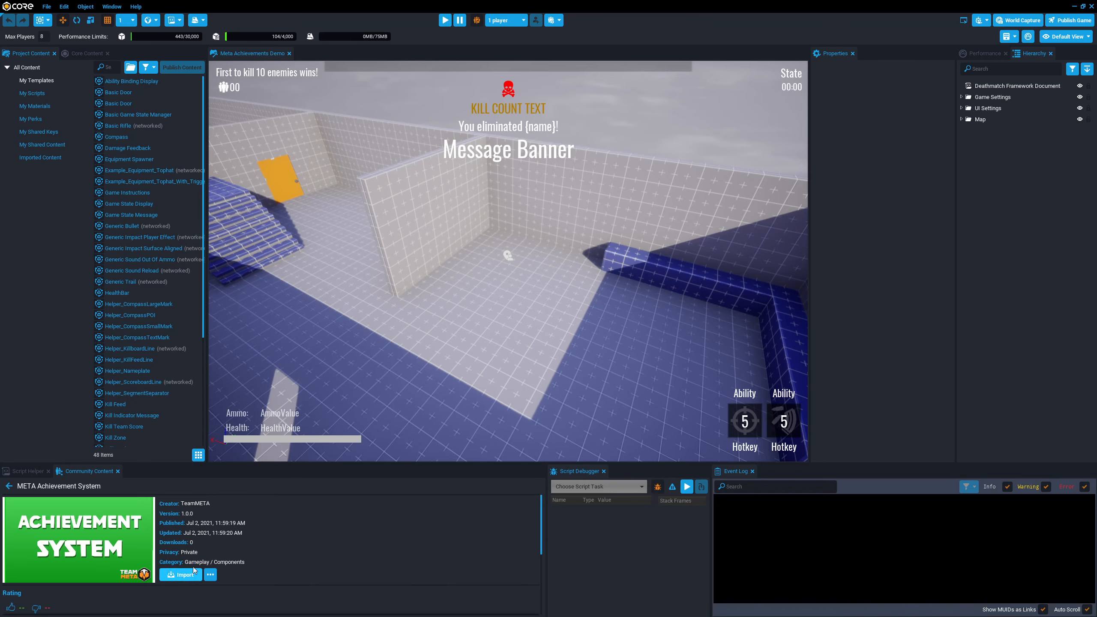
Import the META Achievement System community content and add its Achievement System template to the project hierarchy.
click(185, 574)
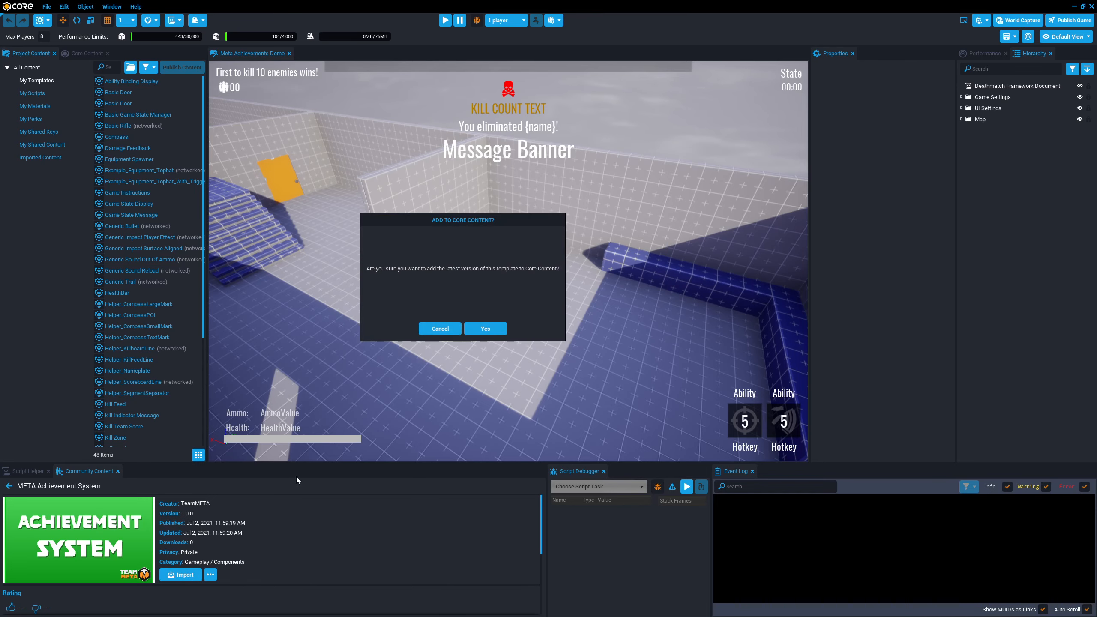
click(485, 329)
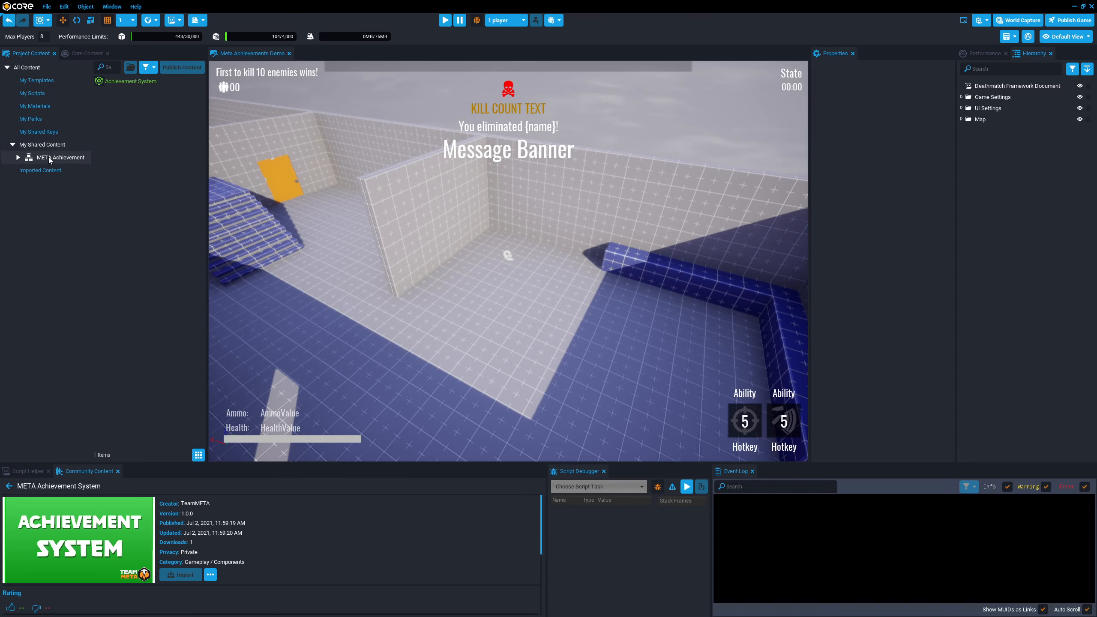
drag(110, 83, 994, 163)
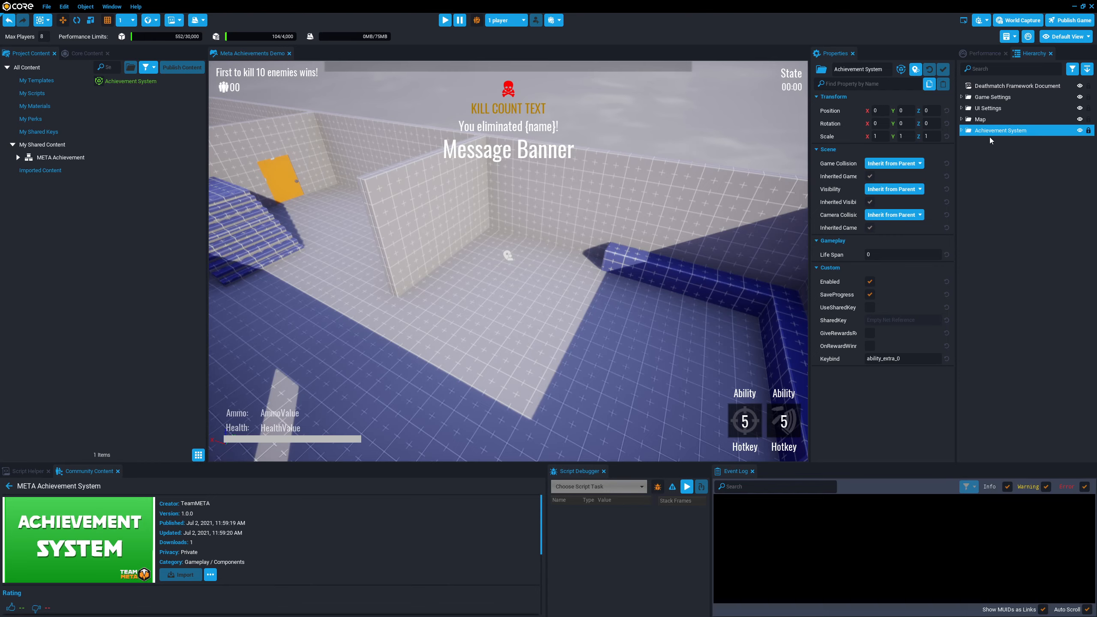
Switch the Achievement System's Enabled property off and back on.
click(870, 282)
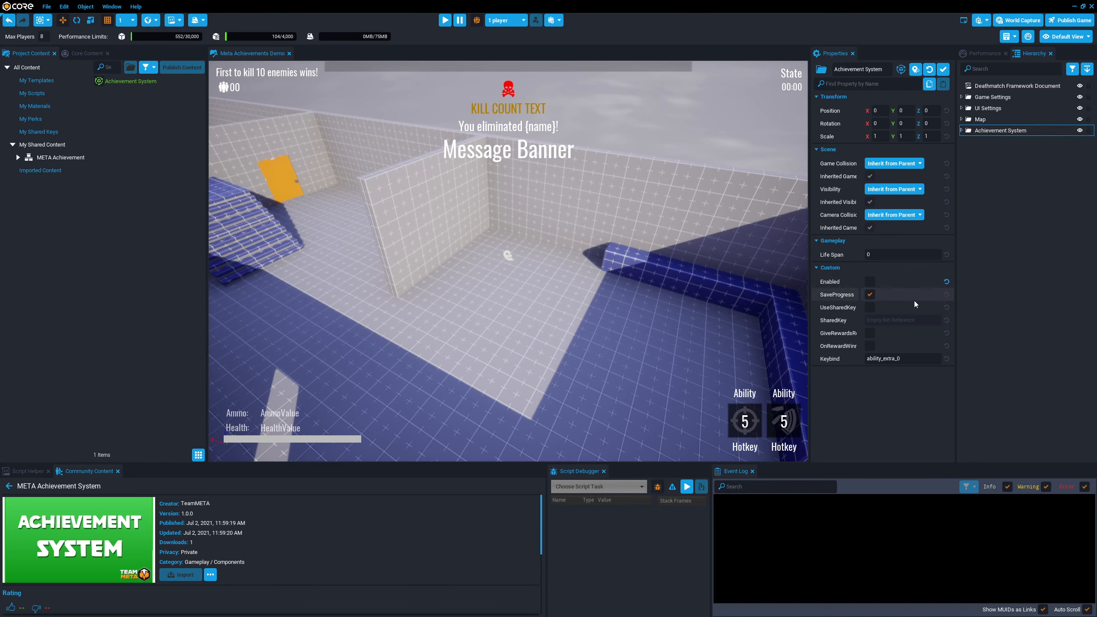
click(870, 281)
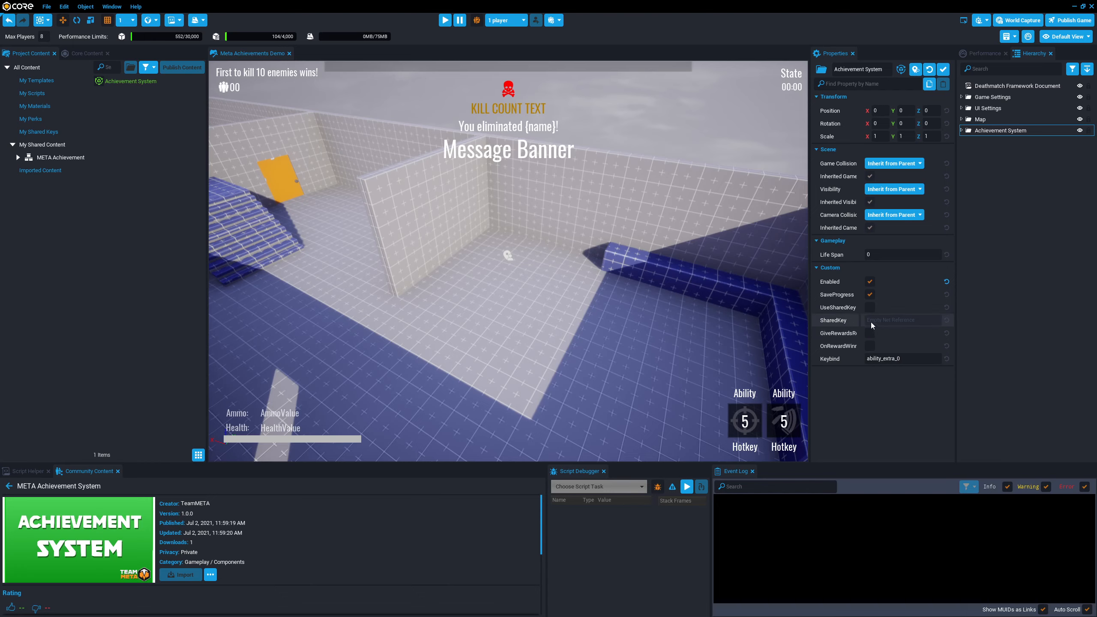
mouse_move(844, 297)
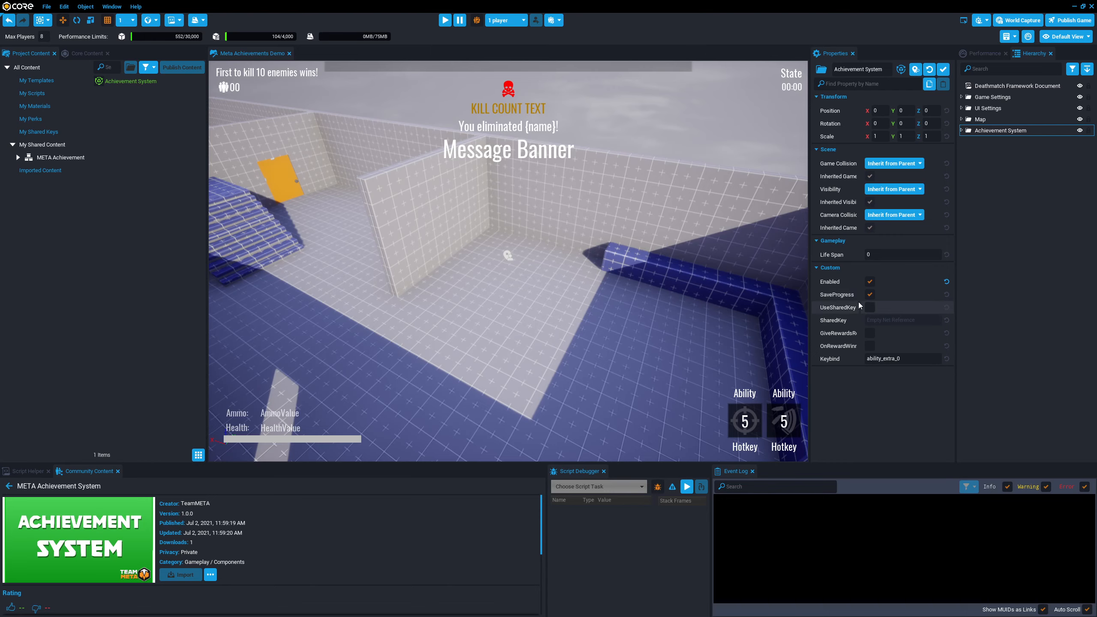
Turn on Enable Player Storage in the Game Settings object and widen the properties area.
click(960, 97)
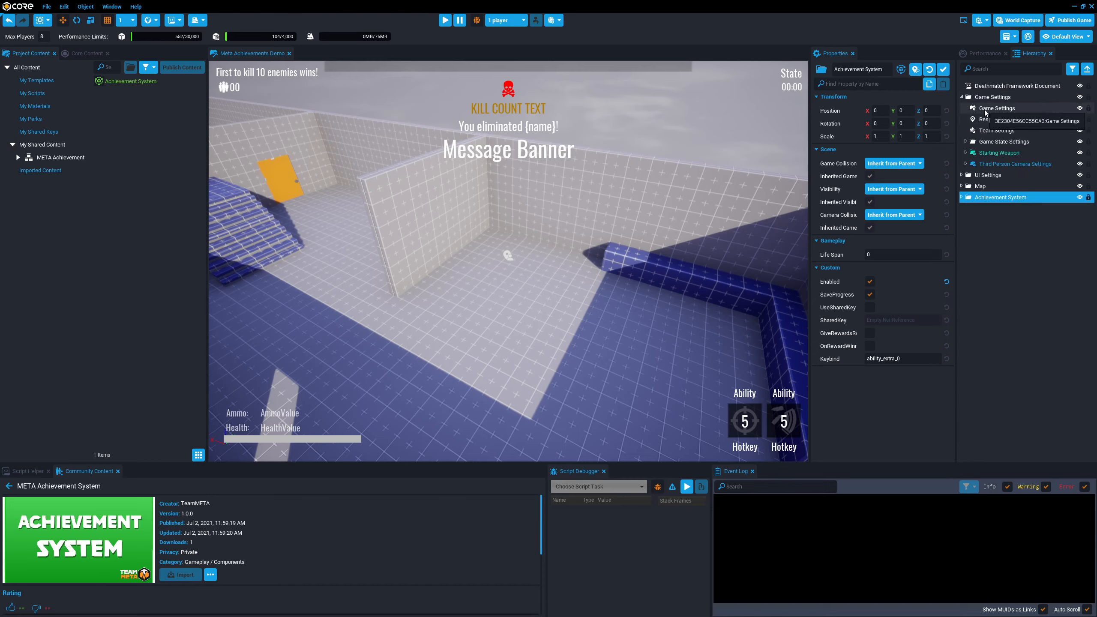
click(985, 109)
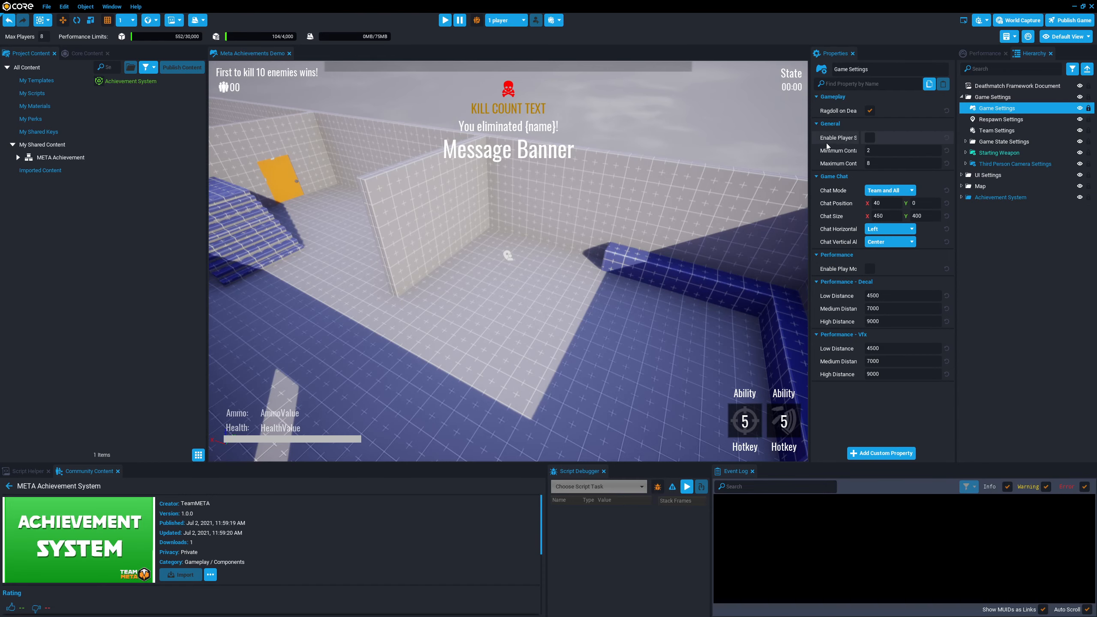
mouse_move(824, 141)
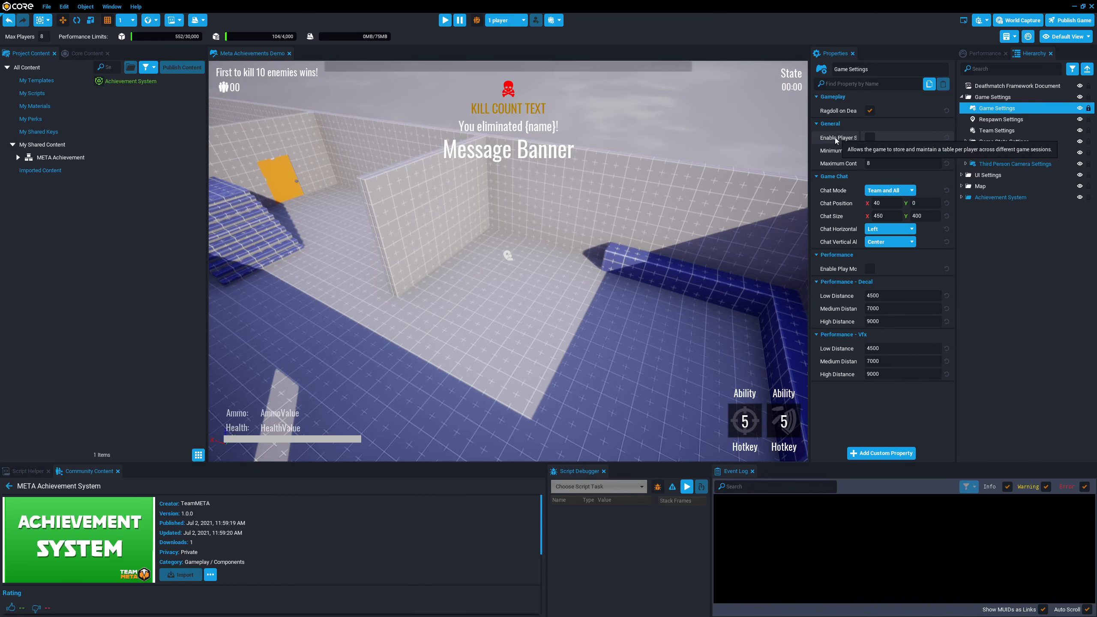
drag(810, 138, 740, 137)
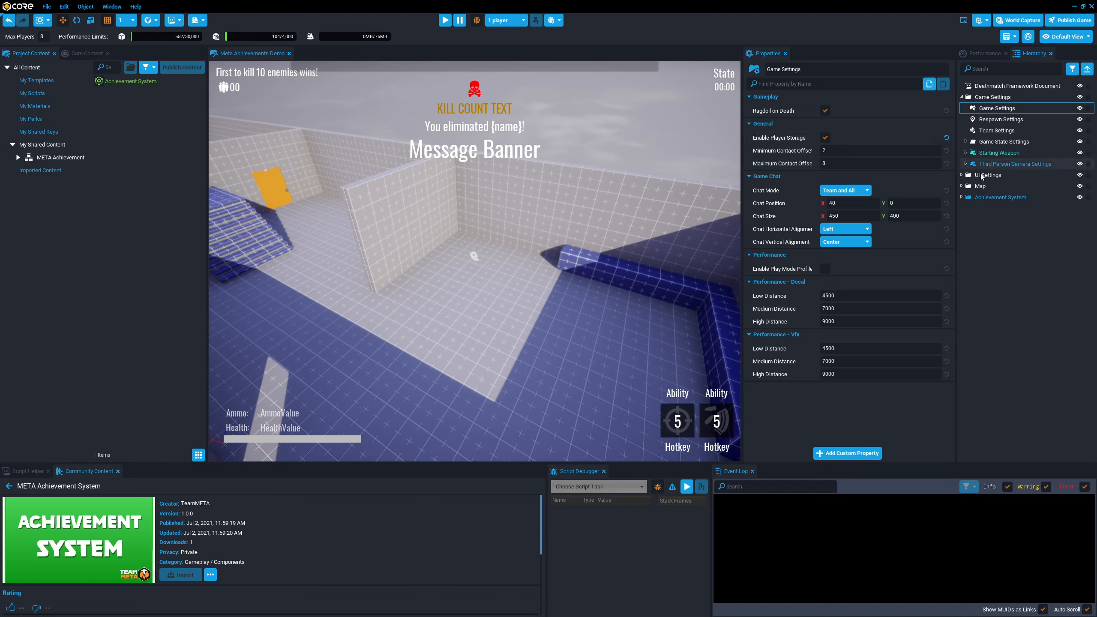
Expand the Achievement System folder and enable its UseSharedKey property.
click(962, 197)
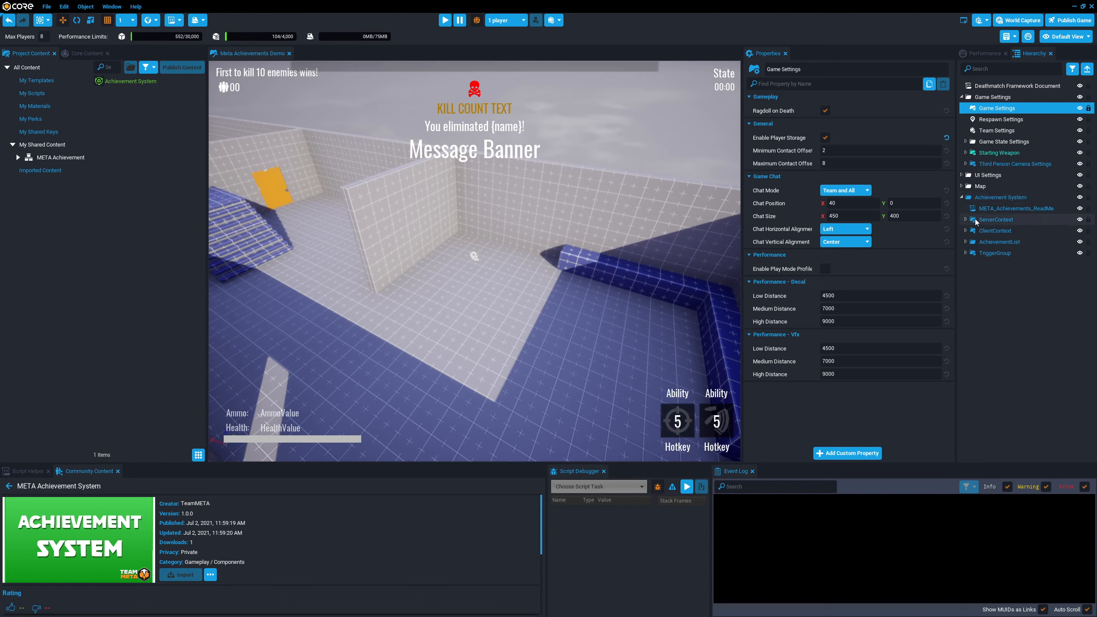
click(980, 198)
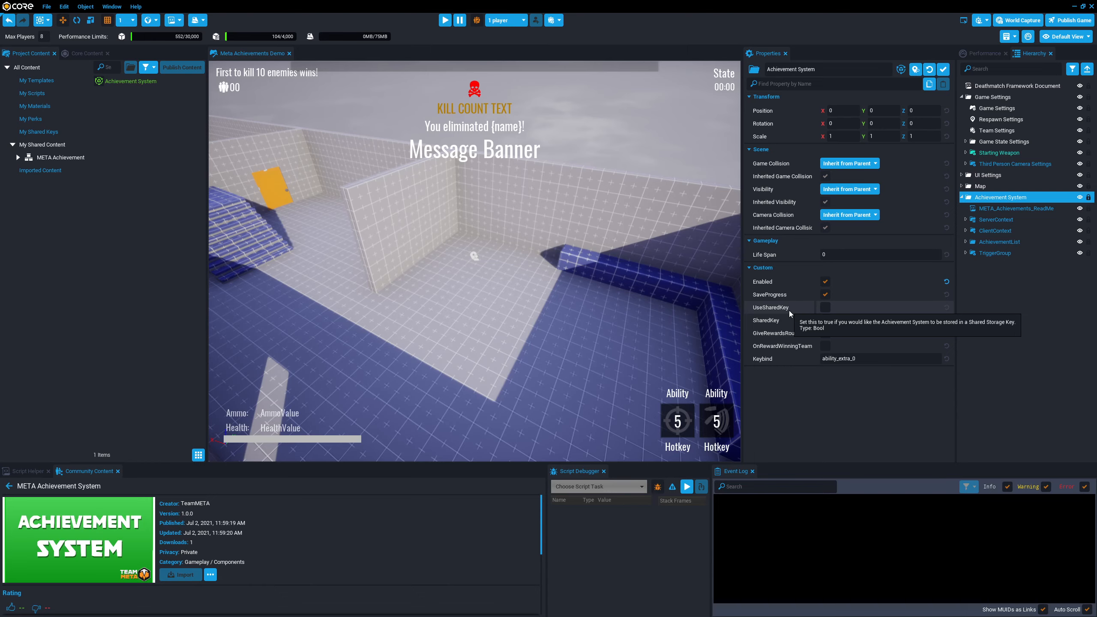
click(826, 308)
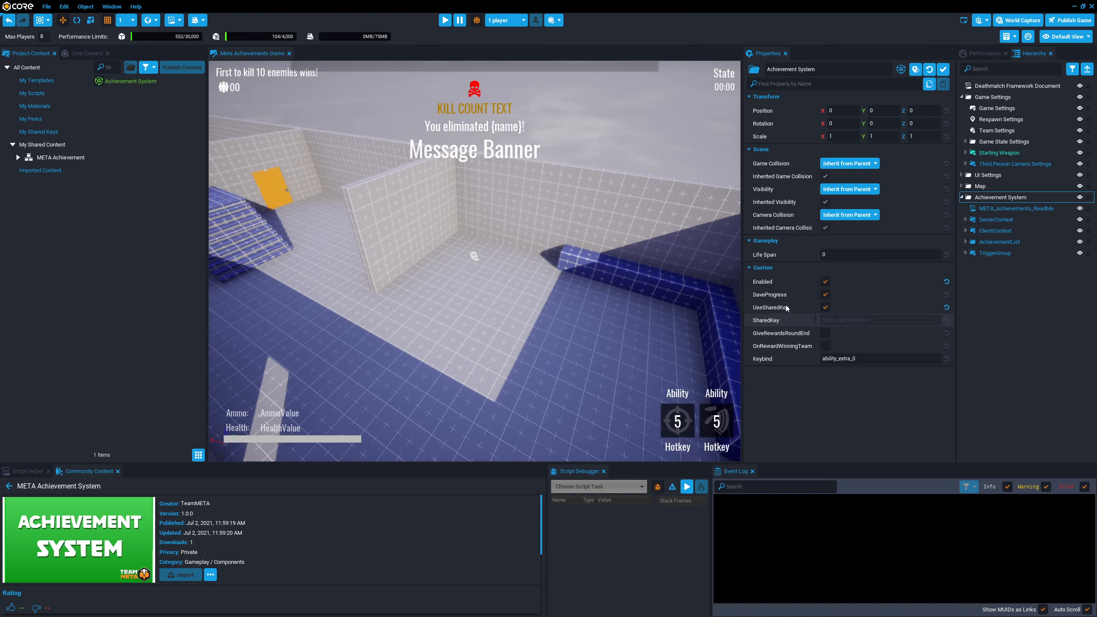
Create a new shared storage key named Achievements.
click(111, 6)
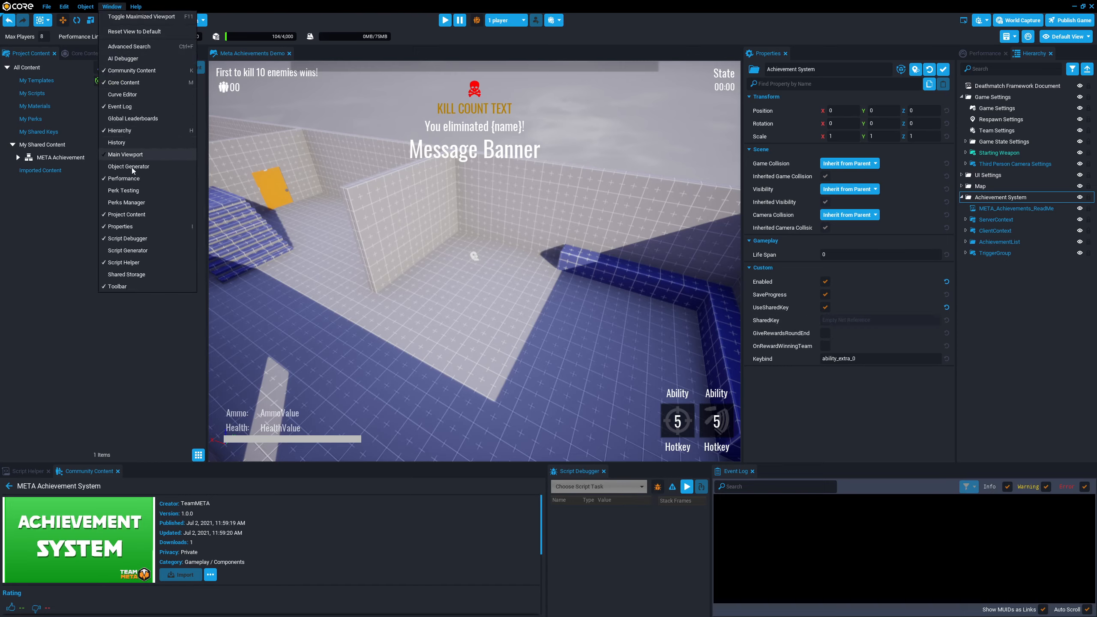
click(128, 277)
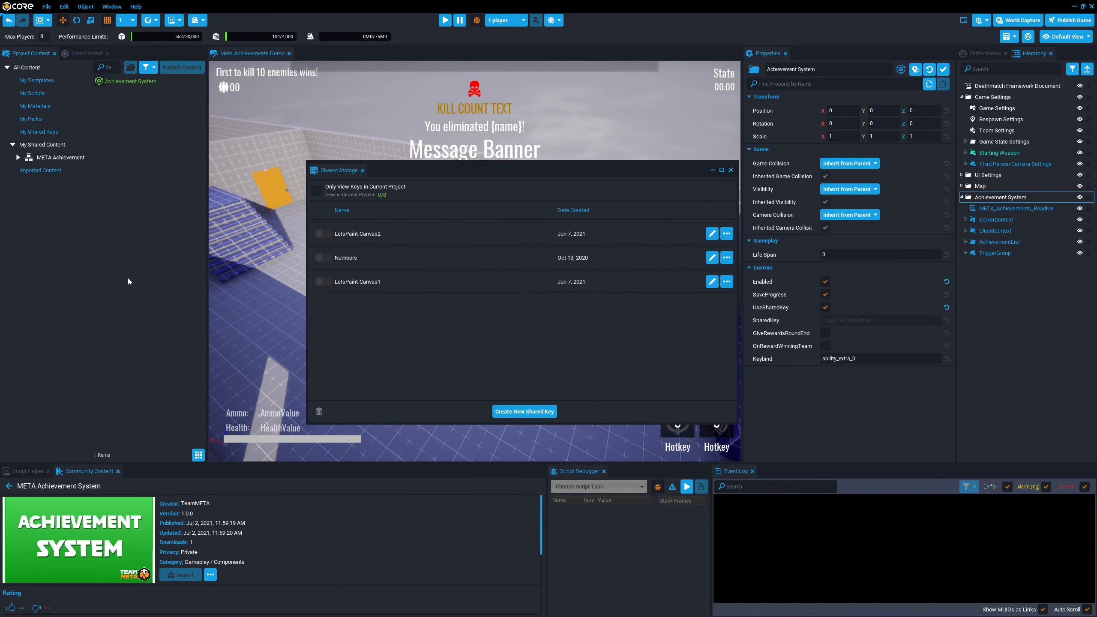
click(524, 411)
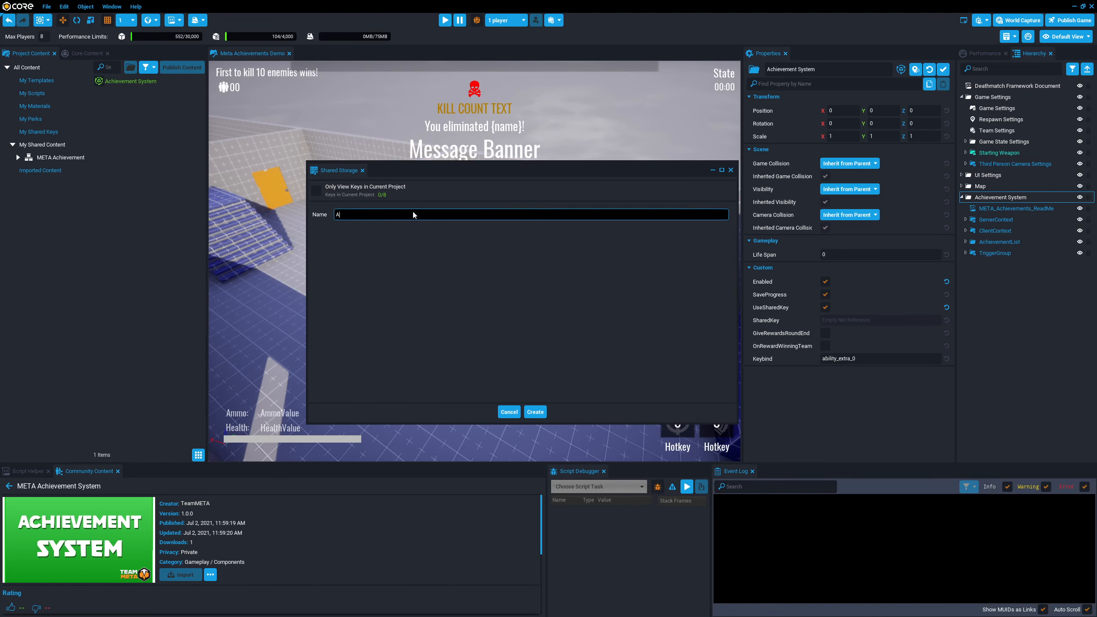
text(Achievements)
click(529, 412)
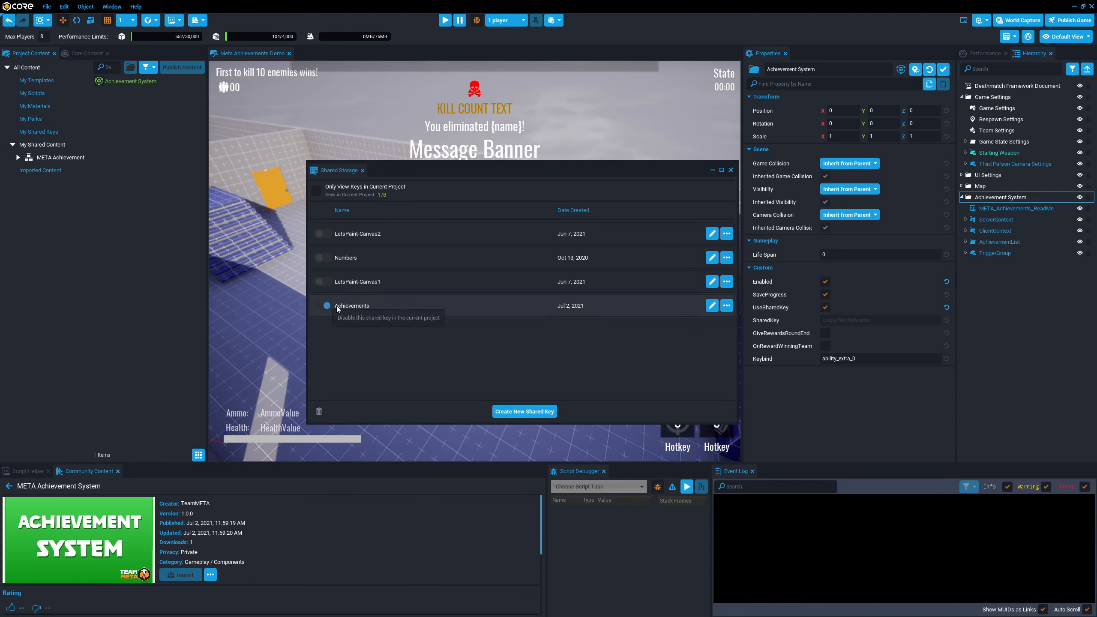
Assign the Achievements shared key to the Achievement System's SharedKey property and close Shared Storage.
drag(552, 170, 460, 122)
drag(259, 259, 861, 319)
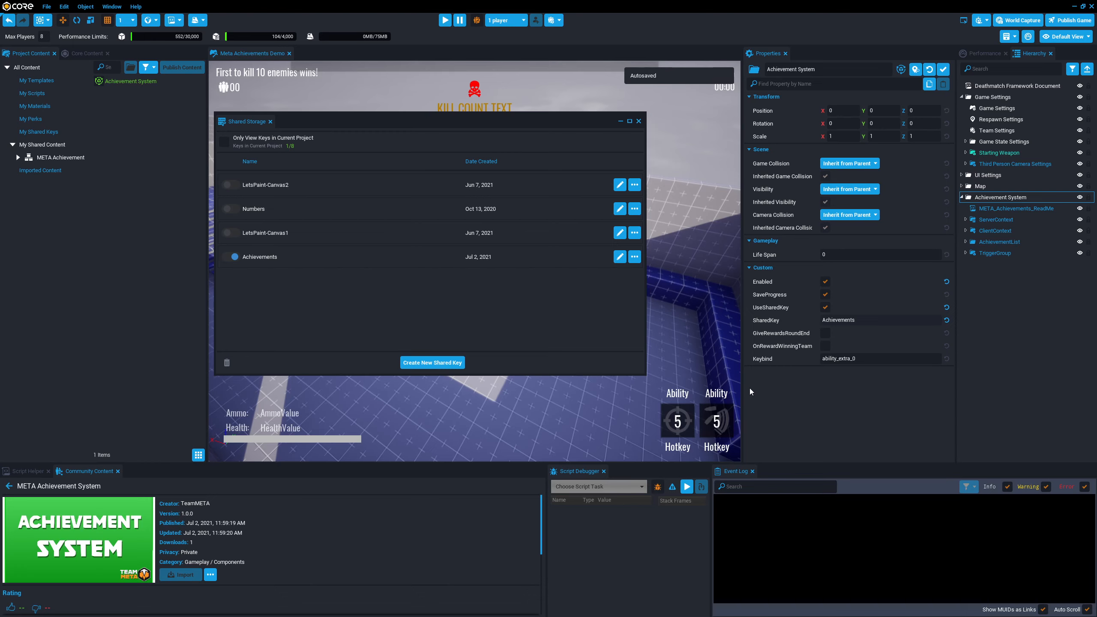
click(639, 121)
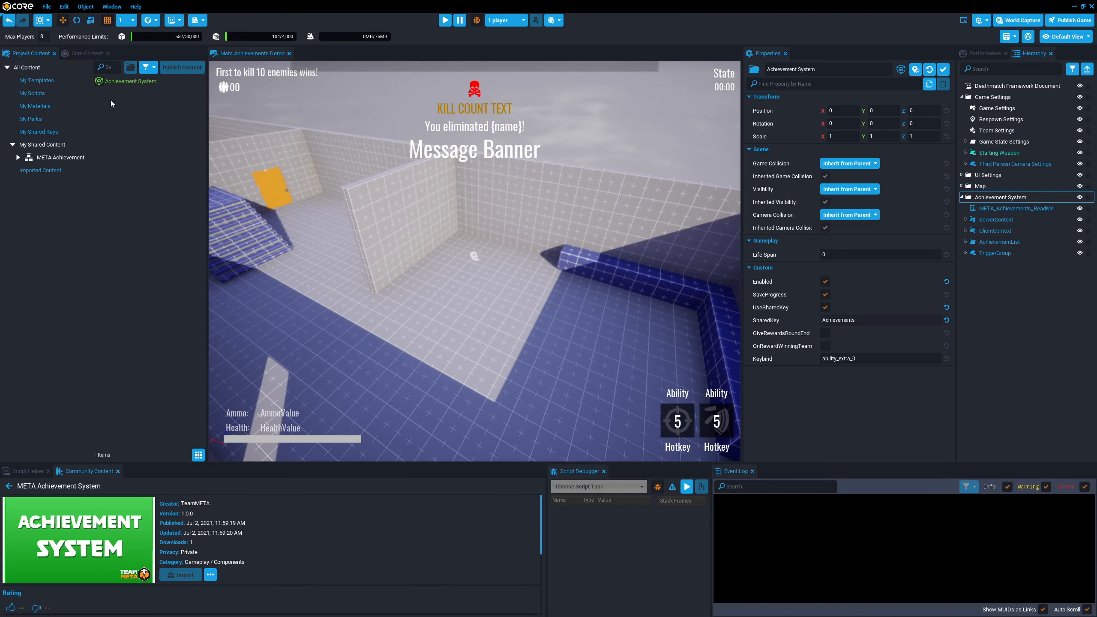
Reopen Shared Storage to review the project's shared keys, and close it again.
click(112, 6)
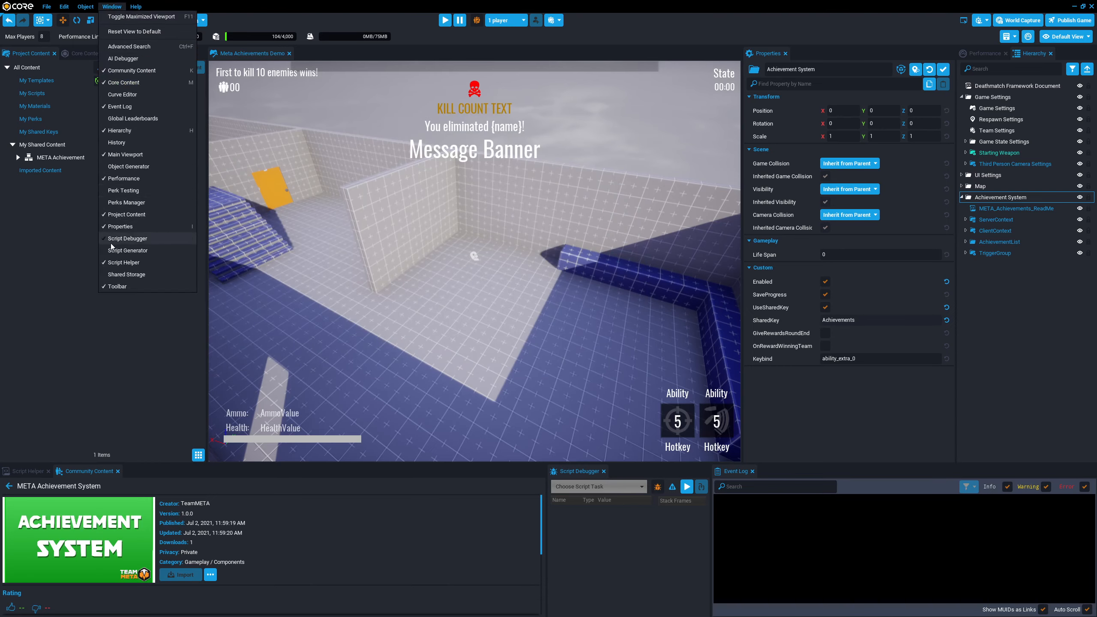
click(121, 275)
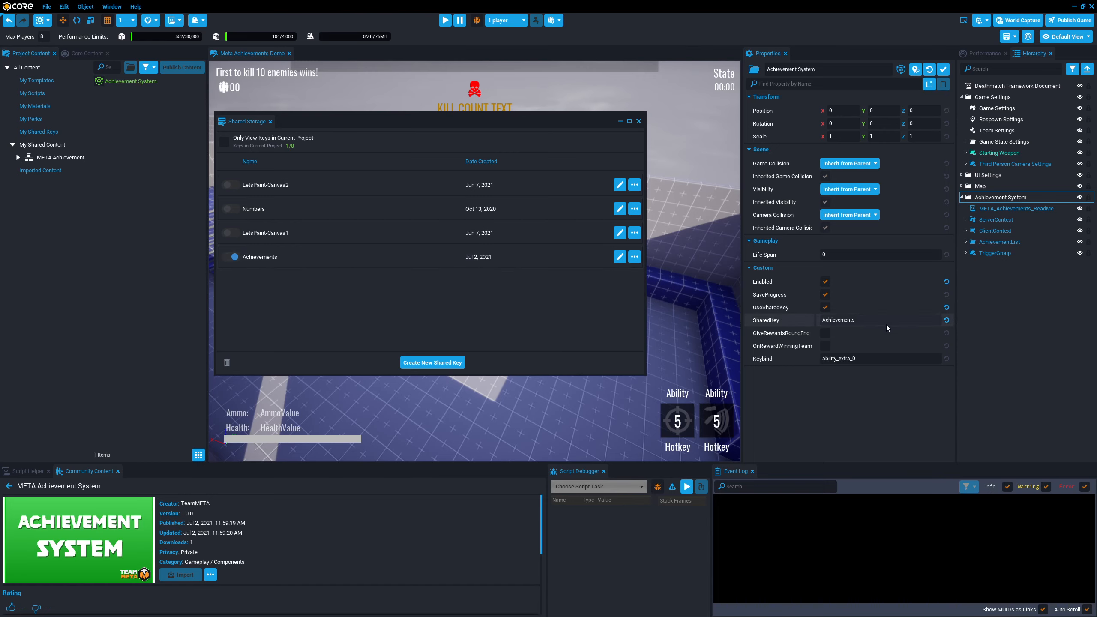
click(639, 121)
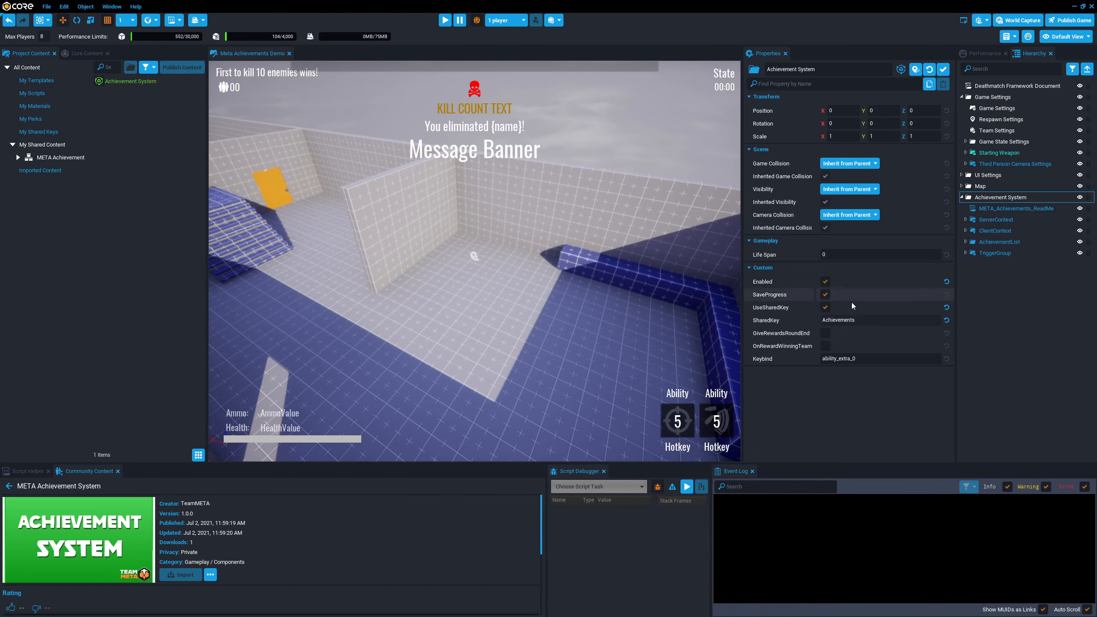
Disable UseSharedKey on the Achievement System and open its Keybind value for editing.
click(825, 307)
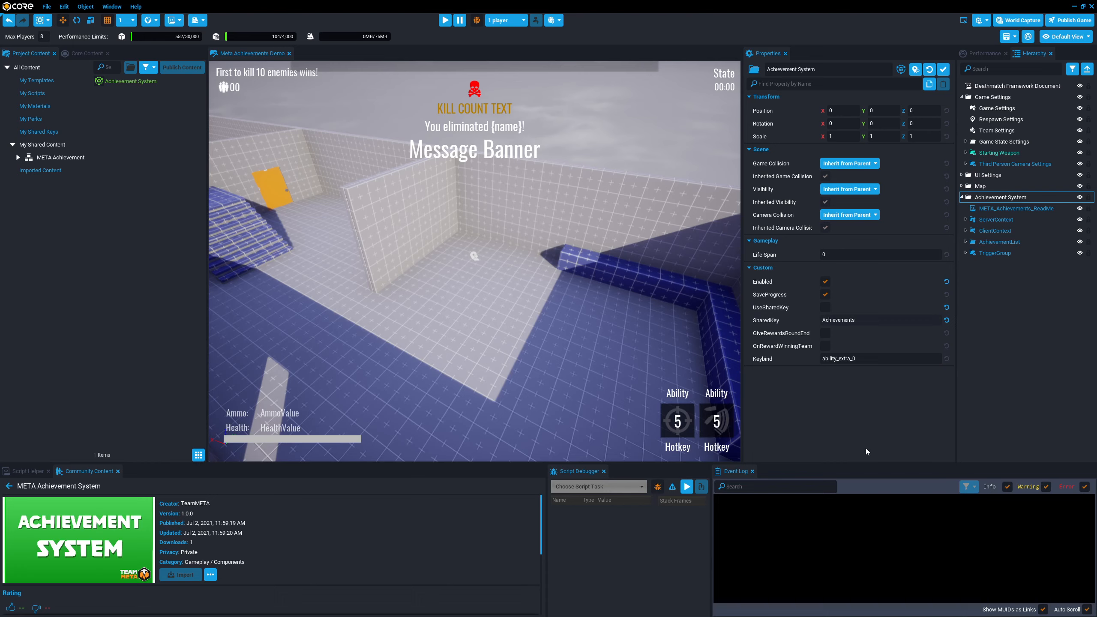
mouse_move(763, 340)
key(f)
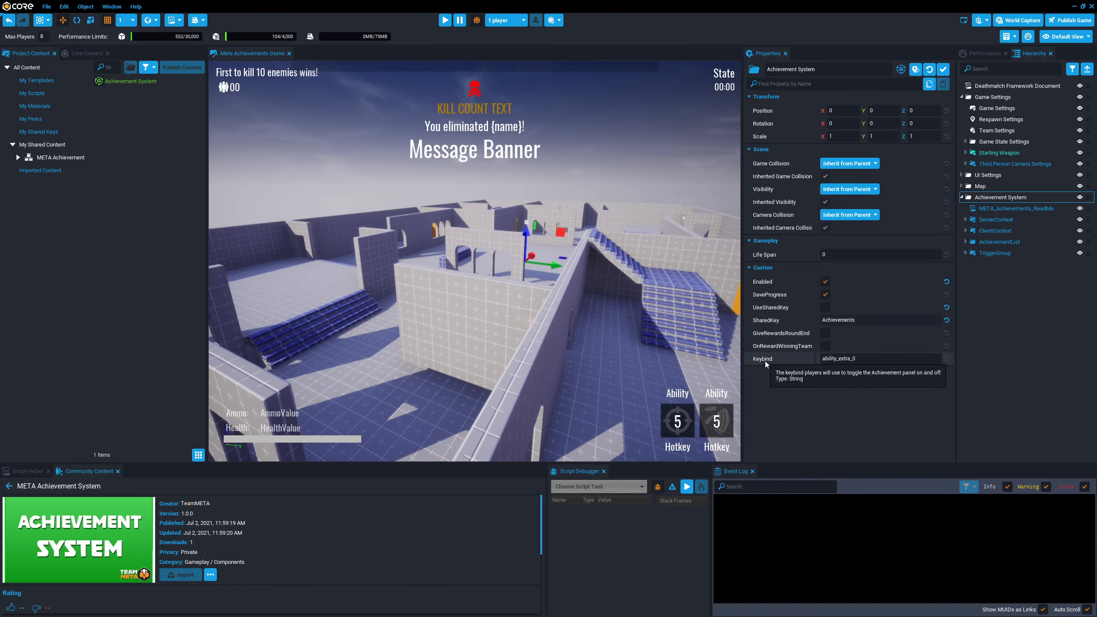
click(851, 365)
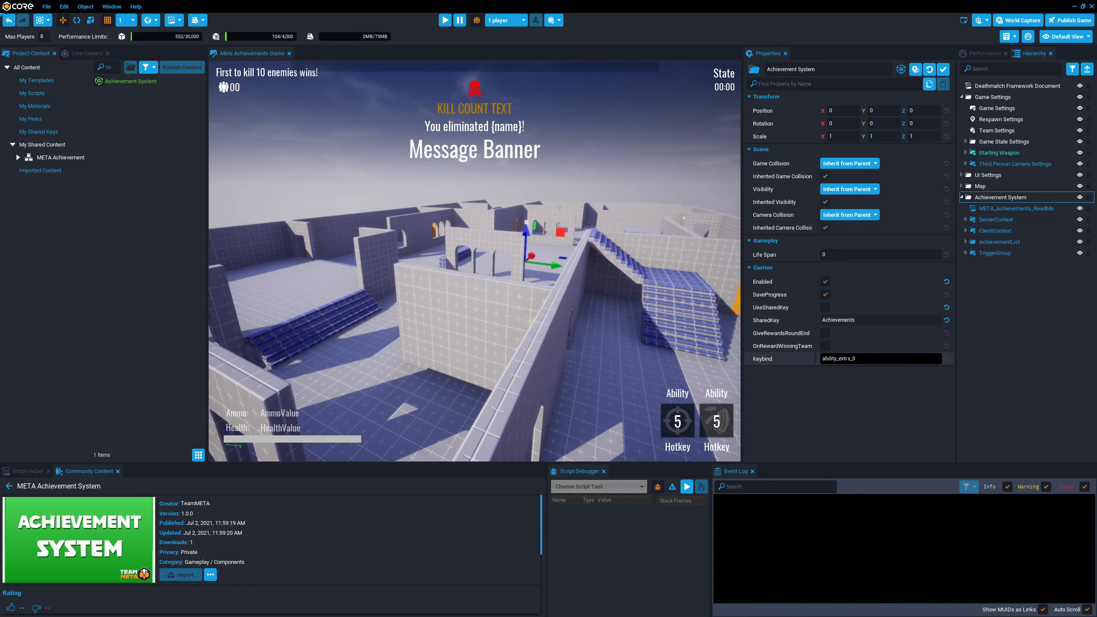
Turn off multiplayer preview mode and start a local preview of the game.
click(477, 20)
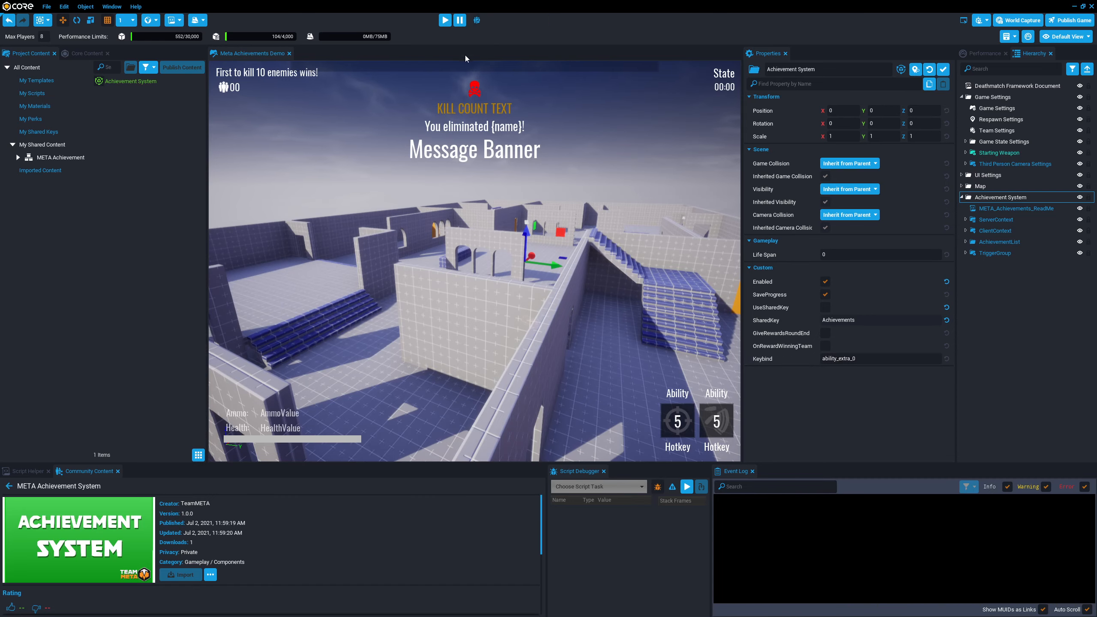
click(445, 20)
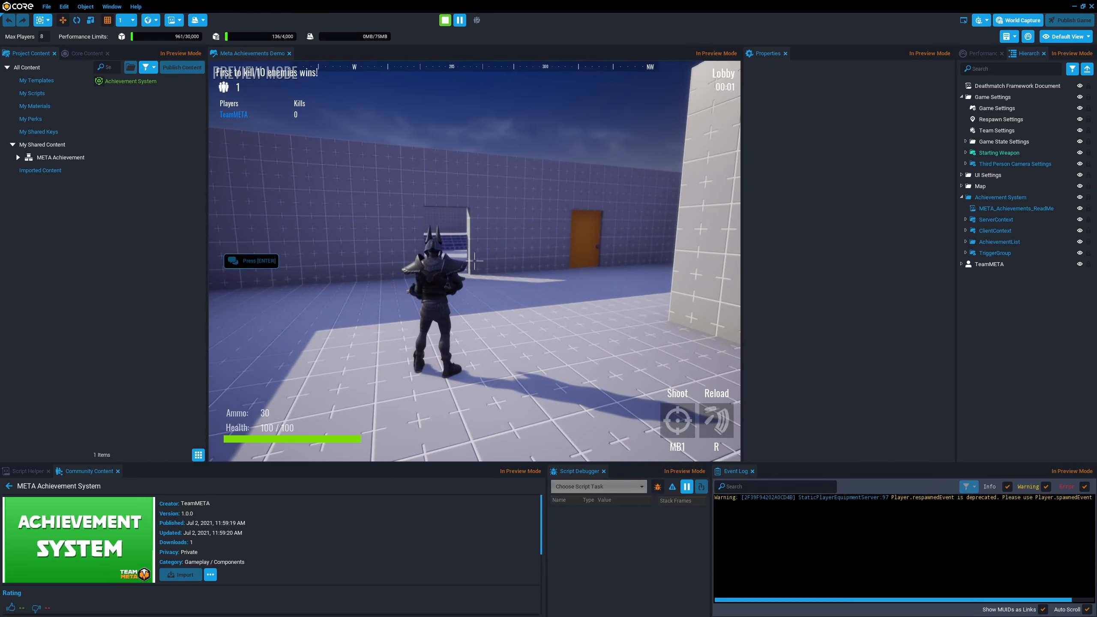
Open the in-game achievements panel, look through the whole active list, and close the panel.
key(j)
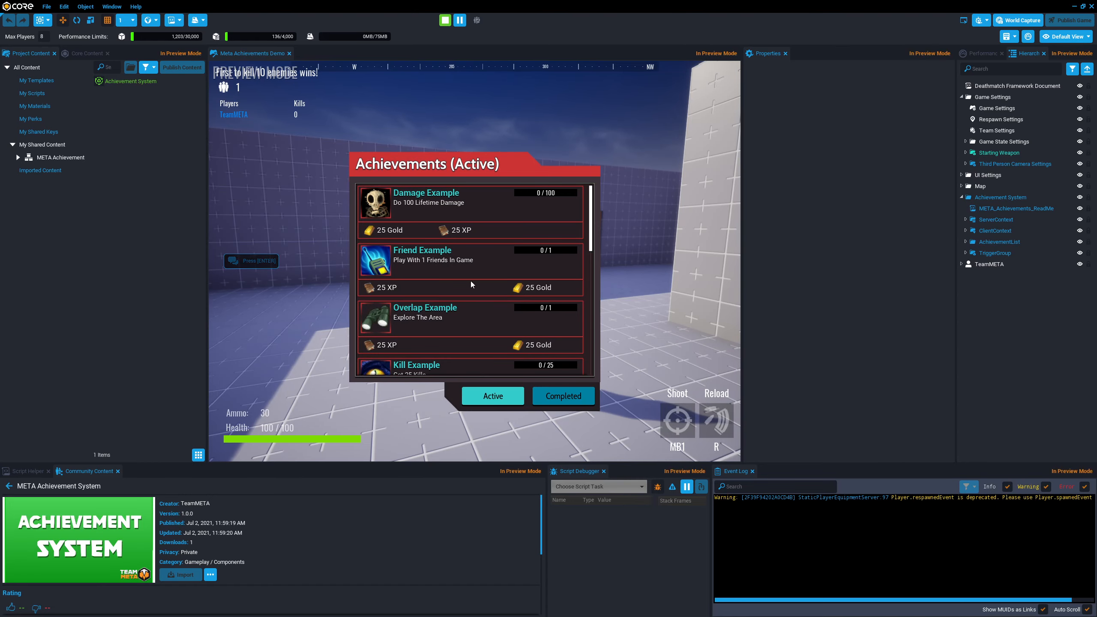
scroll(471, 281, down, 1)
scroll(471, 281, down, 4)
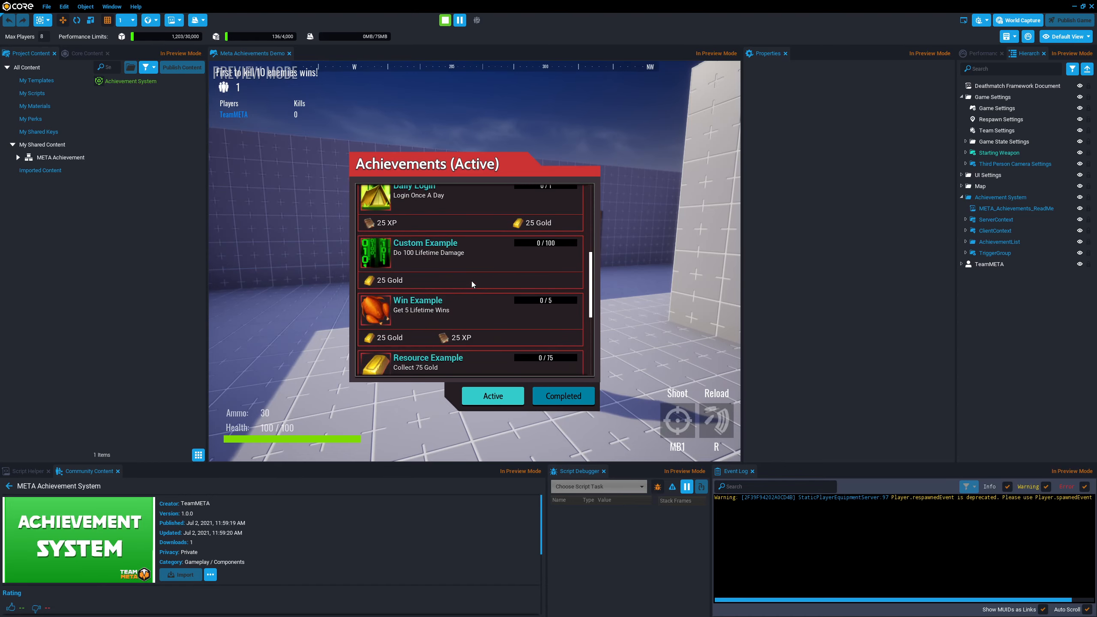
scroll(472, 282, up, 4)
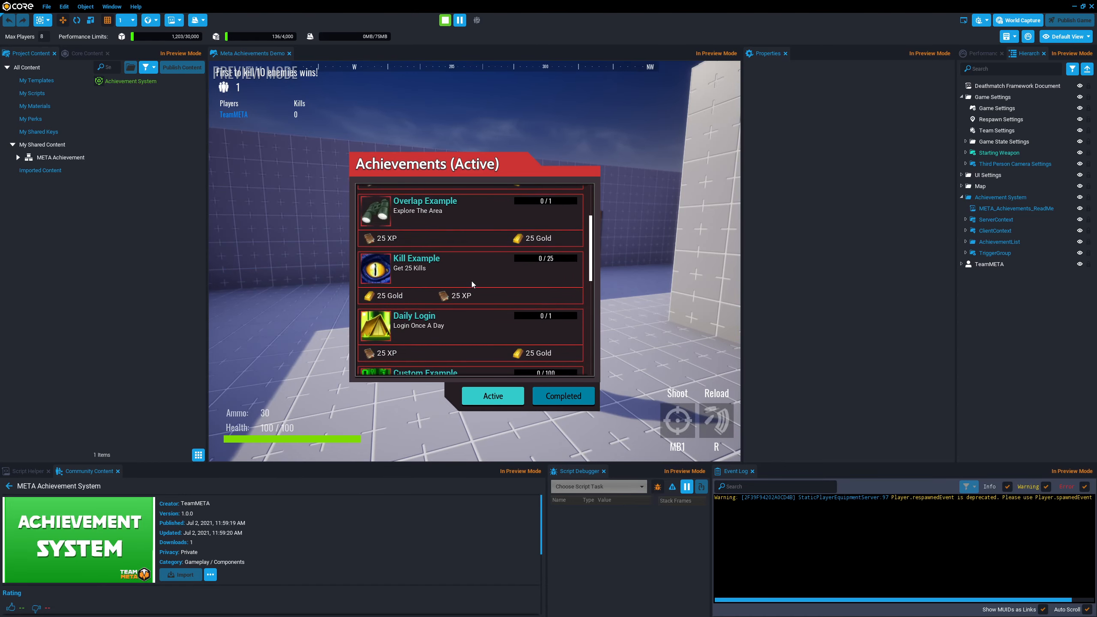
scroll(471, 281, down, 3)
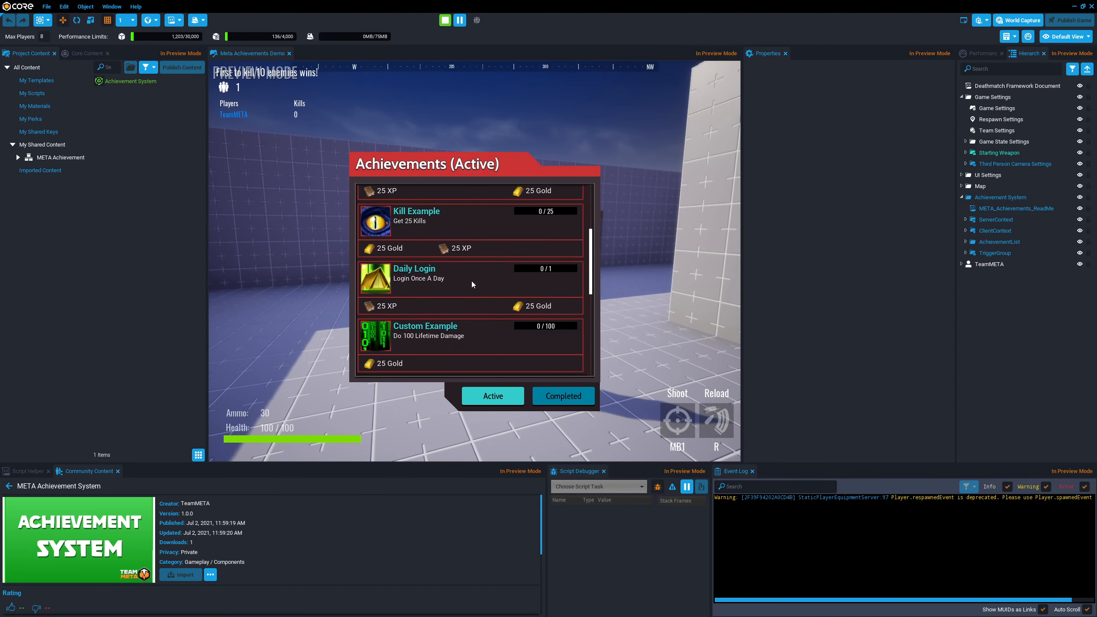
scroll(472, 281, down, 4)
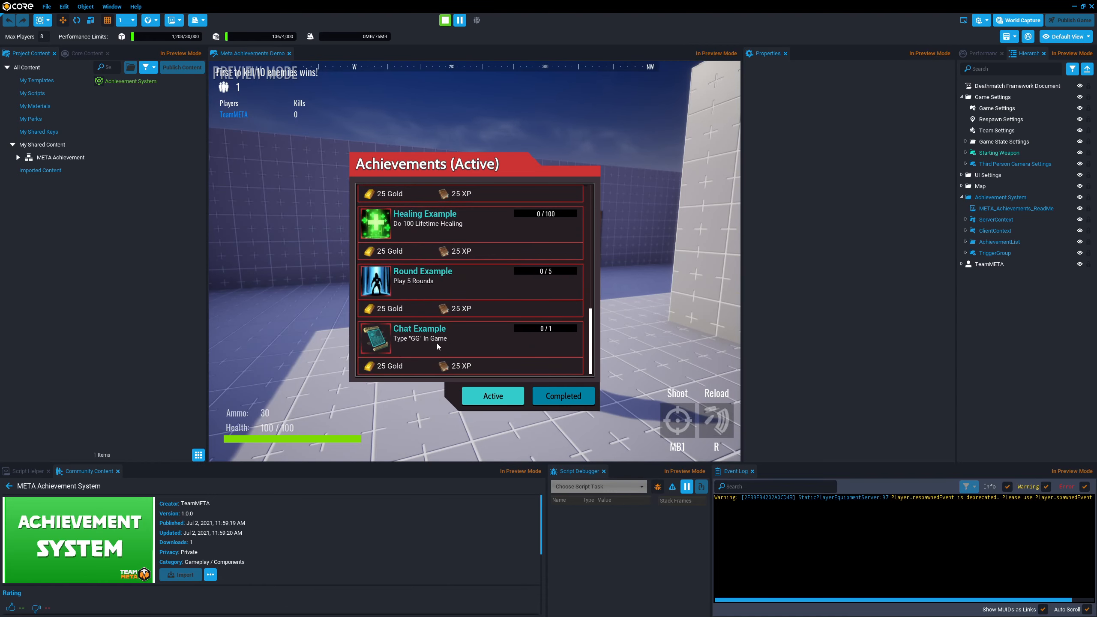
key(k)
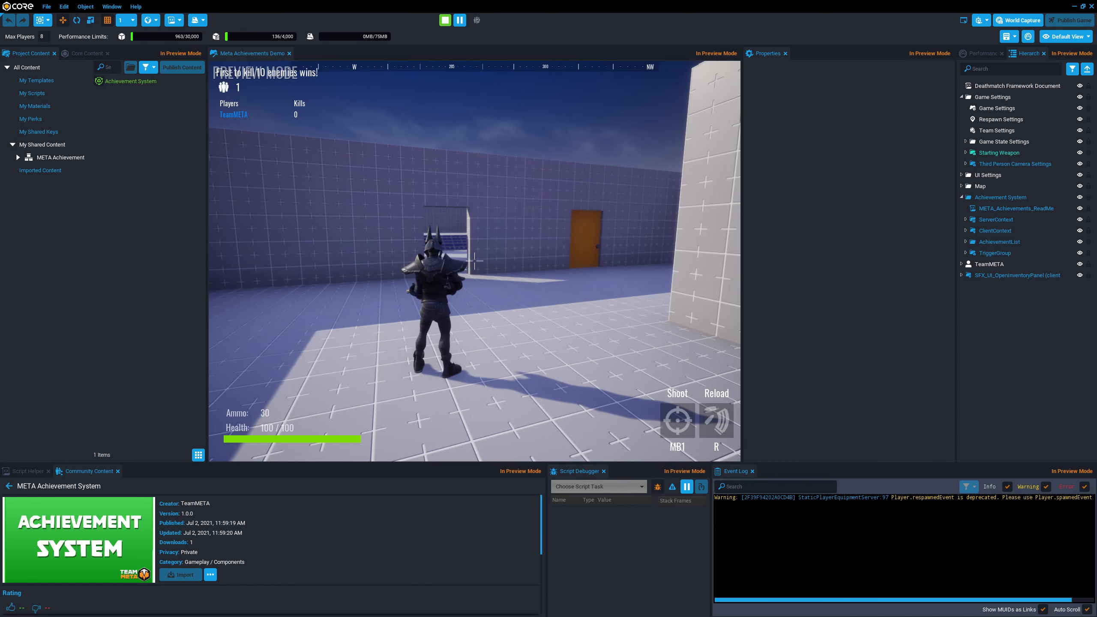
Send "gg" in the game chat to trigger the Chat Example achievement.
key(Return)
text(gg)
key(Return)
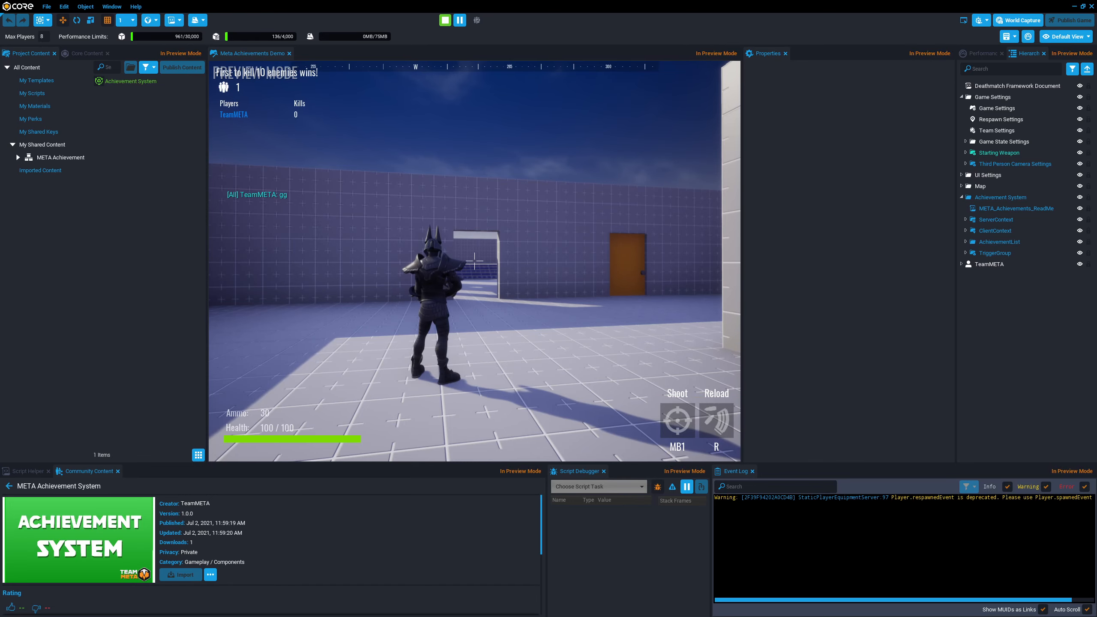
Claim the Chat Example reward in the in-game achievements panel and view the completed achievements.
key(k)
scroll(522, 279, up, 2)
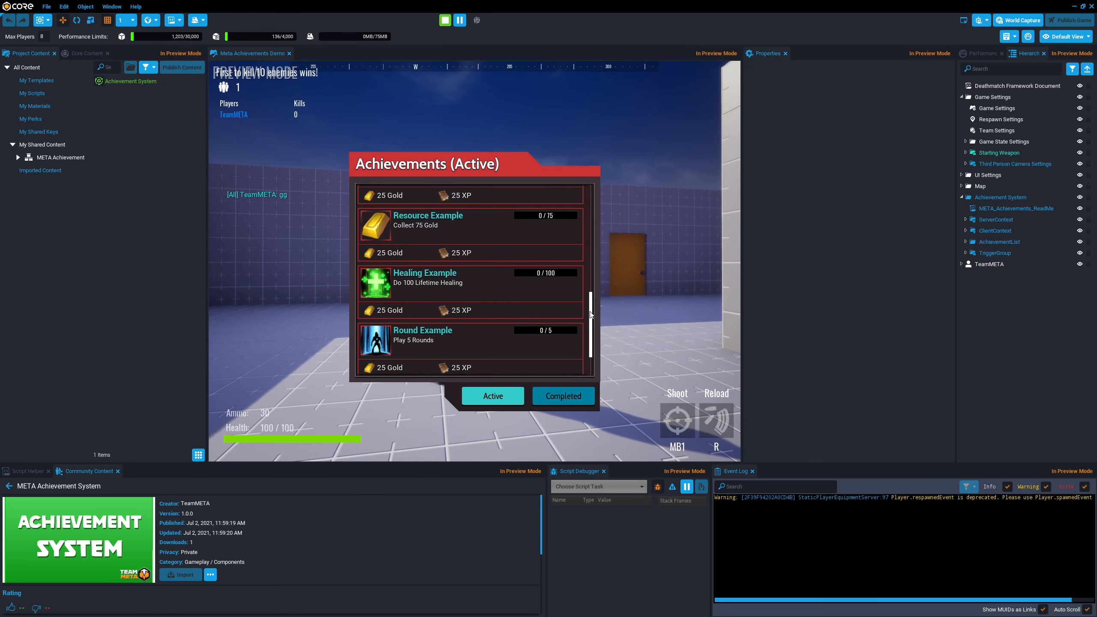
drag(591, 315, 580, 195)
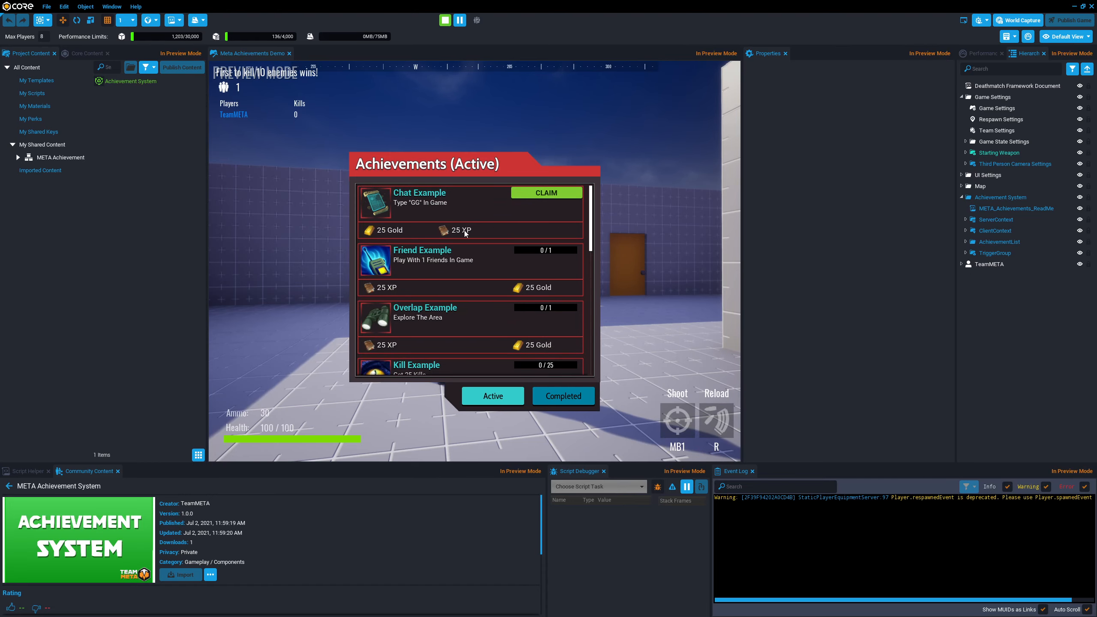
click(556, 195)
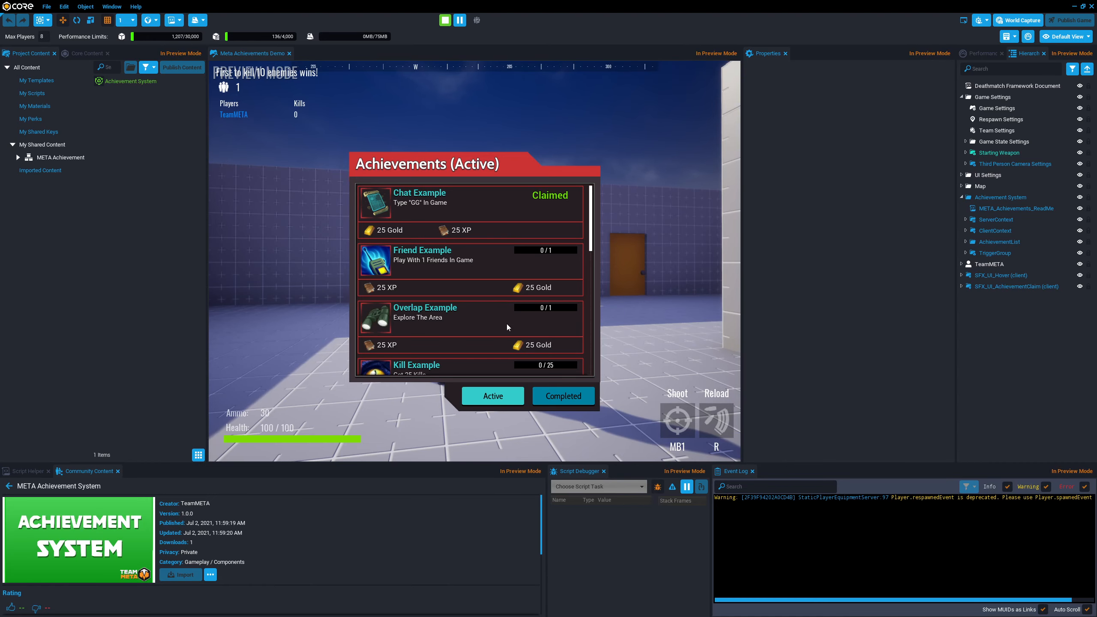
click(560, 397)
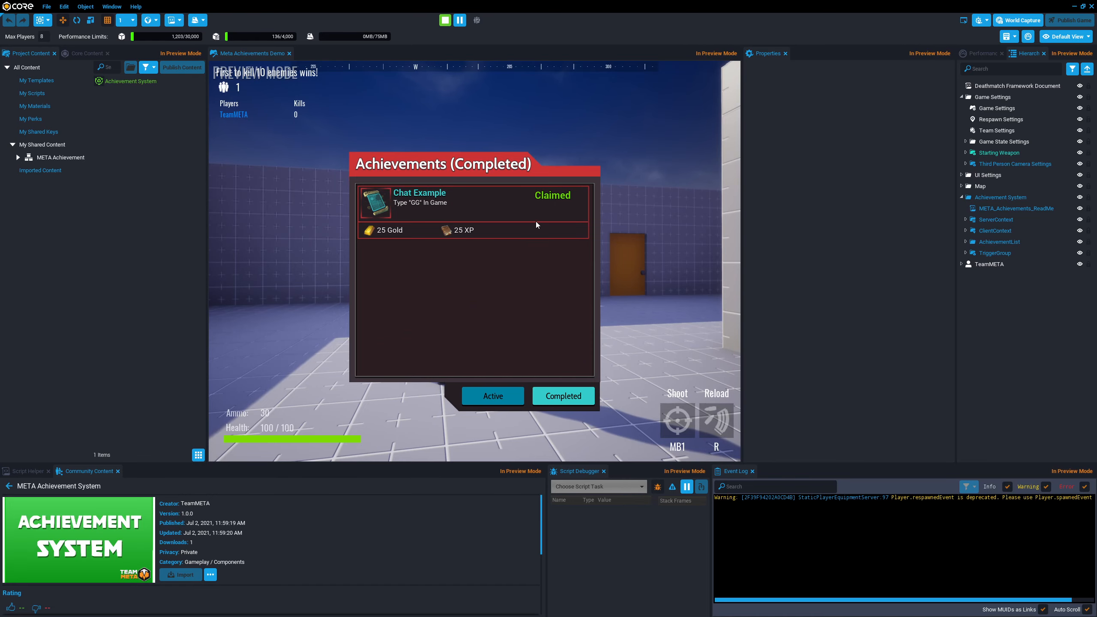
Stop the game preview and deinstance the Achievement System template in the hierarchy.
key(=)
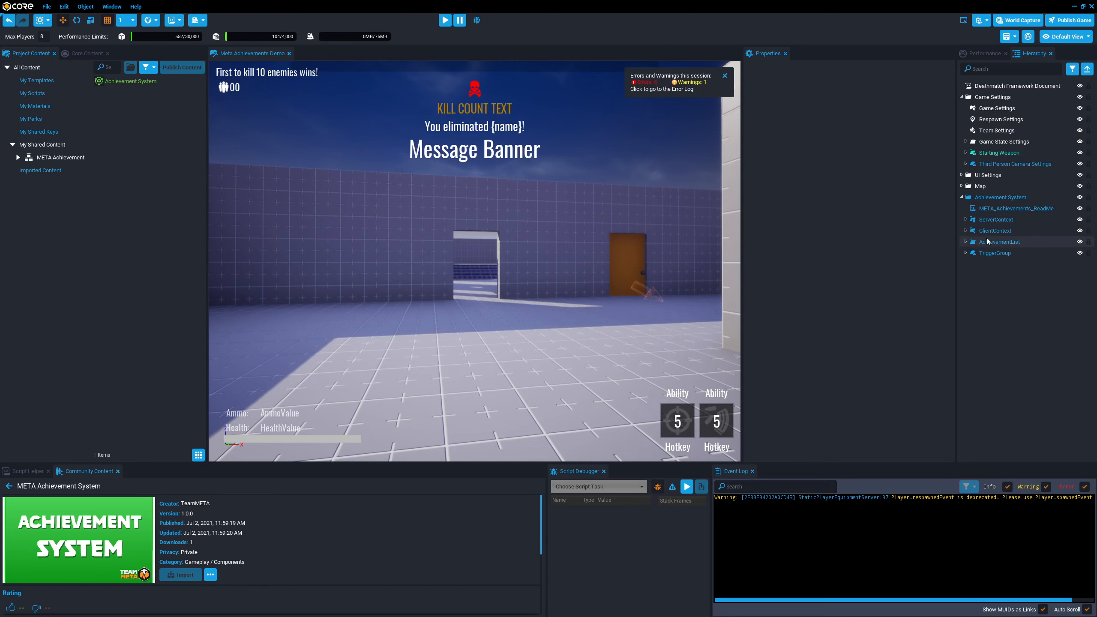
click(1000, 197)
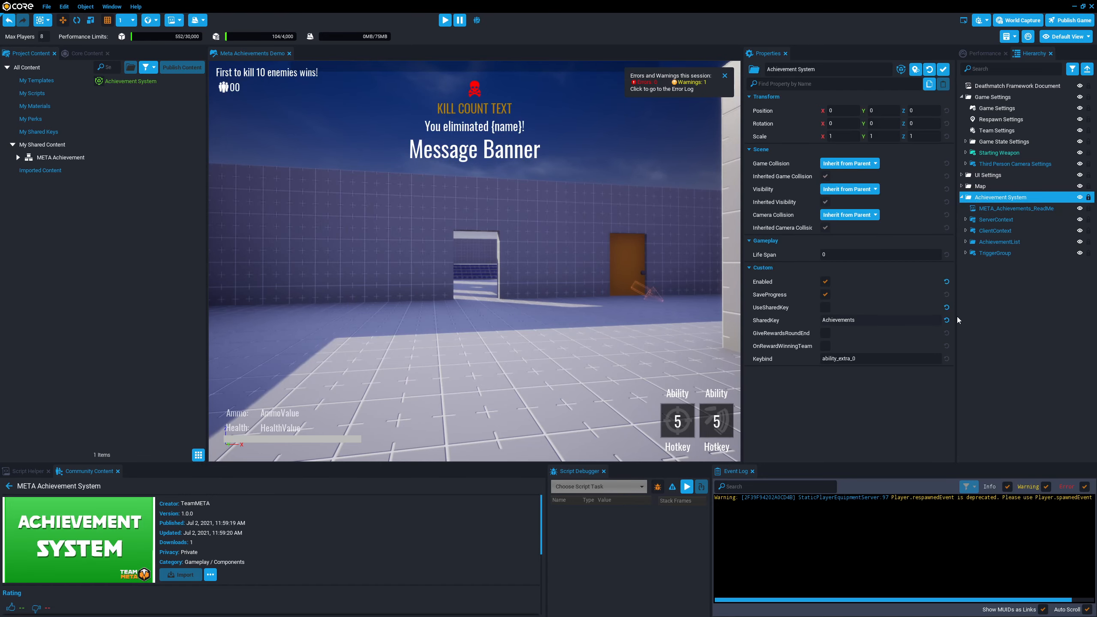
right_click(994, 200)
click(1006, 454)
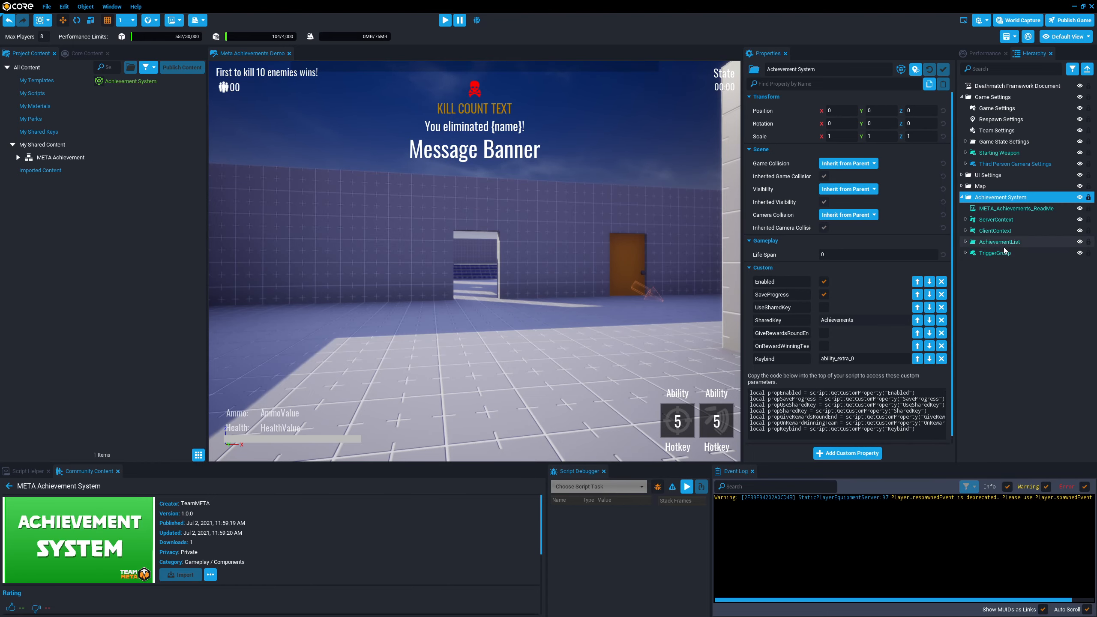
Expand the AchievementList and its KILL group, and select Kill Example to show its properties.
click(968, 243)
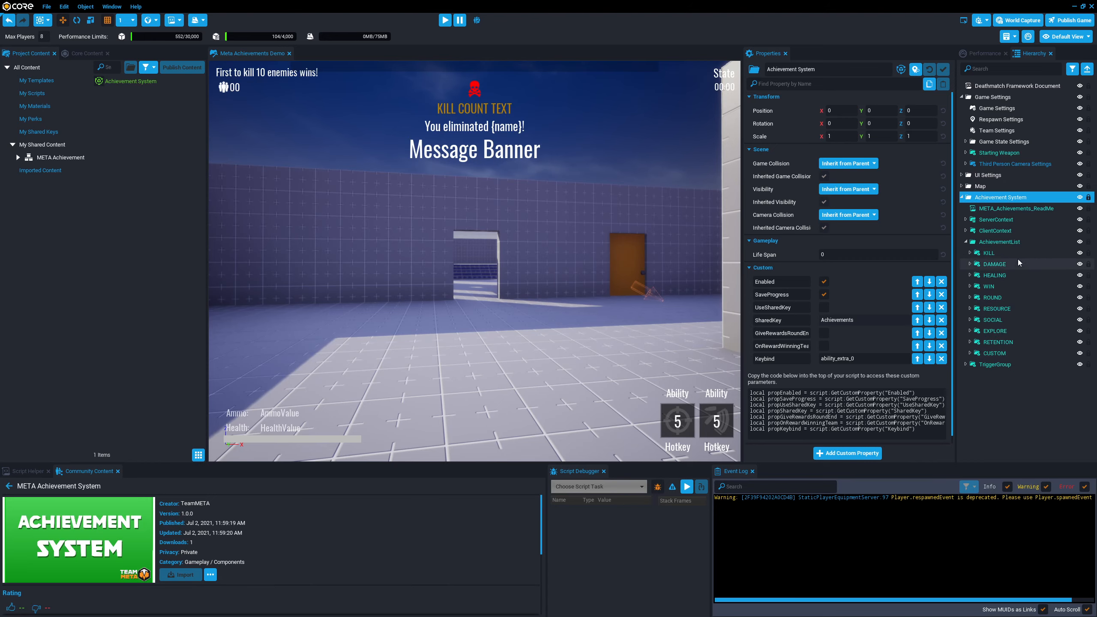
click(970, 253)
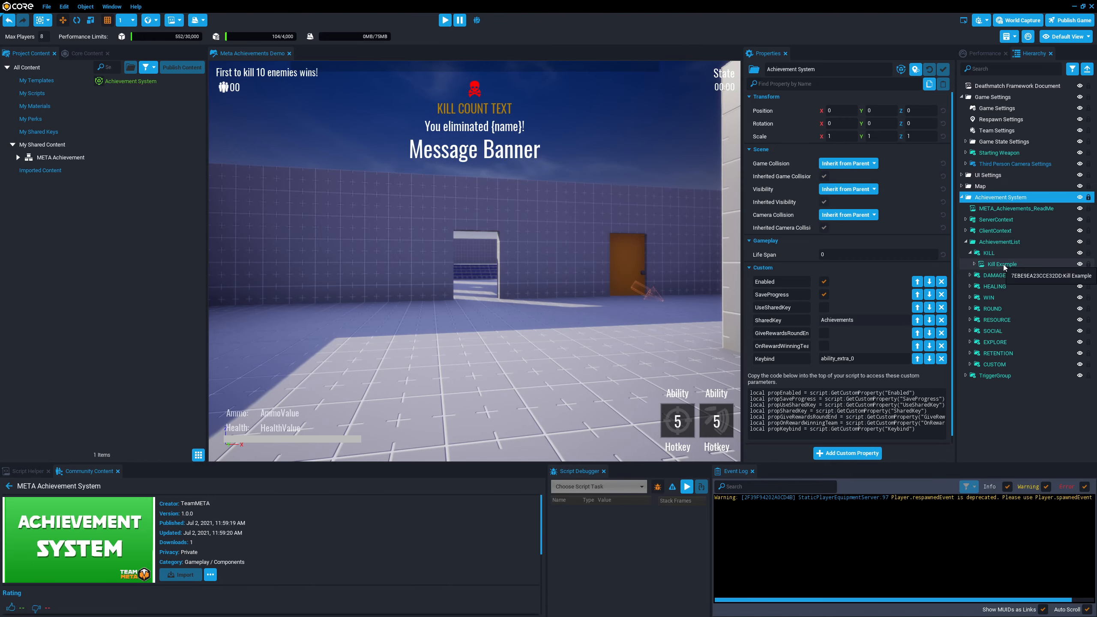
click(971, 253)
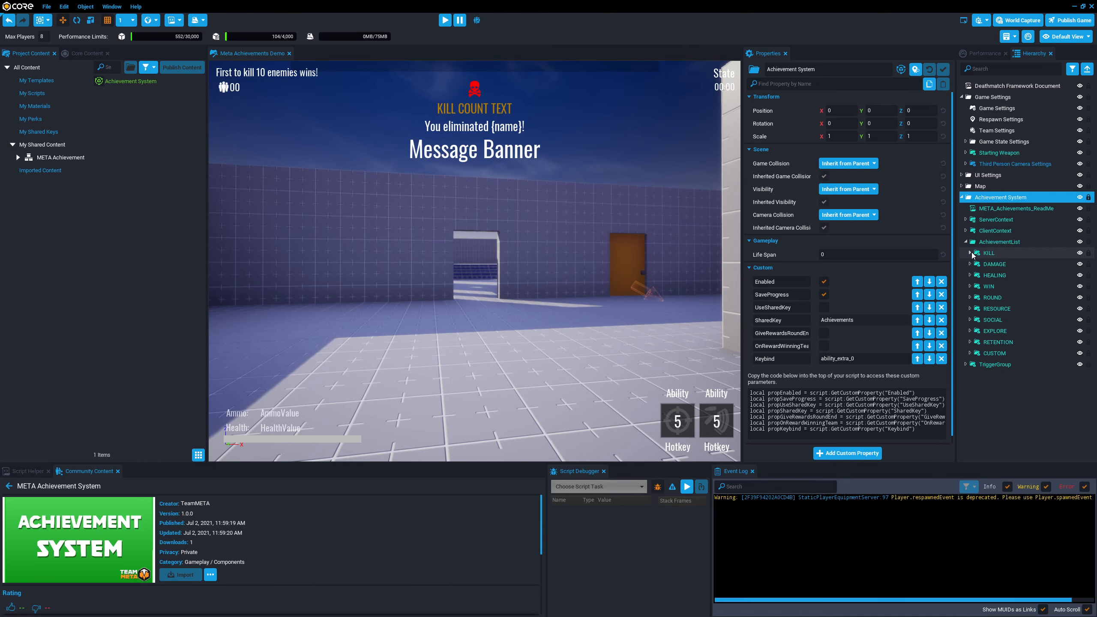
click(970, 253)
click(992, 267)
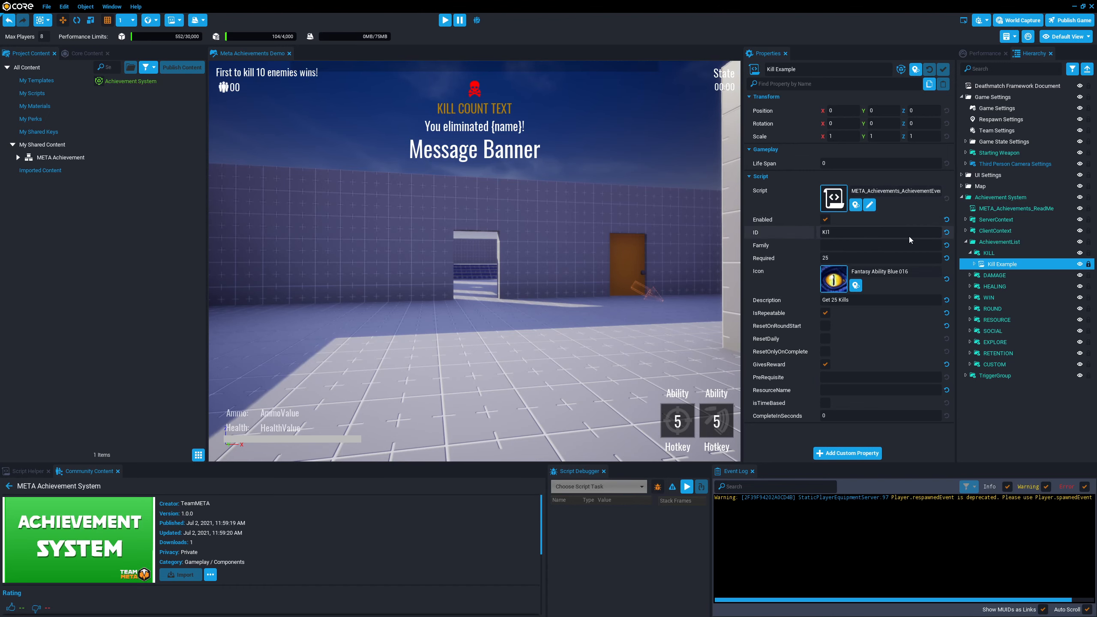
Switch off the Enabled property of Kill Example and switch it back on.
mouse_move(784, 221)
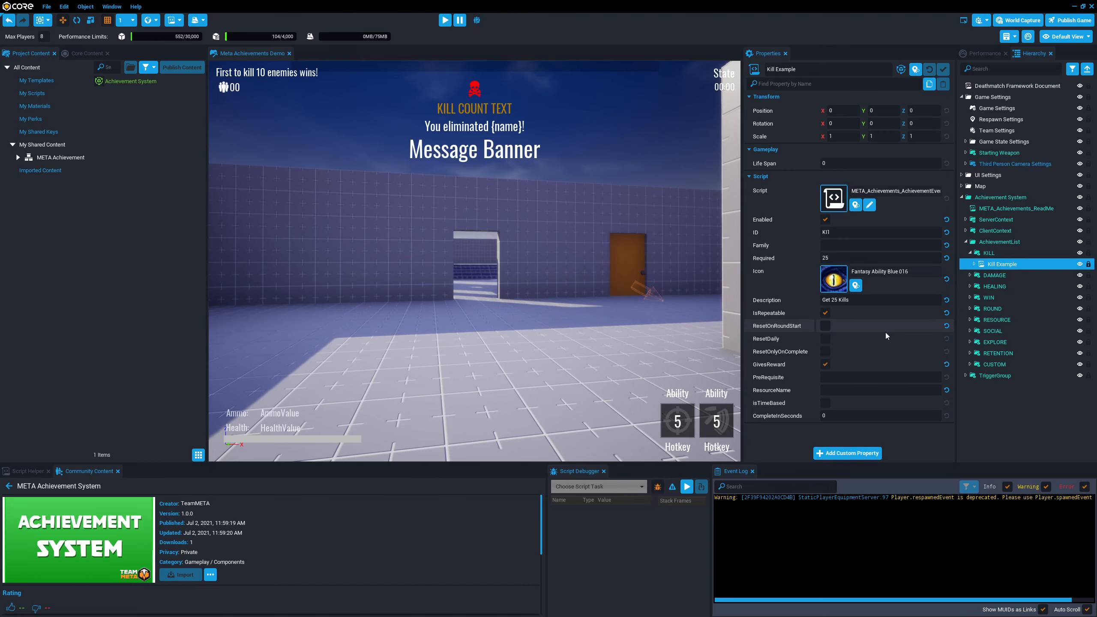
click(822, 224)
click(822, 220)
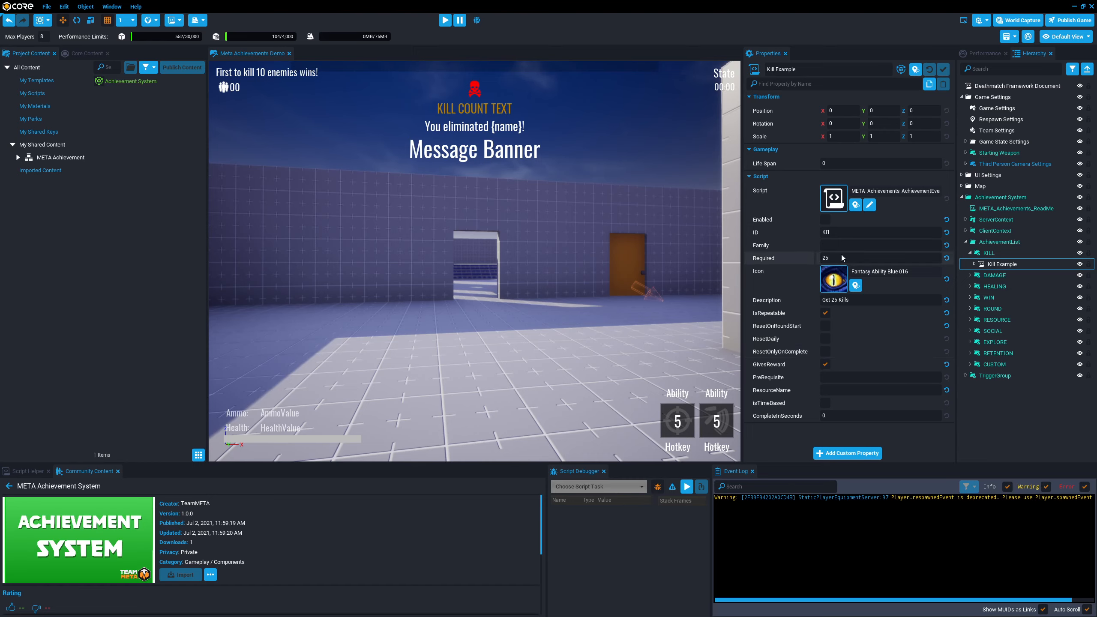
click(824, 221)
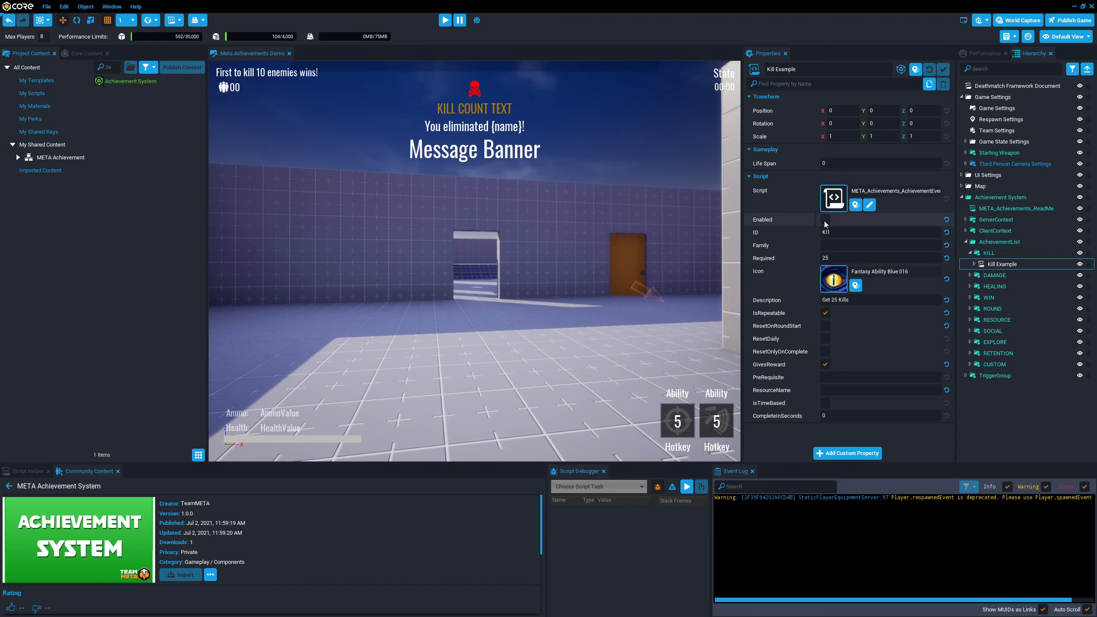
click(825, 220)
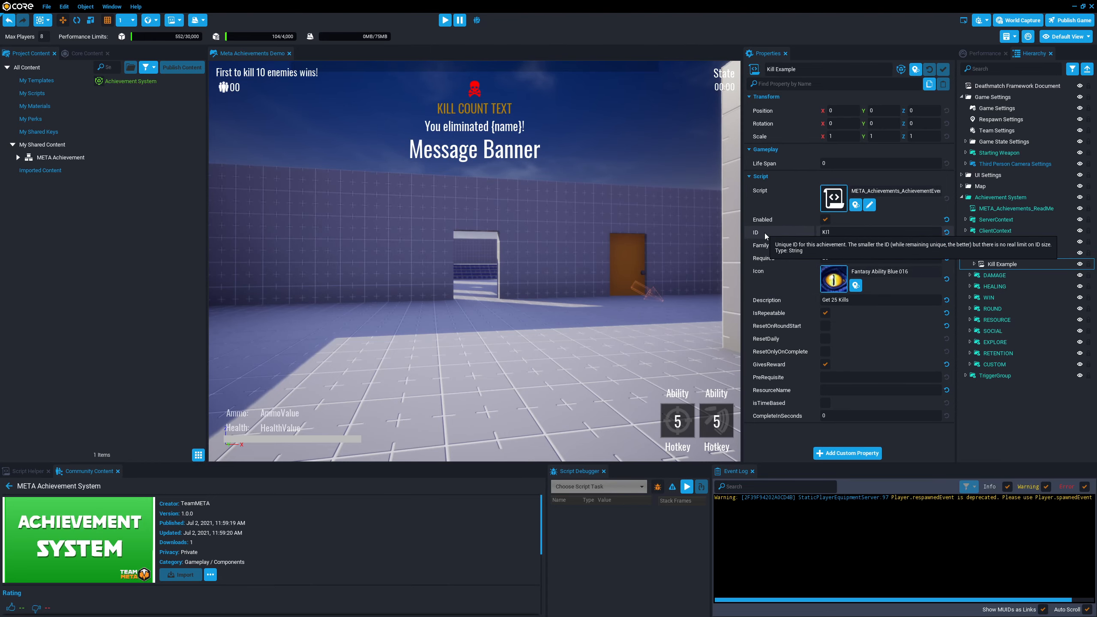
click(828, 236)
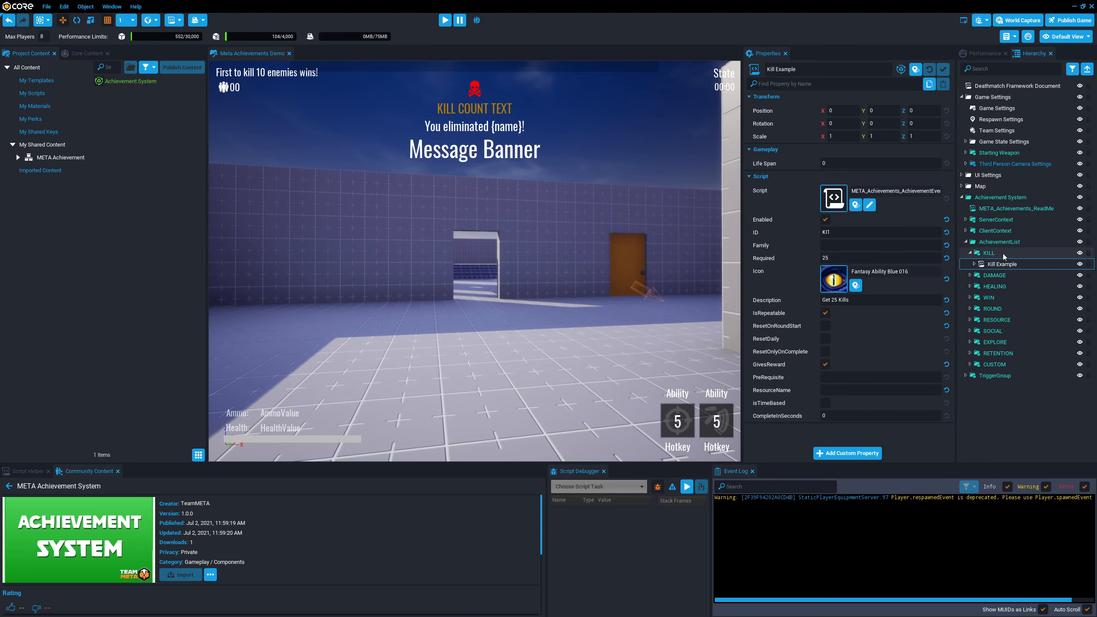
key(Return)
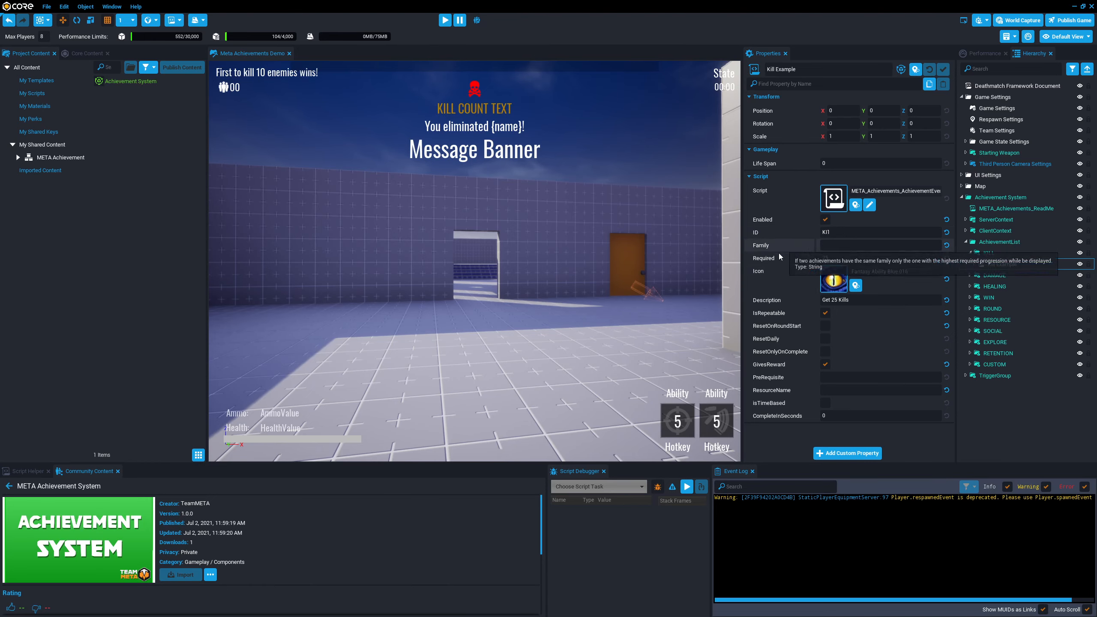
drag(828, 232, 813, 232)
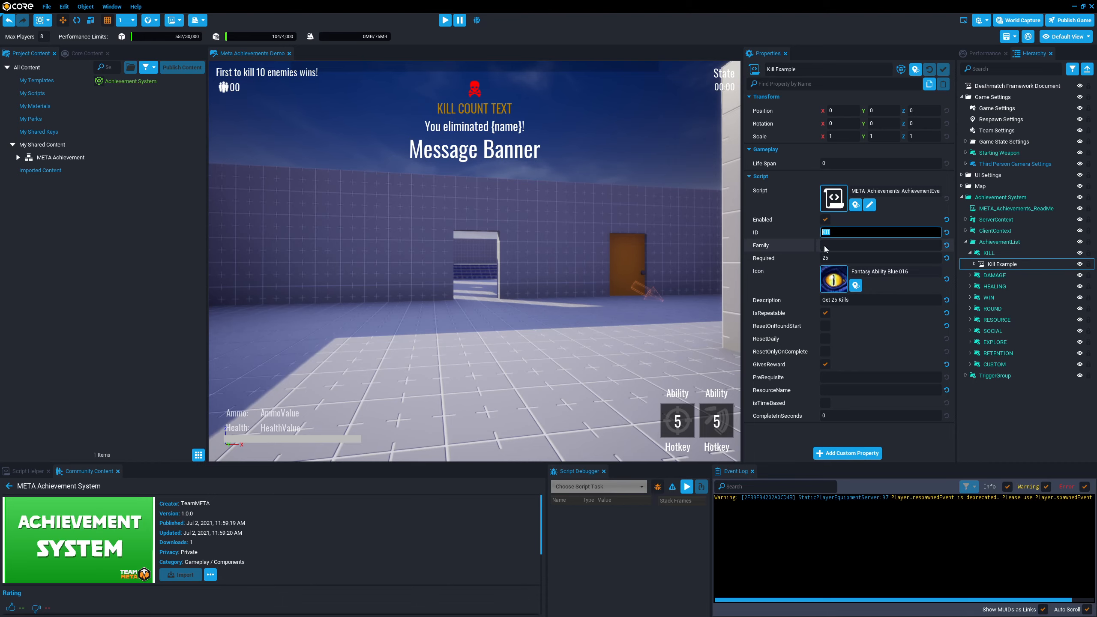
click(834, 233)
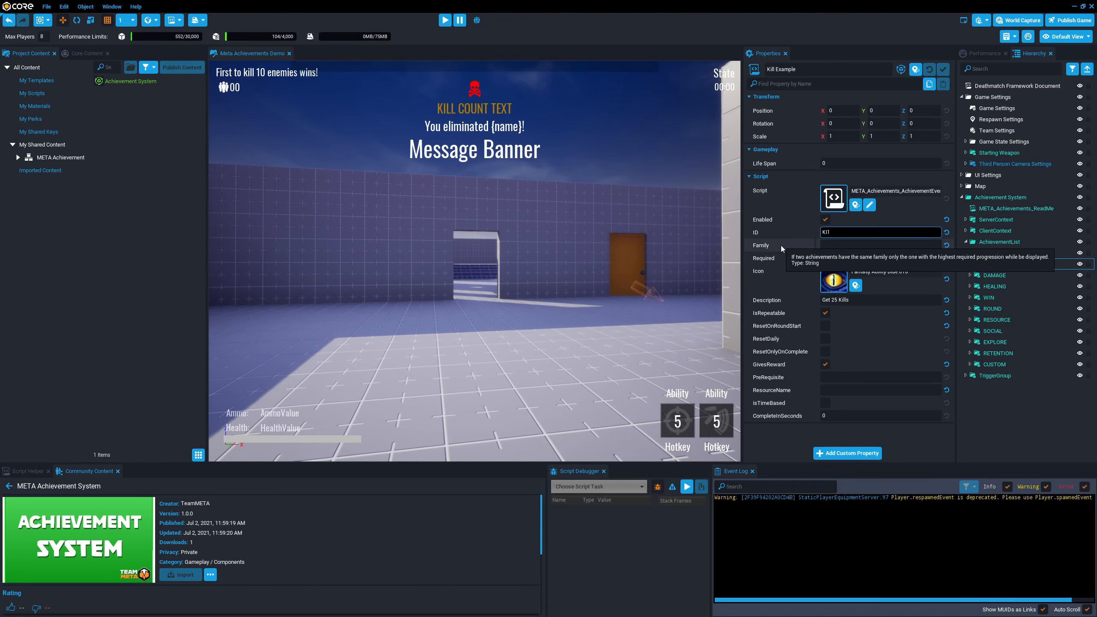
Enter KILLBASED as the Family of Kill Example and clear the value again.
mouse_move(781, 275)
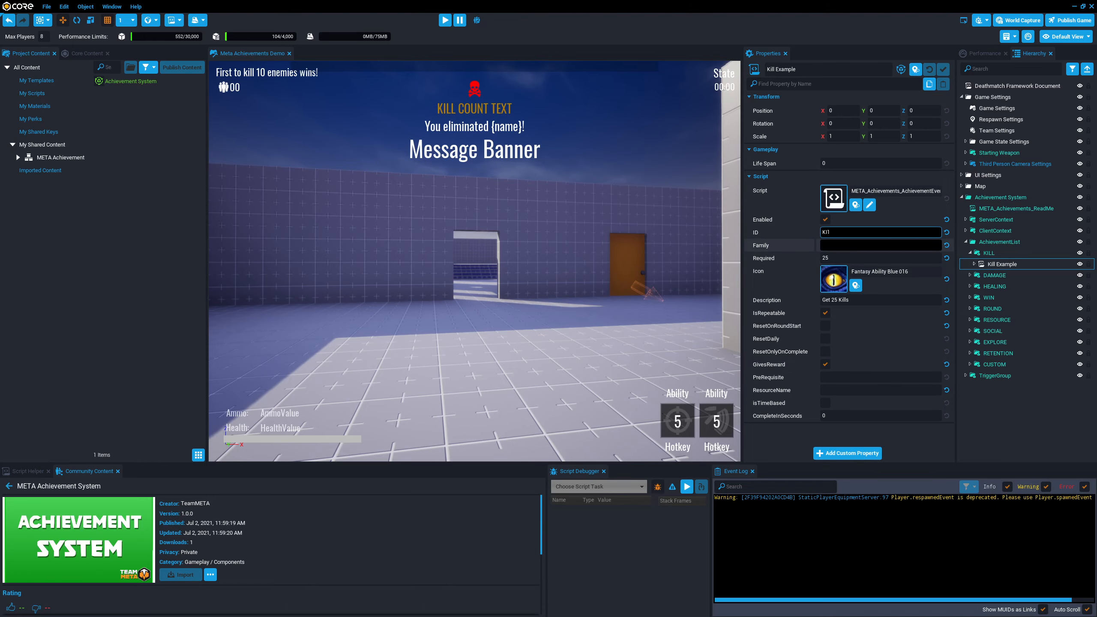
click(880, 245)
text(KILL)
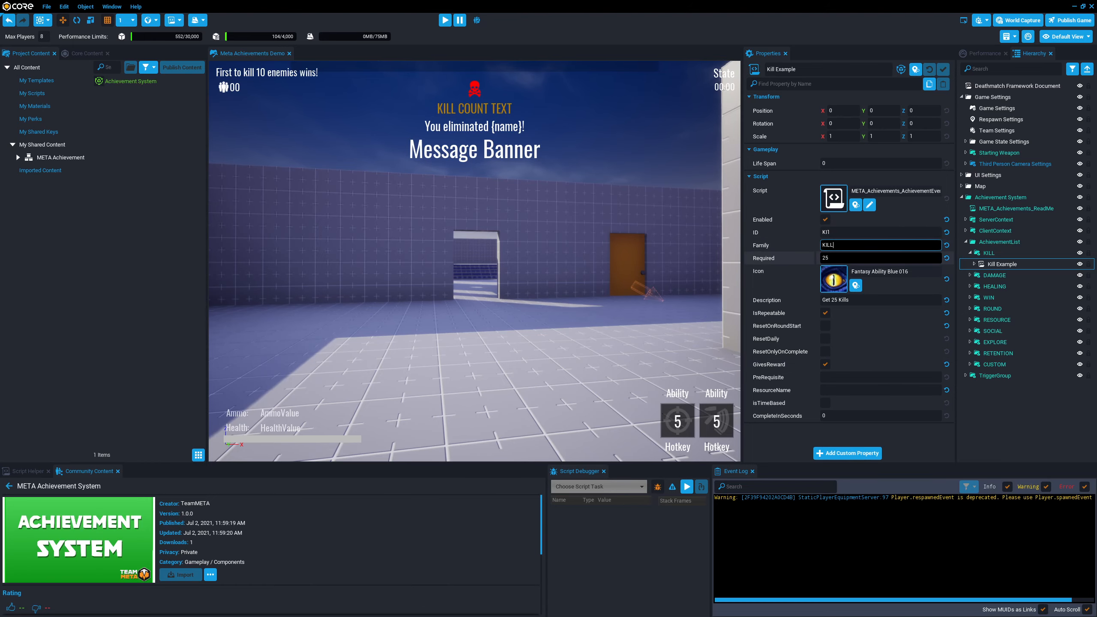
text(BASED)
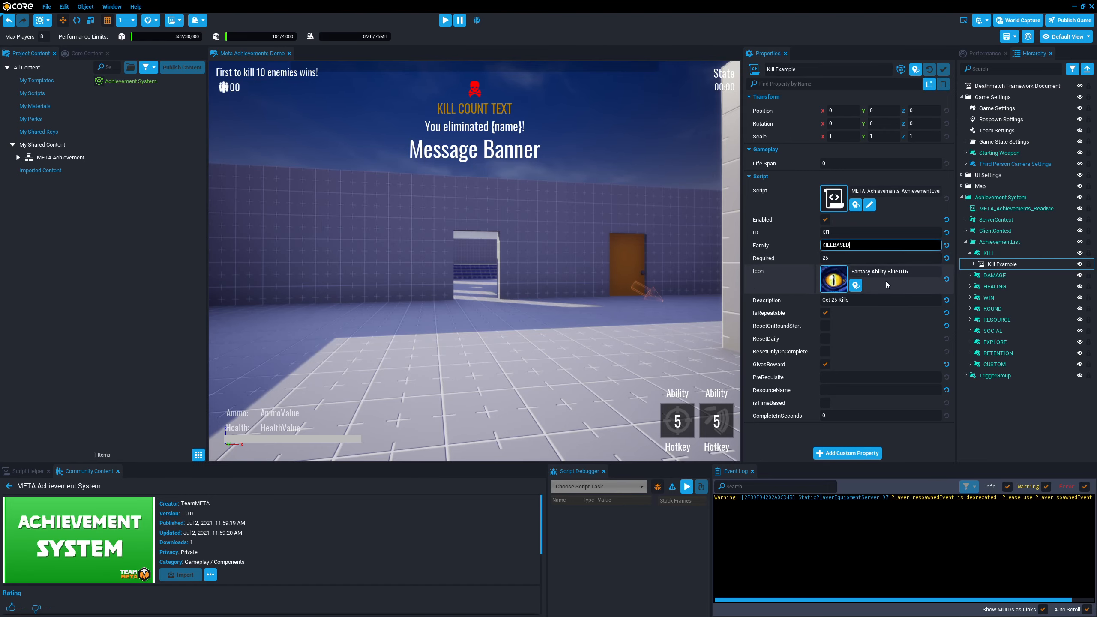
click(851, 258)
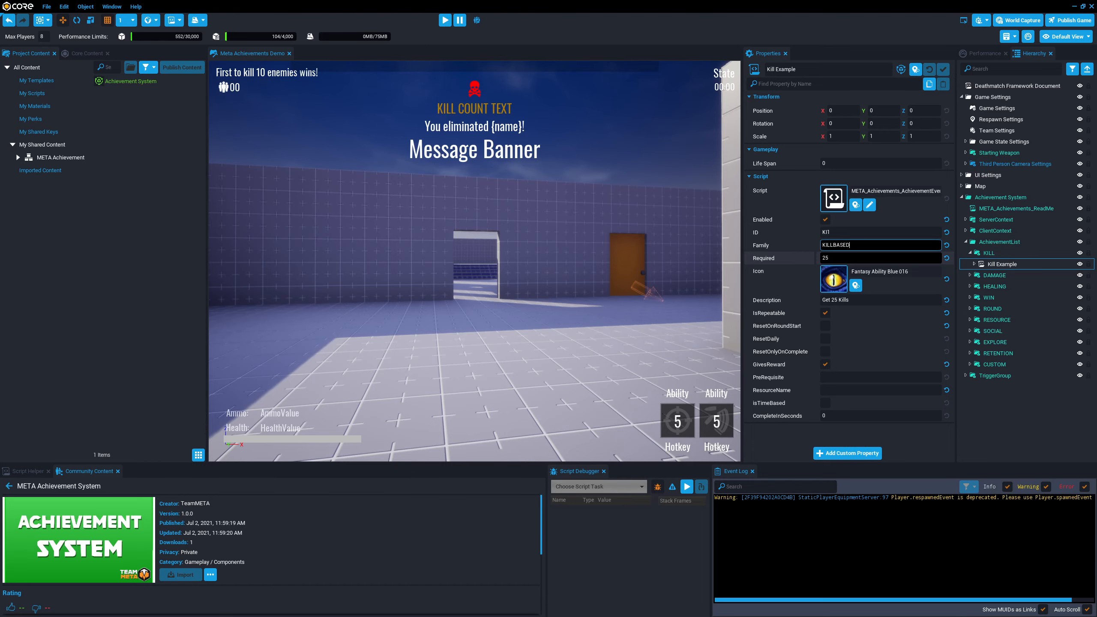
drag(863, 249, 799, 249)
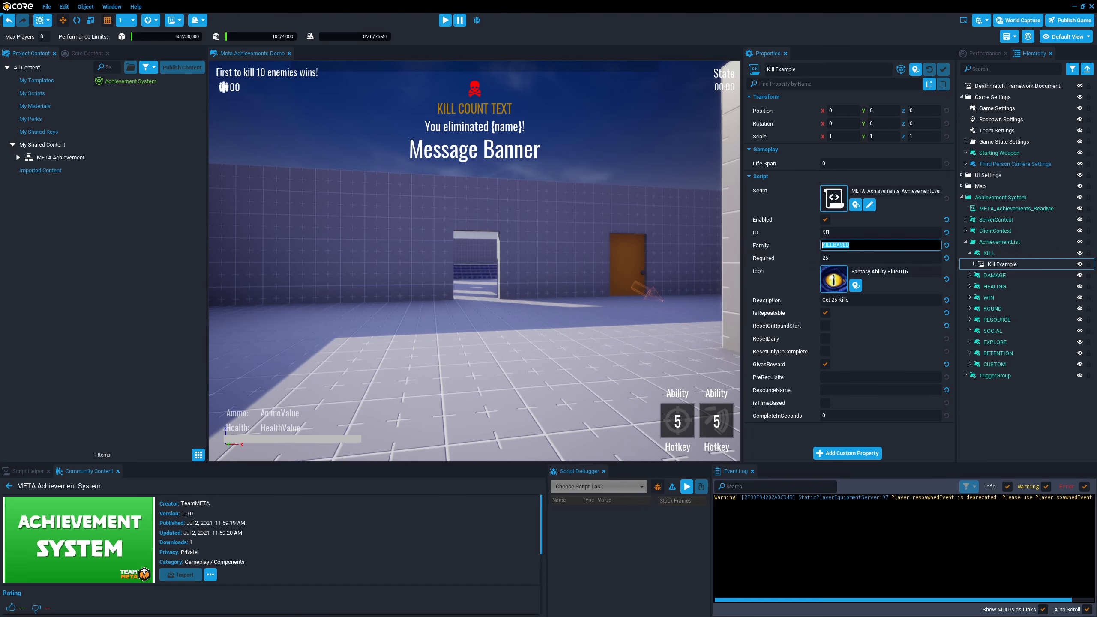
key(BackSpace)
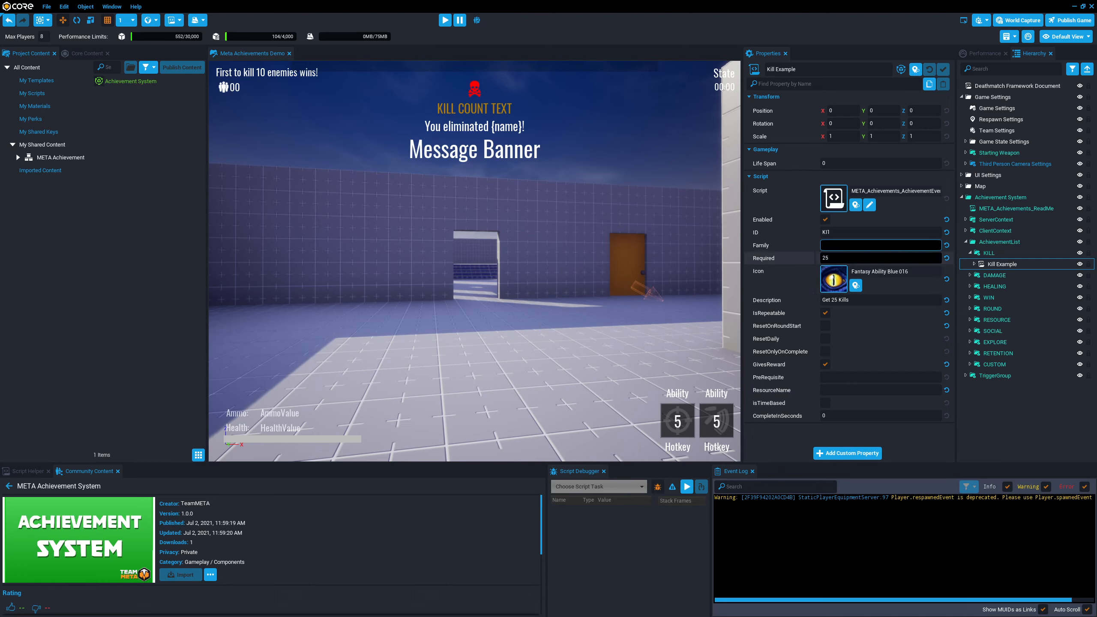
Set the Required value of Kill Example to 1.
click(846, 258)
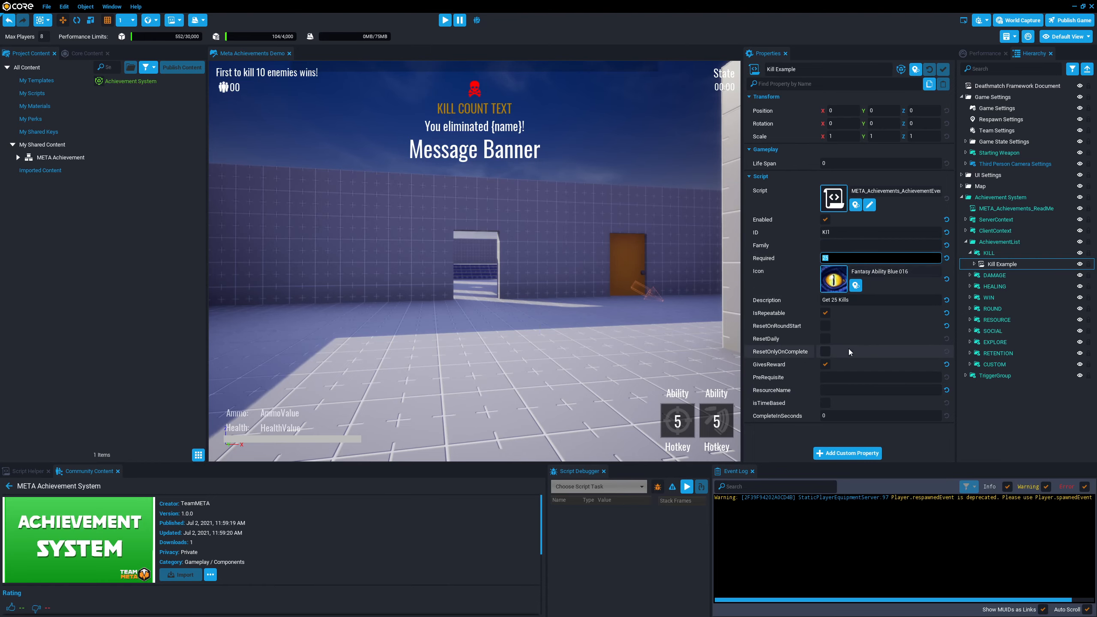
text(1)
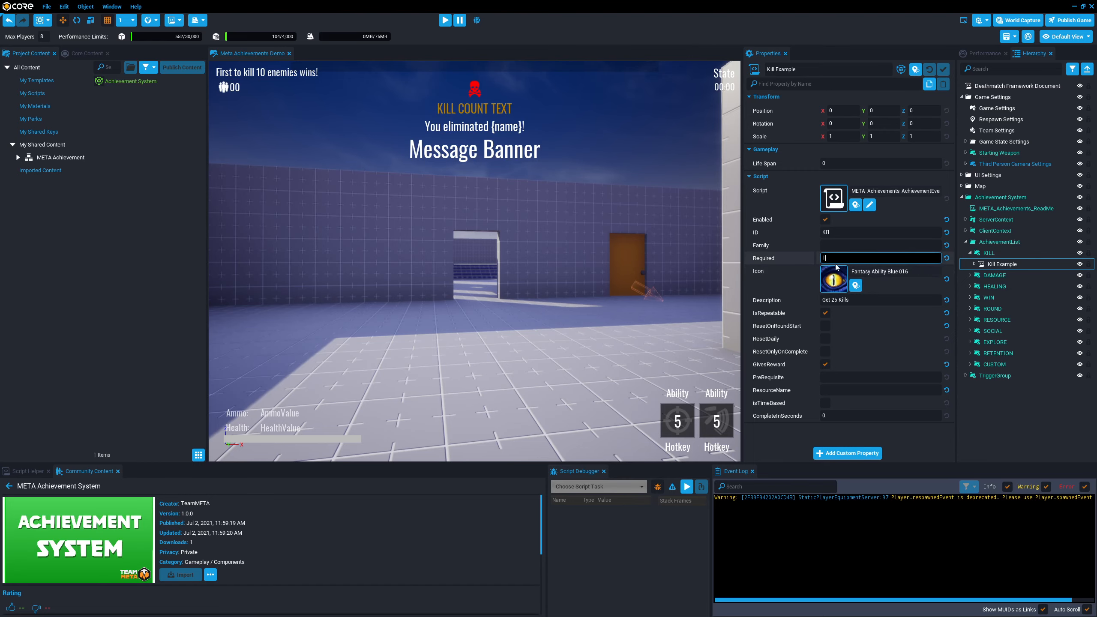
key(BackSpace)
text(25)
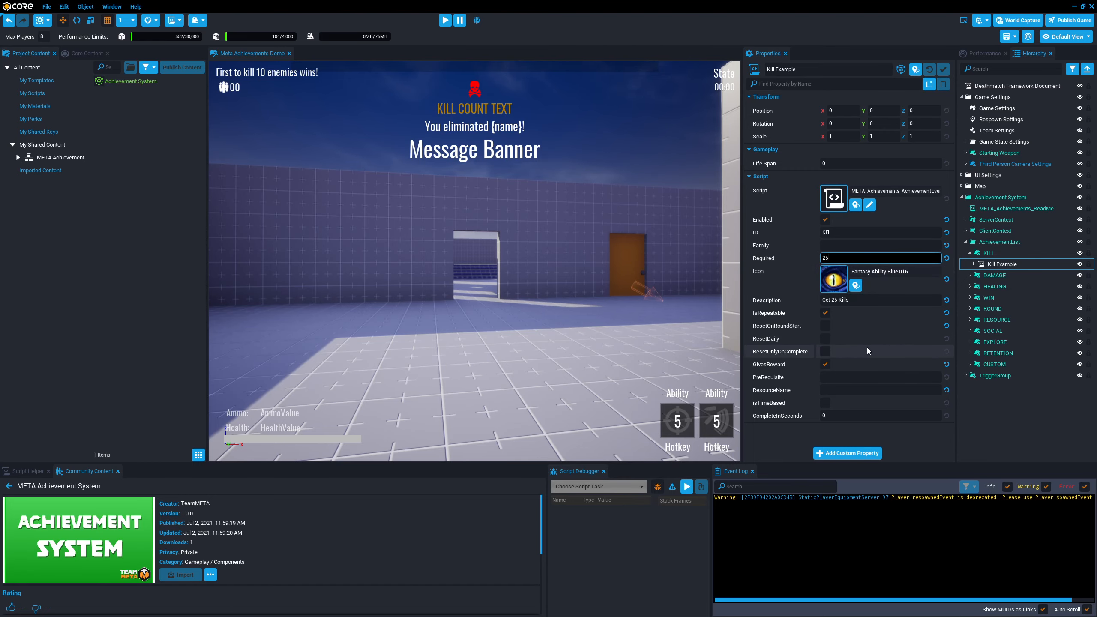
key(BackSpace)
key(BackSpace)
text(1)
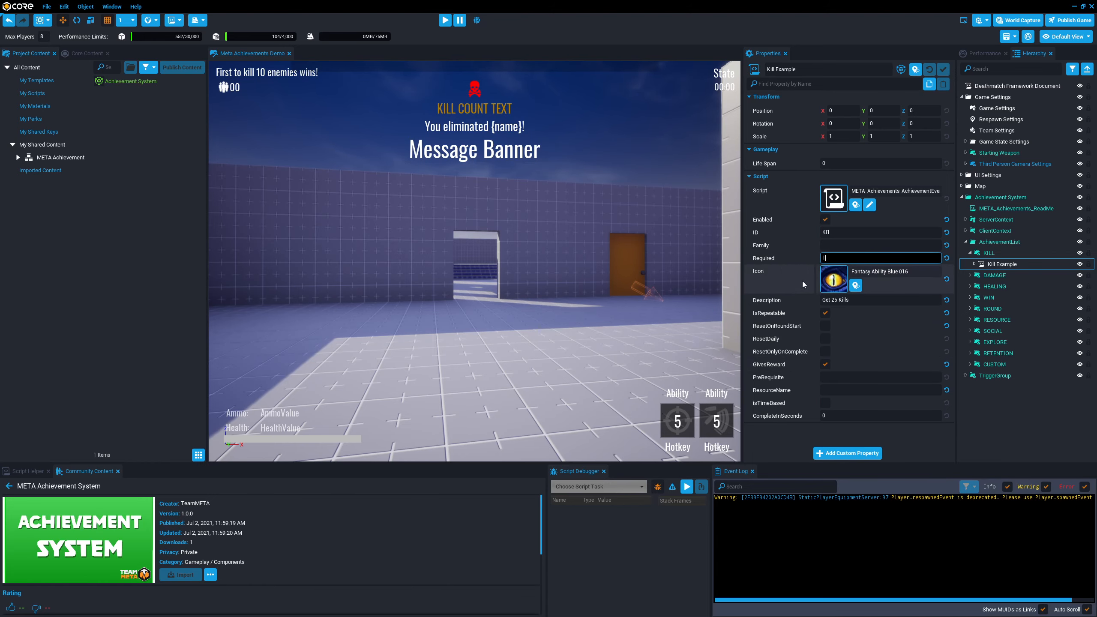
Search the asset picker for "sci" and "mil" icons for Kill Example, and close it without choosing one.
click(832, 279)
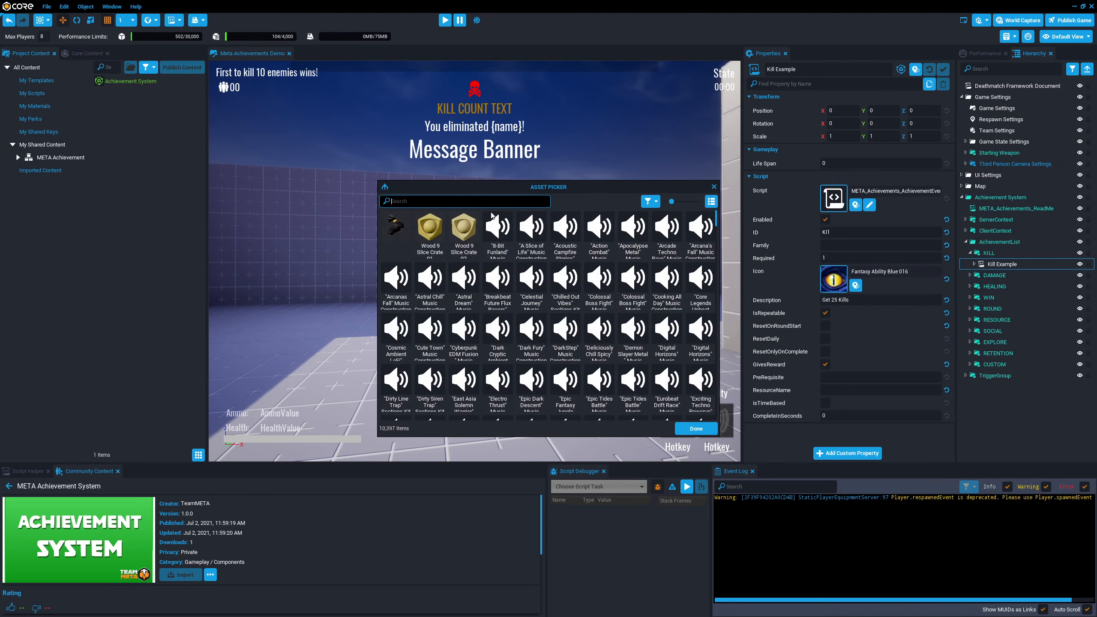
text(sci)
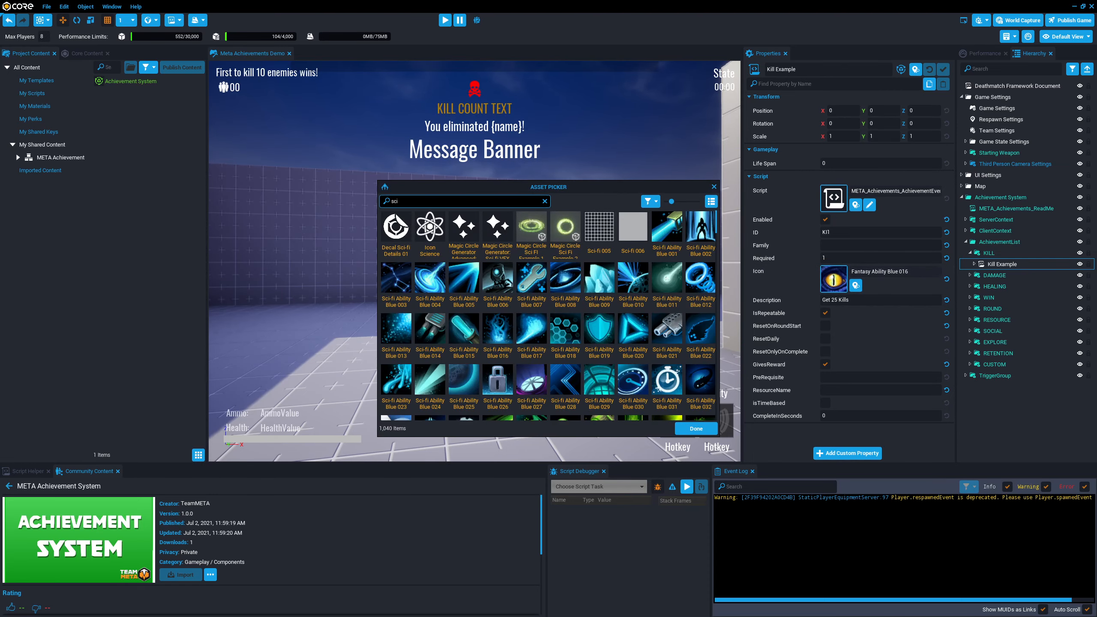
scroll(467, 285, down, 1)
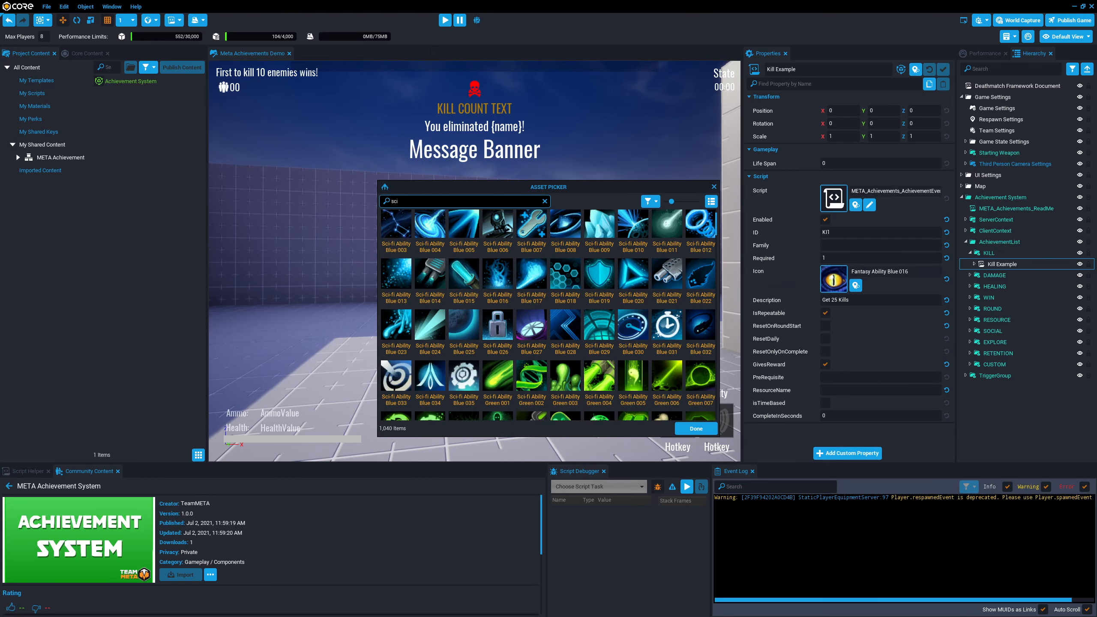
key(BackSpace)
key(BackSpace)
key(BackSpace)
text(mil)
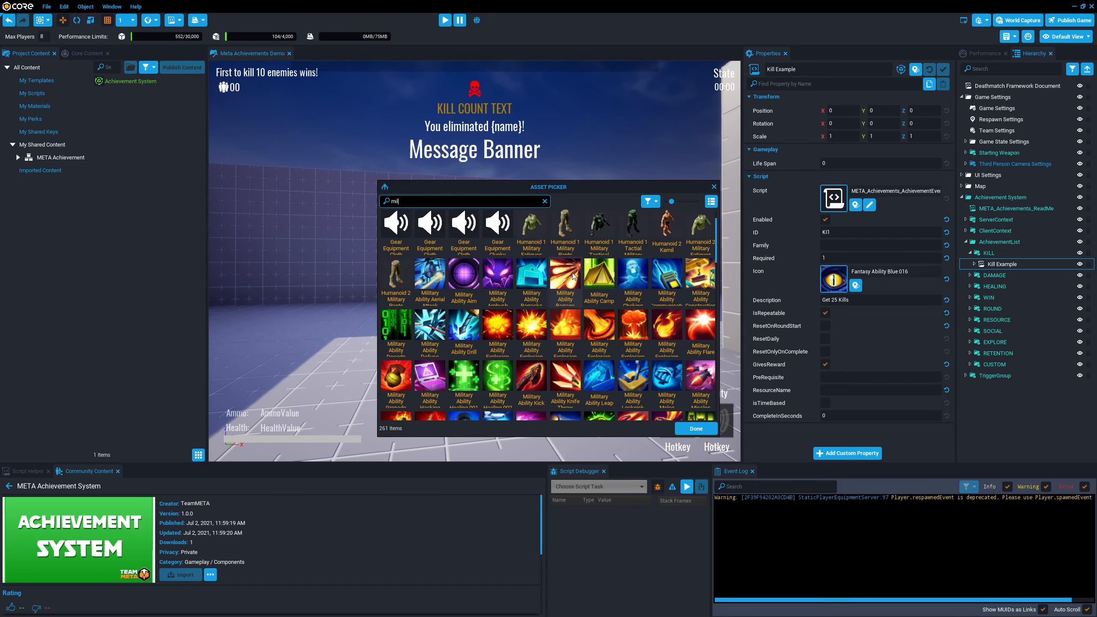
scroll(625, 318, down, 1)
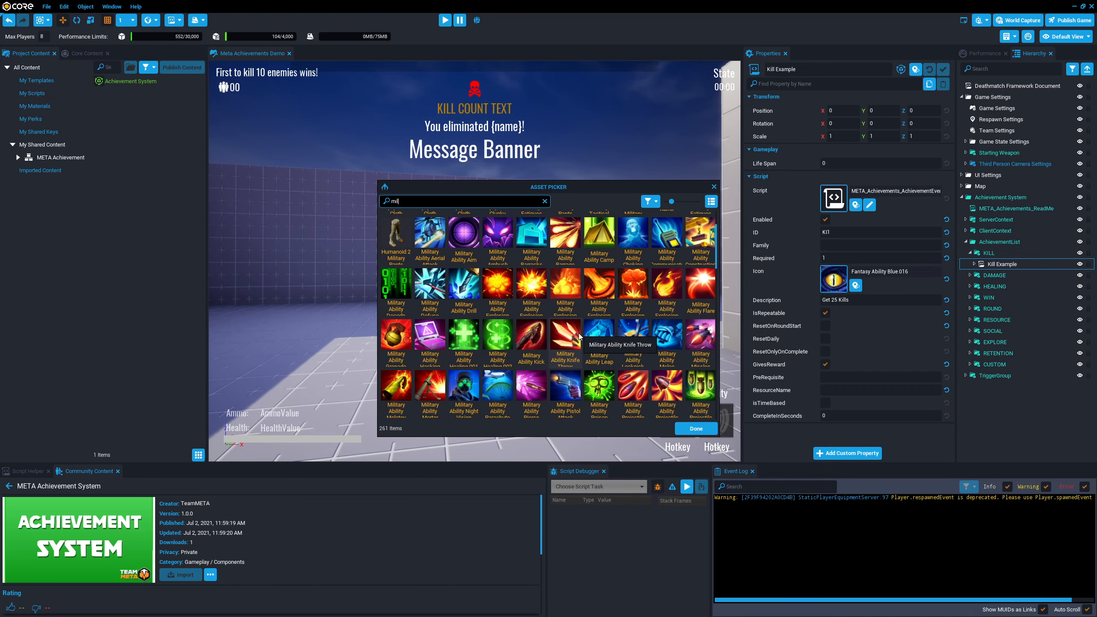
click(714, 187)
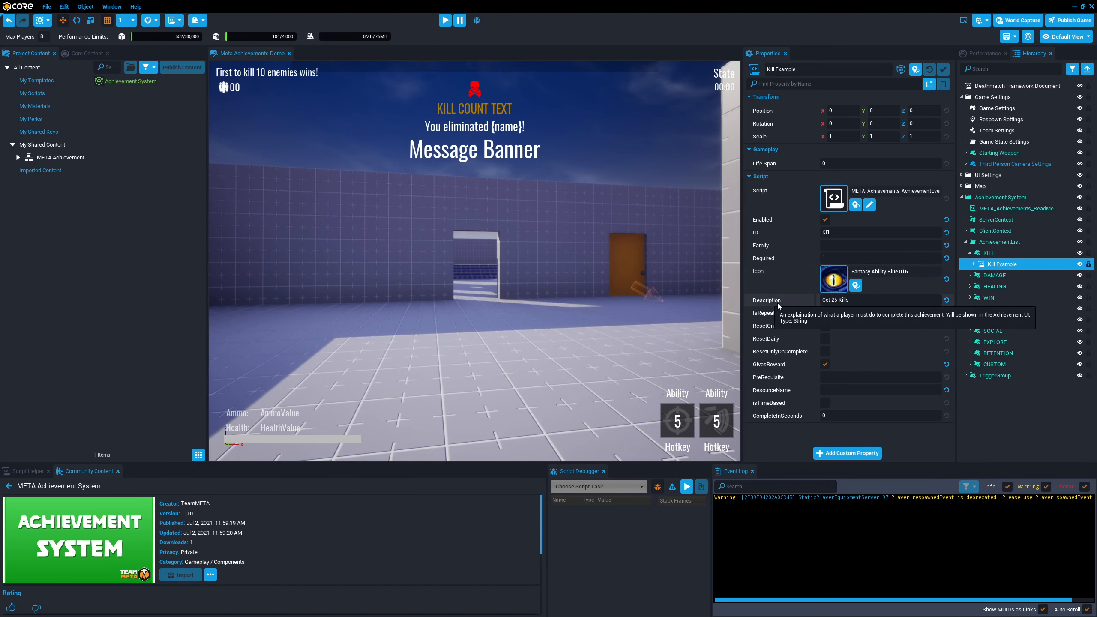
Switch on IsRepeatable for Kill Example, then turn ResetOnRoundStart on and back off.
click(881, 303)
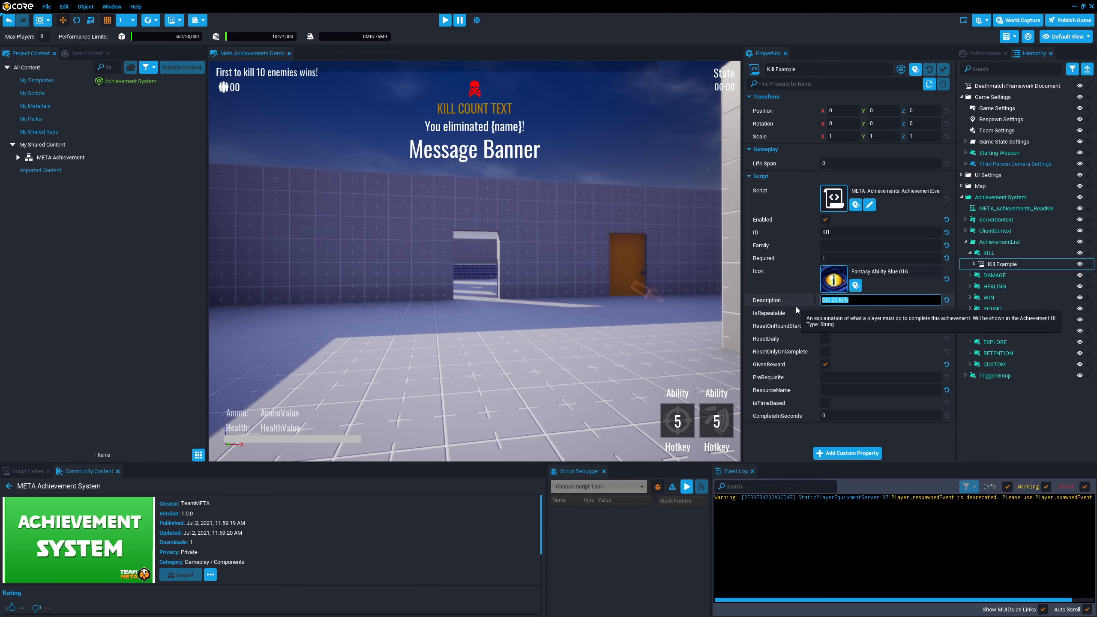
click(860, 299)
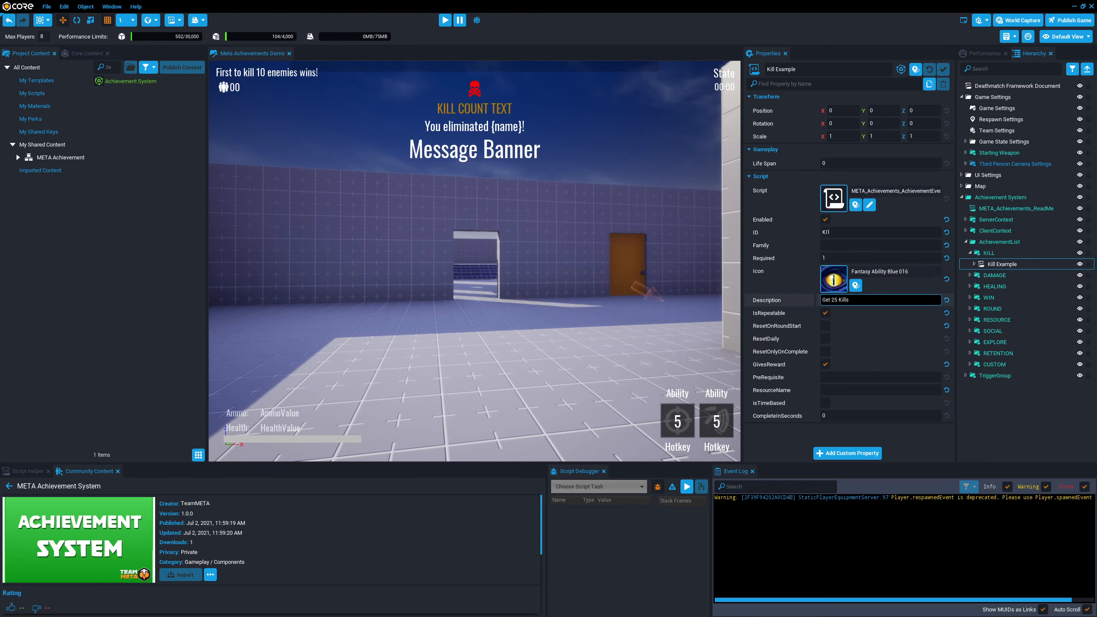
mouse_move(784, 329)
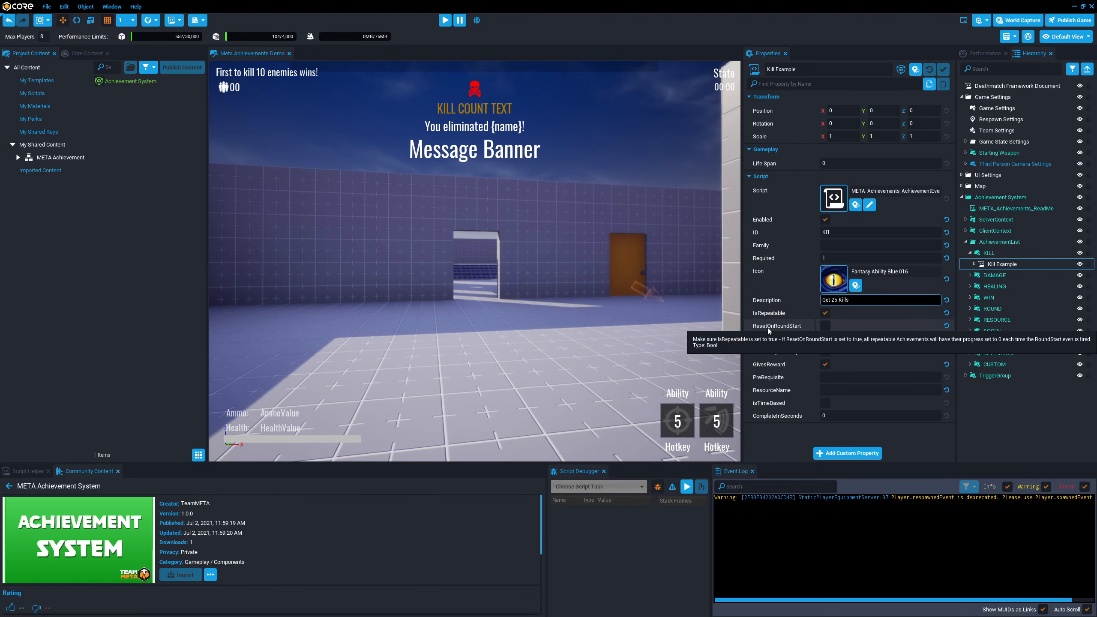
click(824, 327)
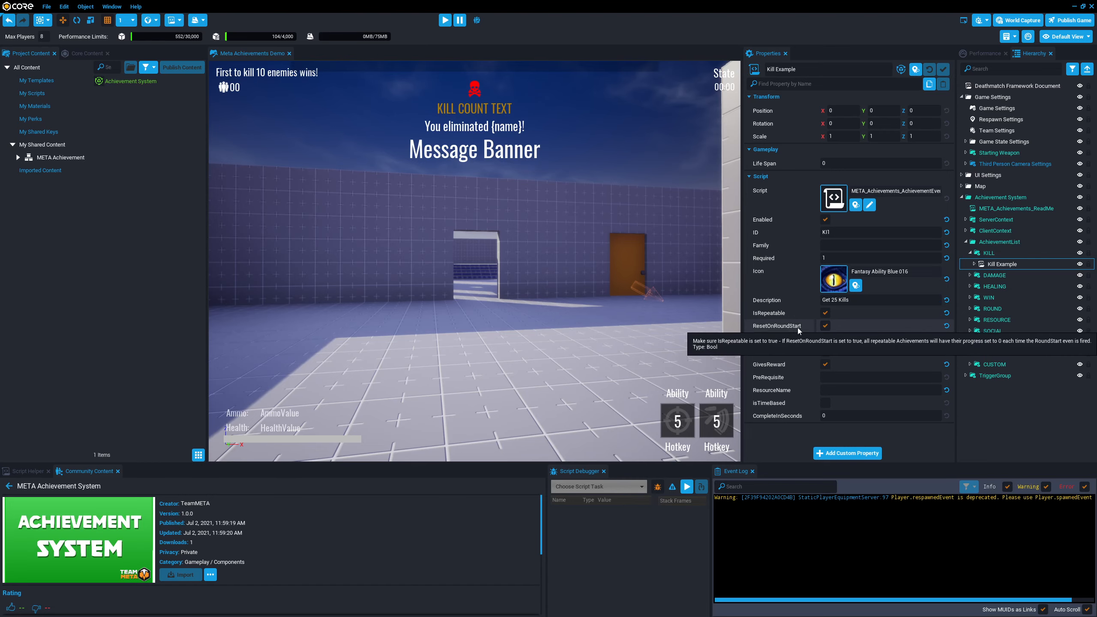
click(824, 327)
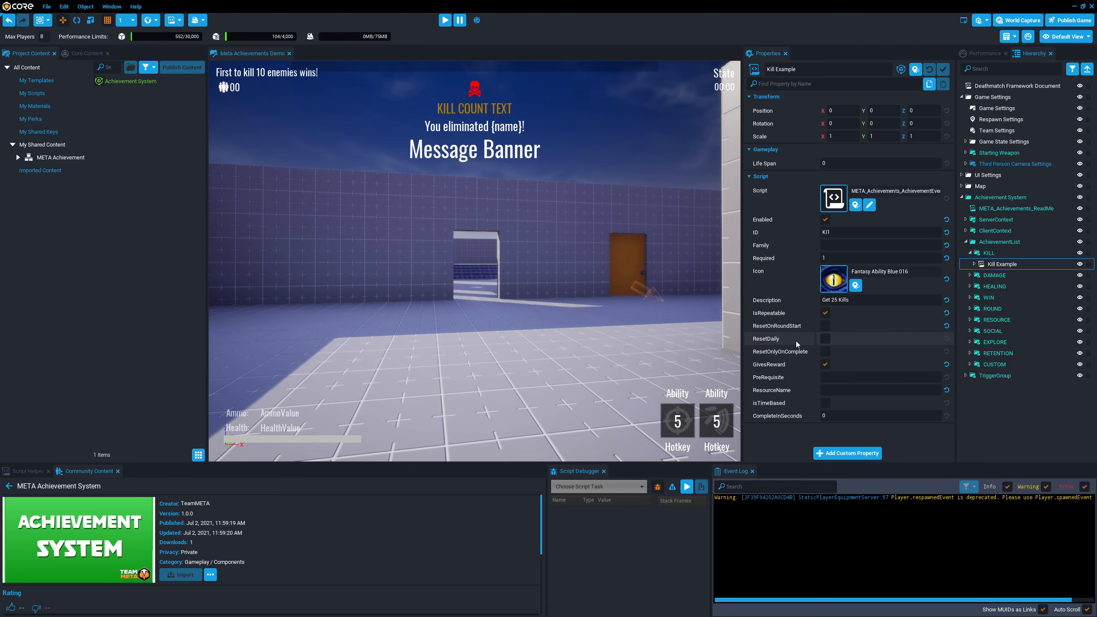
Switch ResetDaily and ResetOnlyOnComplete of Kill Example on and back off, and turn off IsRepeatable.
click(826, 338)
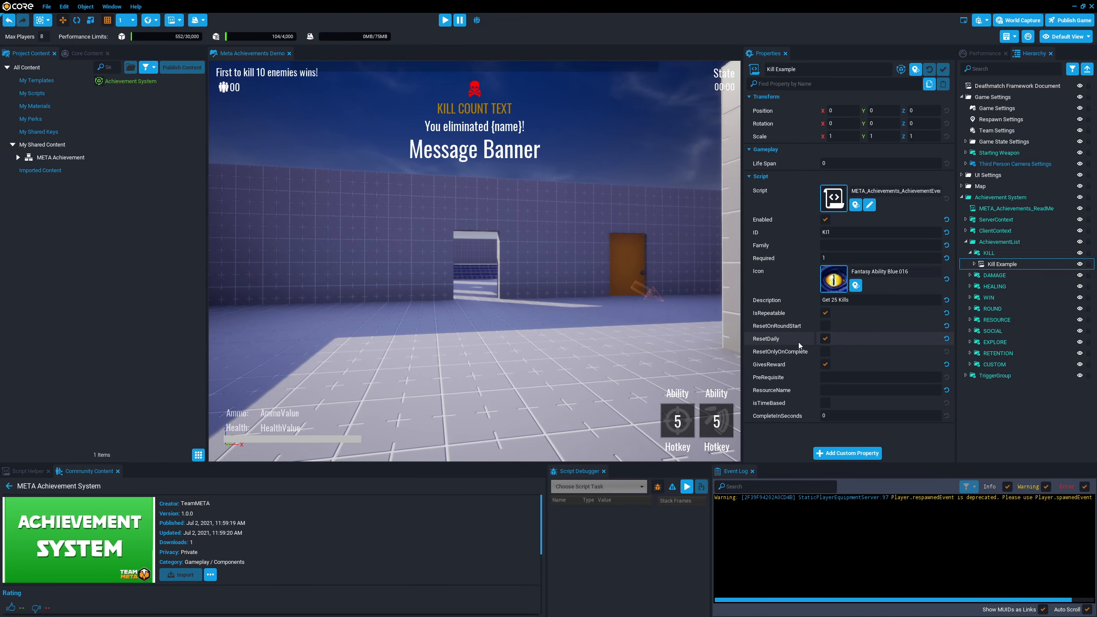
mouse_move(783, 352)
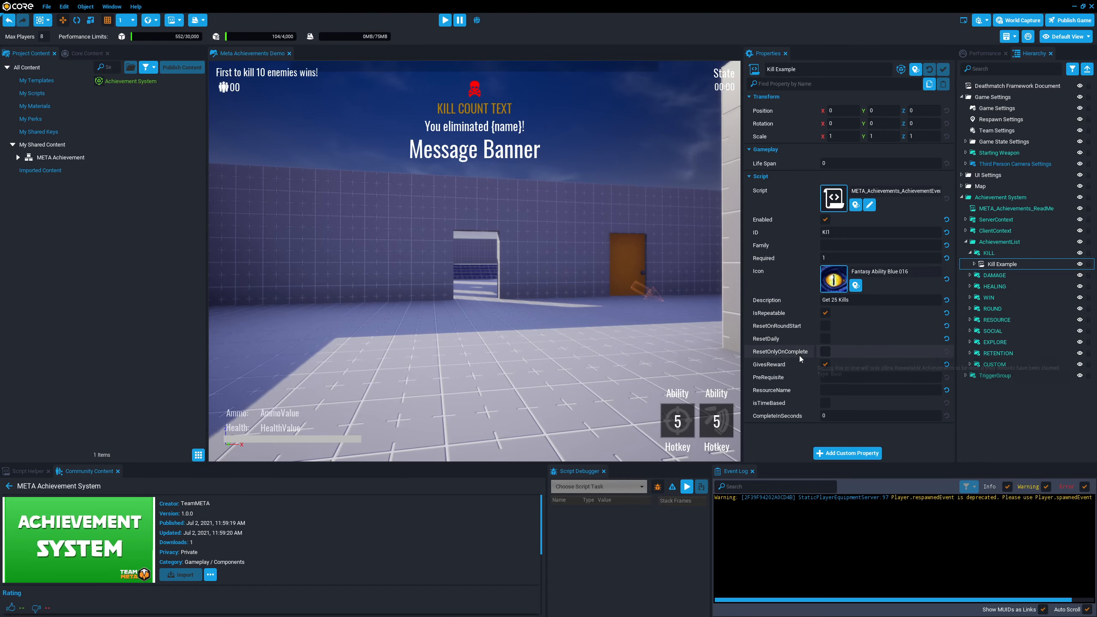
click(826, 352)
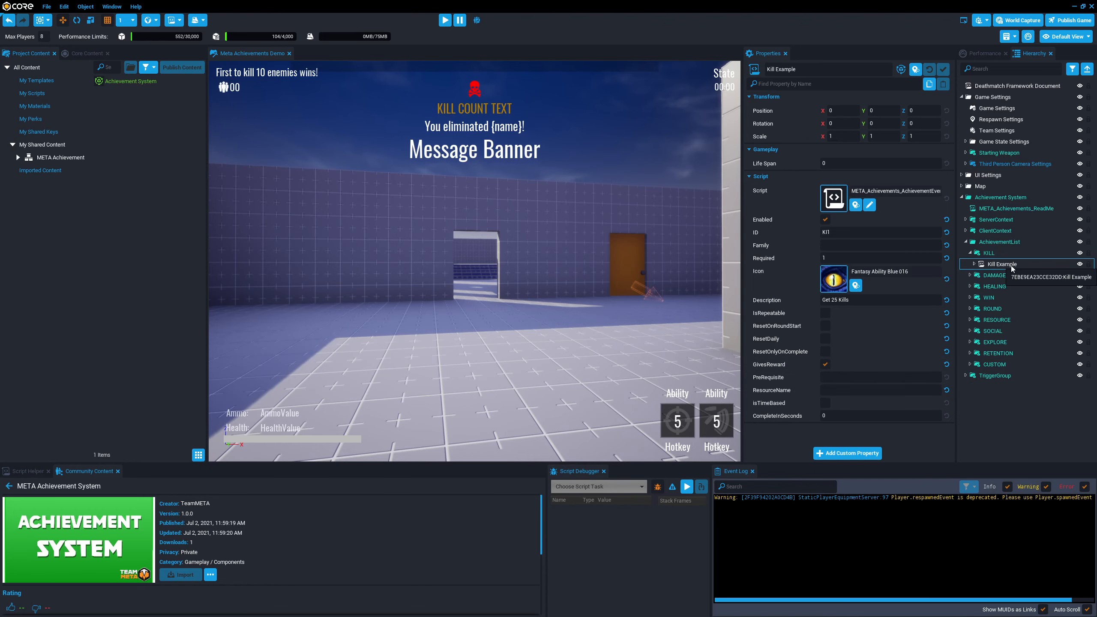
Expand Kill Example and examine the properties of its Gold, RP and XP reward scripts.
click(975, 264)
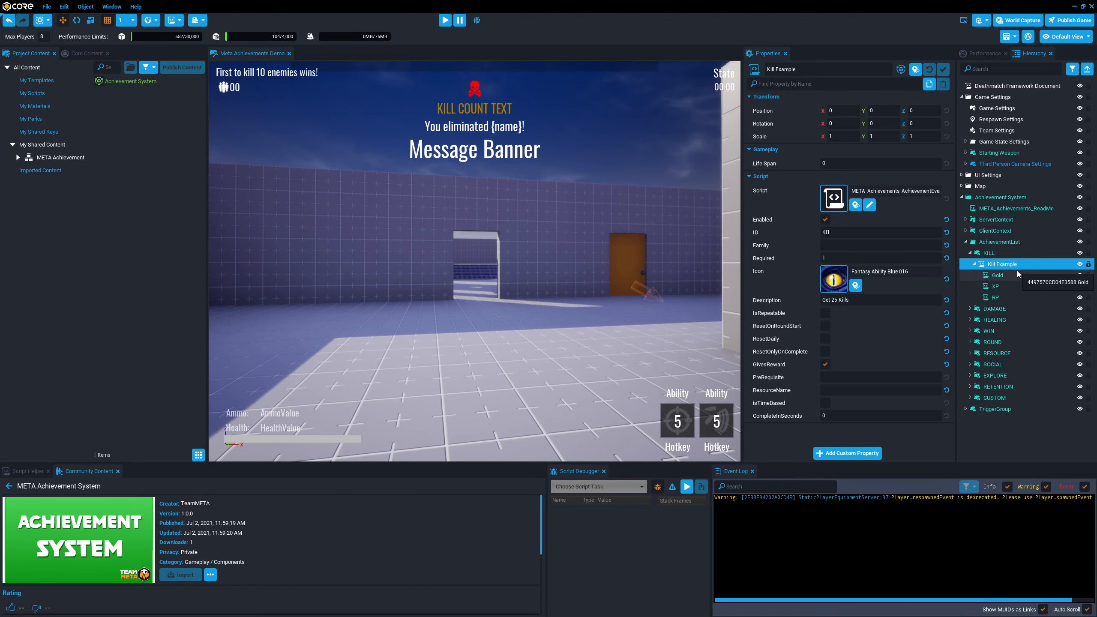
click(995, 278)
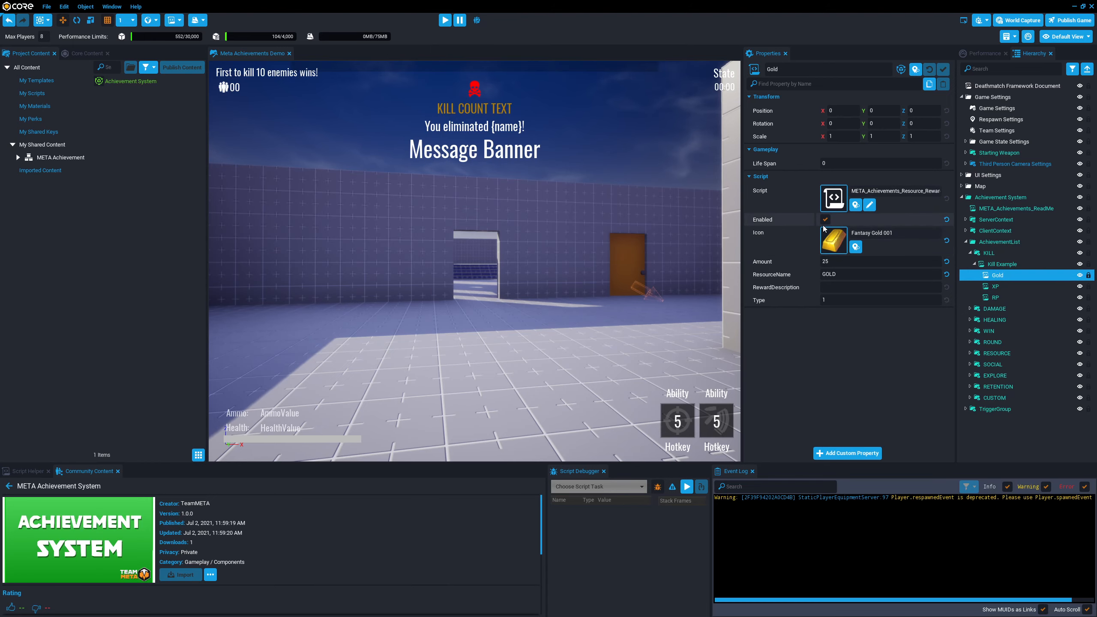
click(831, 274)
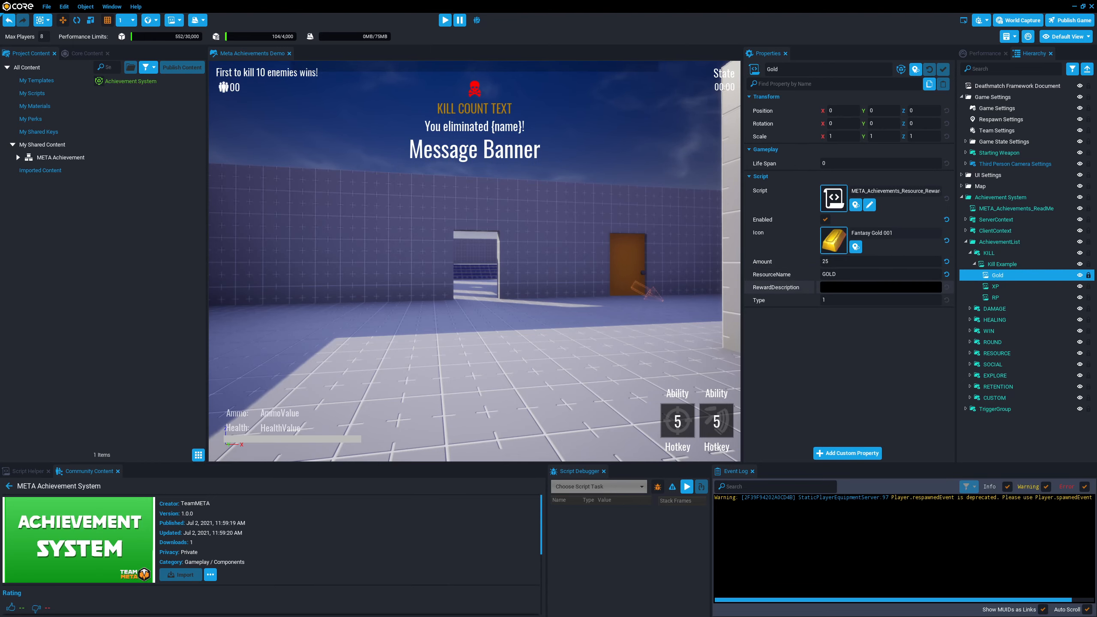
click(832, 288)
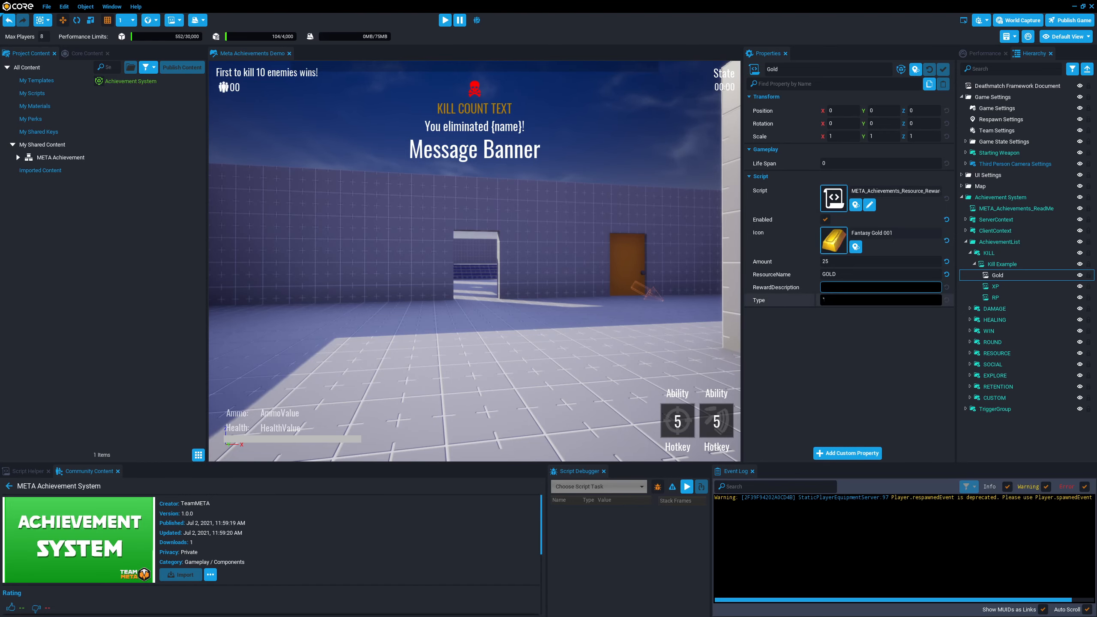
click(994, 298)
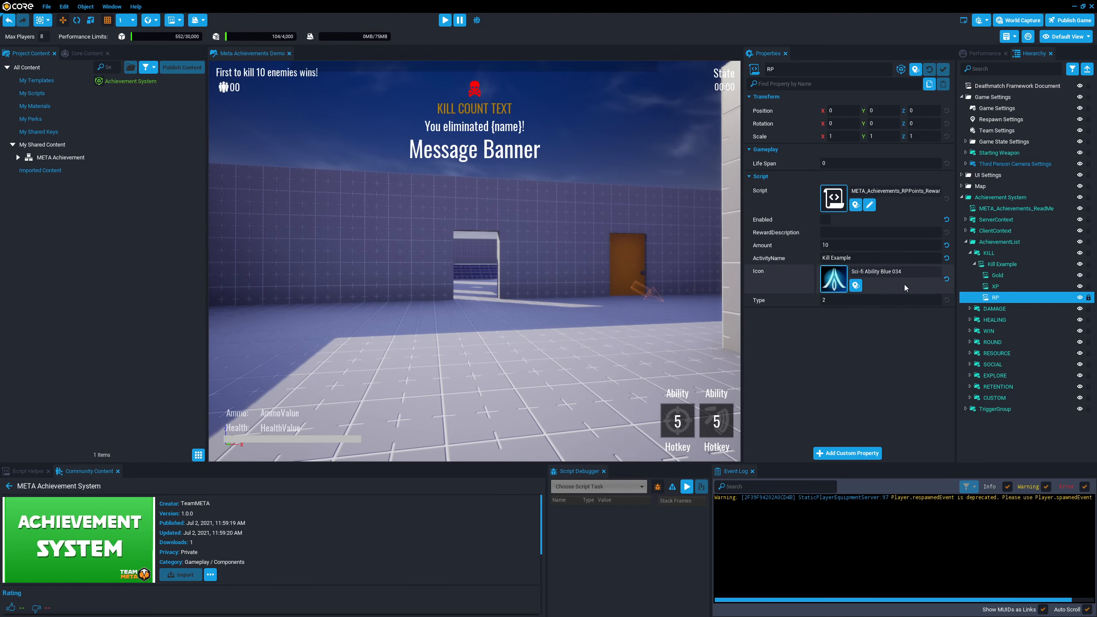
click(1008, 286)
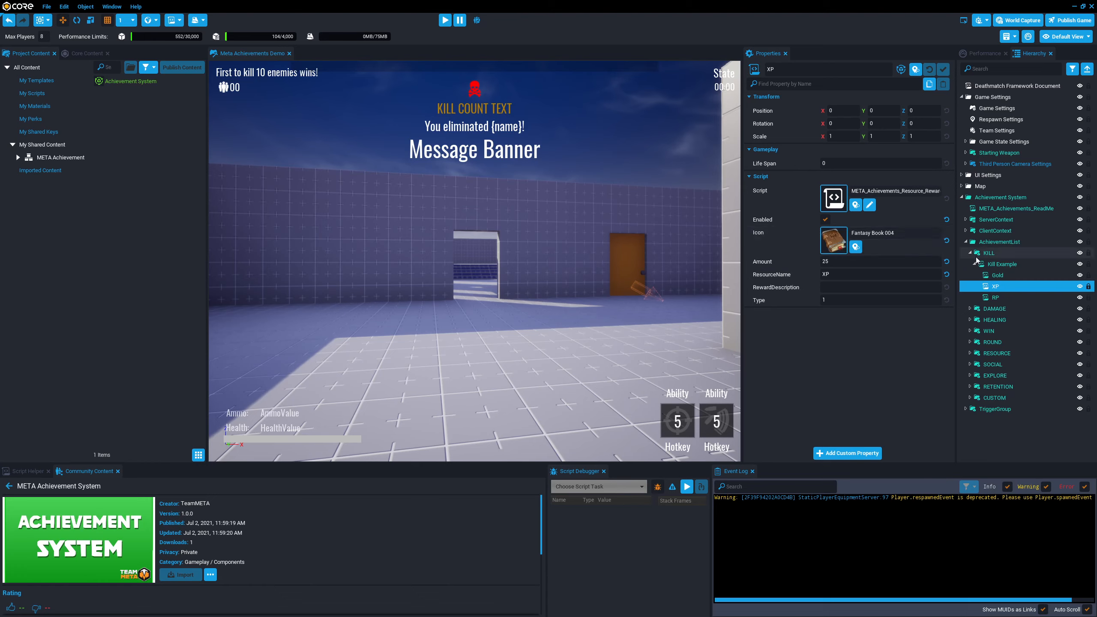
Rename the Gold reward under Kill Example as Silver.
click(1002, 277)
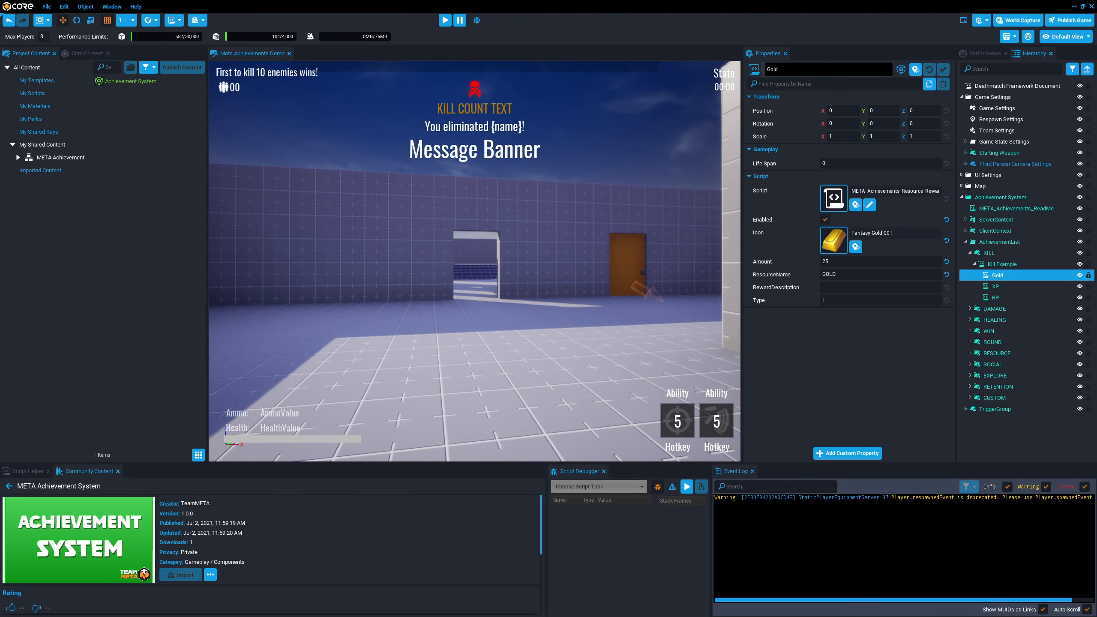
drag(786, 69, 770, 69)
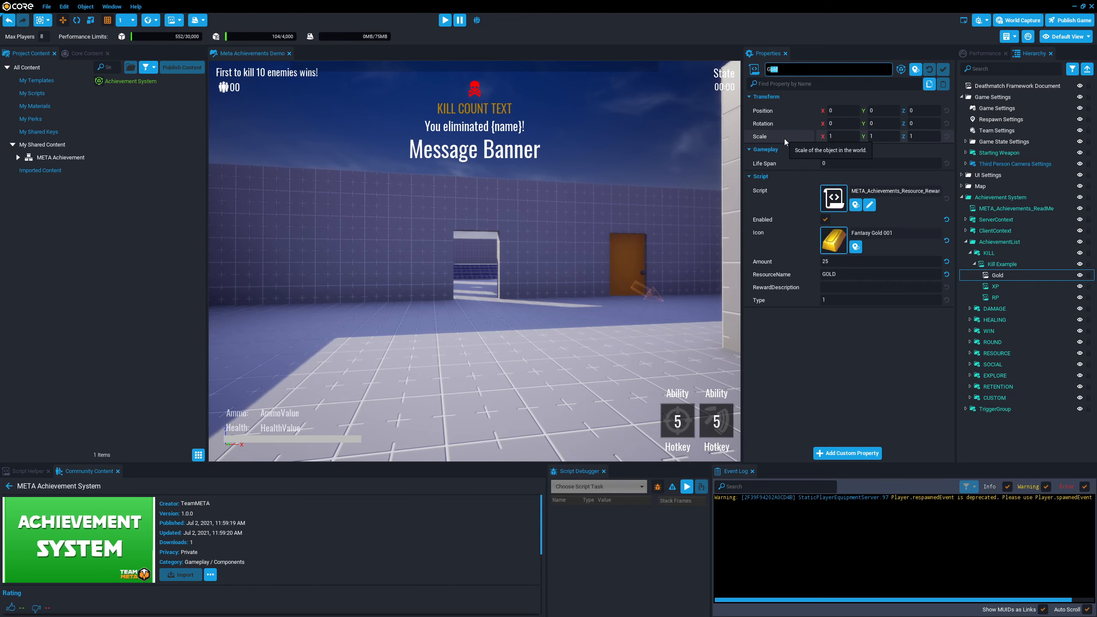
key(End)
key(BackSpace)
key(BackSpace)
key(BackSpace)
text(Silver)
key(Return)
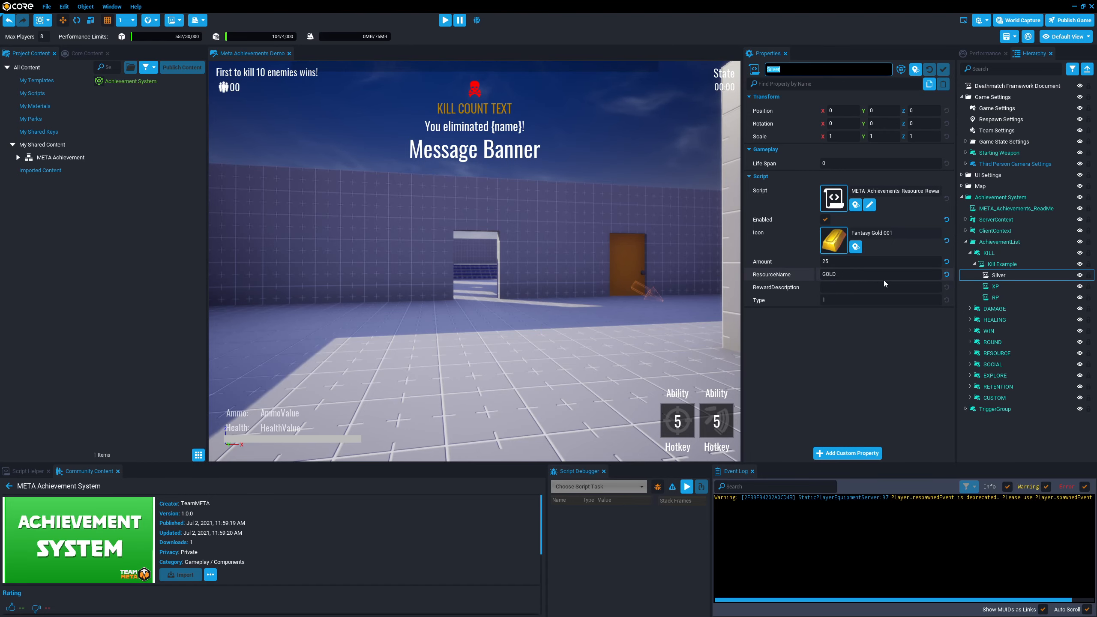
Check the ResourceName of the Silver reward and rename the reward back to Gold.
click(838, 274)
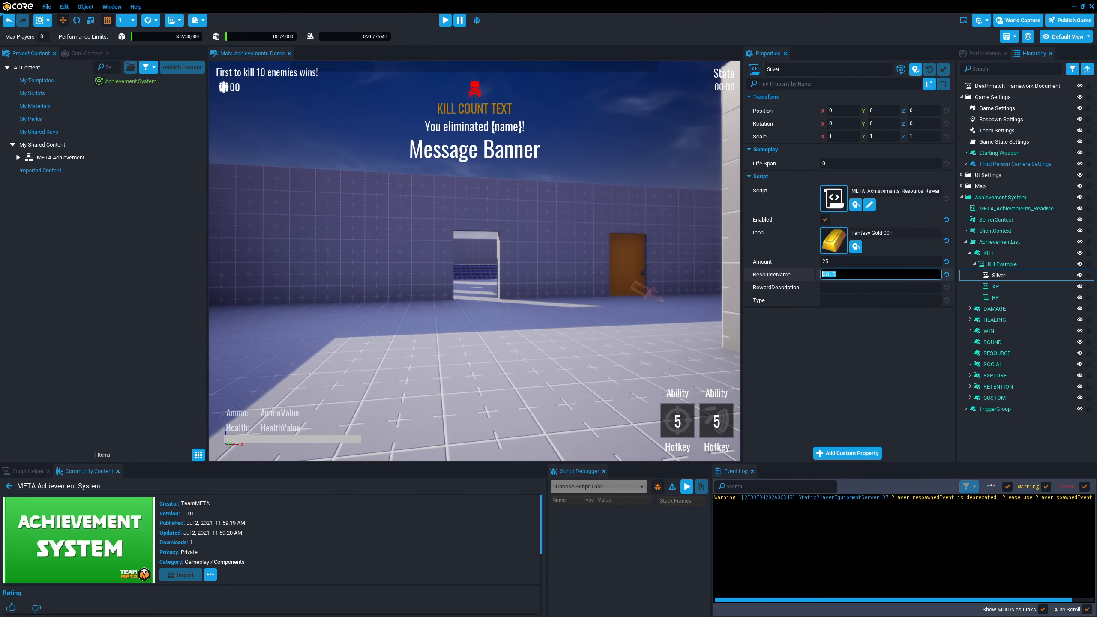
click(796, 68)
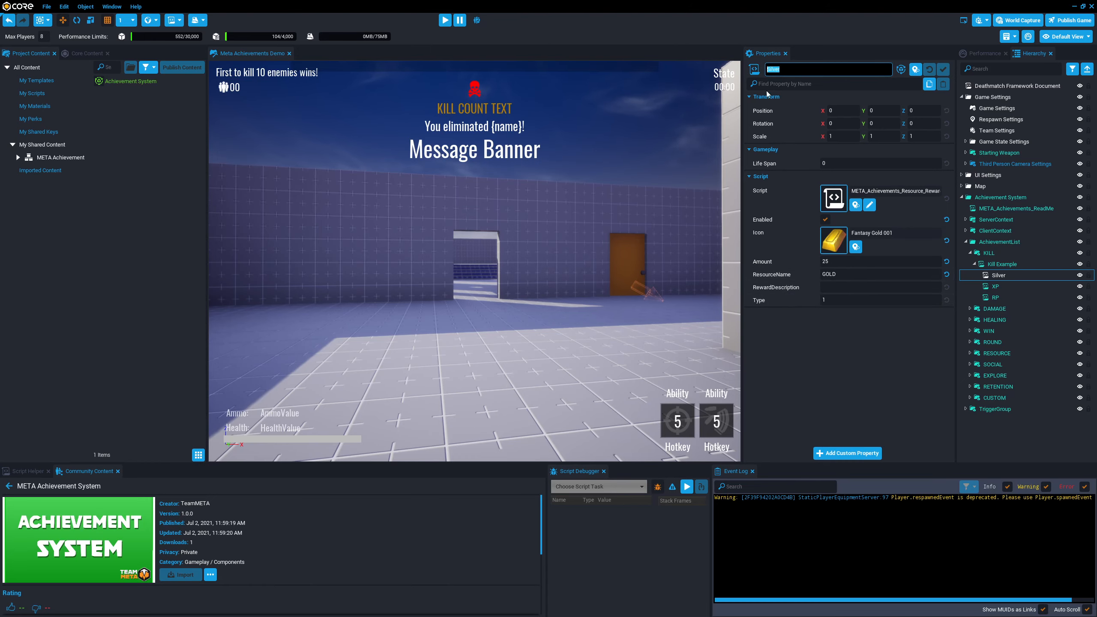
text(Gold)
key(Return)
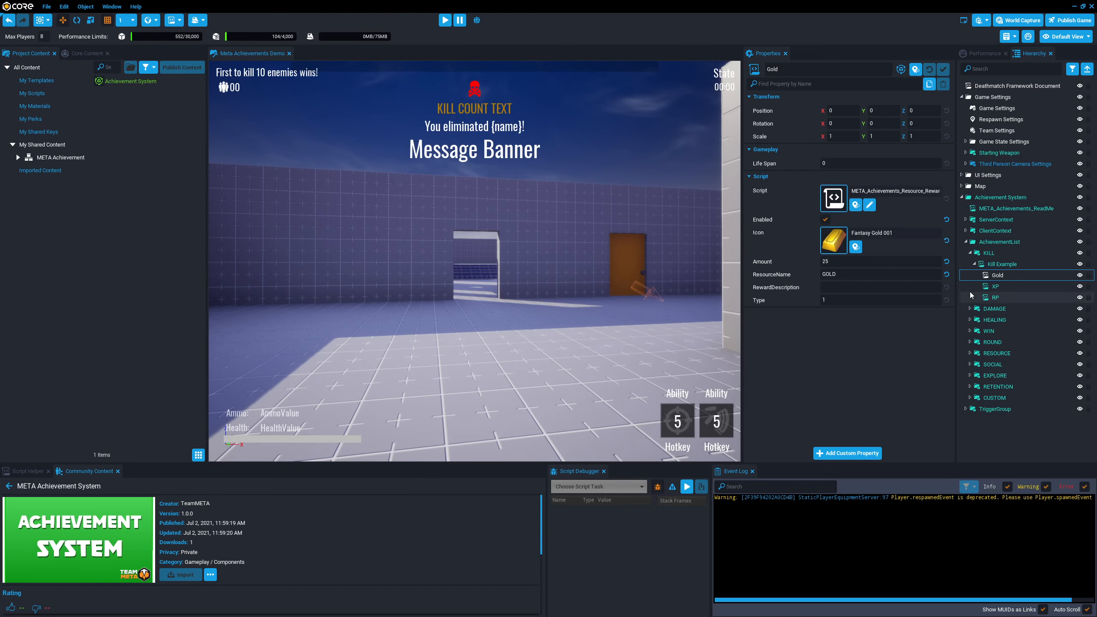
Compare the ResourceName of the Gold reward with the other rewards, and check the name of Kill Example.
click(844, 273)
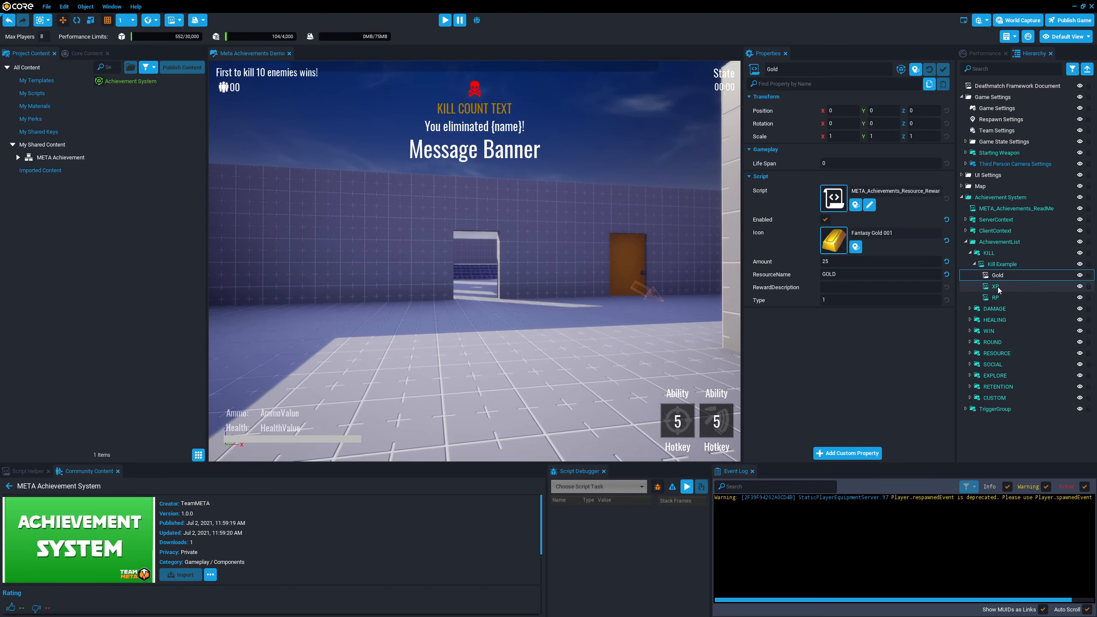
click(874, 276)
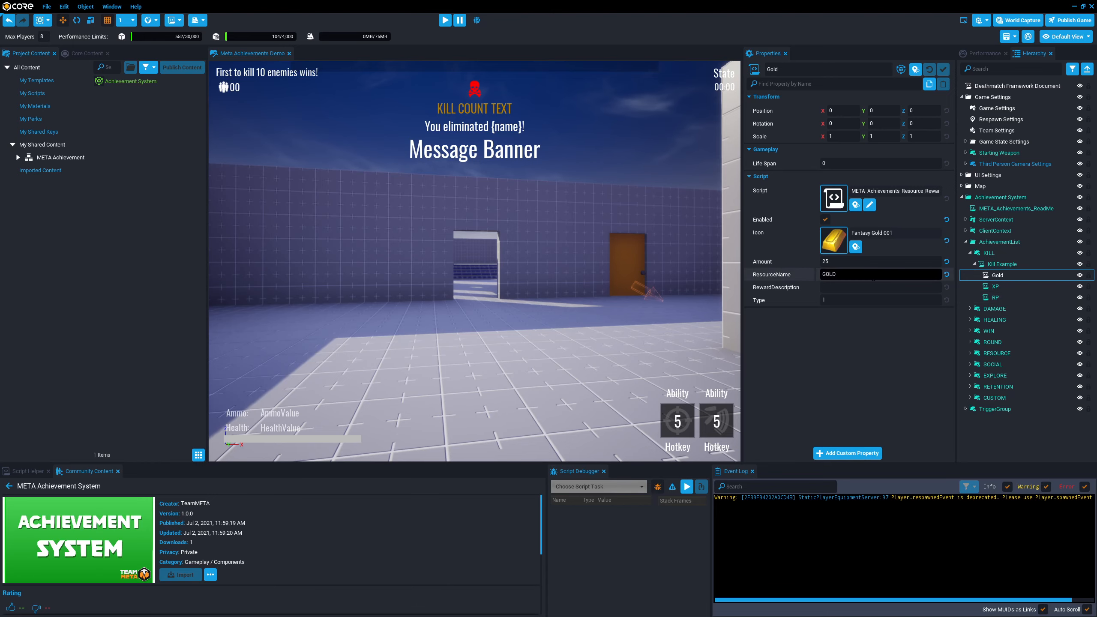
click(995, 298)
click(998, 275)
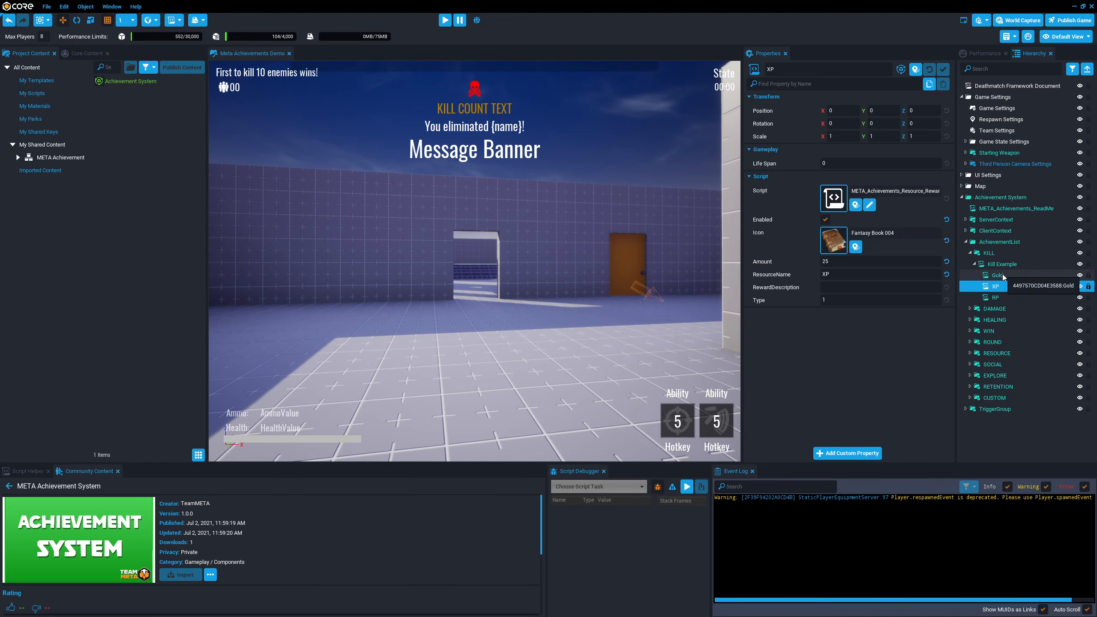
click(1004, 265)
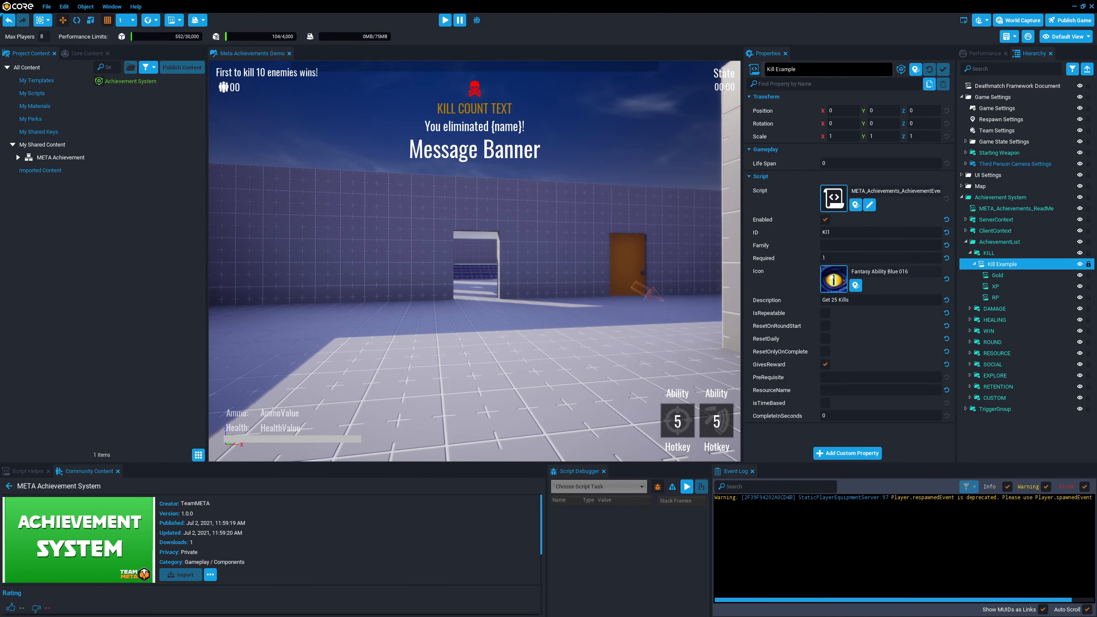
click(767, 70)
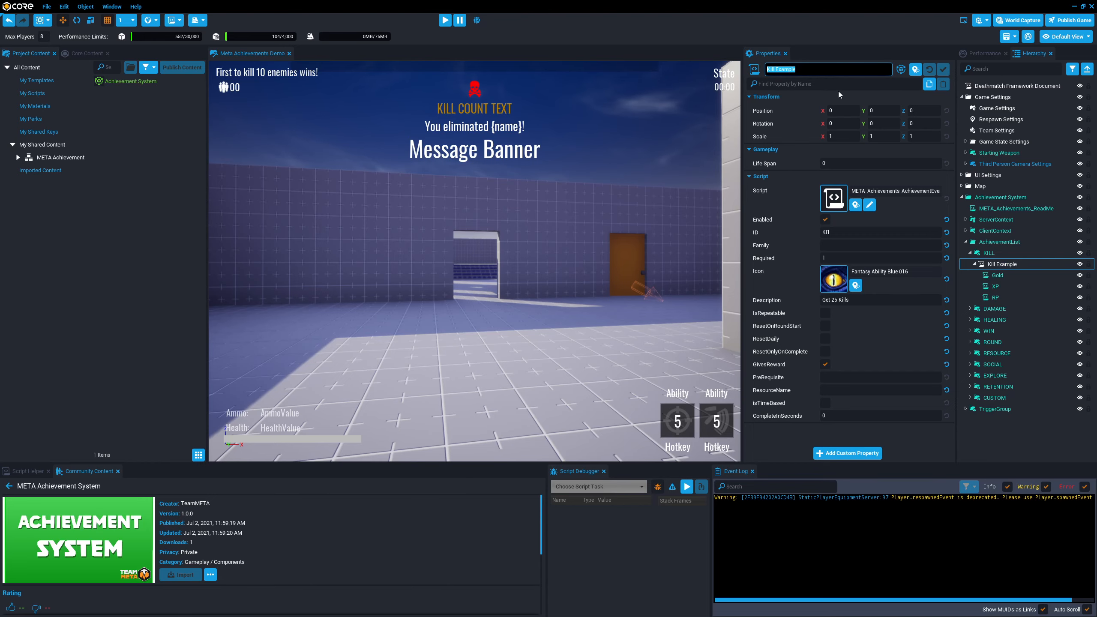
Duplicate Kill Example in the KILL group, giving the copy the ID KI2 and the name Kill Example 2.
click(1001, 264)
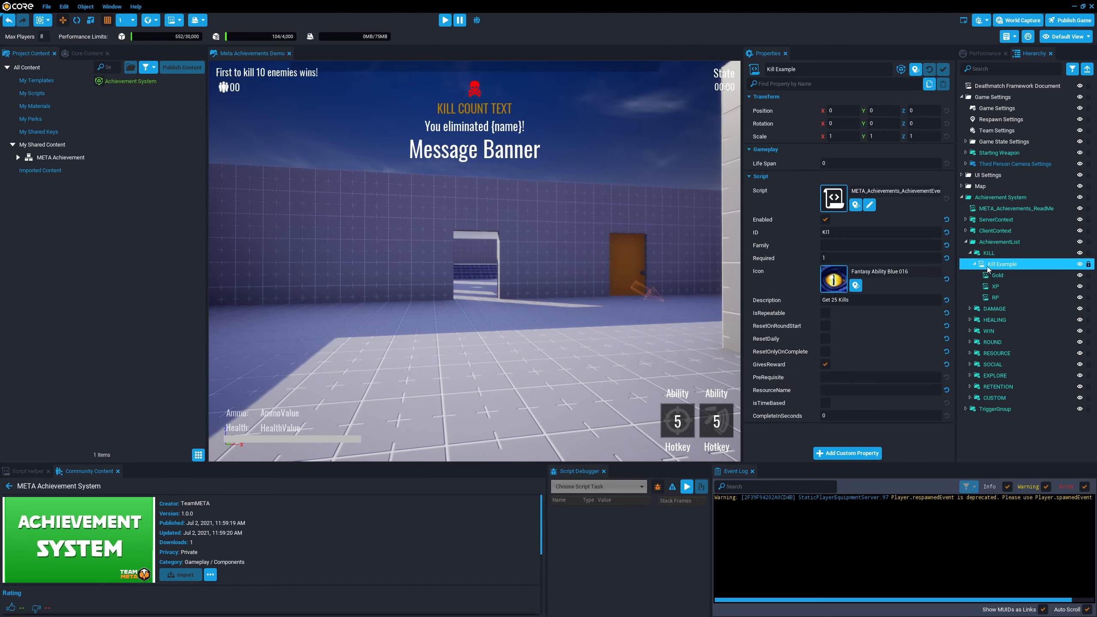
click(974, 264)
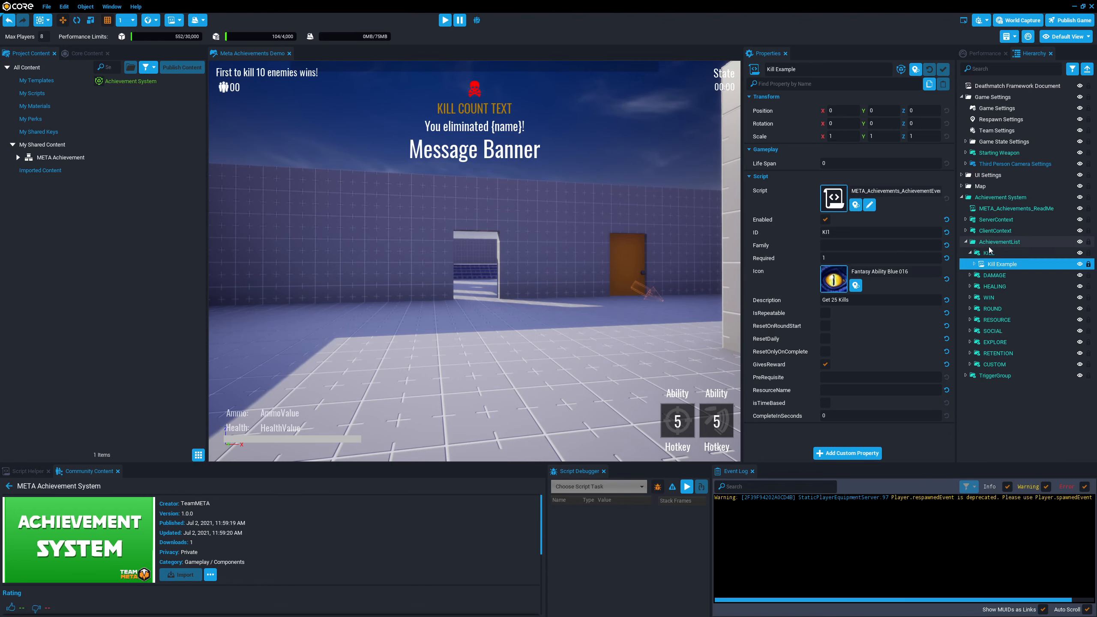
key(ctrl+d)
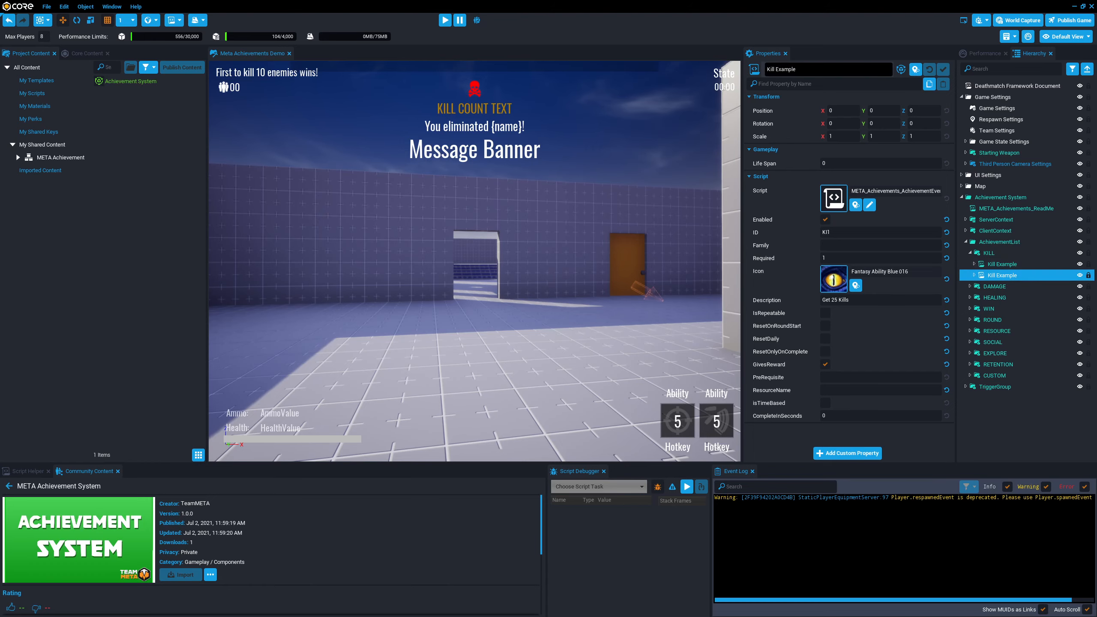
click(846, 232)
key(BackSpace)
text(2)
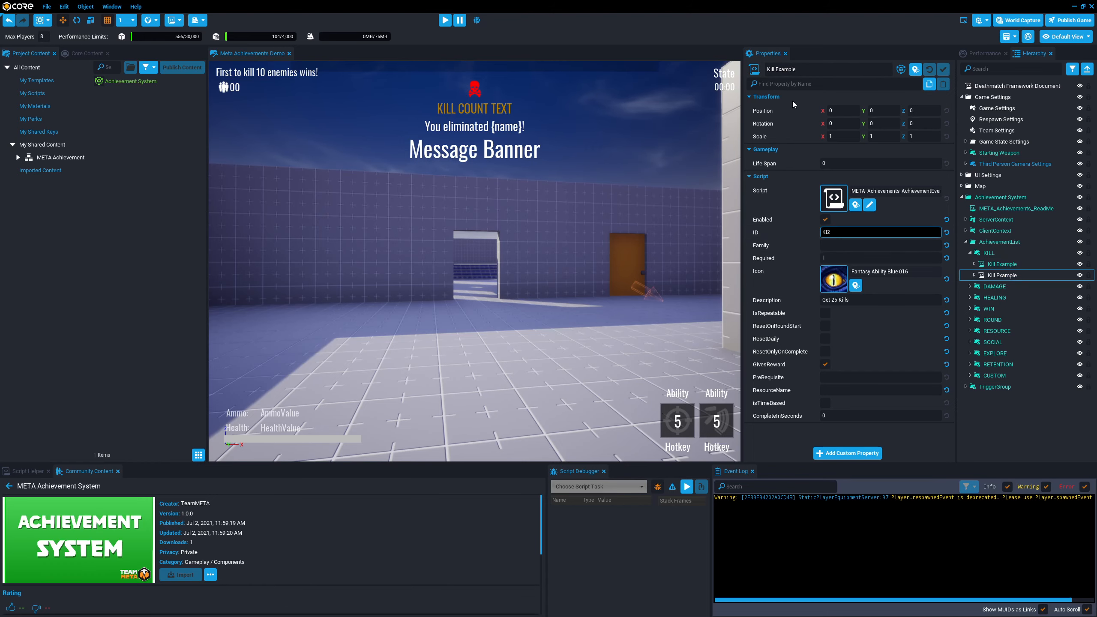
key(Return)
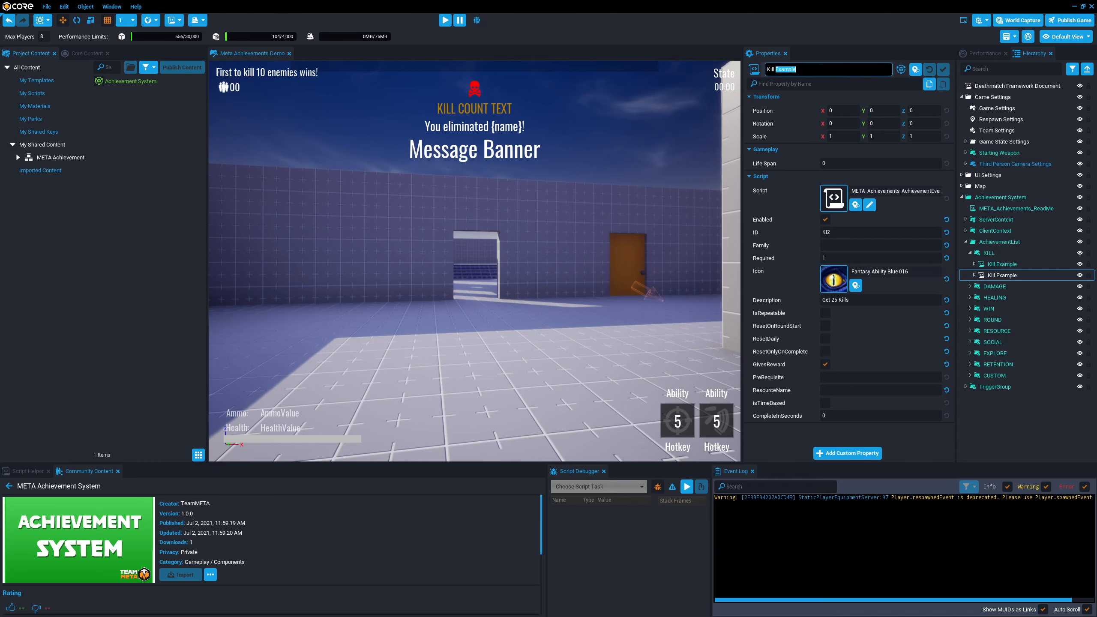
Copy the ID KI1 from Kill Example into the PreRequisite property of Kill Example 2.
click(996, 265)
click(831, 233)
key(ctrl+c)
click(1000, 276)
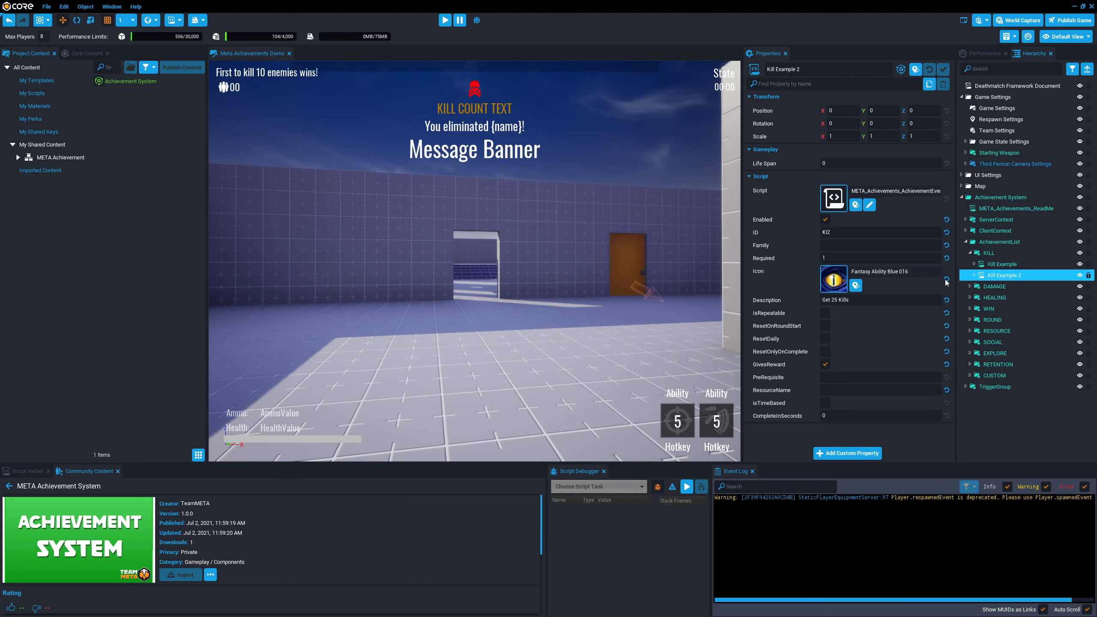
click(832, 375)
key(ctrl+v)
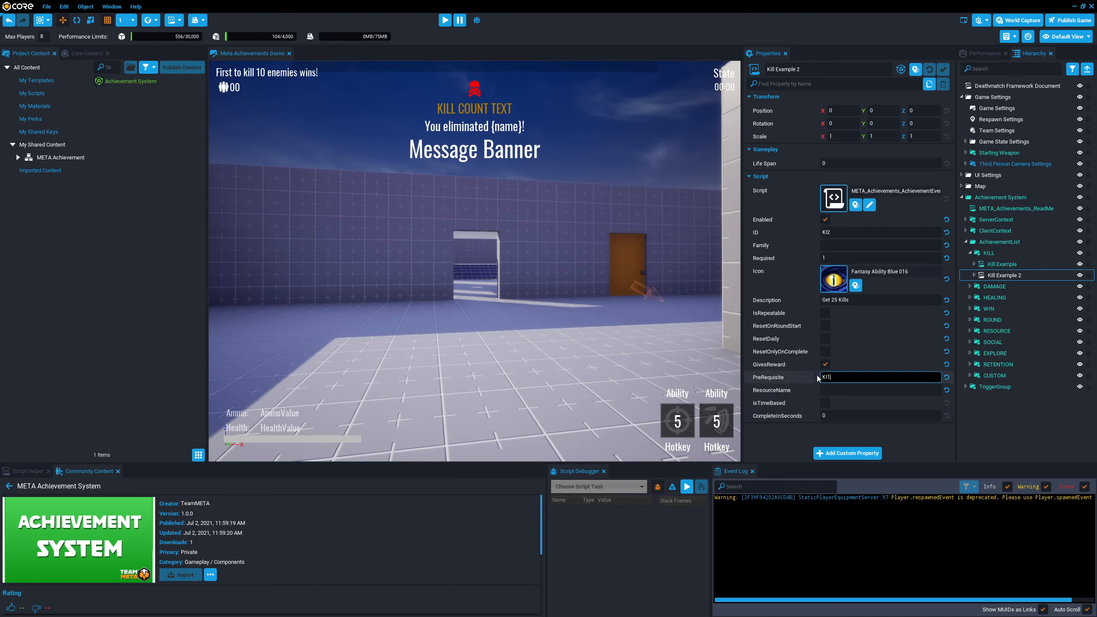
click(1006, 264)
click(1005, 274)
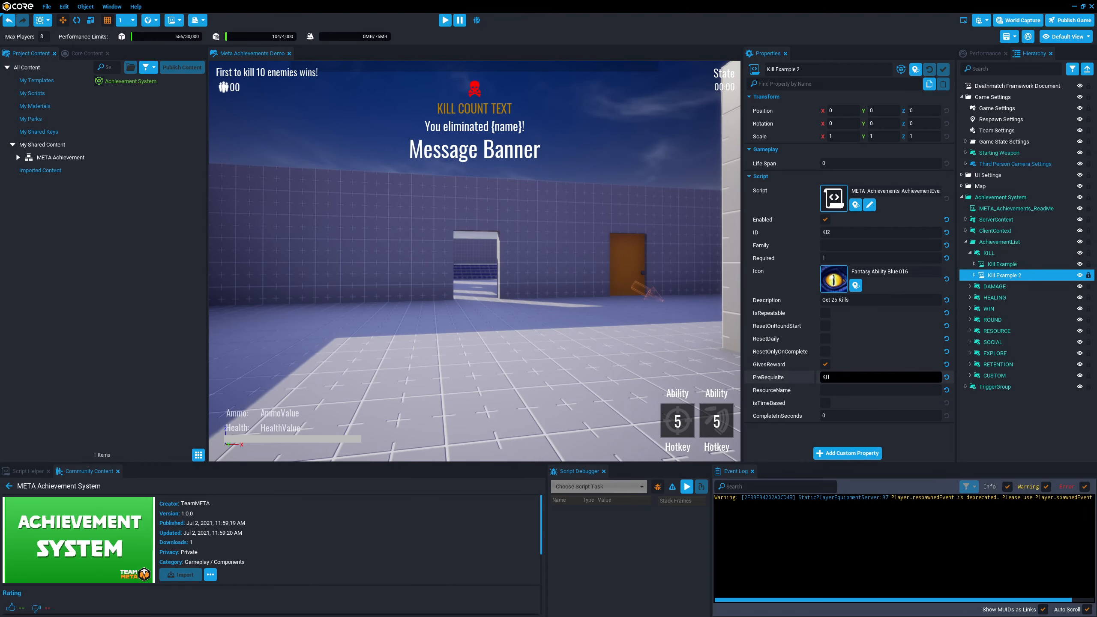
Append a comma to the PreRequisite value of Kill Example 2, then clear the whole value.
click(877, 380)
click(877, 377)
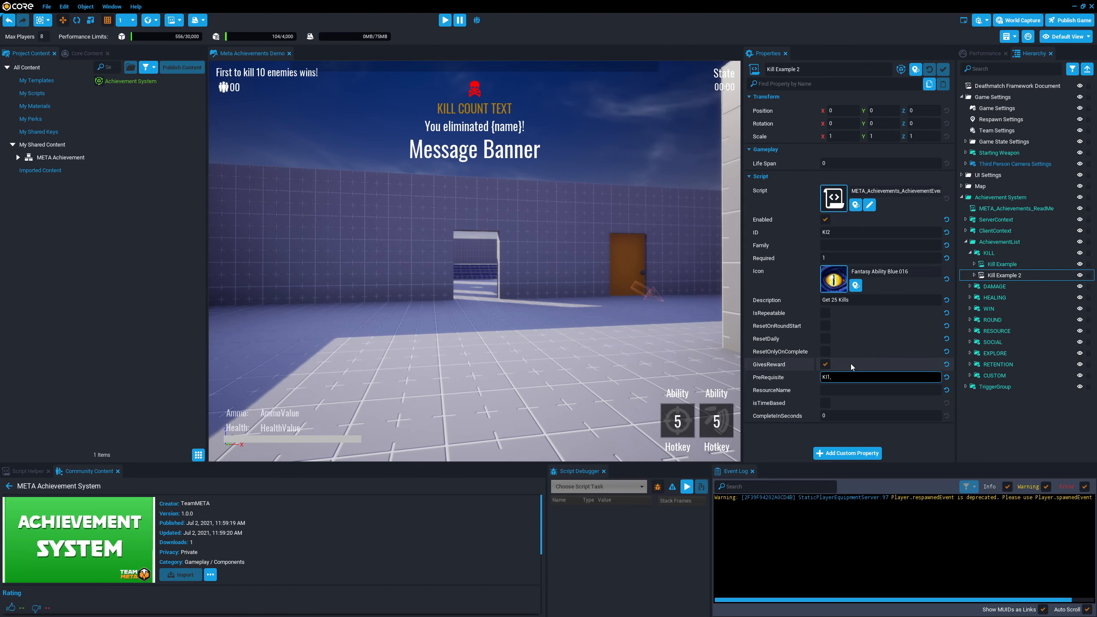
drag(841, 377, 818, 374)
key(BackSpace)
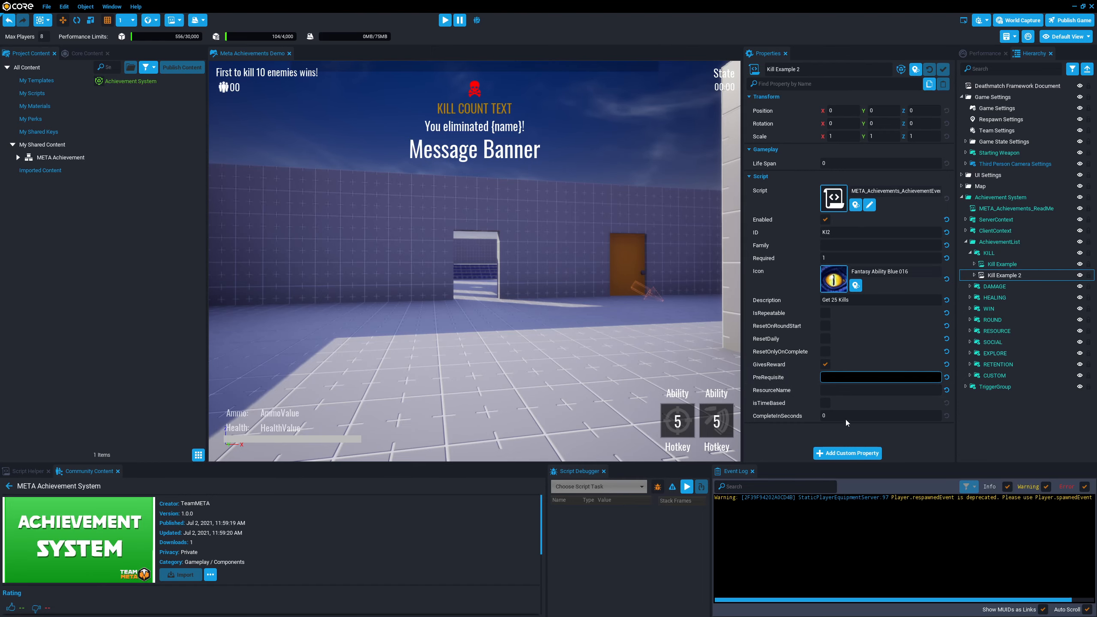
Delete Kill Example 2 from the KILL group of the AchievementList.
click(842, 392)
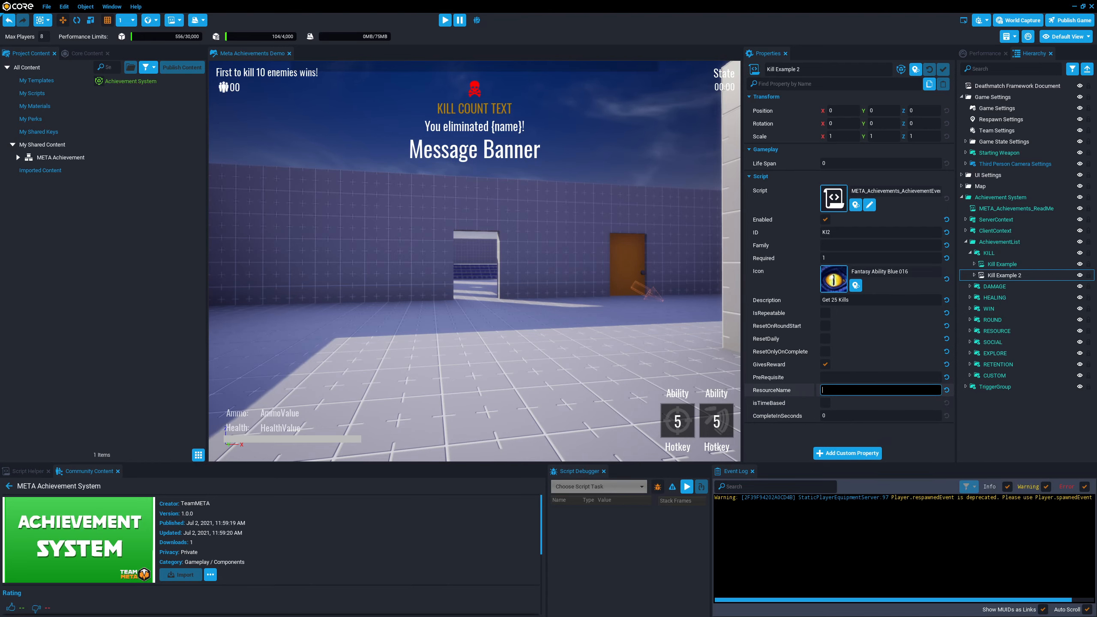
click(993, 277)
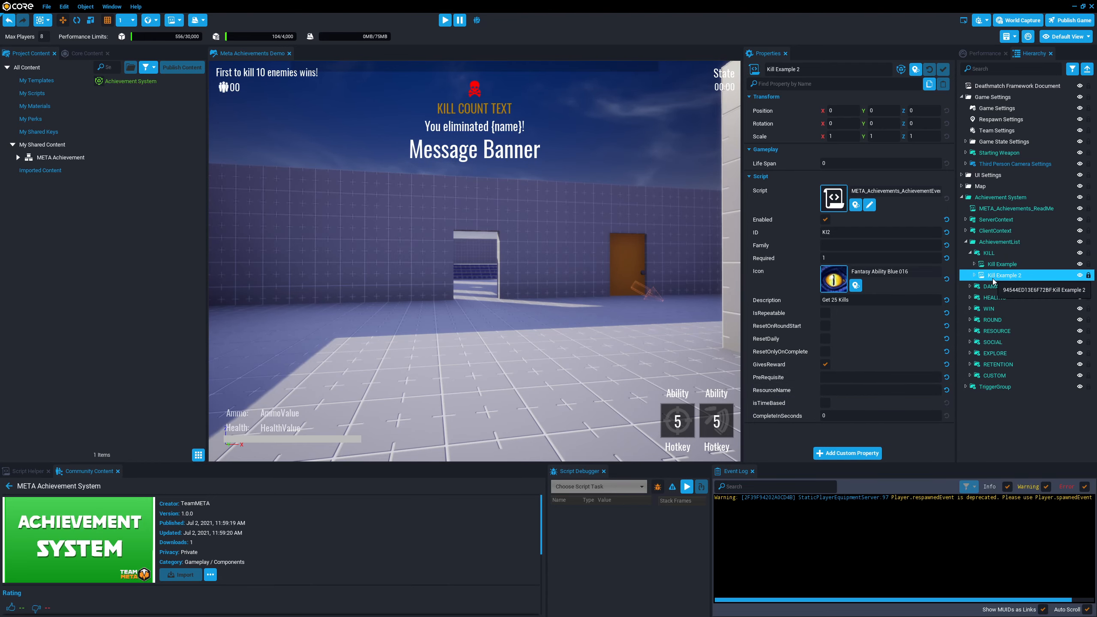
key(Delete)
Examine the ResourceName and Required properties of Resource Example in the RESOURCE group.
click(970, 320)
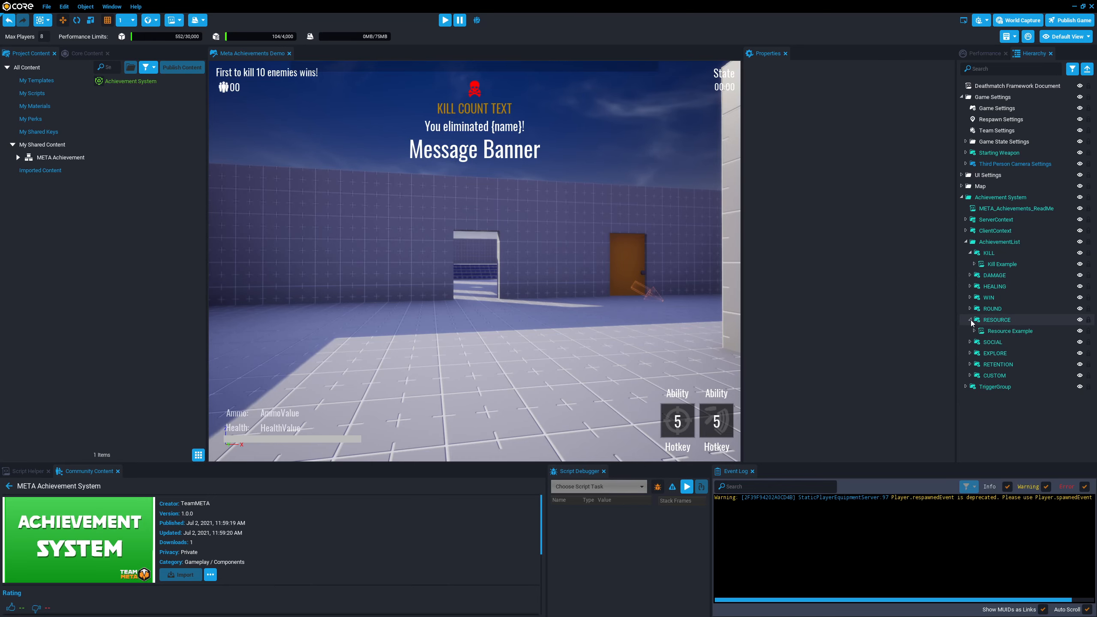
click(993, 331)
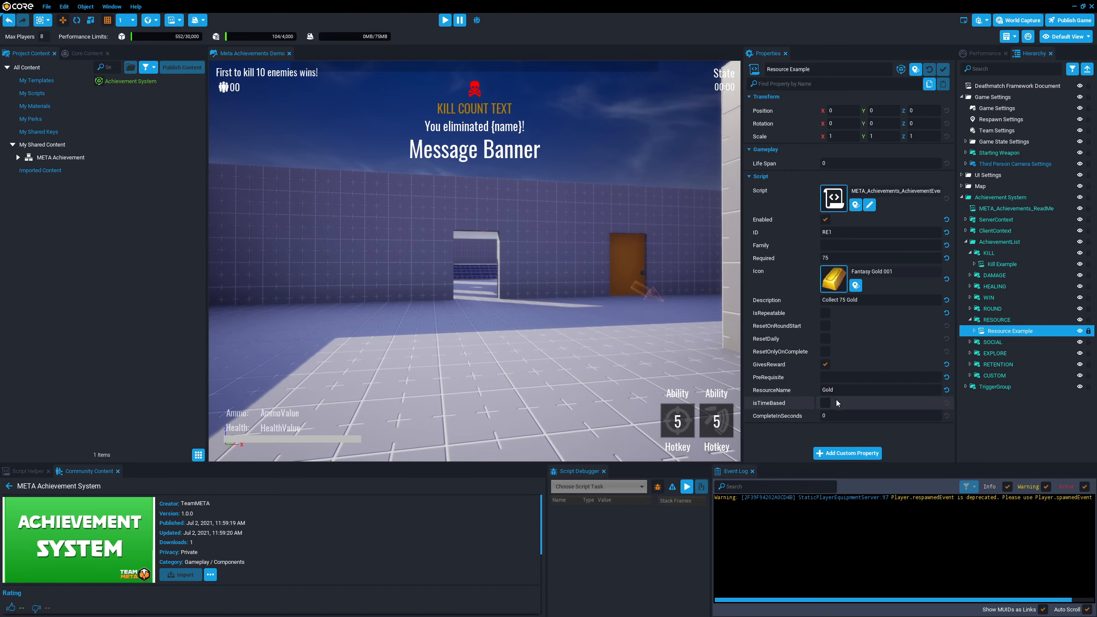
click(838, 257)
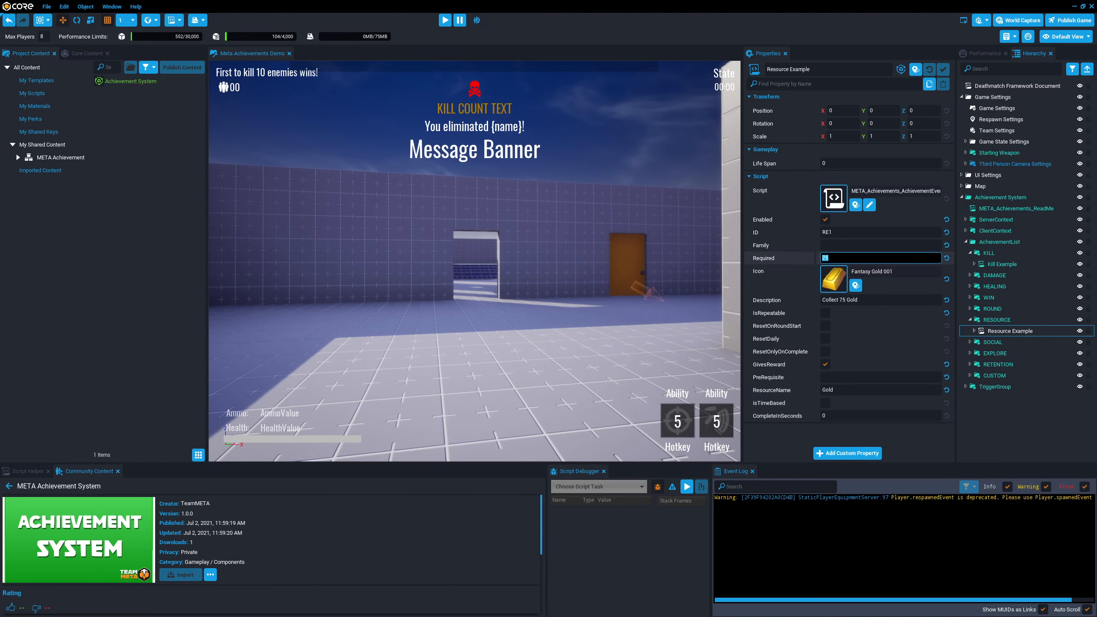
Enable IsTimeBased on Kill Example and set its Required value to 25.
click(998, 268)
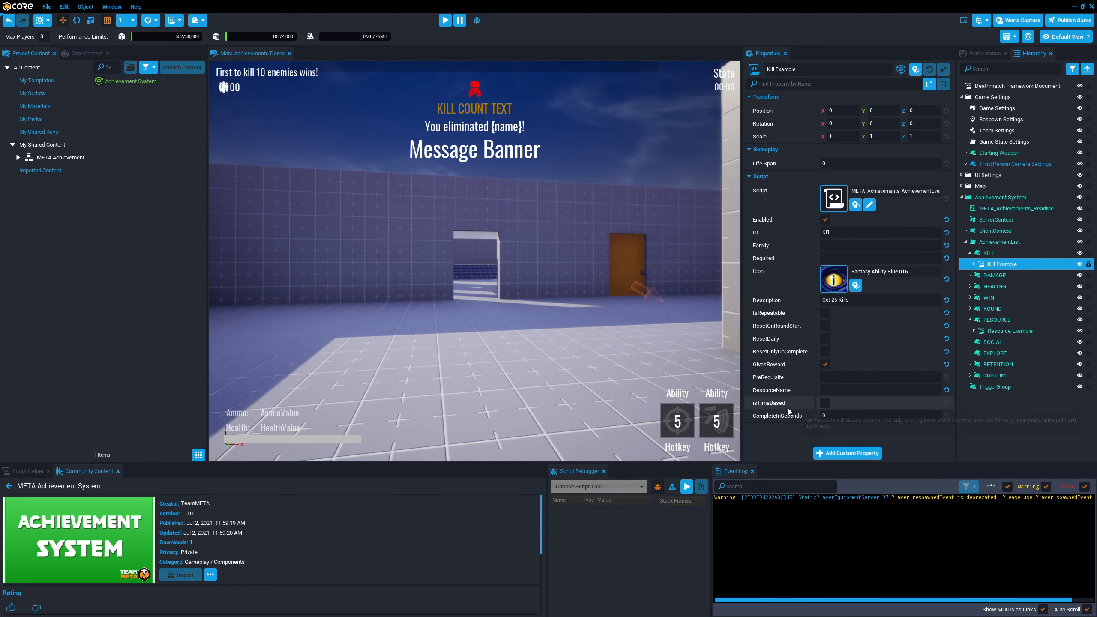
mouse_move(785, 407)
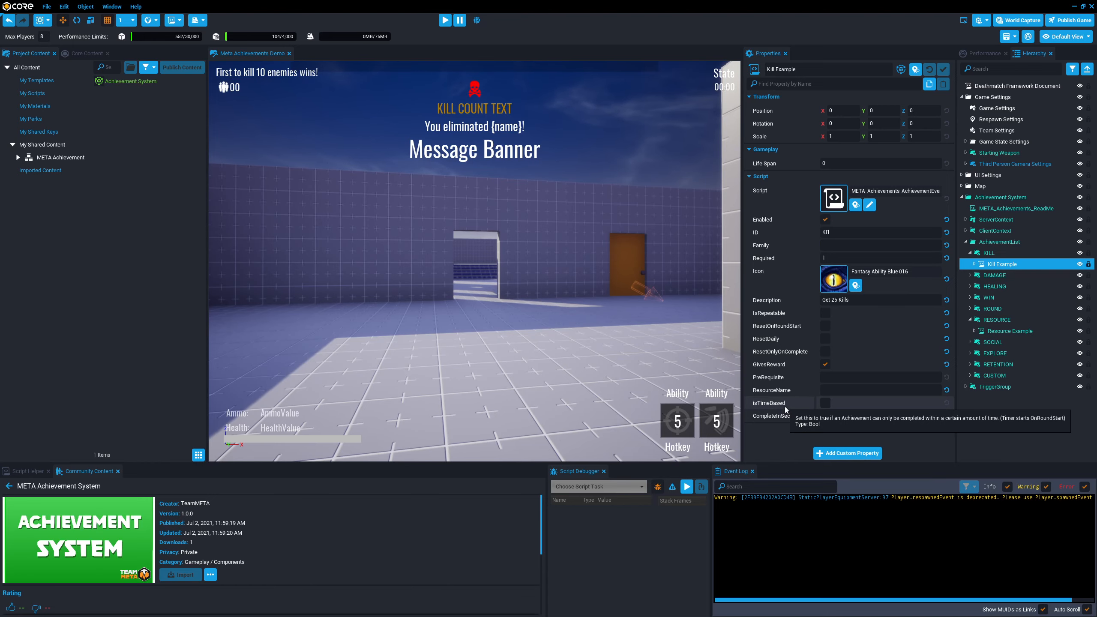
click(822, 407)
click(822, 405)
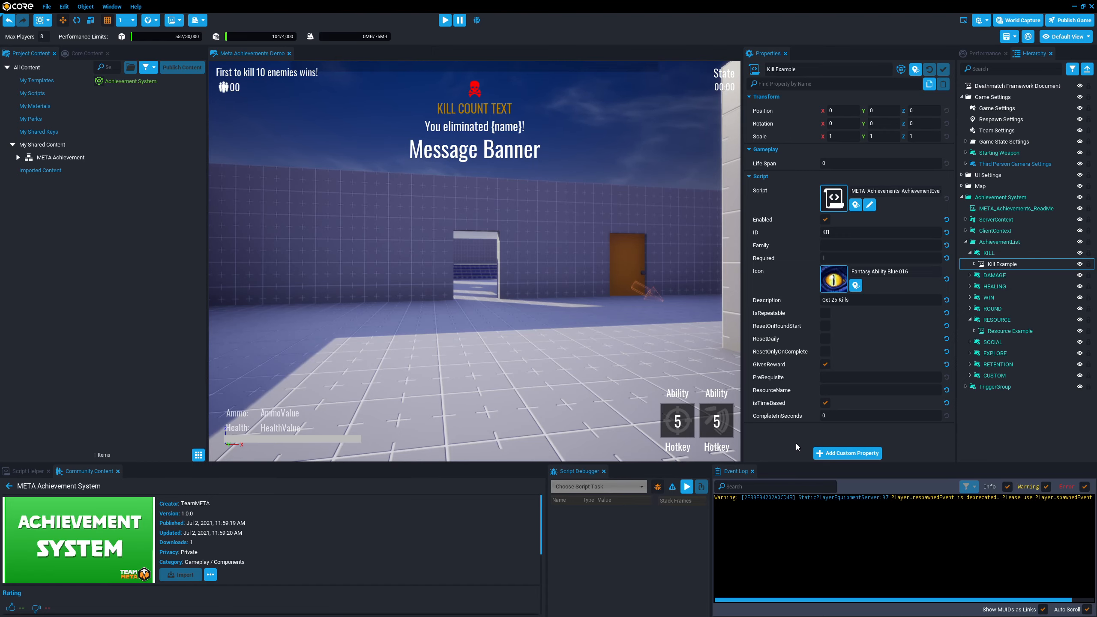
click(832, 299)
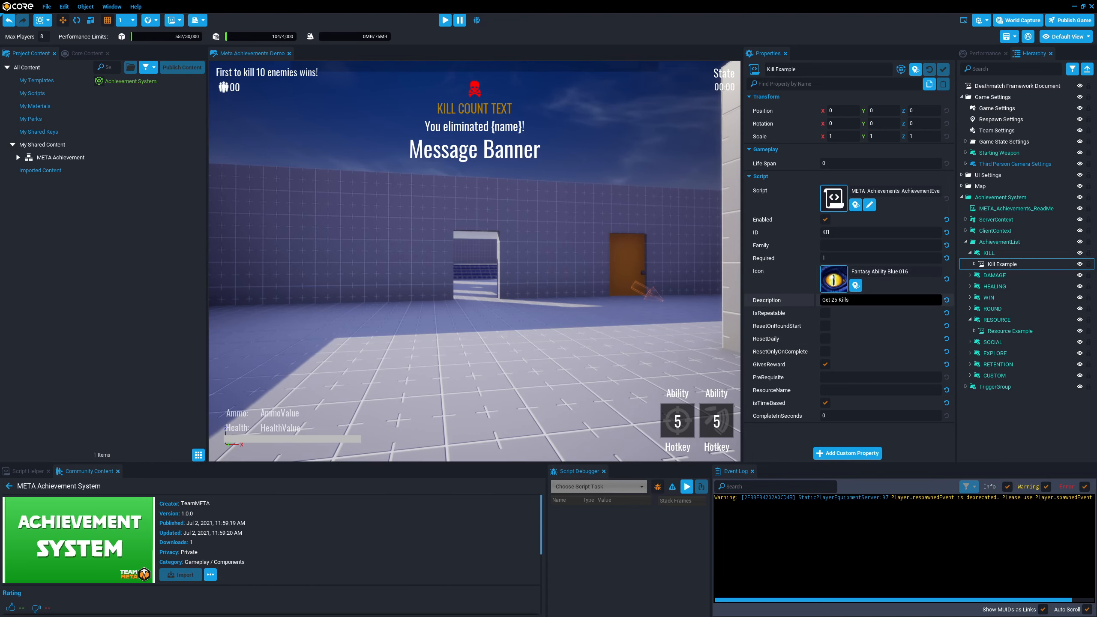
click(834, 258)
text(25)
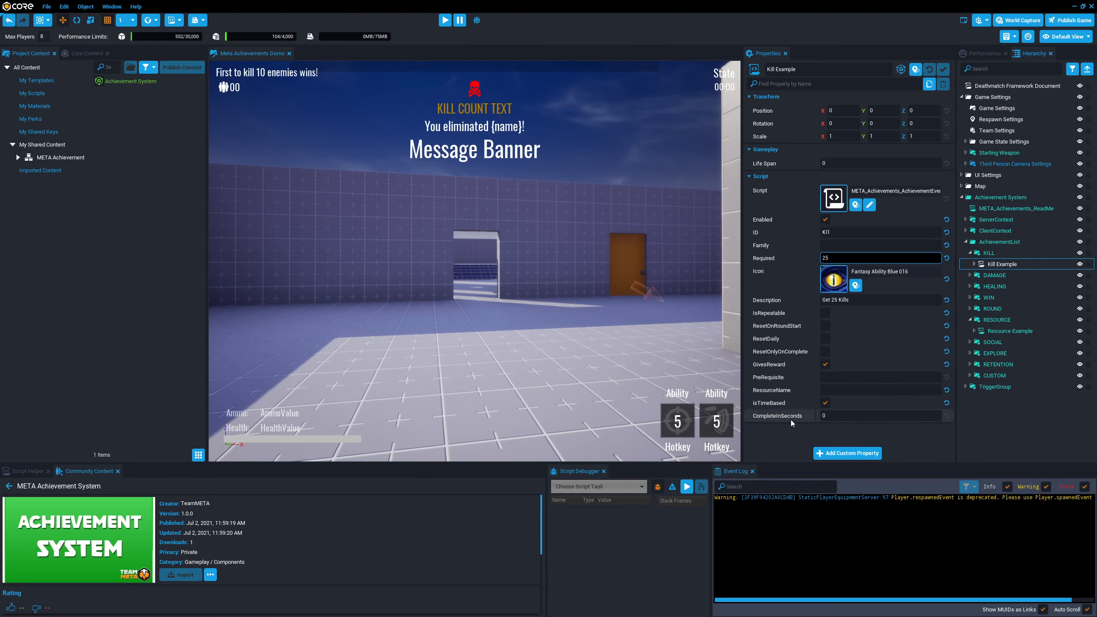
Set the CompleteInSeconds property of Kill Example to 60.
click(811, 416)
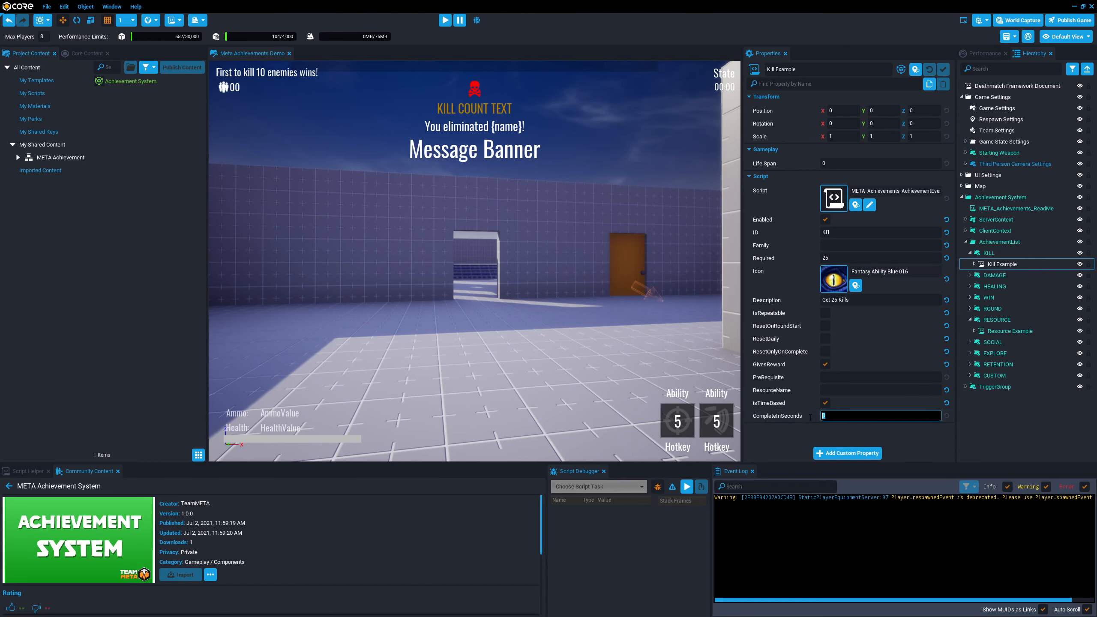
text(60)
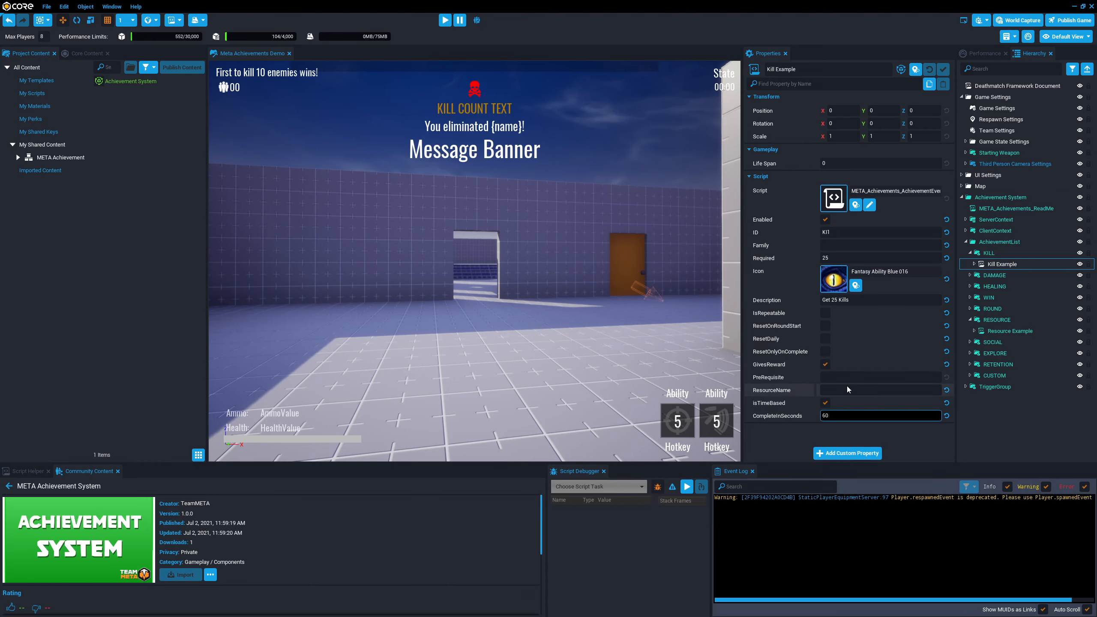
click(830, 258)
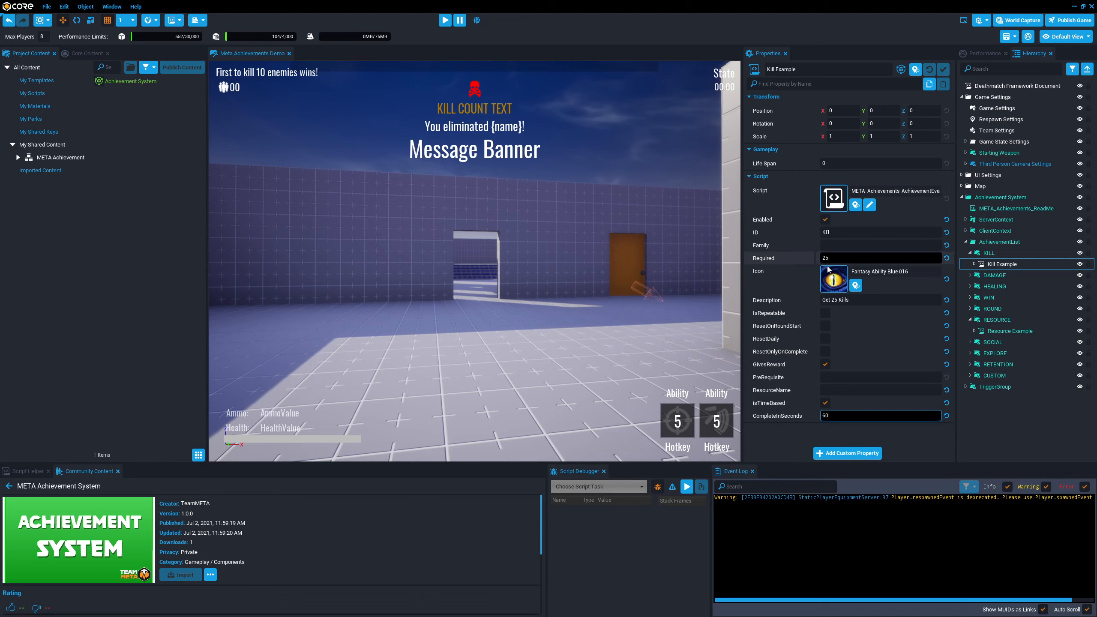
Disable IsTimeBased on Kill Example and clear its CompleteInSeconds value.
click(825, 415)
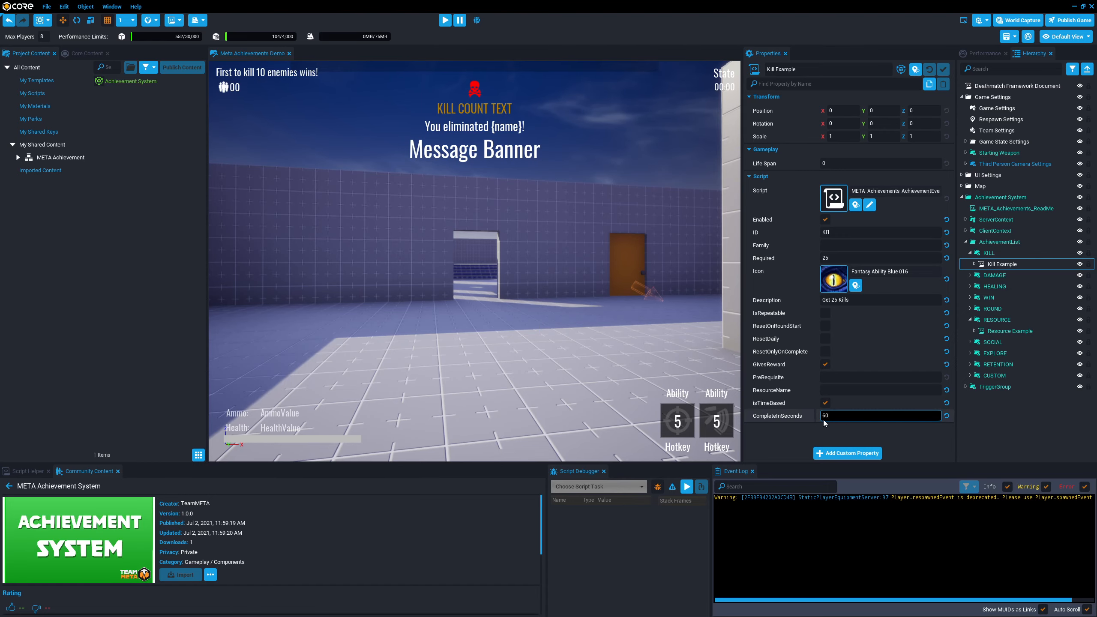
click(824, 402)
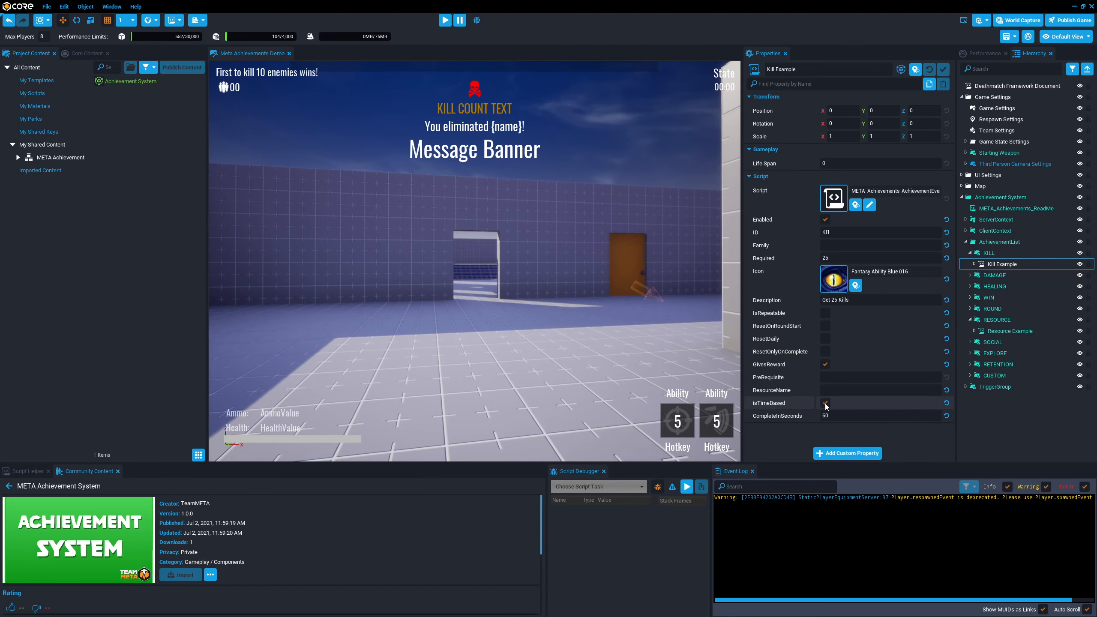
click(833, 419)
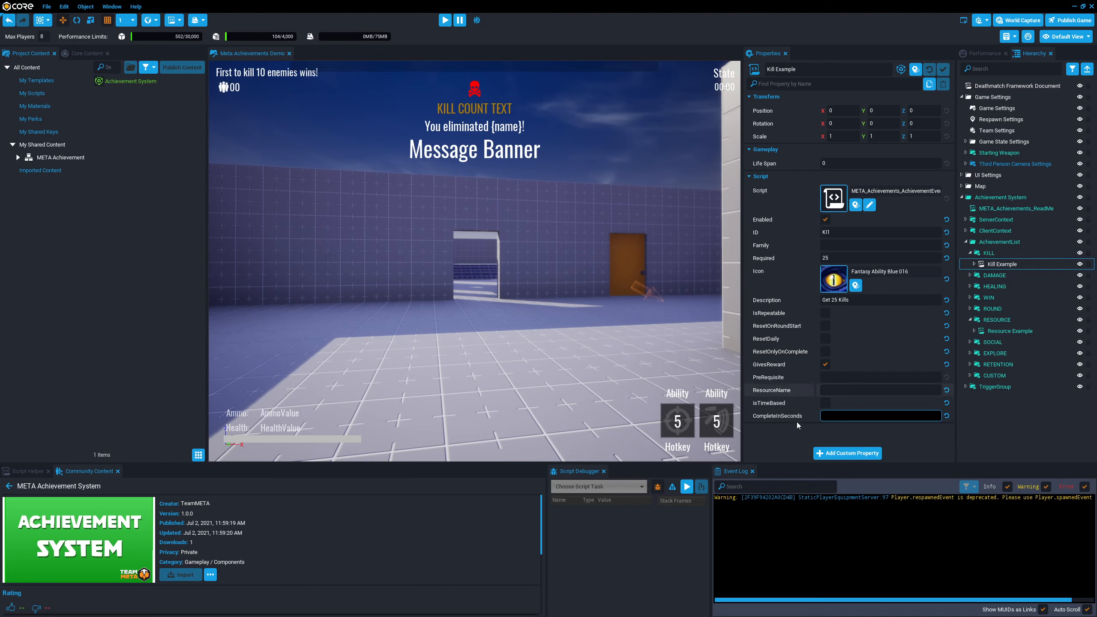
Examine the properties of Damage Example and Healing Example, particularly Required and Description.
click(970, 275)
click(990, 286)
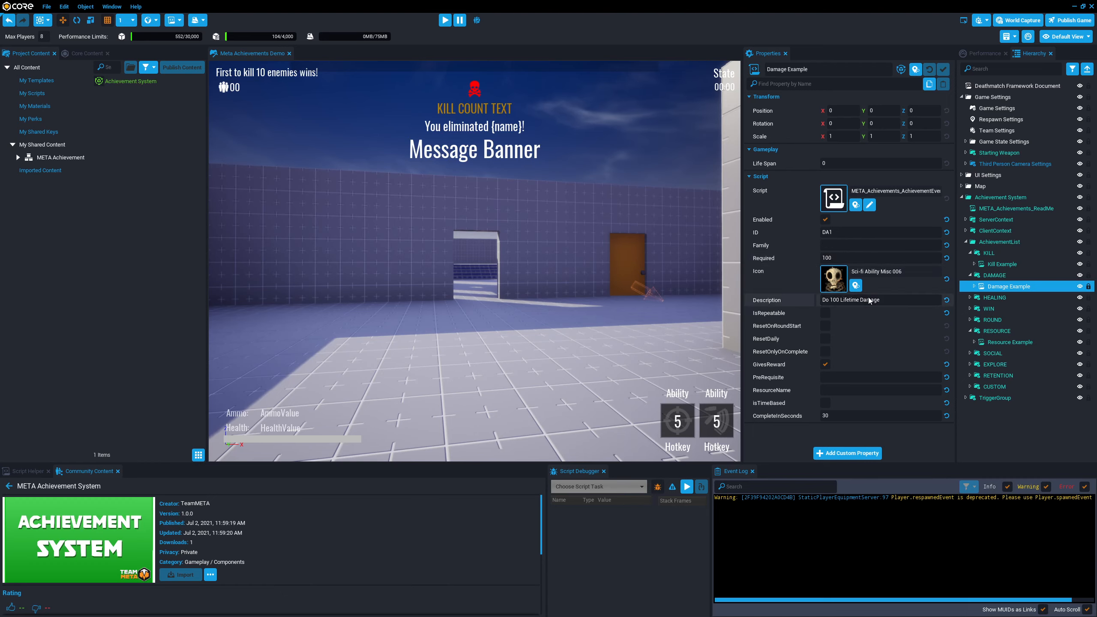
click(970, 297)
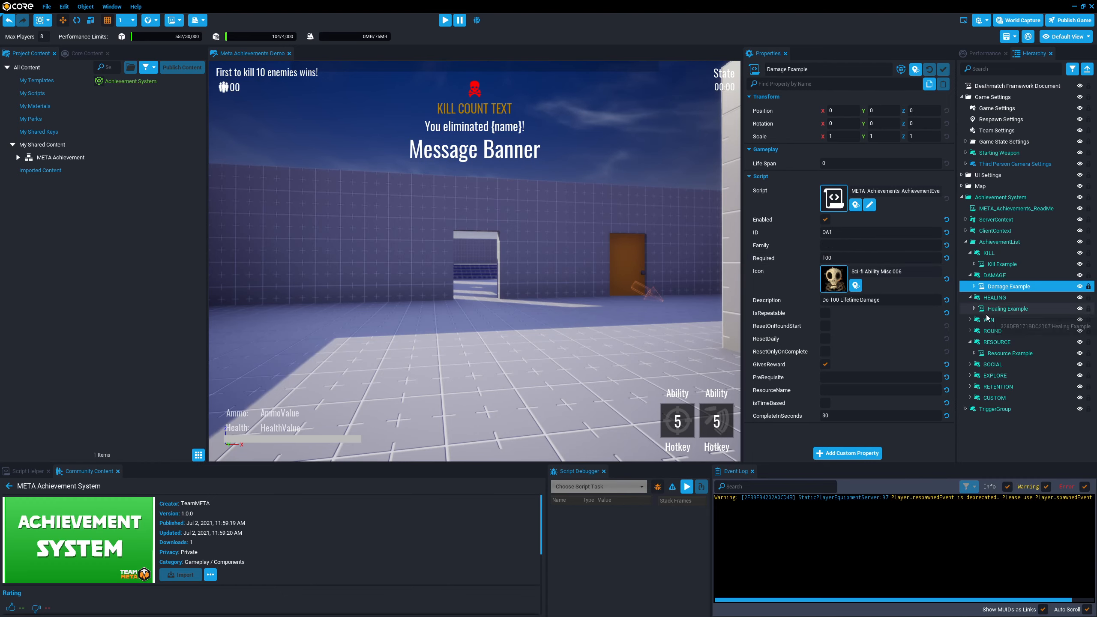
click(993, 309)
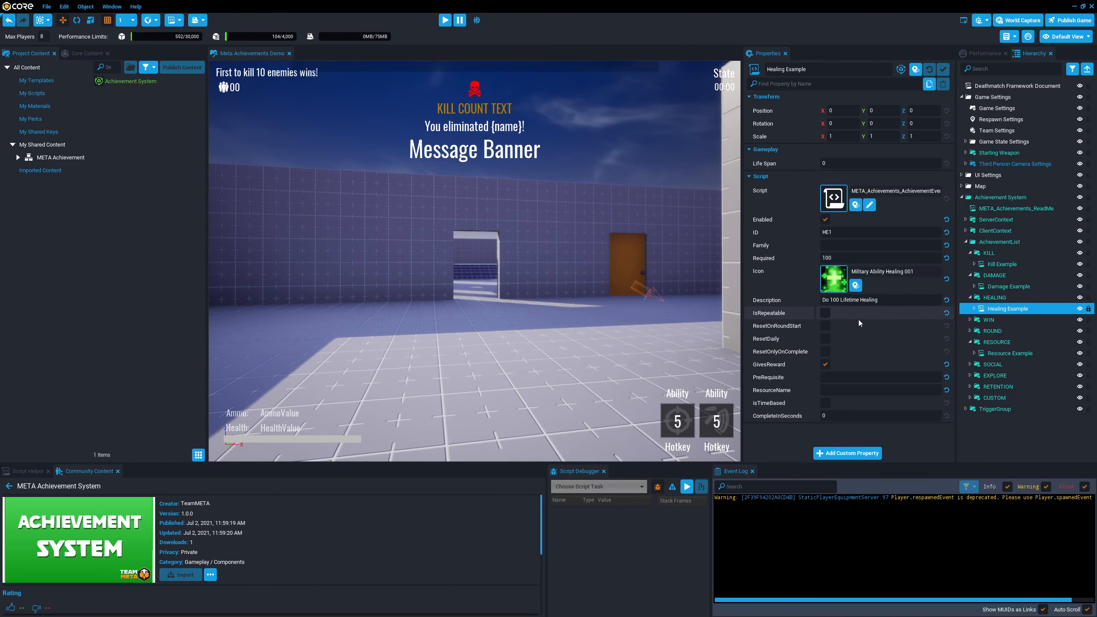
click(860, 258)
click(860, 258)
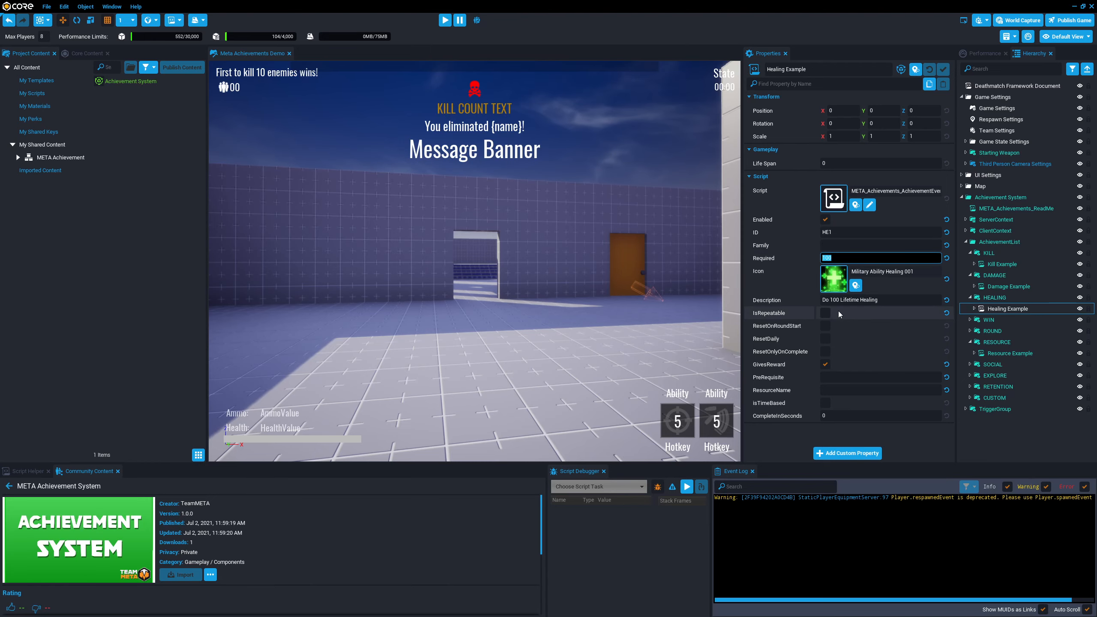
click(859, 257)
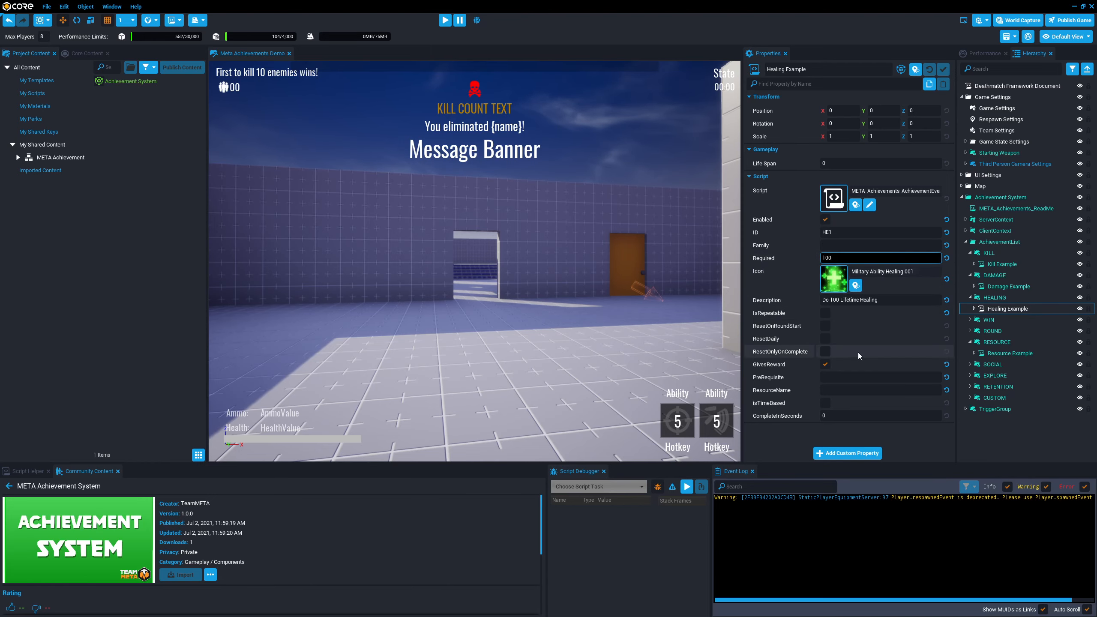
Review the properties of Win Example, Round Example and Resource Example in their groups.
click(970, 320)
click(993, 331)
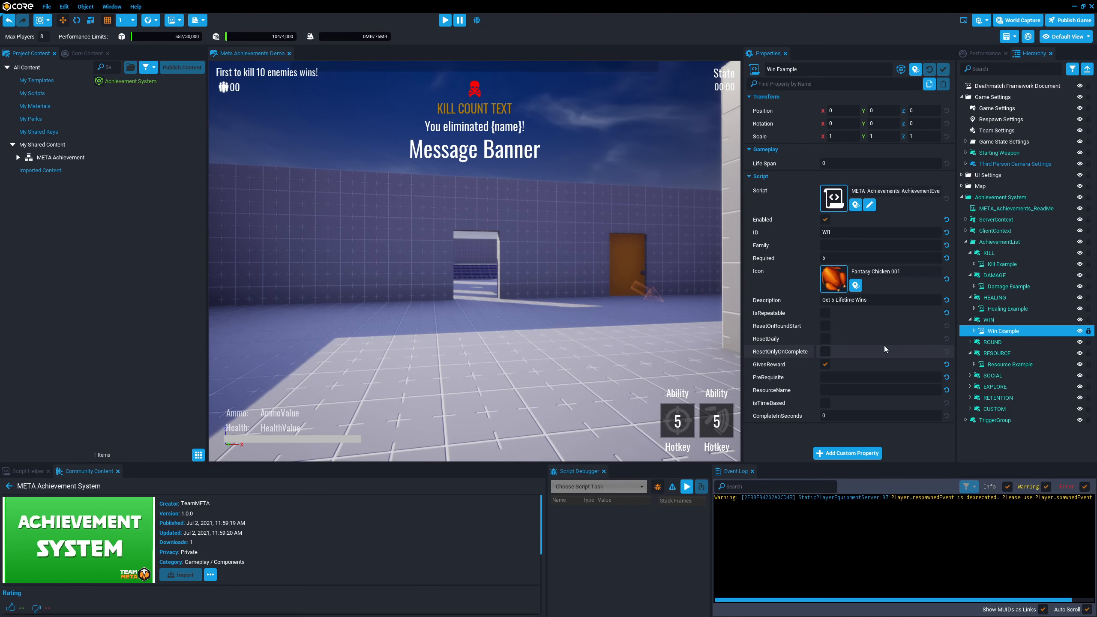
click(821, 261)
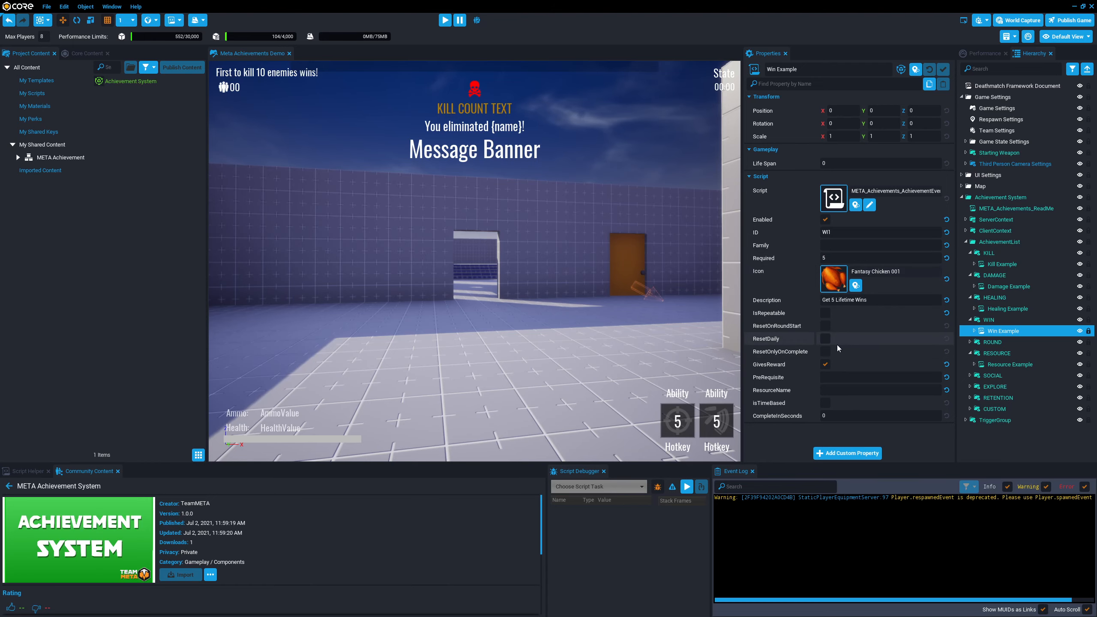
click(970, 342)
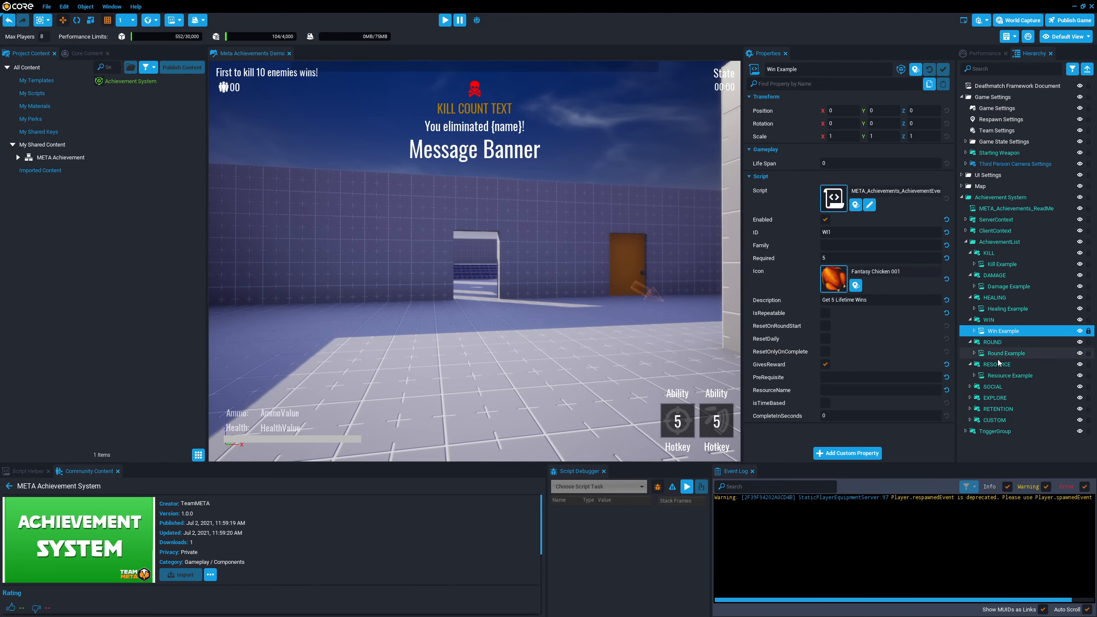
click(995, 358)
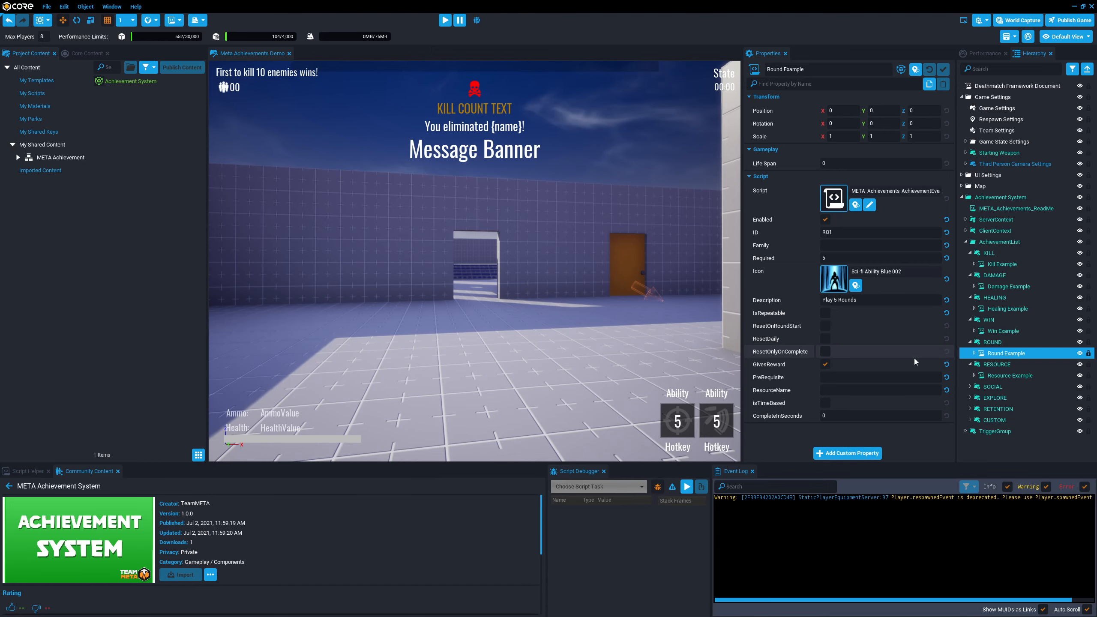
click(1003, 375)
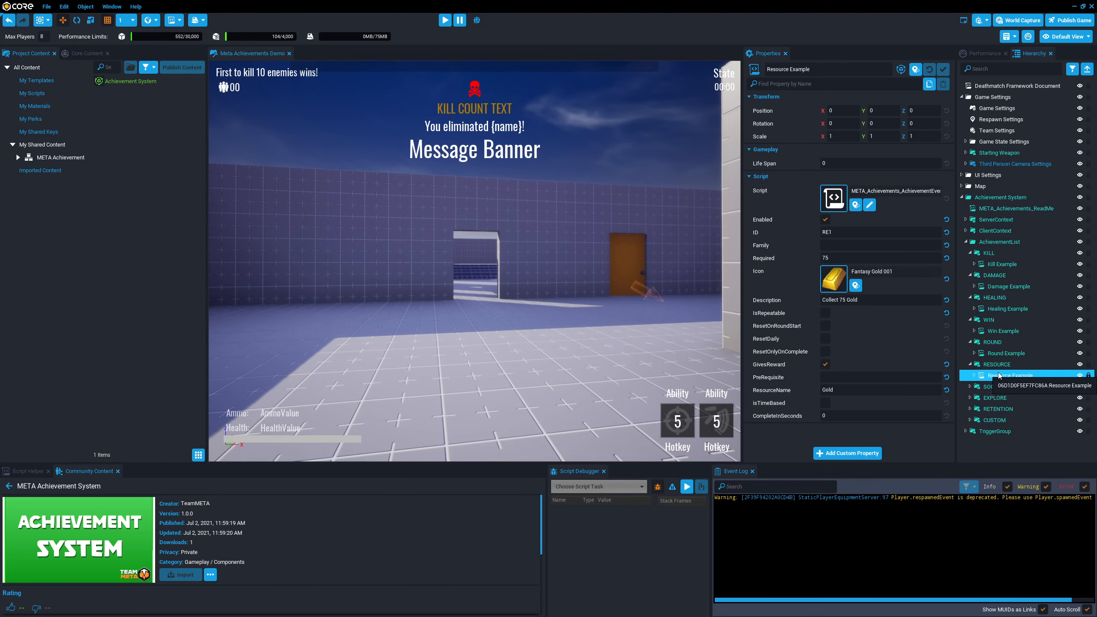
Set the ChatString of Chat Example in the SOCIAL group to gg, and change it back to GG.
click(970, 386)
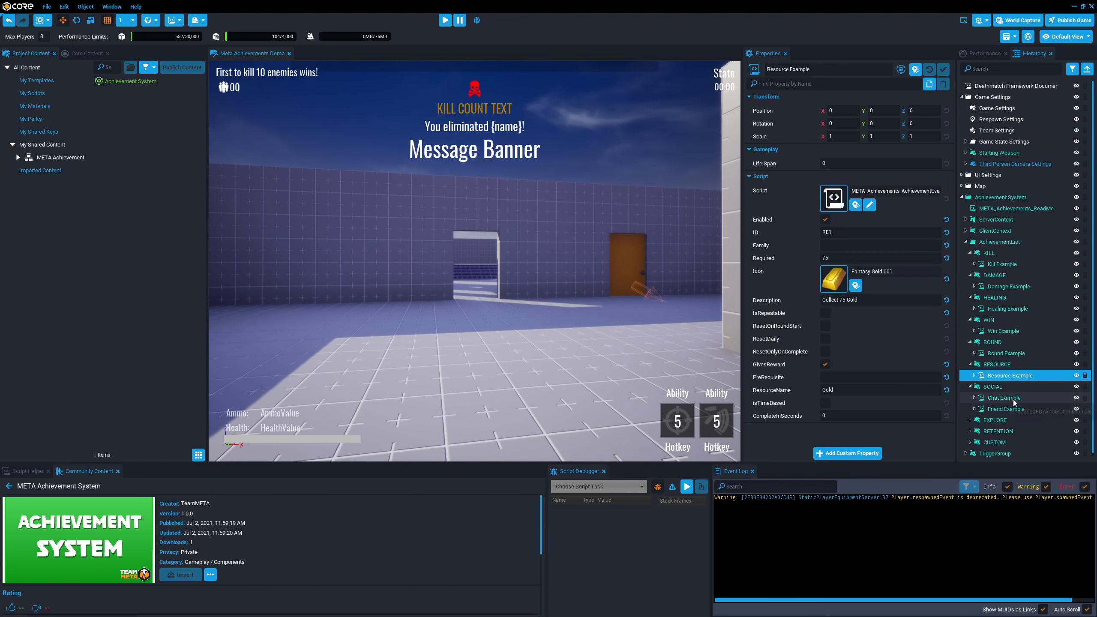
scroll(1013, 401, down, 1)
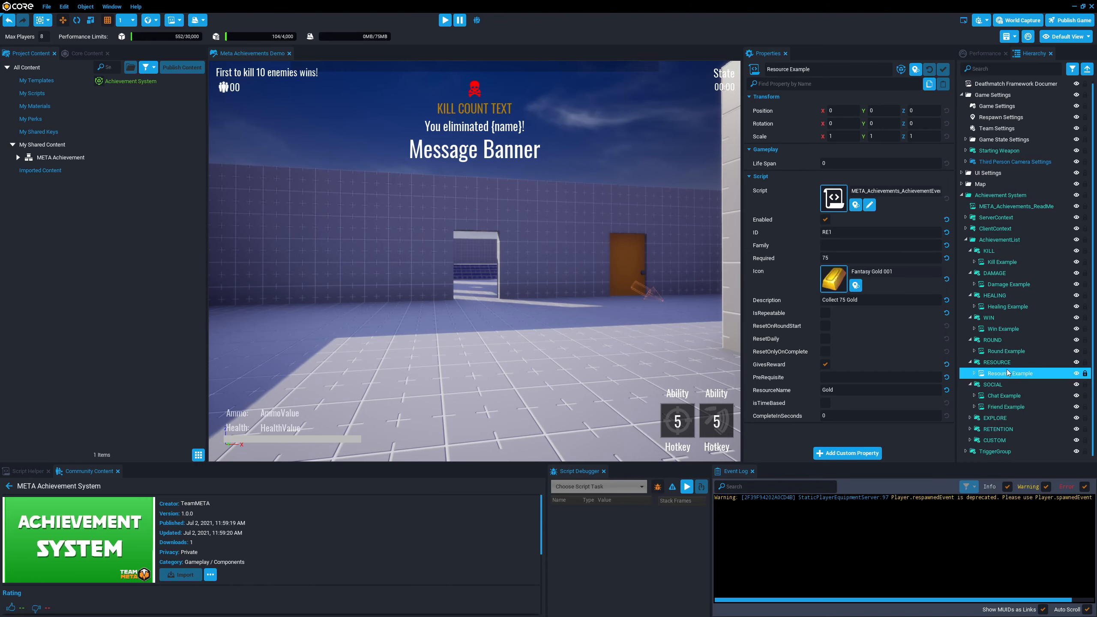
click(1000, 397)
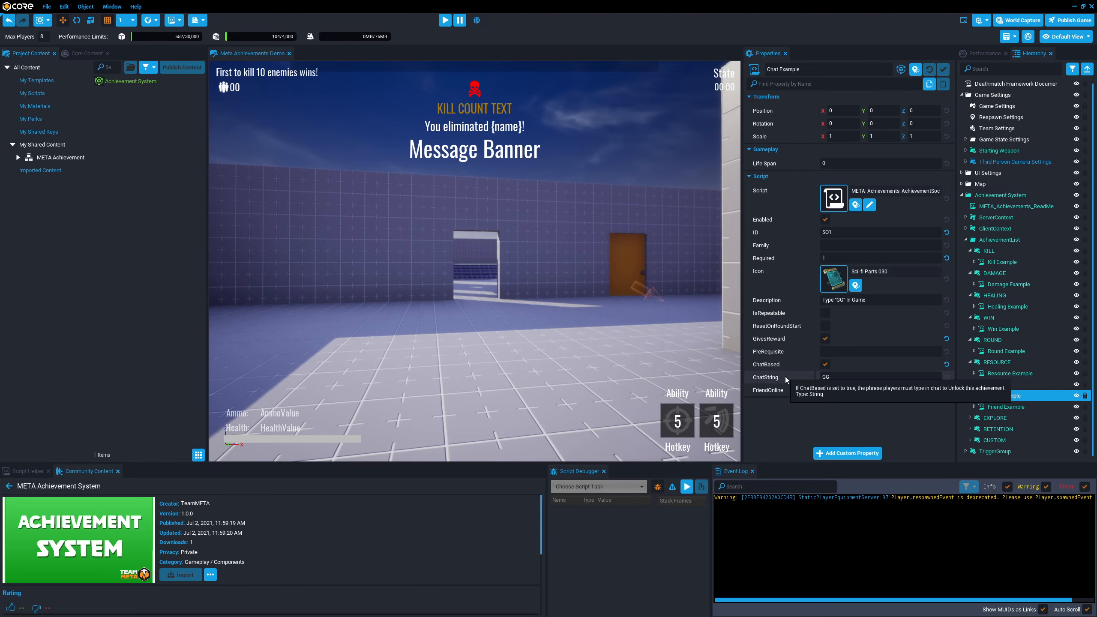
click(825, 377)
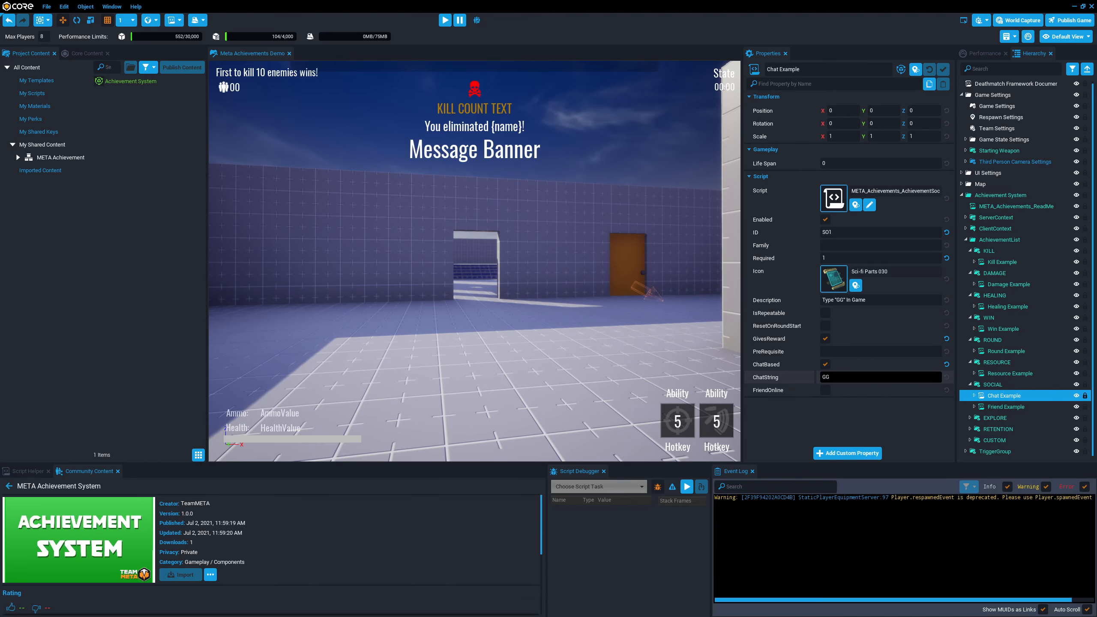
click(825, 377)
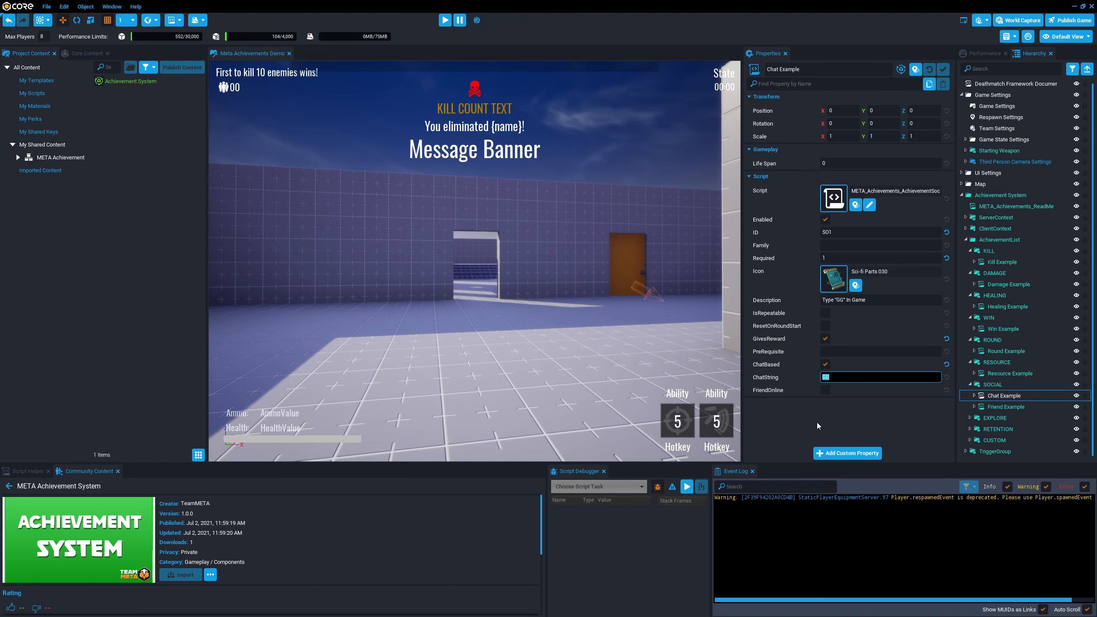
text(gg)
double_click(827, 377)
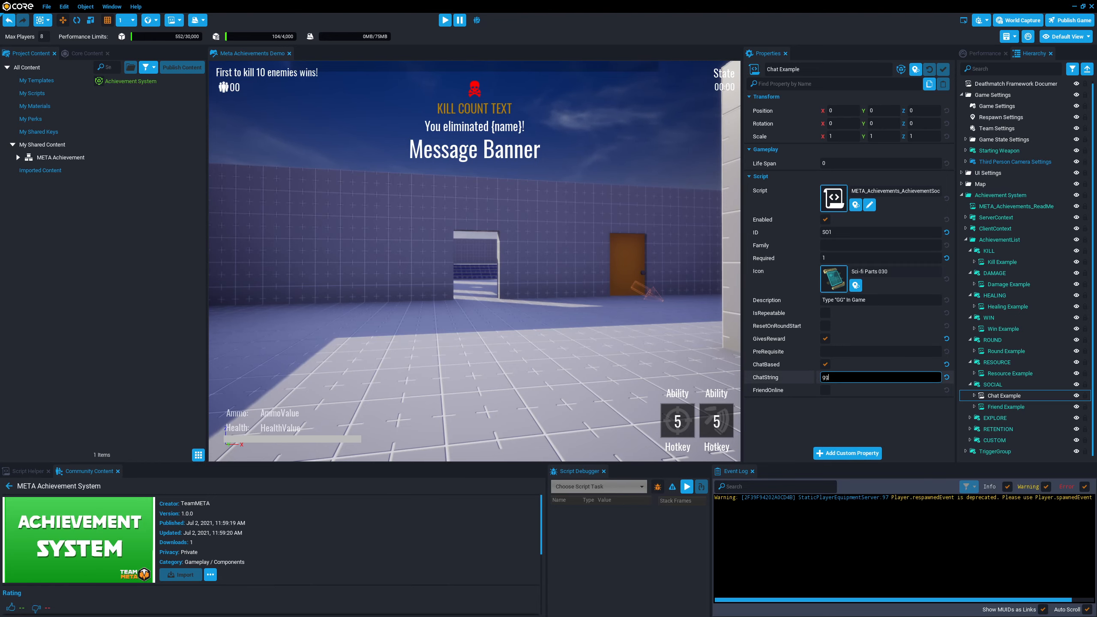
text(GG)
double_click(831, 382)
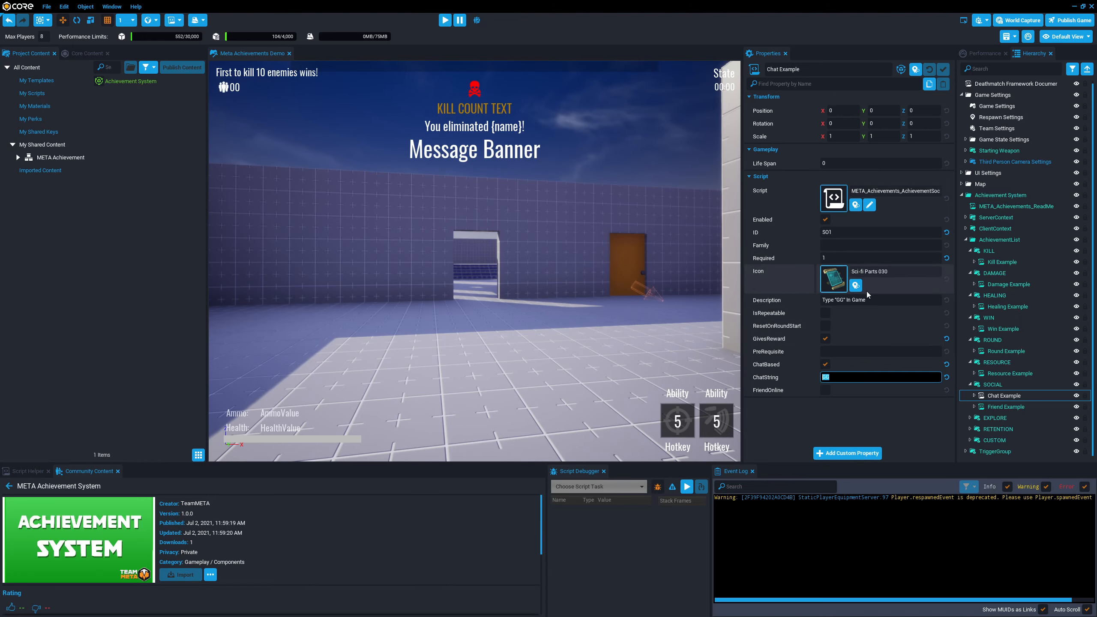
Examine the properties of Friend Example in the SOCIAL group, including FriendOnline.
click(1002, 407)
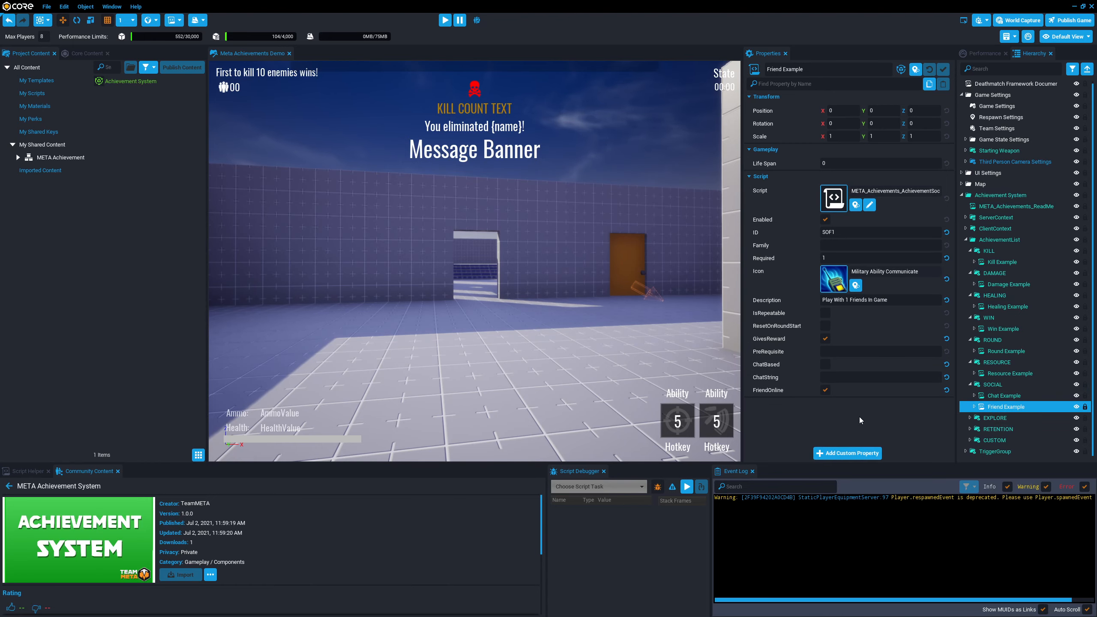
mouse_move(785, 394)
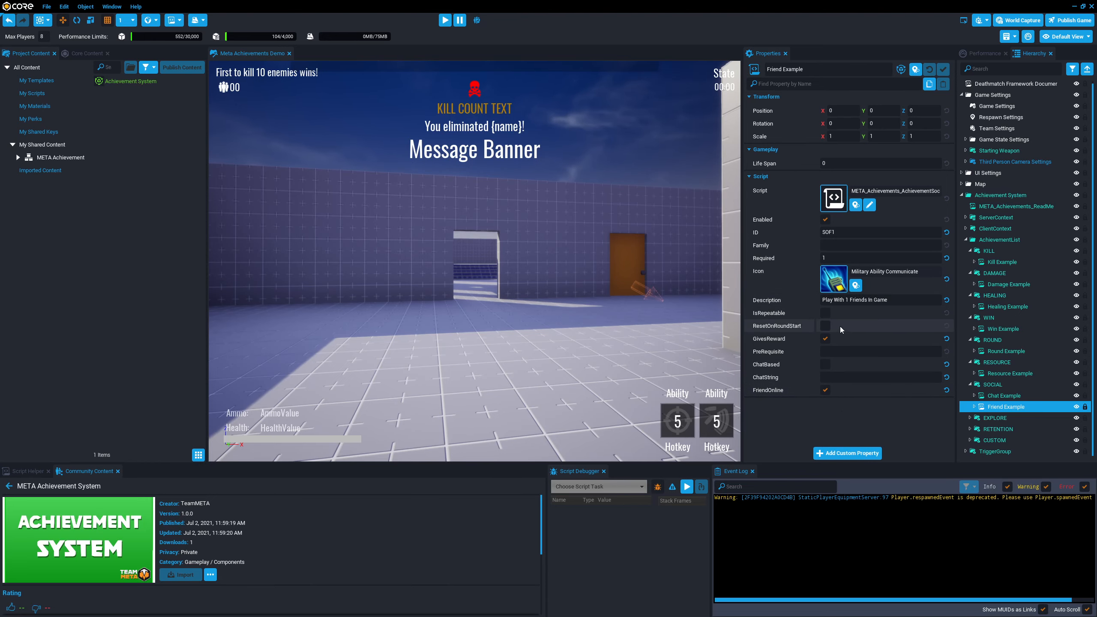
Set Required of Friend Example to 3, and change it back to 1.
click(864, 300)
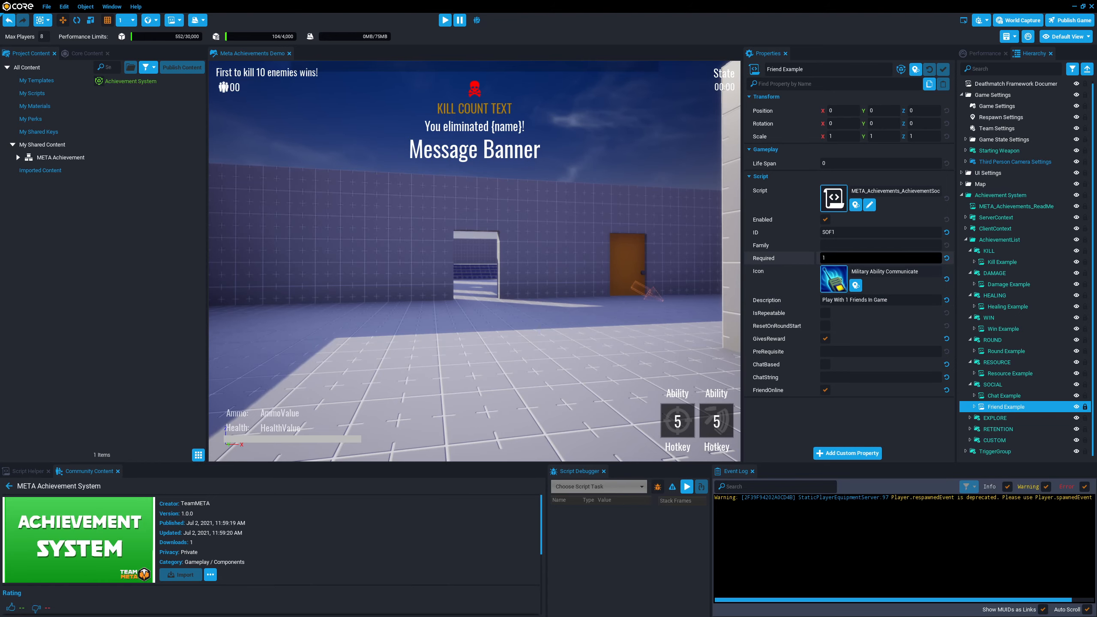
click(827, 256)
click(835, 257)
text(3)
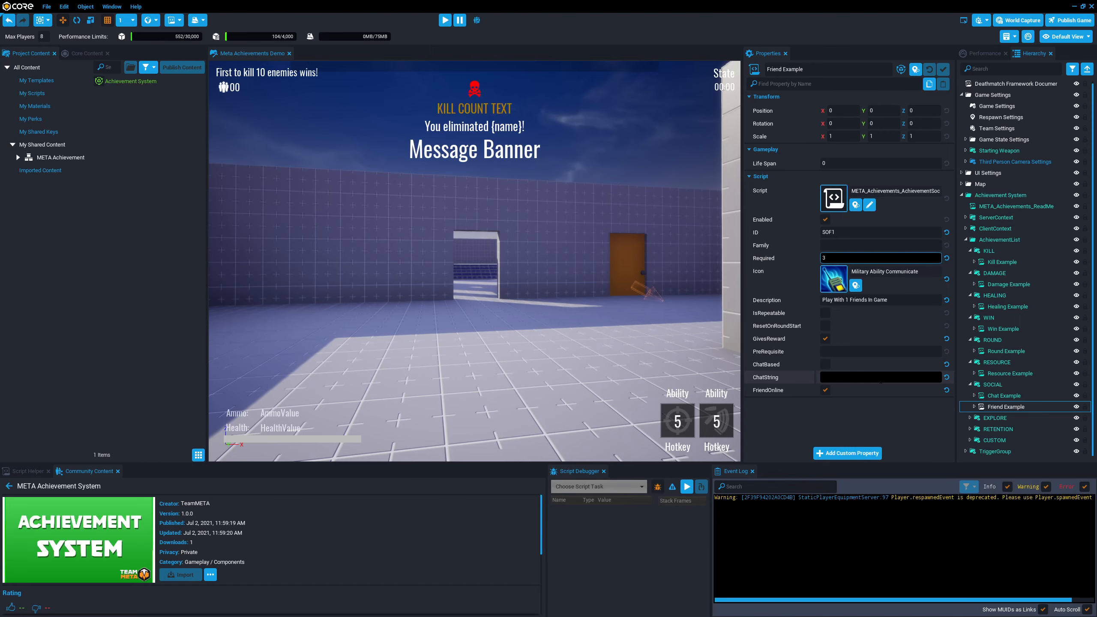
key(BackSpace)
text(1)
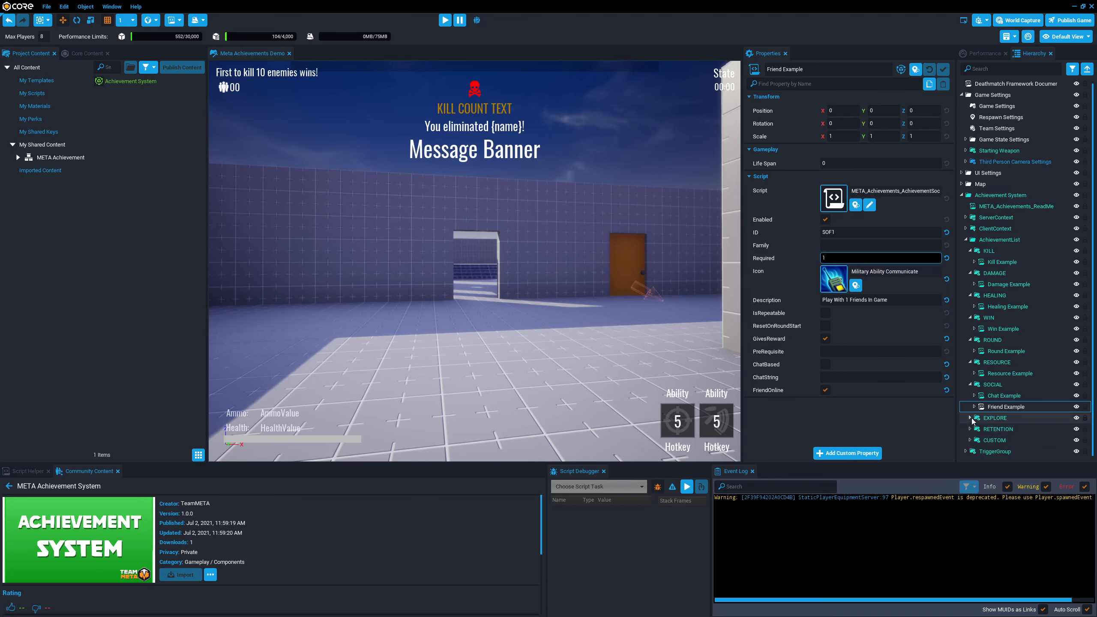
Remove the SaveCompletedCount custom property from Overlap Example in the EXPLORE group.
click(971, 419)
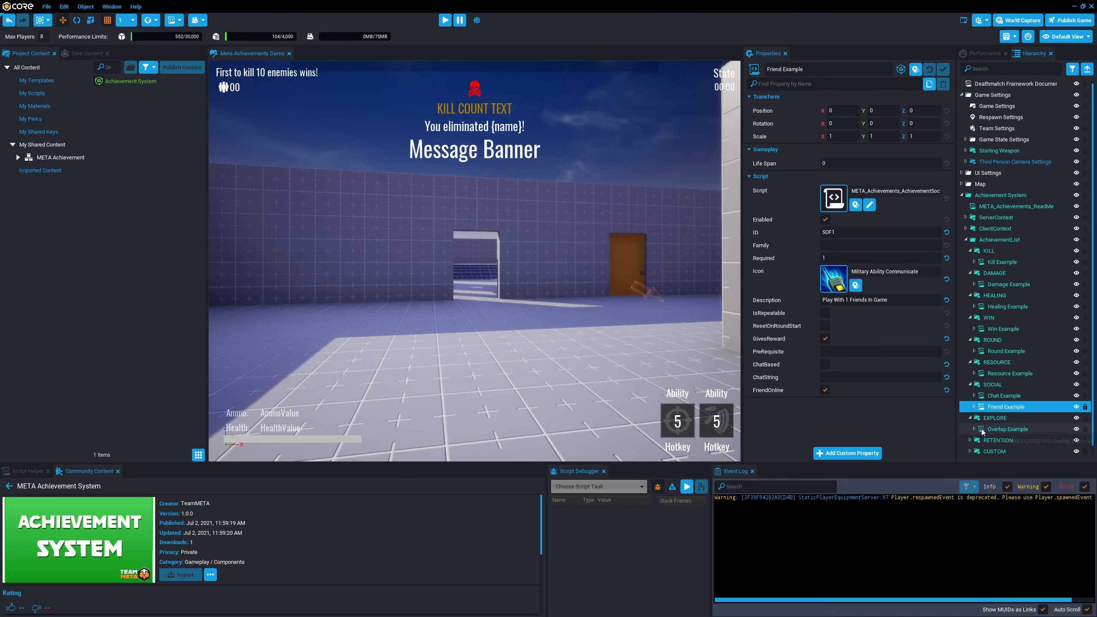
click(996, 418)
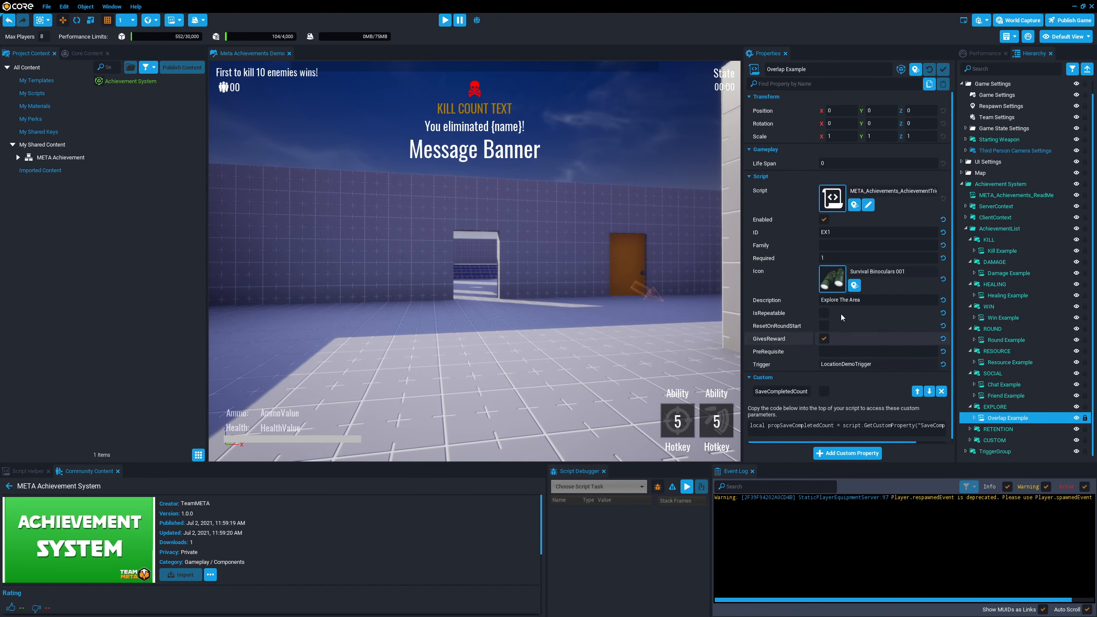
scroll(903, 274, down, 1)
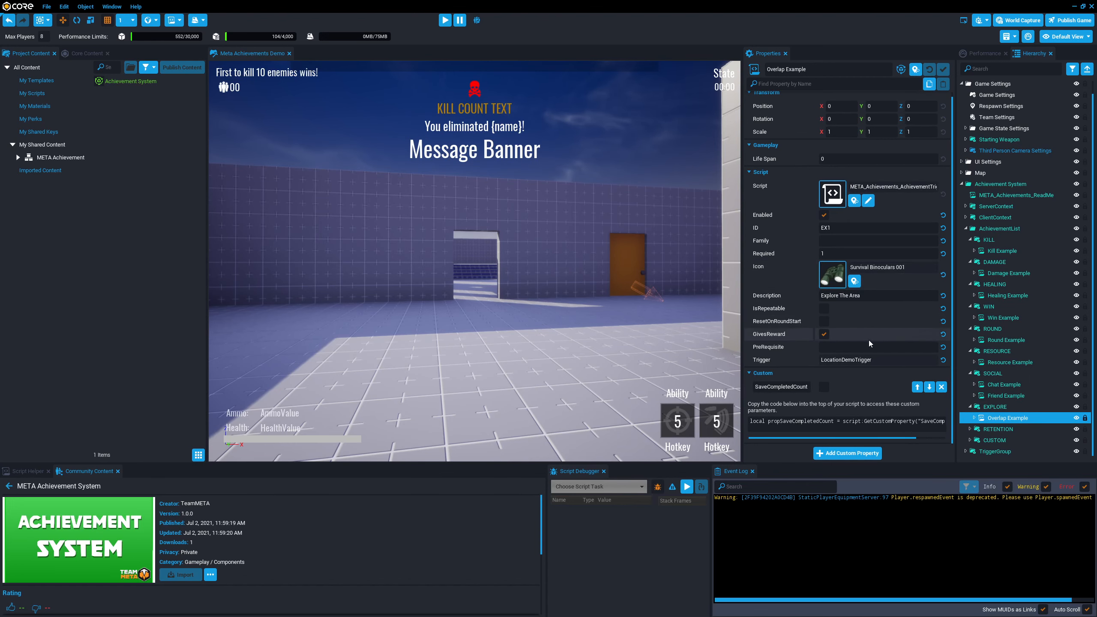
click(941, 387)
click(516, 328)
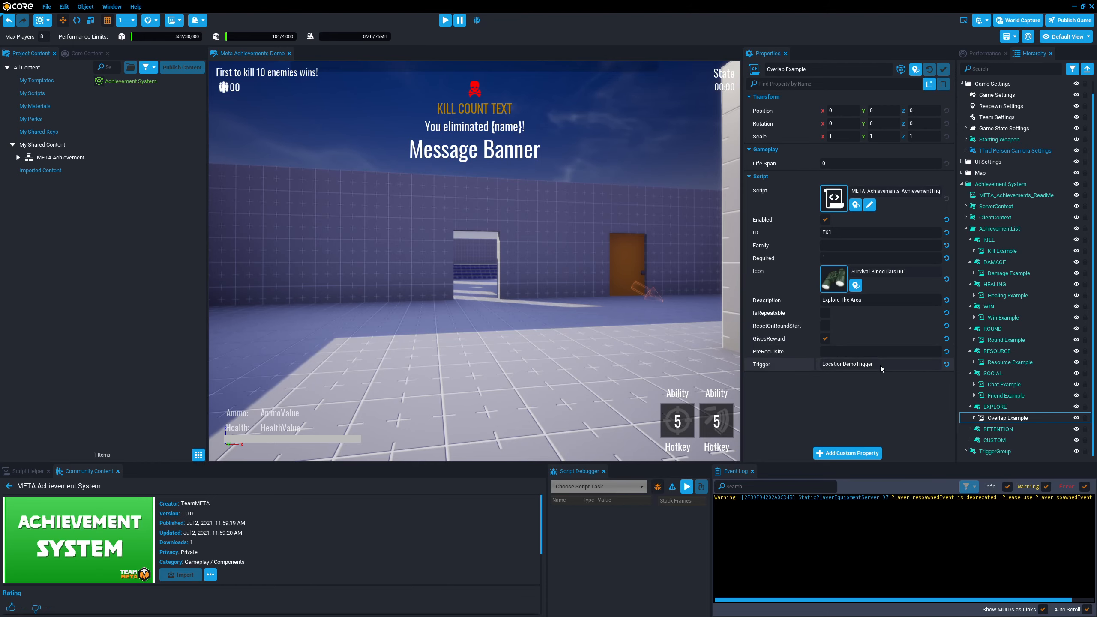
Locate LocationDemoTrigger in ServerTriggers under TriggerGroup and focus the viewport on it.
click(966, 452)
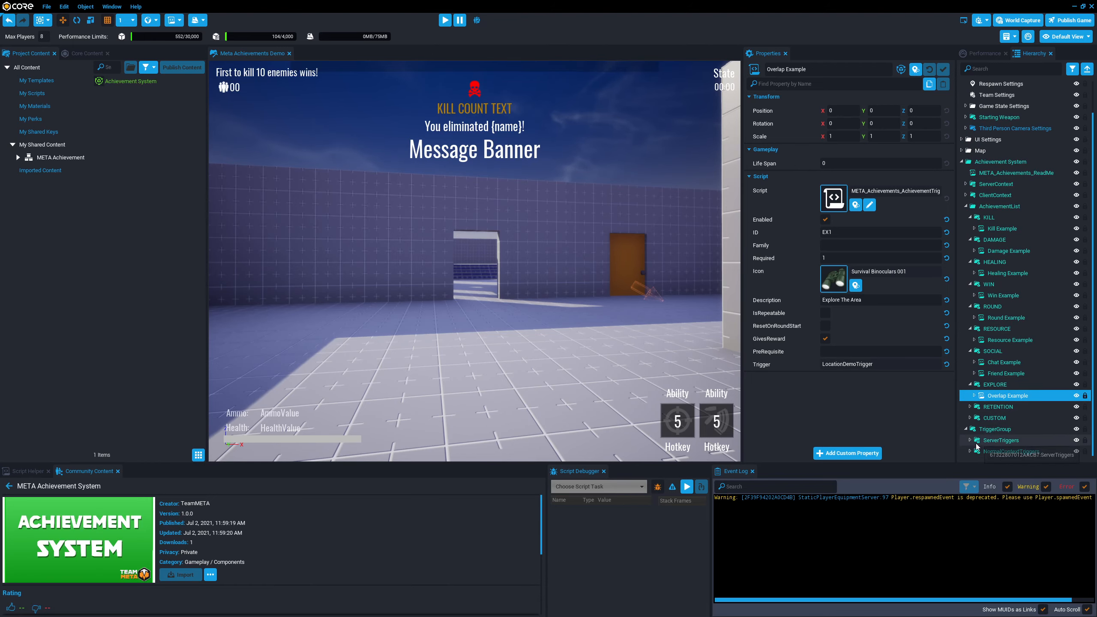
mouse_move(801, 368)
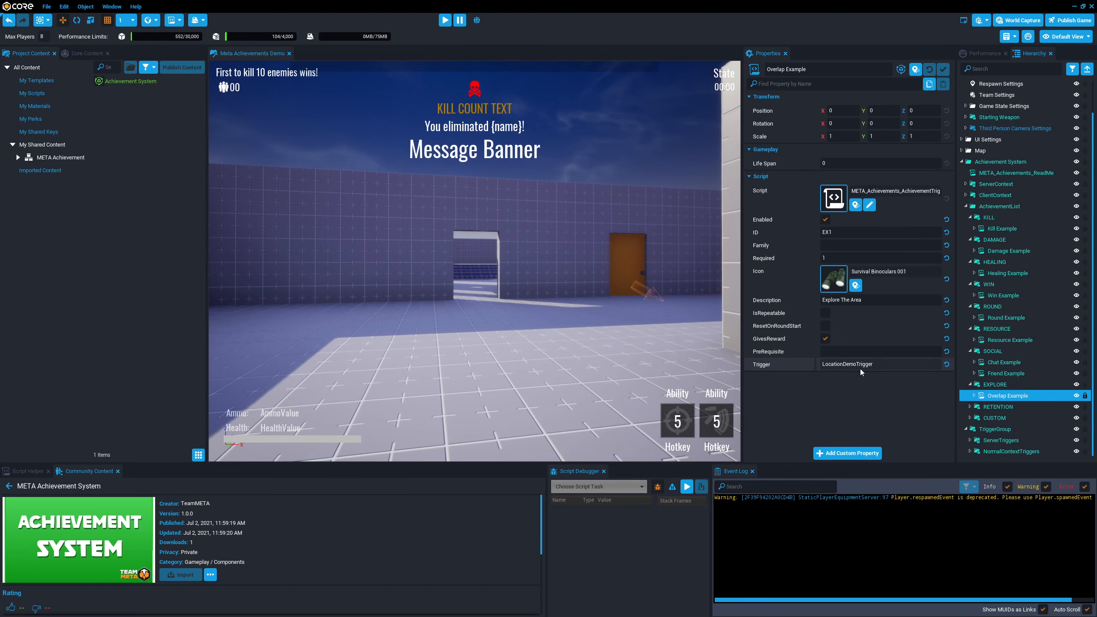
click(970, 441)
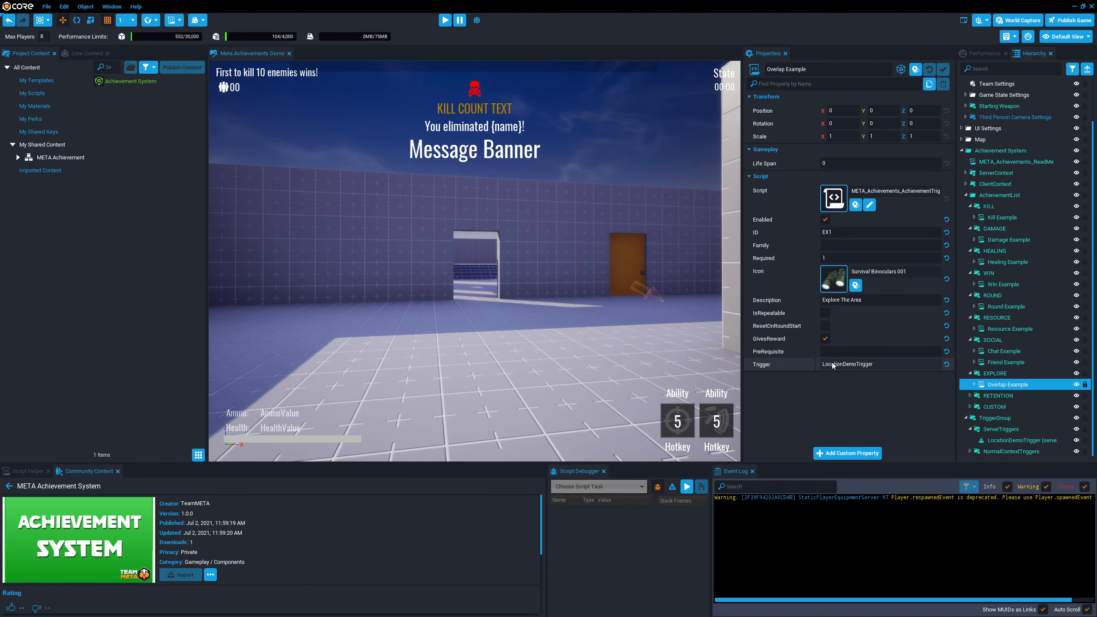
click(1004, 441)
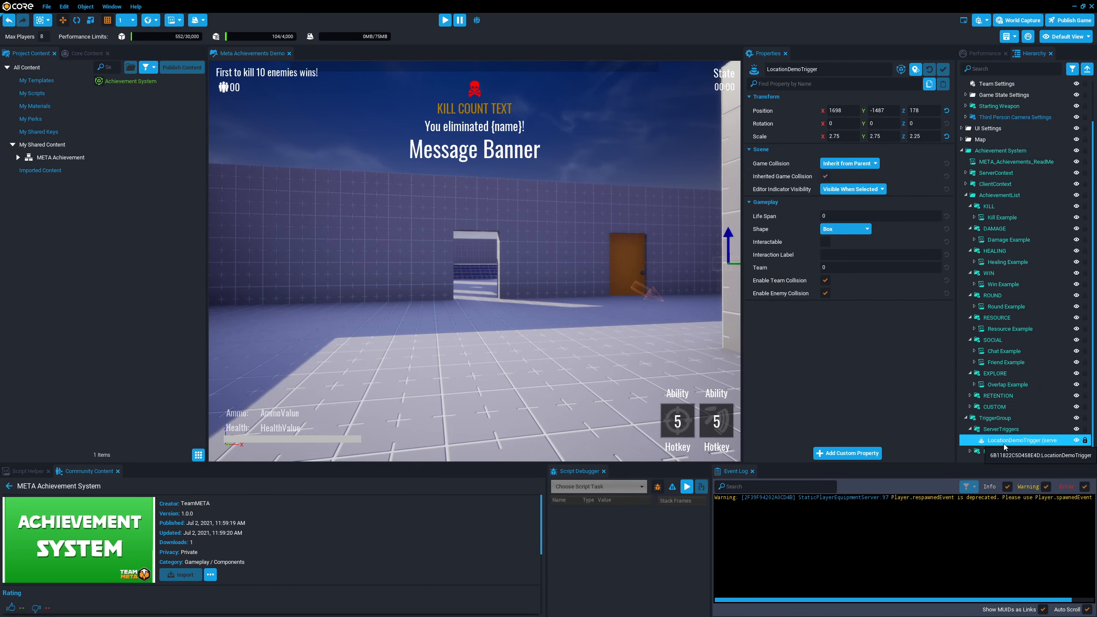
double_click(1003, 440)
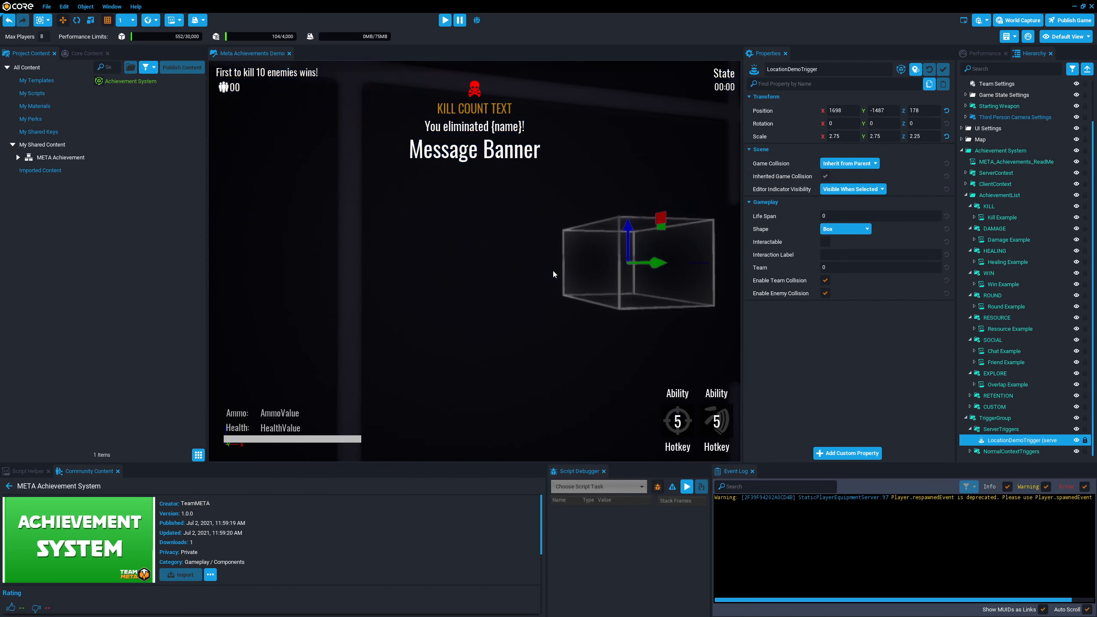
Move LocationDemoTrigger onto the open central floor at about 178, 54, 134 and enlarge it to a scale of 13.5, 13.5, 3.
right_drag(554, 271, 569, 301)
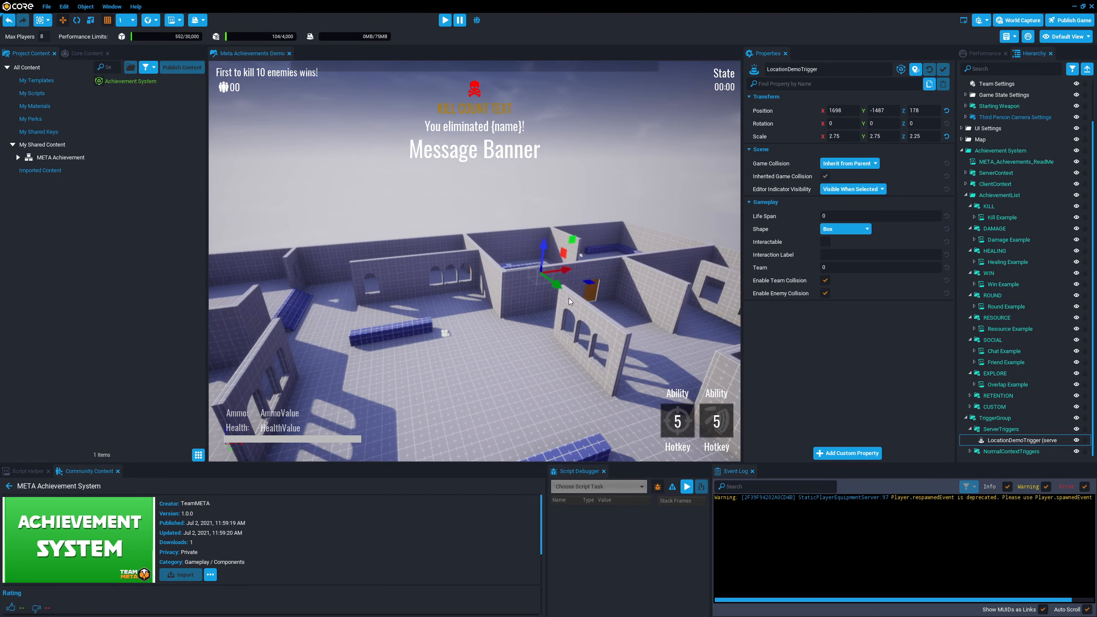
ctrl+click(556, 294)
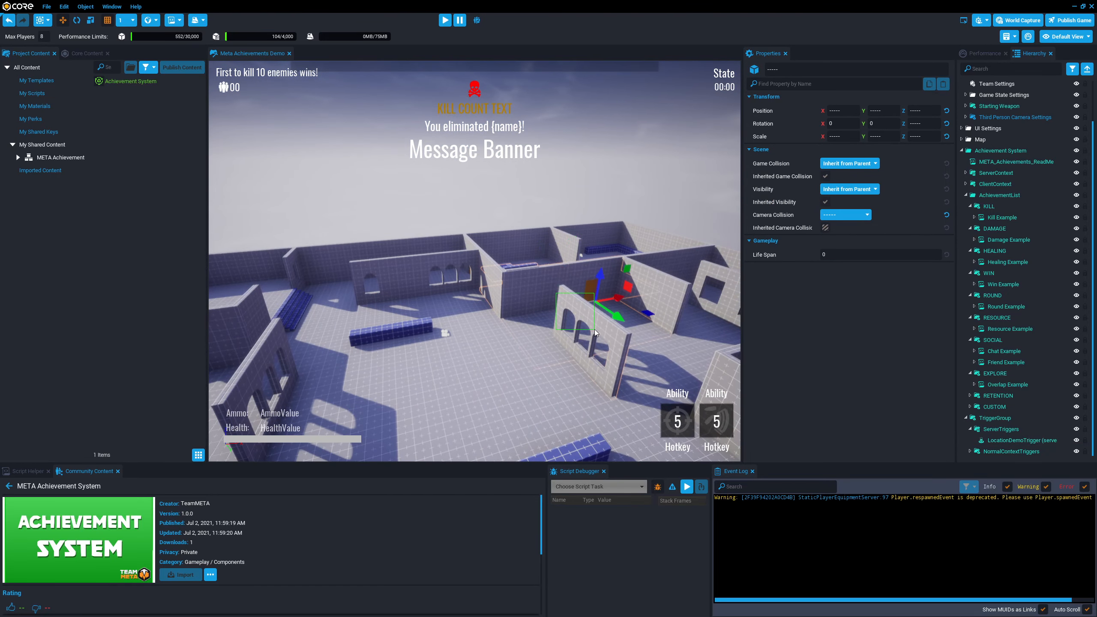
click(1004, 444)
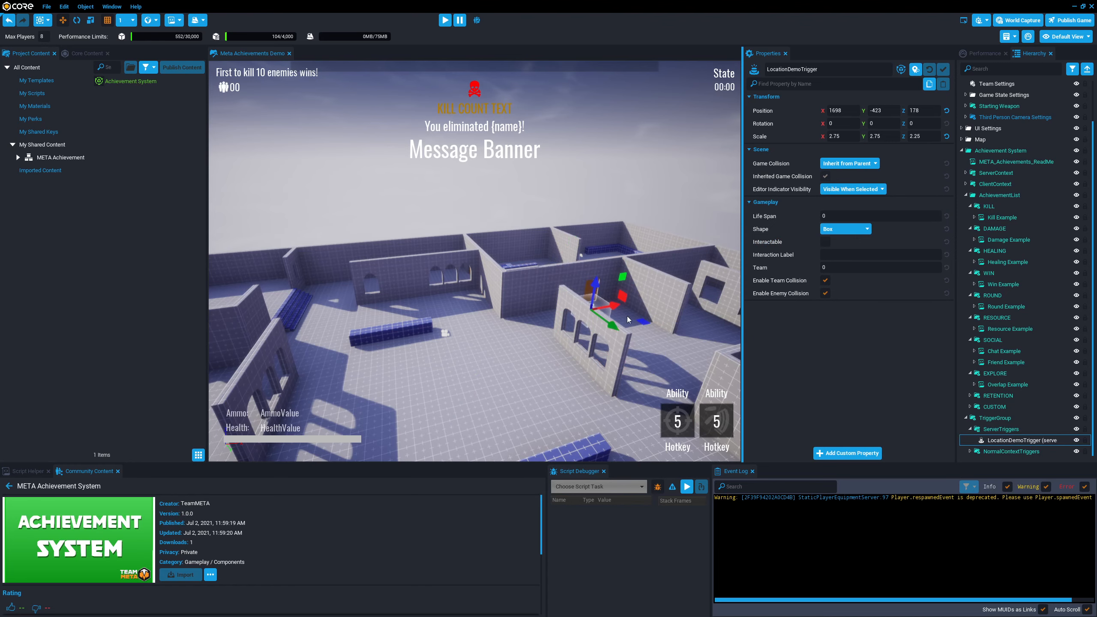
drag(543, 321, 926, 302)
key(r)
mouse_move(464, 340)
mouse_down()
mouse_move(491, 350)
mouse_move(467, 331)
mouse_up()
right_drag(492, 352, 725, 367)
key(w)
key(a)
key(w)
drag(502, 268, 569, 301)
right_drag(569, 302, 357, 299)
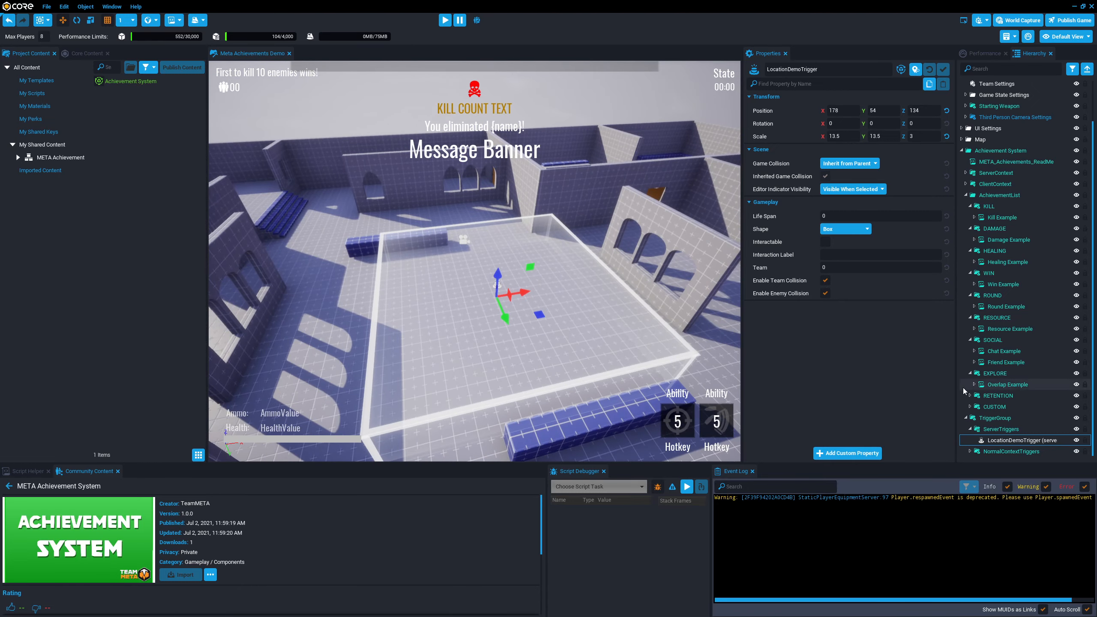
Review Required and Trigger of Overlap Example together with the LocationDemoTrigger it refers to.
click(990, 387)
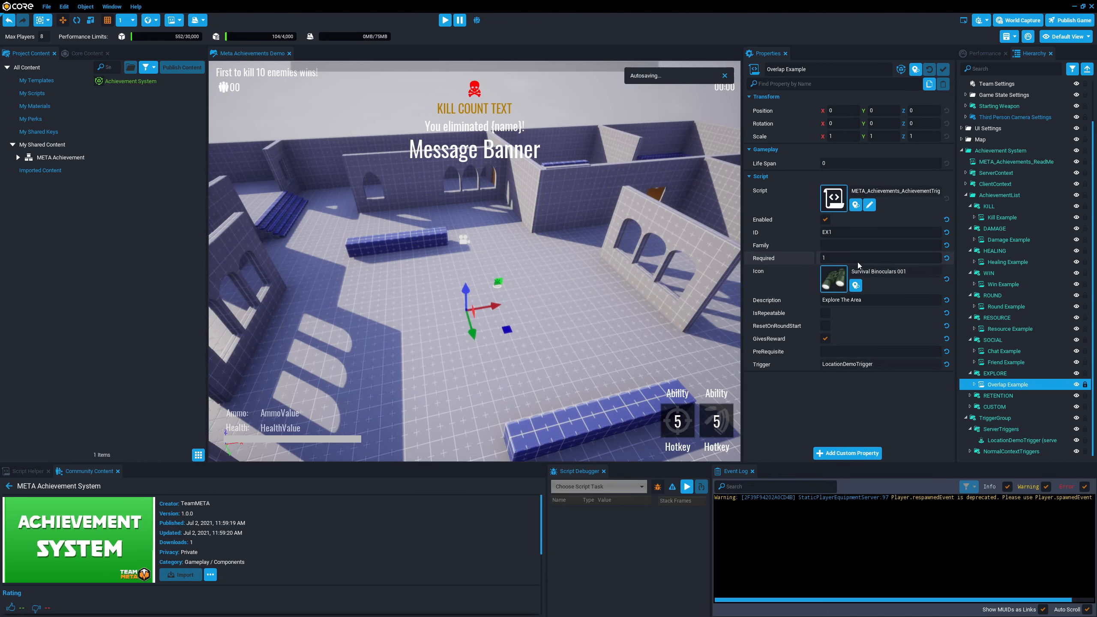
click(857, 259)
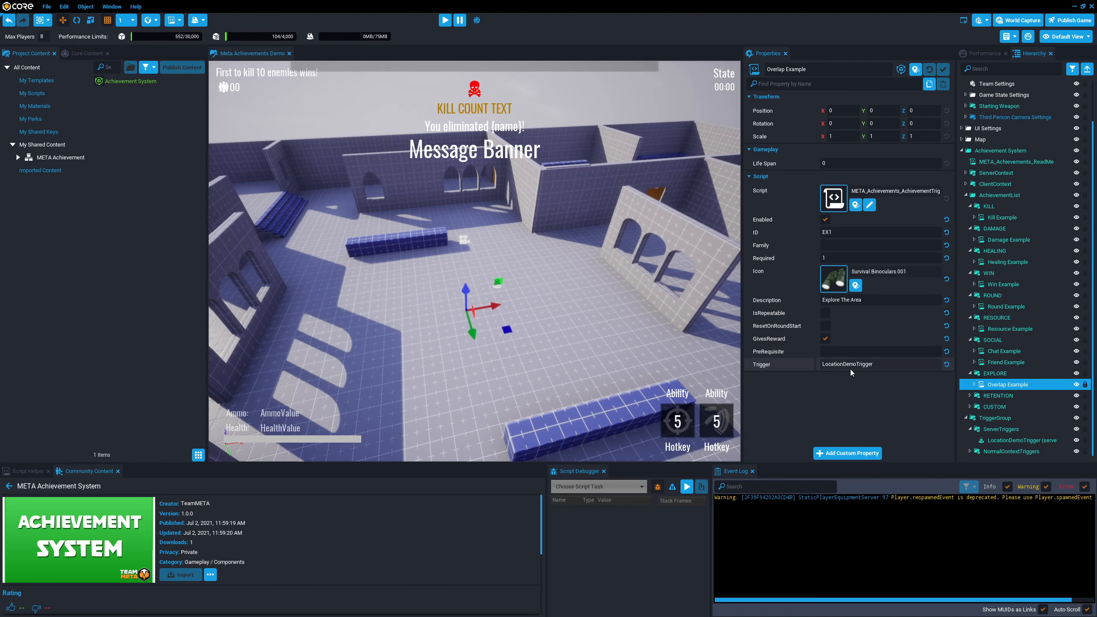
click(1027, 440)
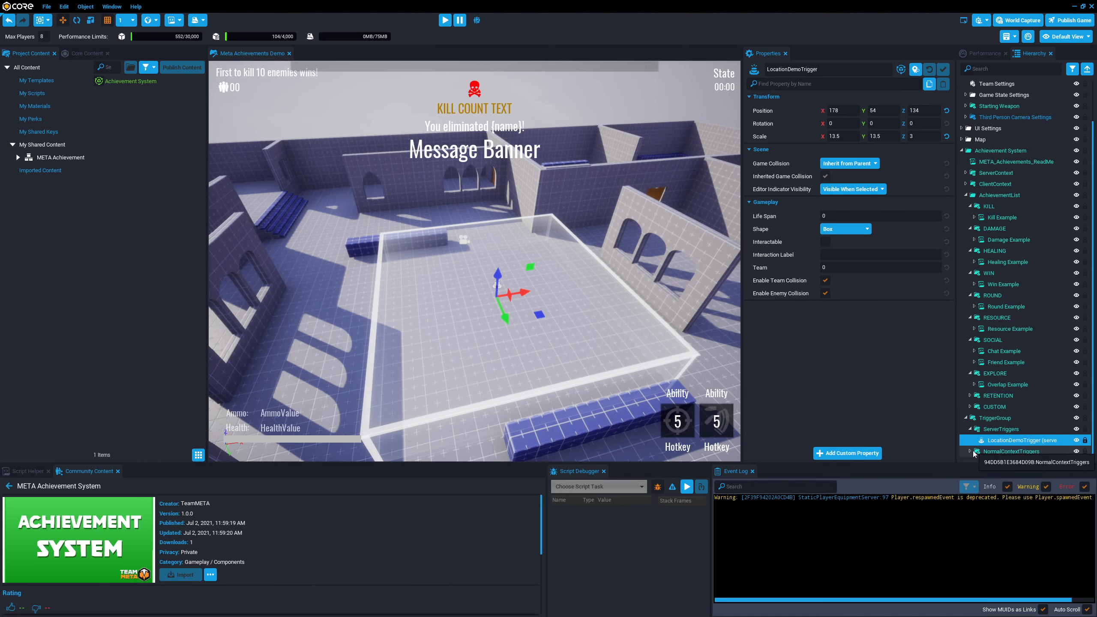
Inspect ClickDemoTrigger in NormalContextTriggers, switching Enable Enemy Collision off and on again.
scroll(993, 436, down, 1)
click(1019, 451)
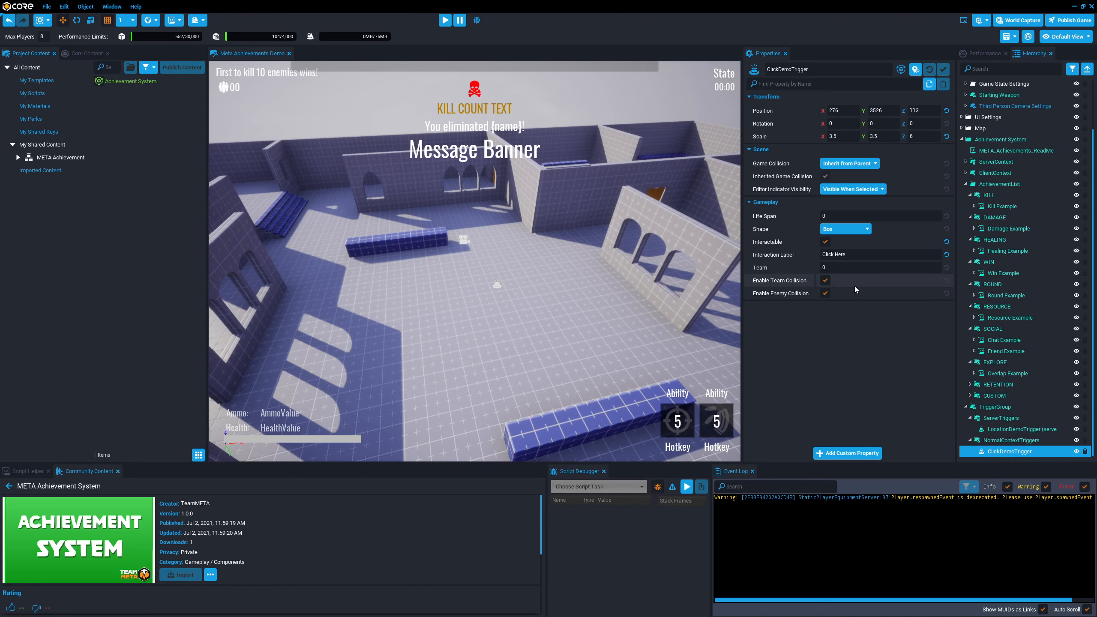
click(825, 293)
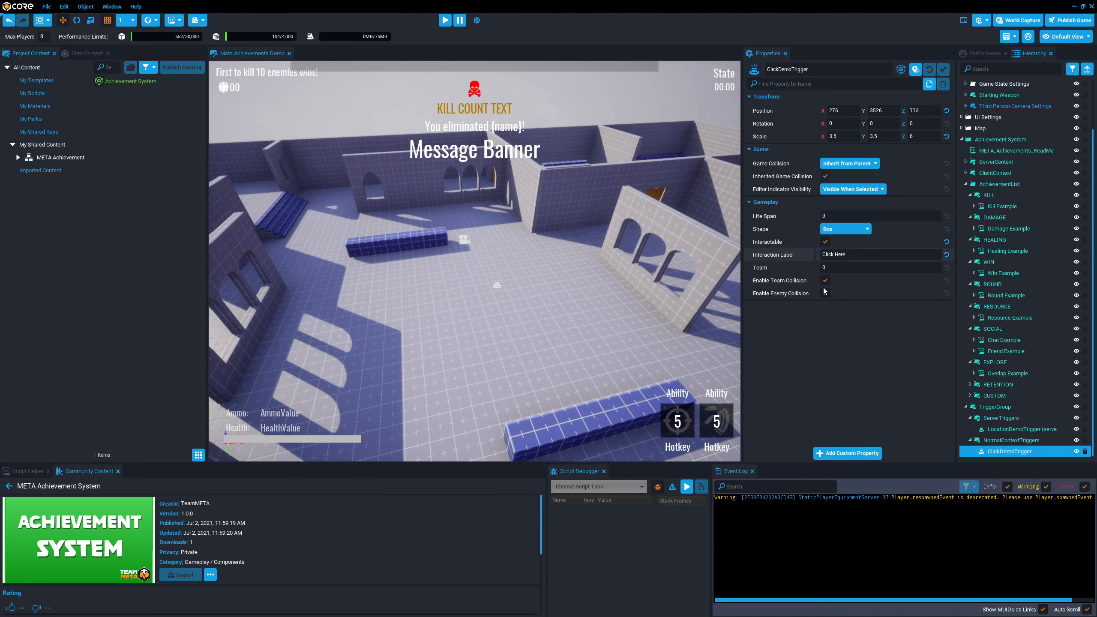
click(825, 293)
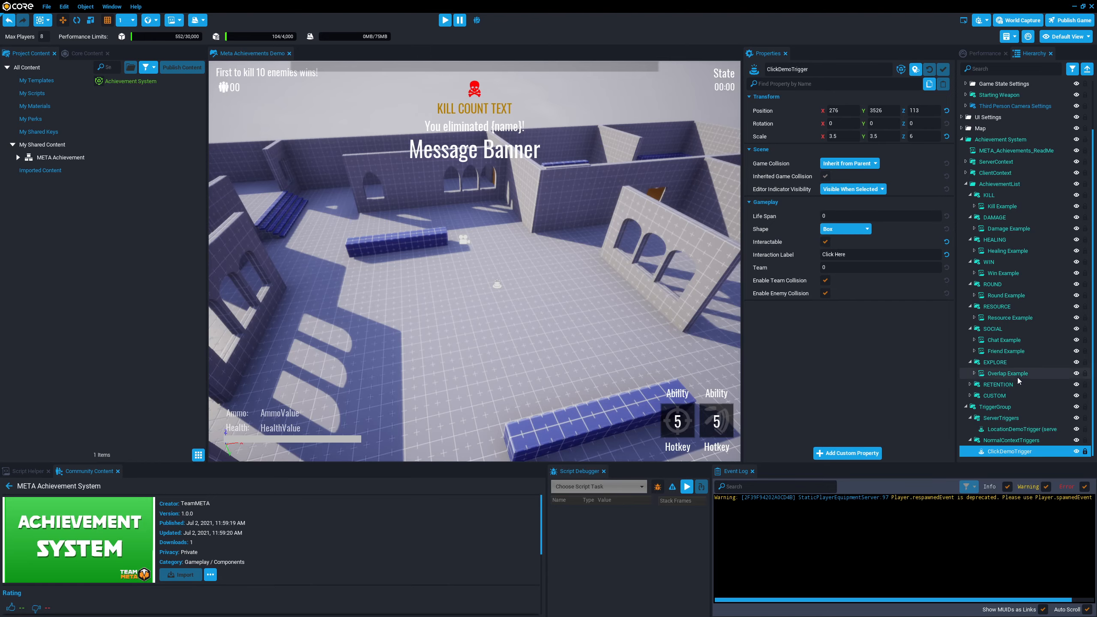
Remove the SaveCompletedCount custom property from Daily Login in the RETENTION group, and check its Required and ID values.
click(997, 373)
click(970, 384)
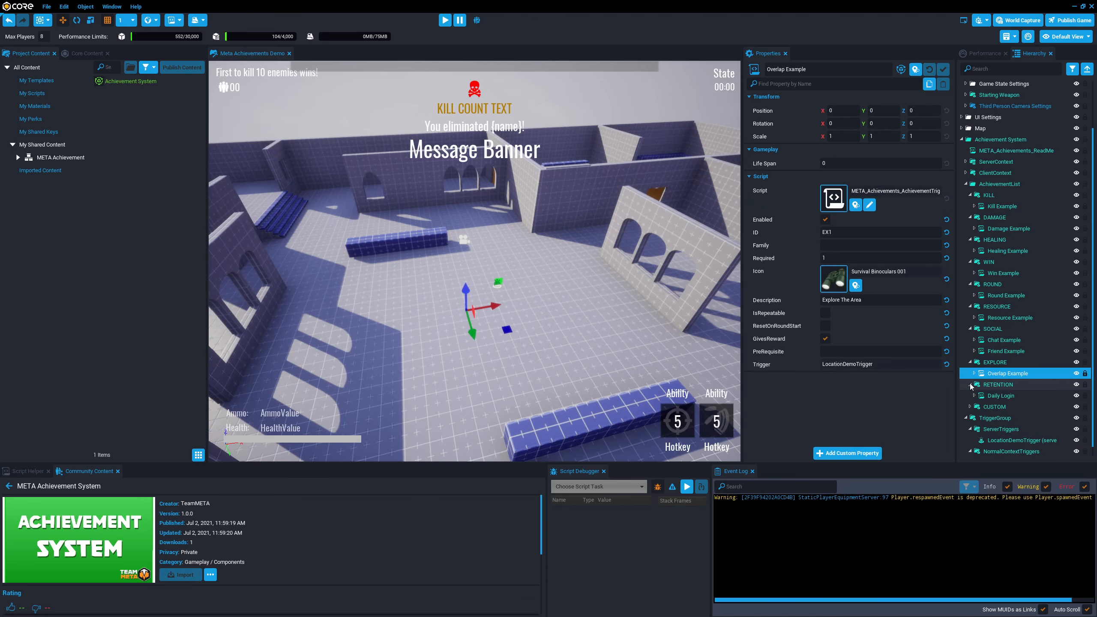
click(999, 396)
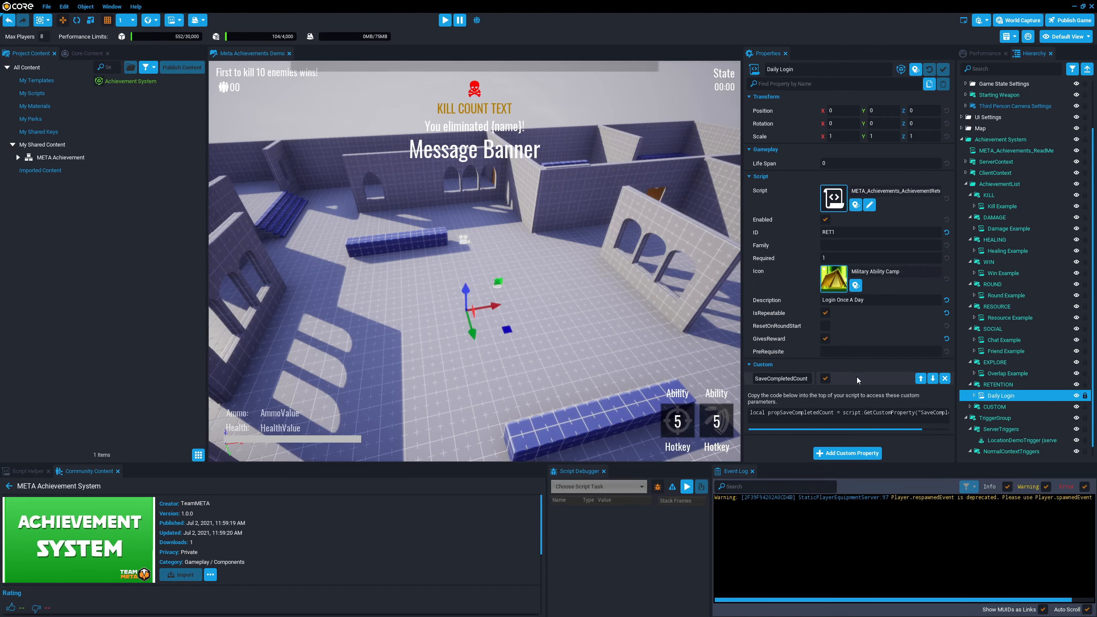
click(944, 378)
click(518, 333)
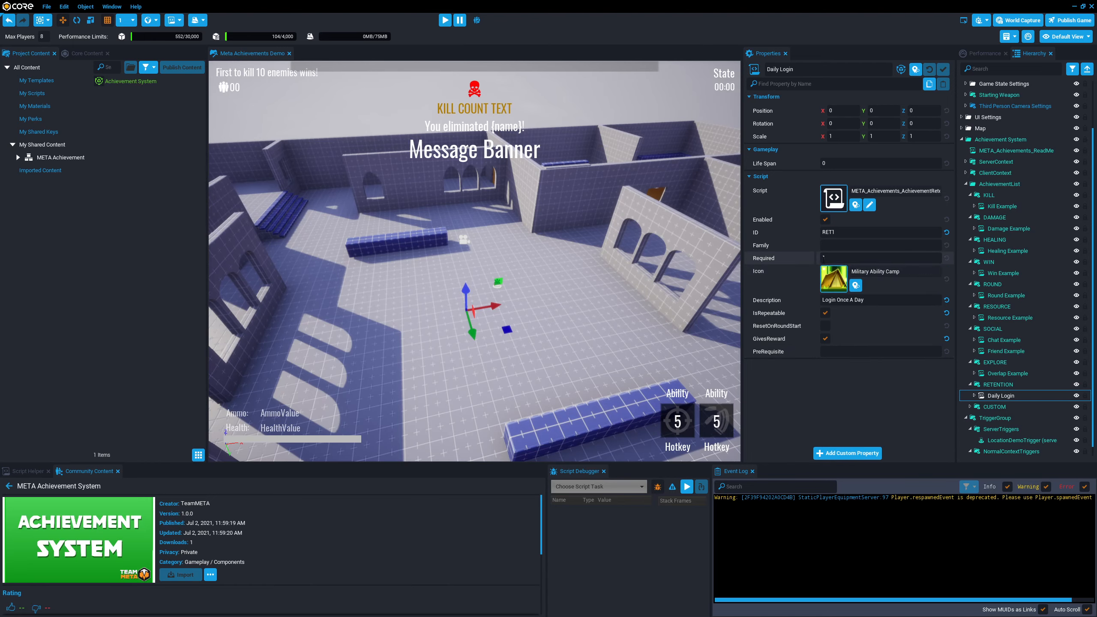
click(849, 258)
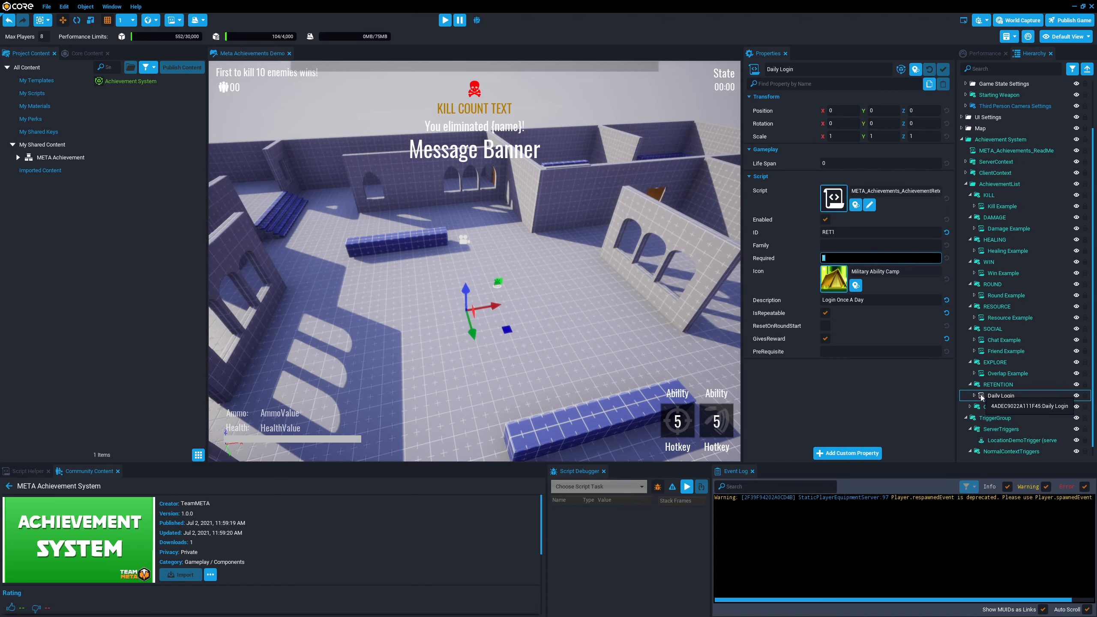
click(846, 232)
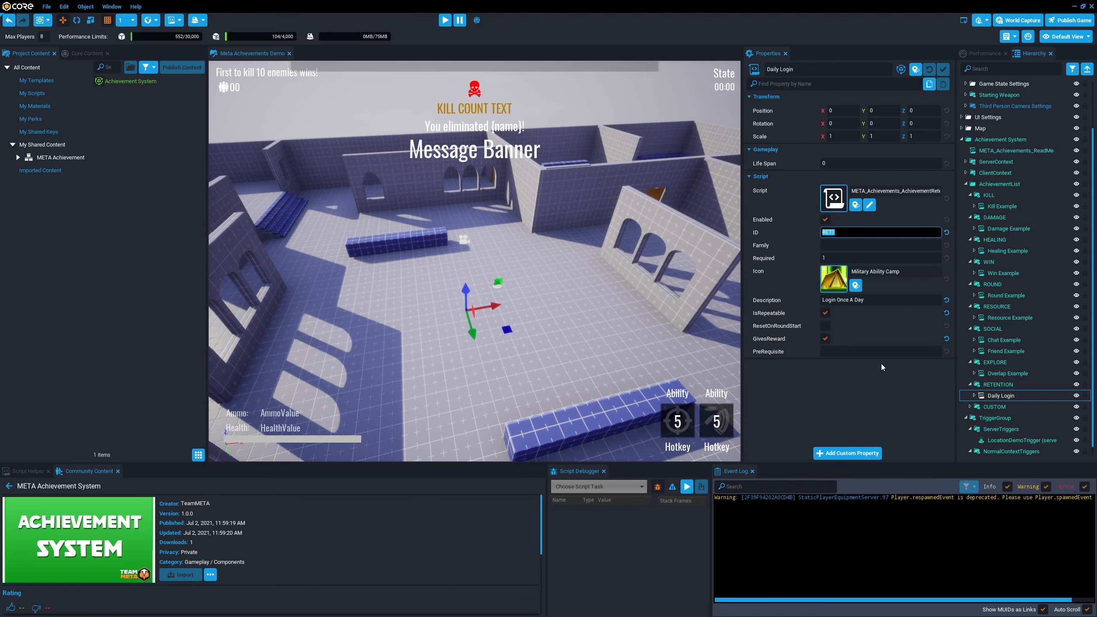
Collapse the achievement groups from KILL through RETENTION in AchievementList.
click(969, 195)
click(970, 206)
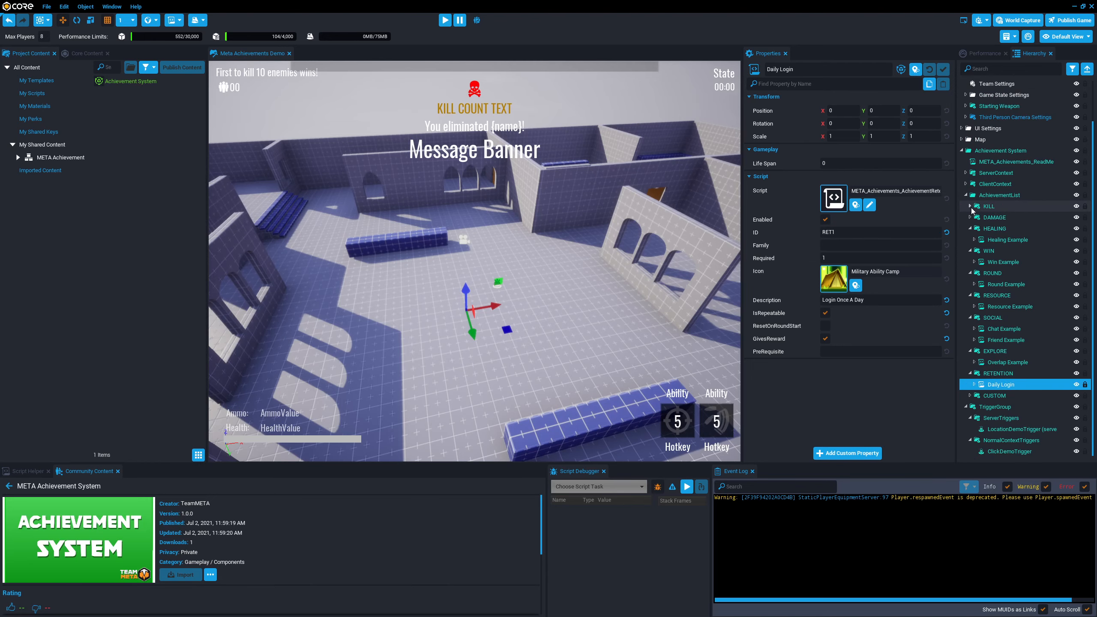
click(969, 228)
click(970, 251)
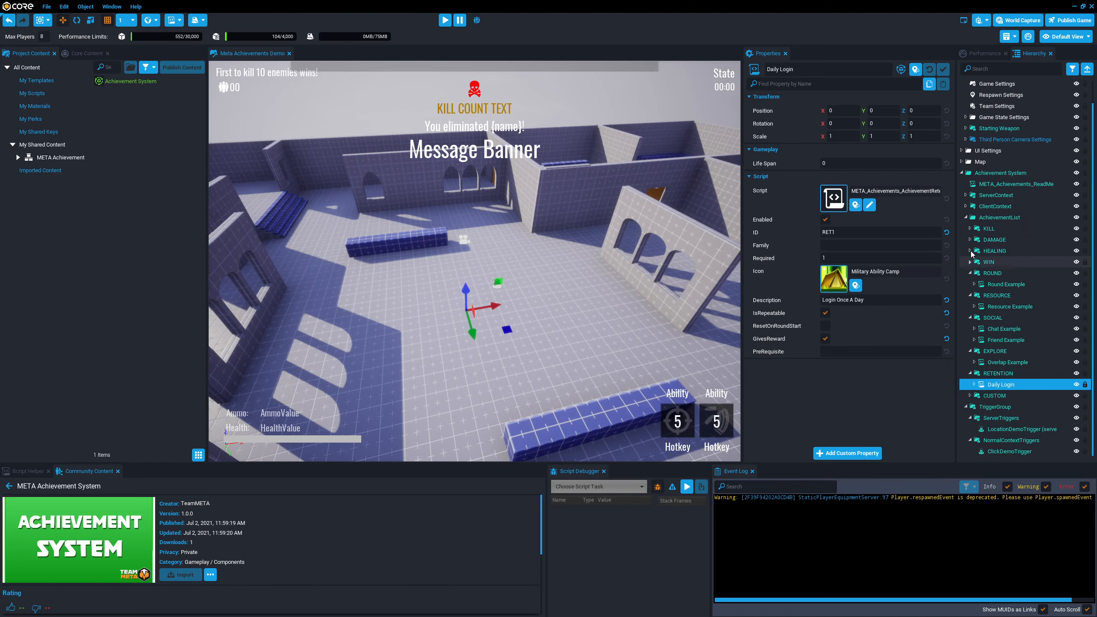
click(968, 273)
click(970, 295)
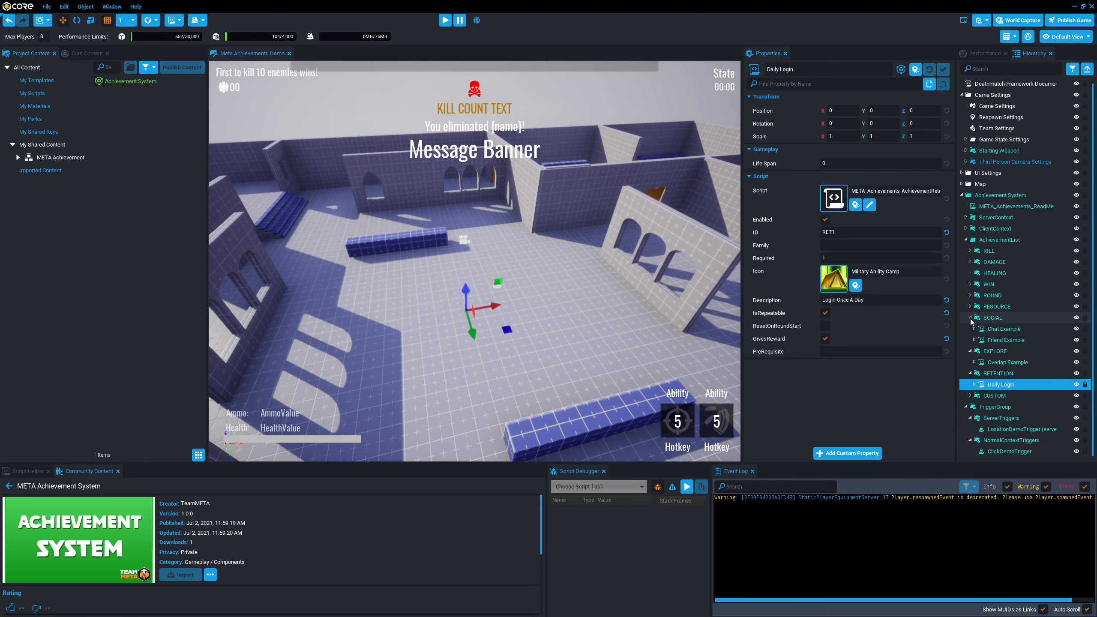
click(970, 318)
click(970, 331)
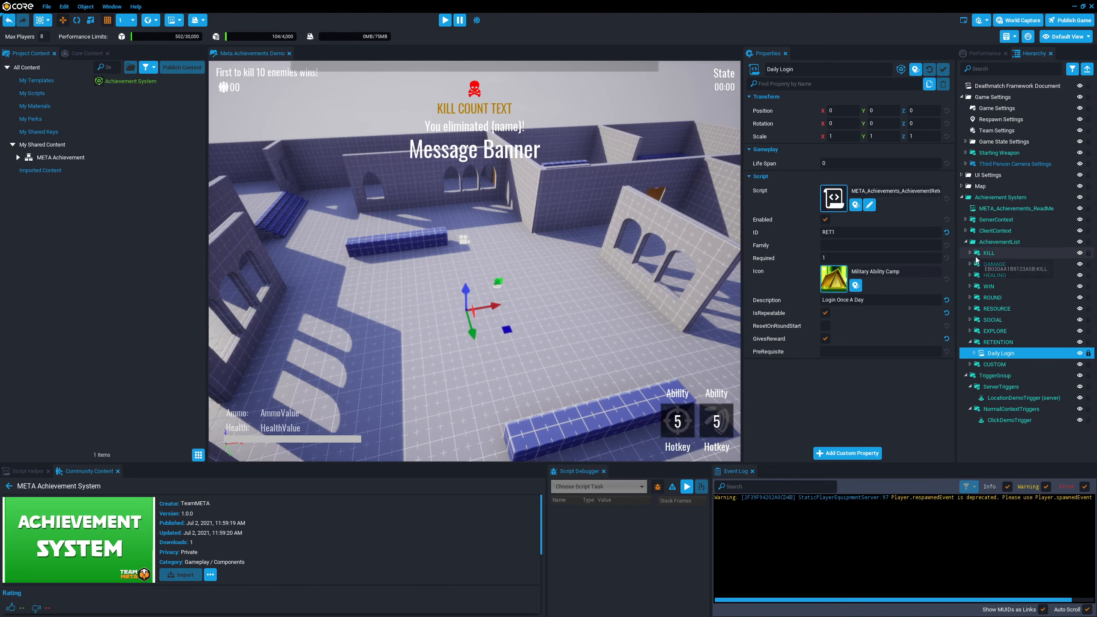
click(970, 342)
Examine the properties of Custom Example in the CUSTOM group and open its script in Visual Studio Code.
click(970, 353)
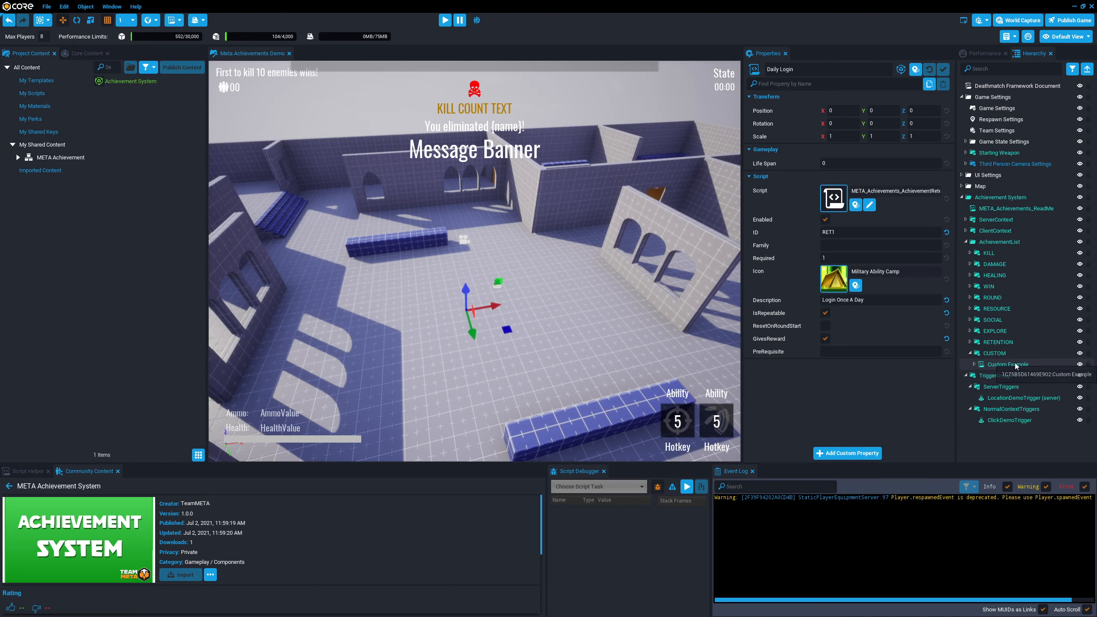
click(1002, 364)
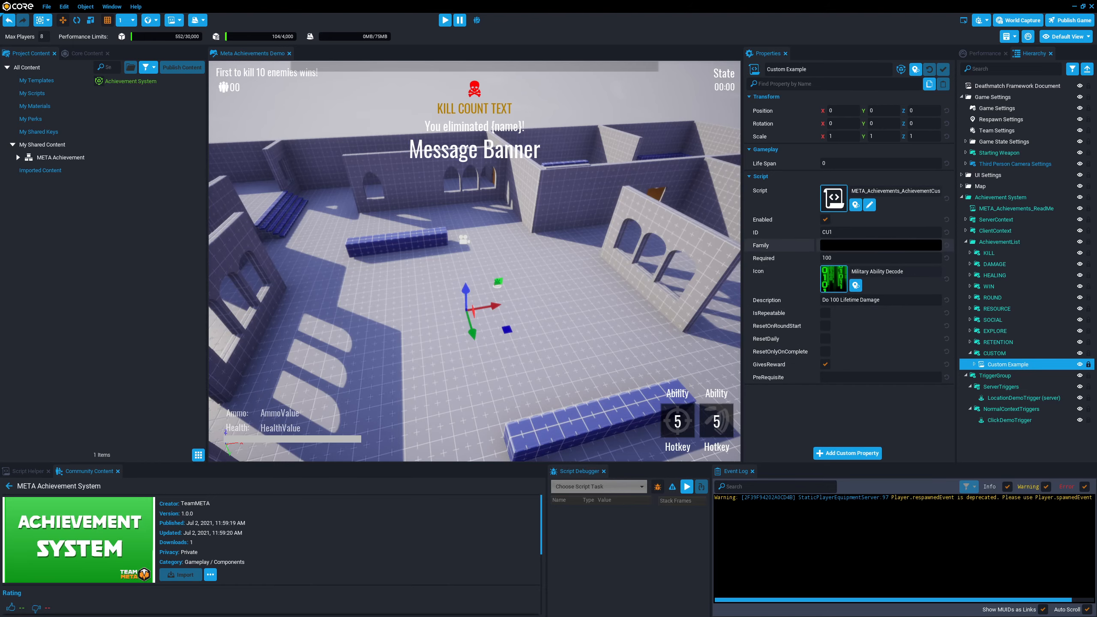
double_click(980, 367)
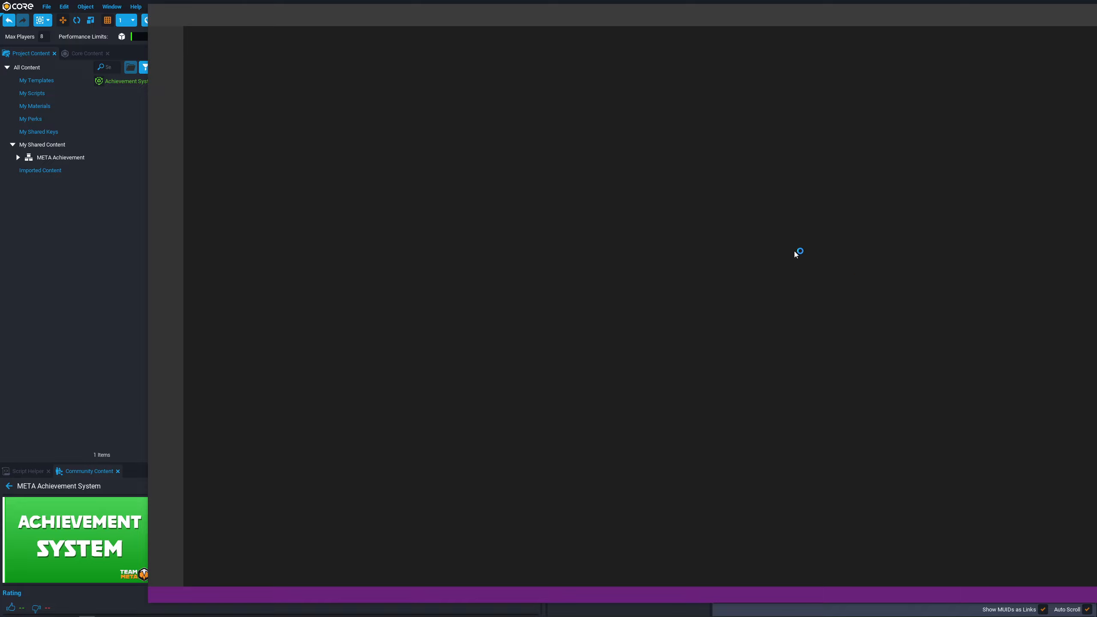
double_click(531, 17)
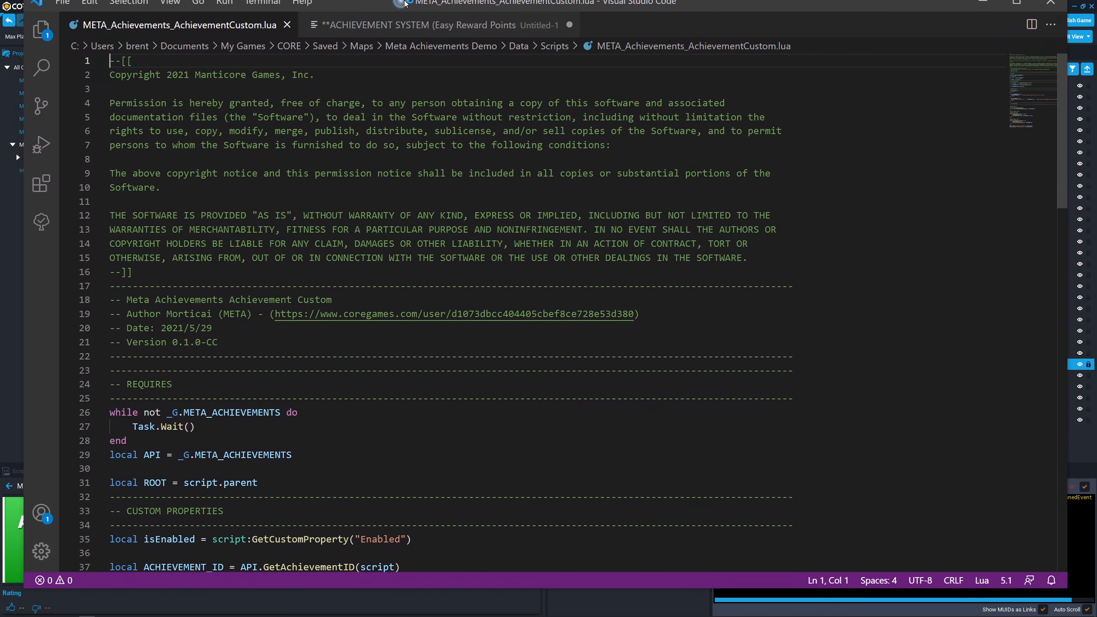
Examine the AddProgress and UnlockAchievement functions and their Events.Connect lines in META_Achievements_AchievementCustom.lua.
scroll(475, 290, down, 4)
scroll(475, 289, down, 15)
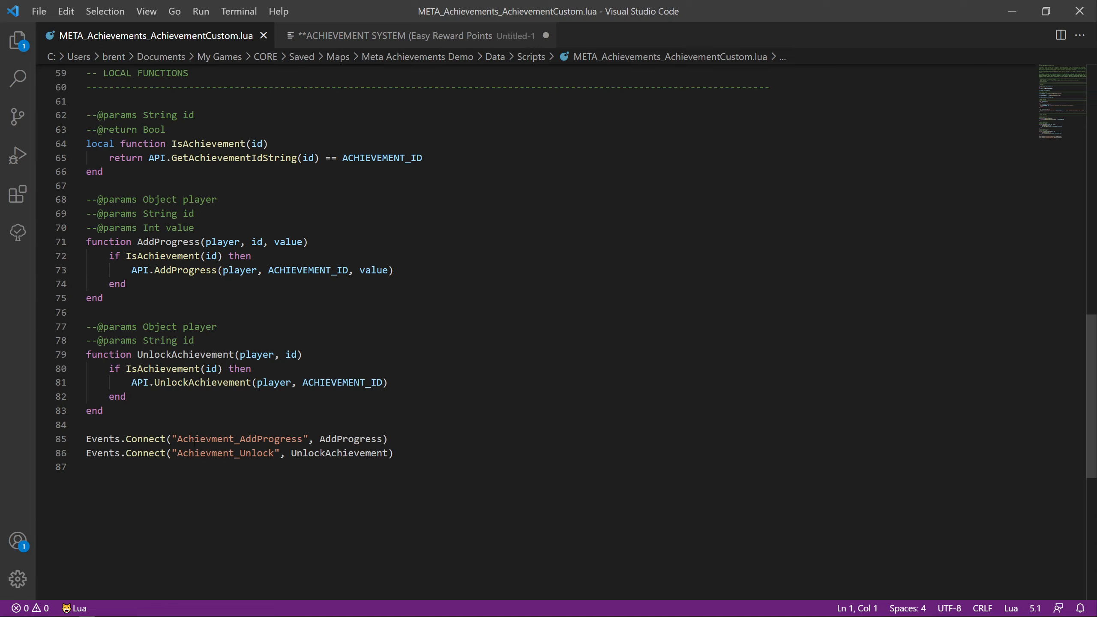
drag(177, 439, 305, 434)
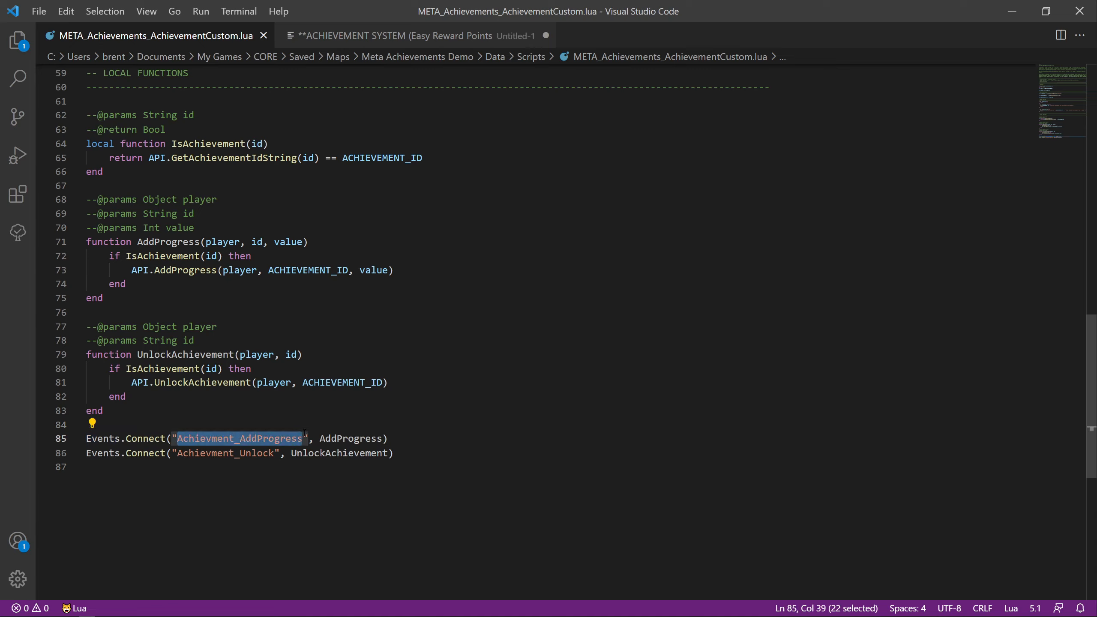
click(282, 486)
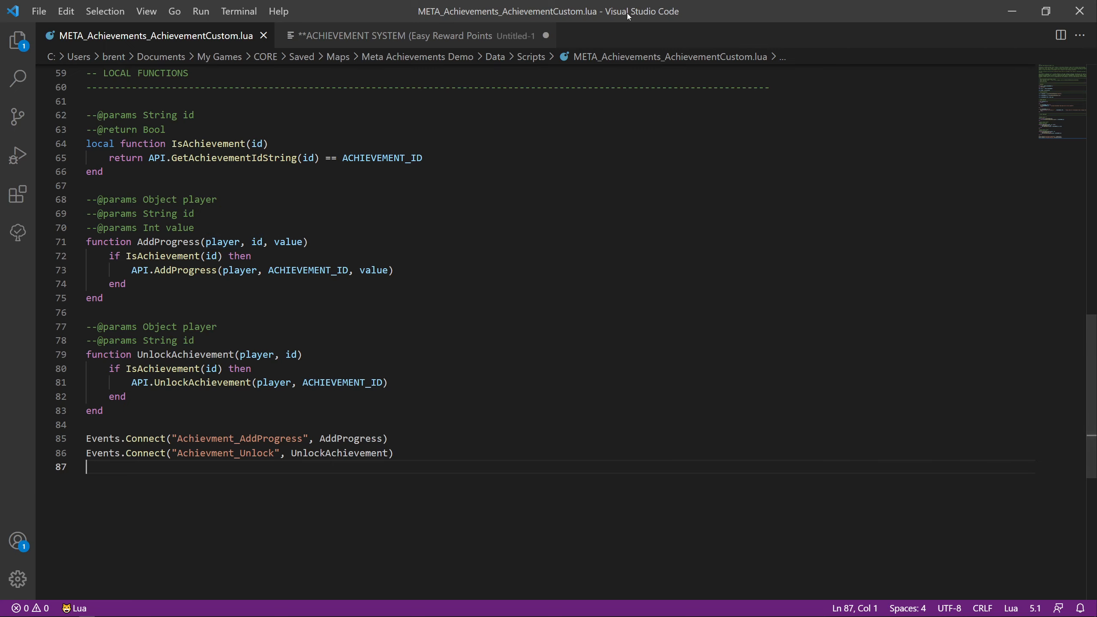
drag(637, 7, 422, 69)
Switch to Core and compare Custom Example's ID and Required properties with the parameters its script's functions take.
click(1012, 361)
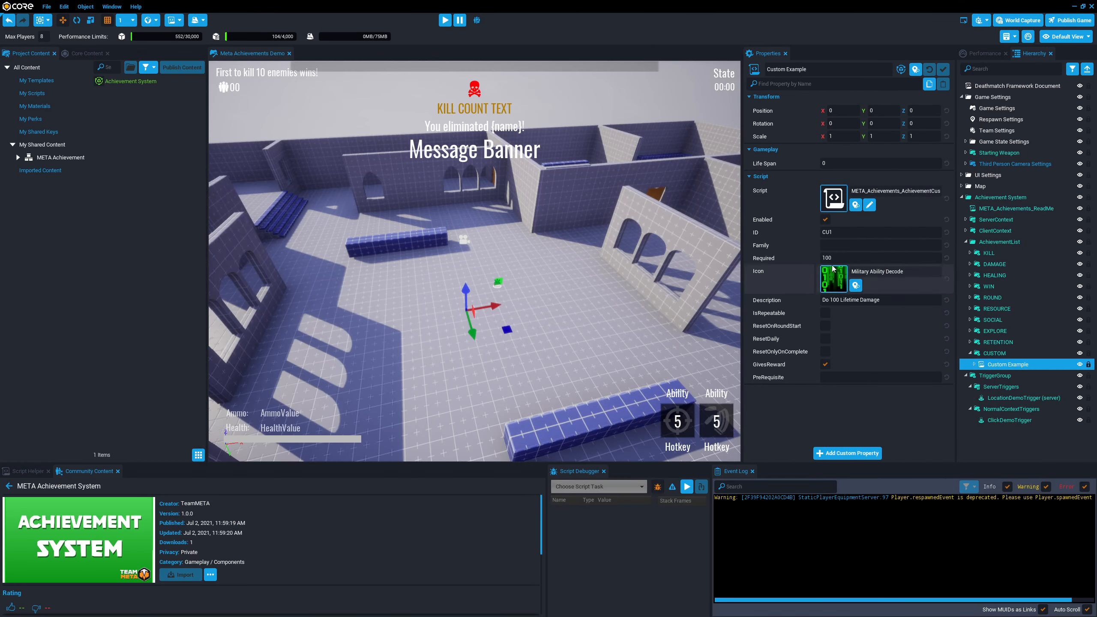
click(846, 232)
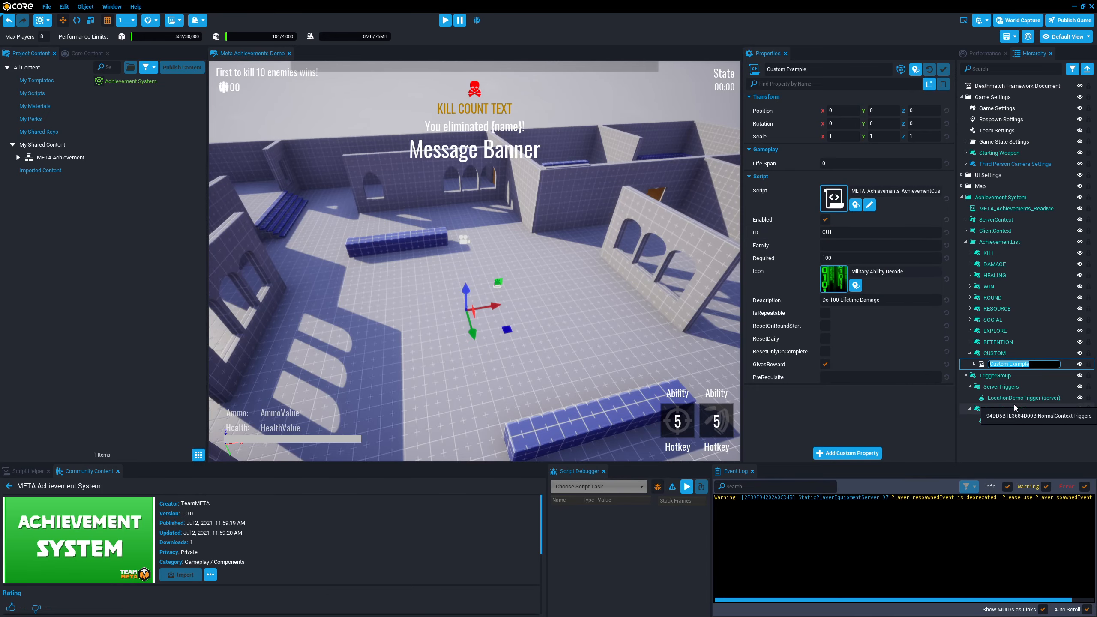
double_click(983, 365)
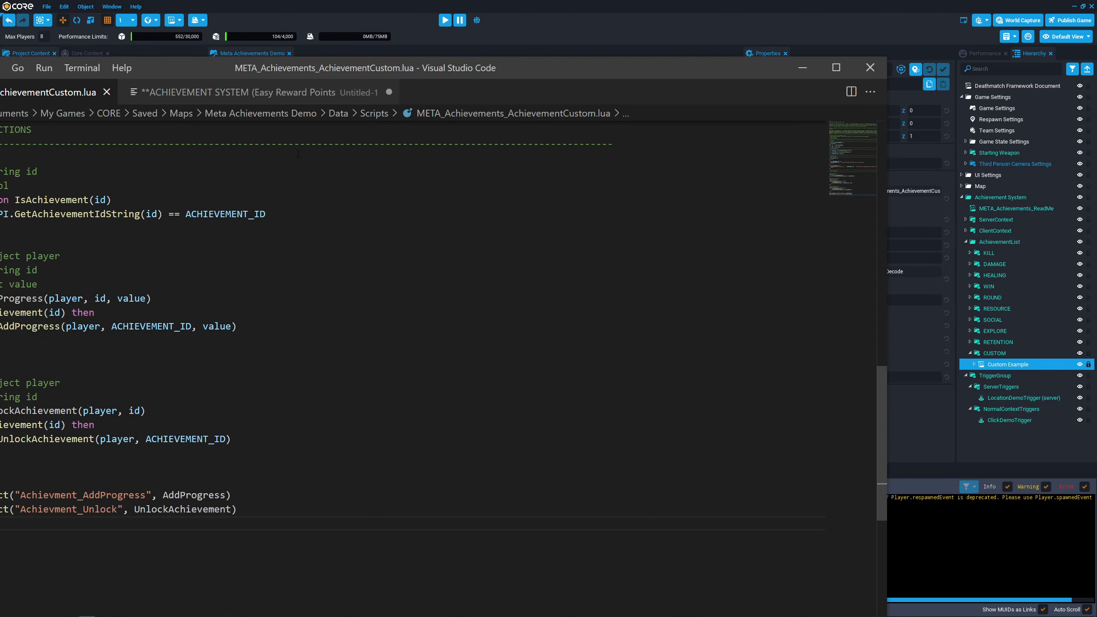
drag(382, 73, 639, 44)
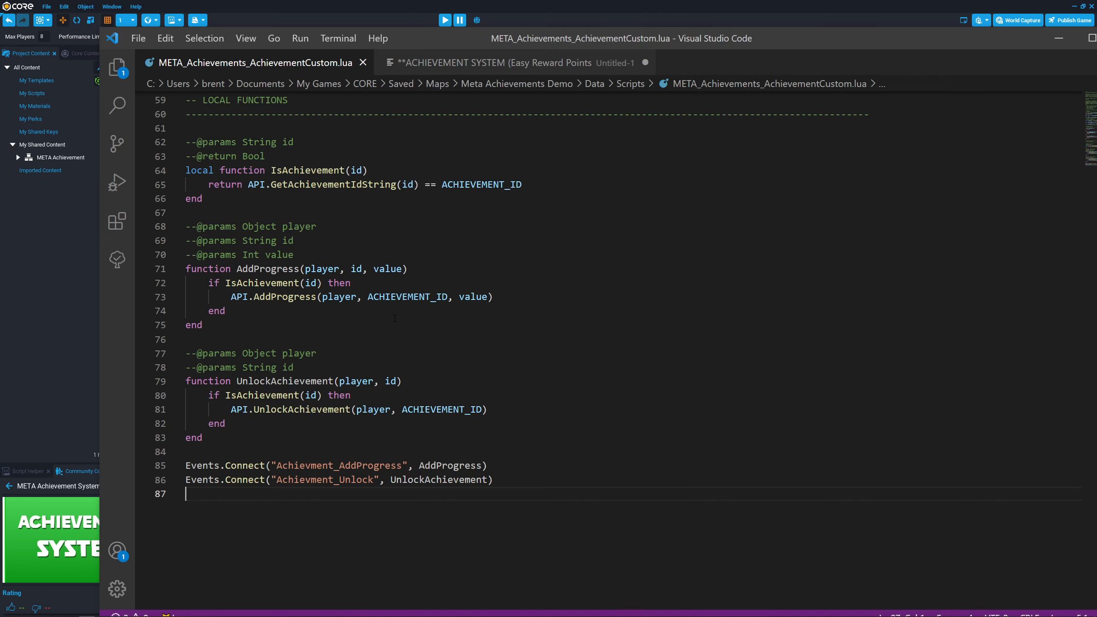
click(753, 14)
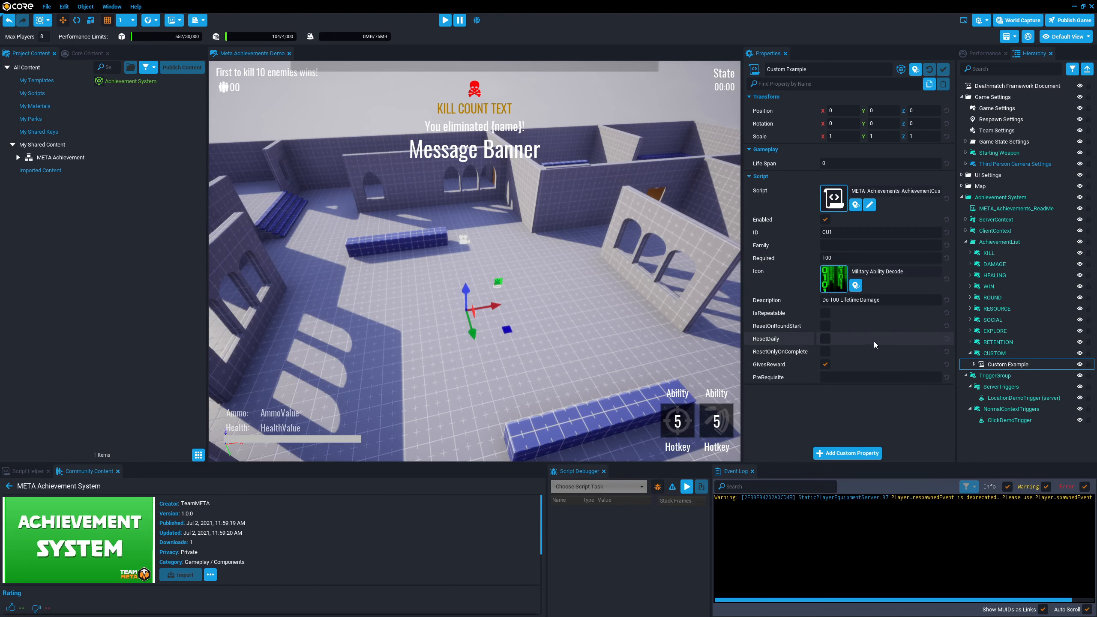
click(818, 259)
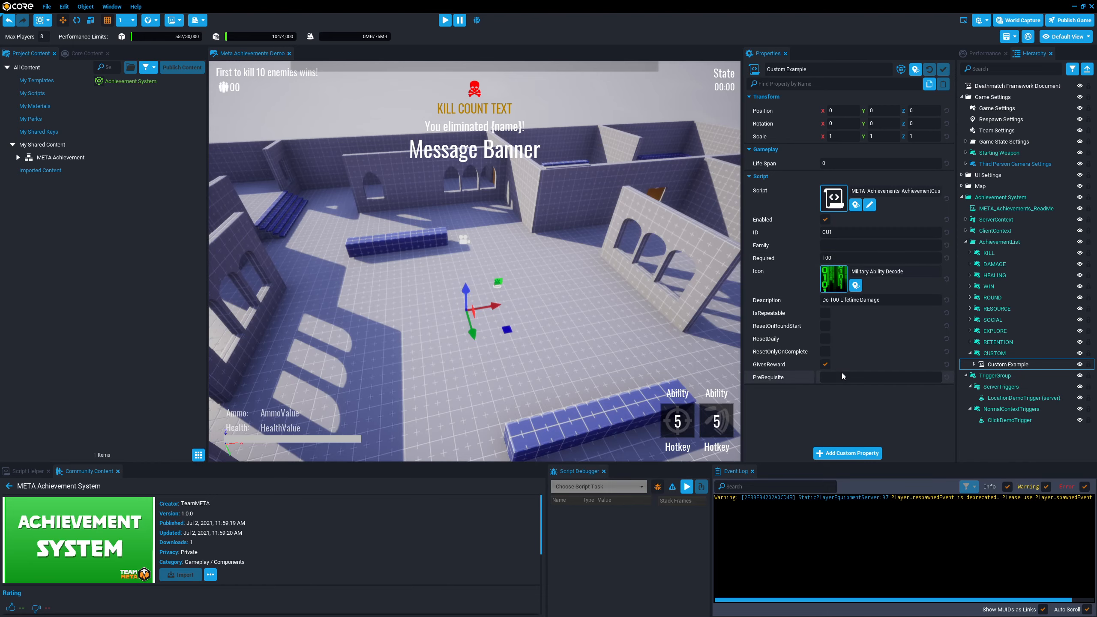
Expand ServerContext and ClientContext in the Achievement System and open the server-side META_Achievements_API script in Visual Studio Code.
click(966, 219)
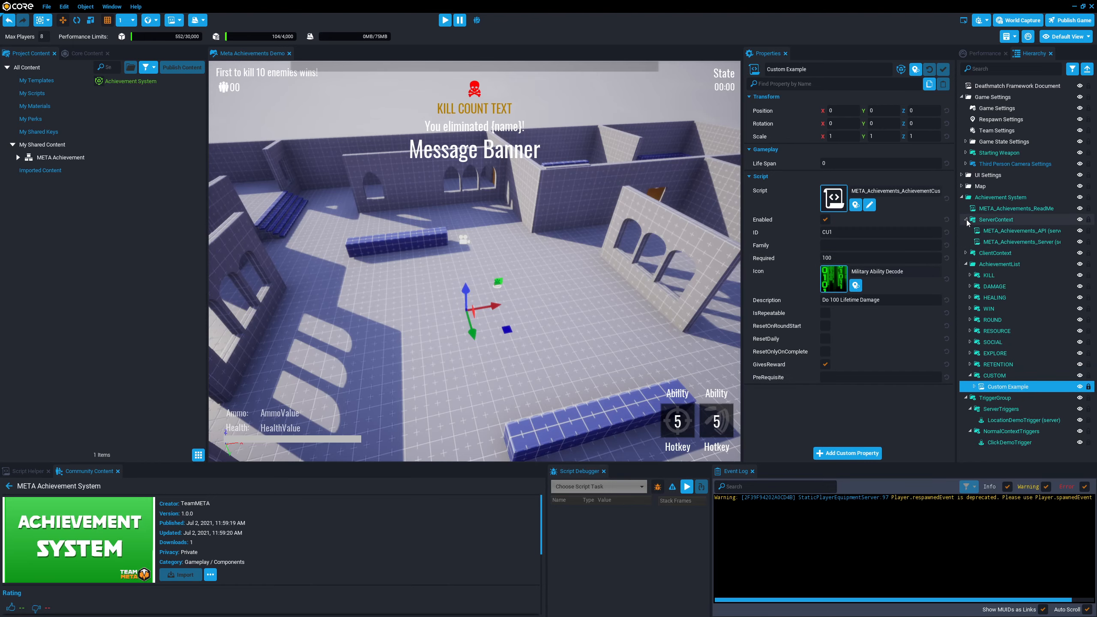
double_click(1013, 233)
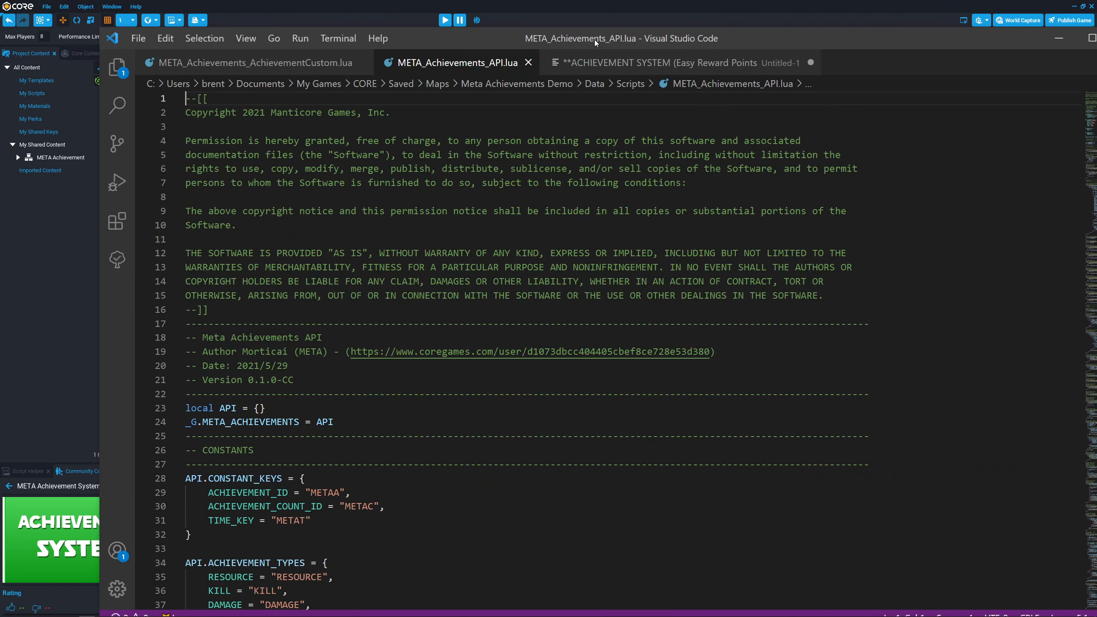
drag(595, 40, 546, 66)
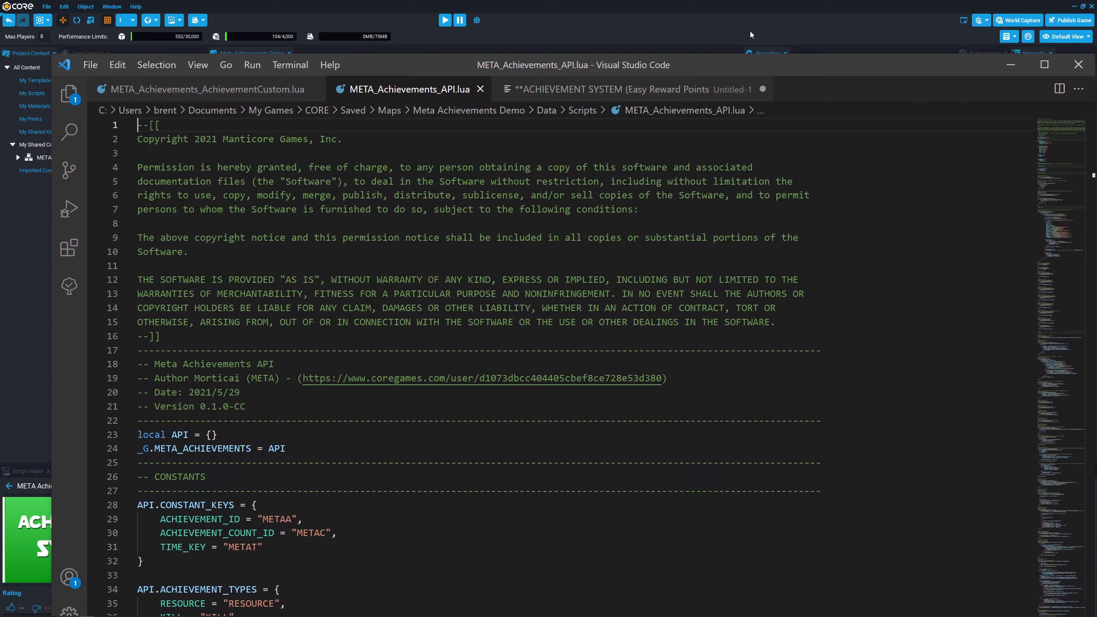
click(752, 34)
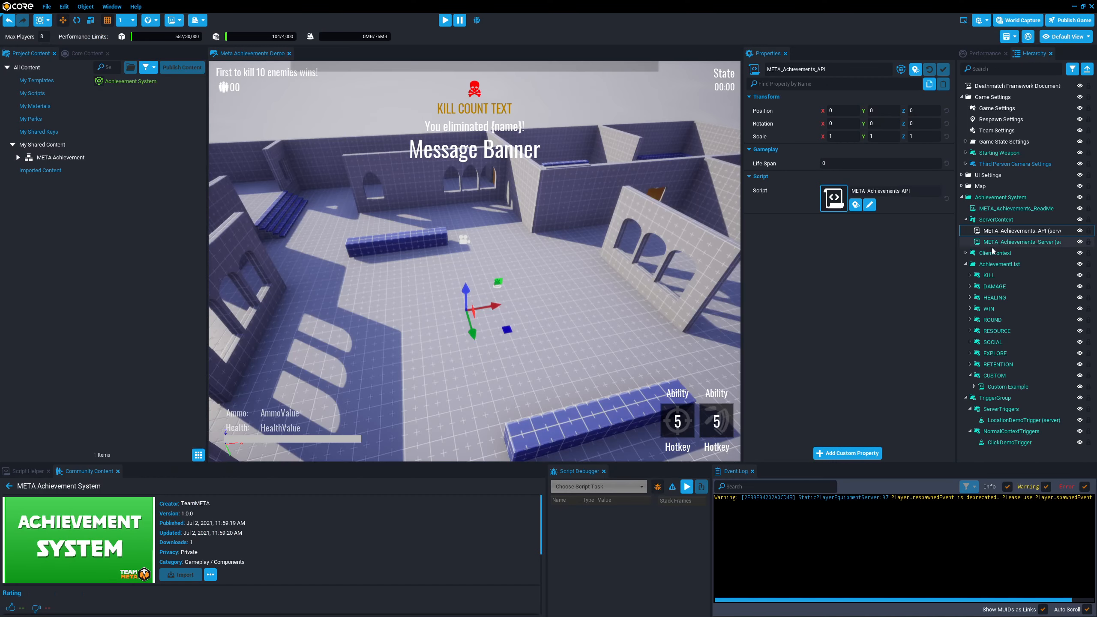
click(966, 253)
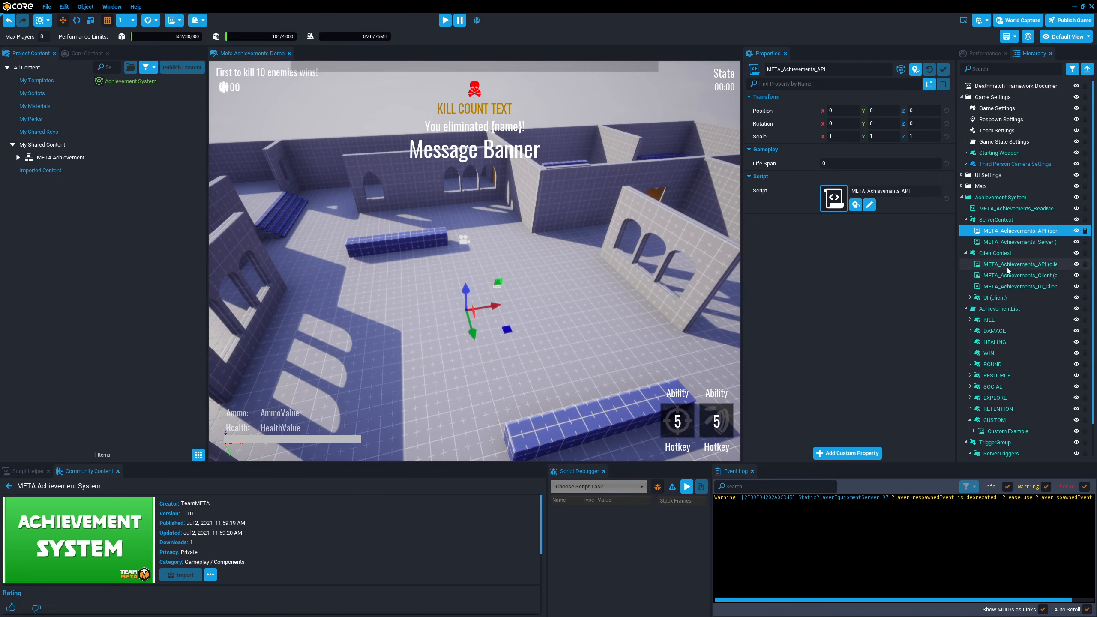
double_click(1012, 231)
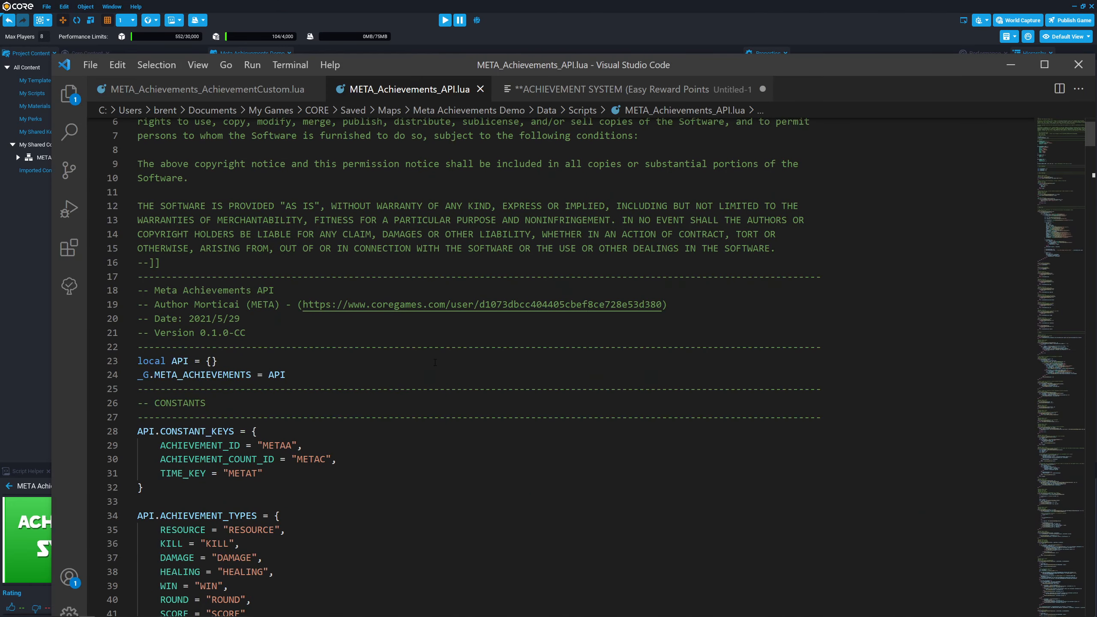
Examine META_Achievements_API.lua from its constants through the achievement registration, getter and CHECKS functions.
scroll(383, 369, down, 2)
mouse_move(252, 304)
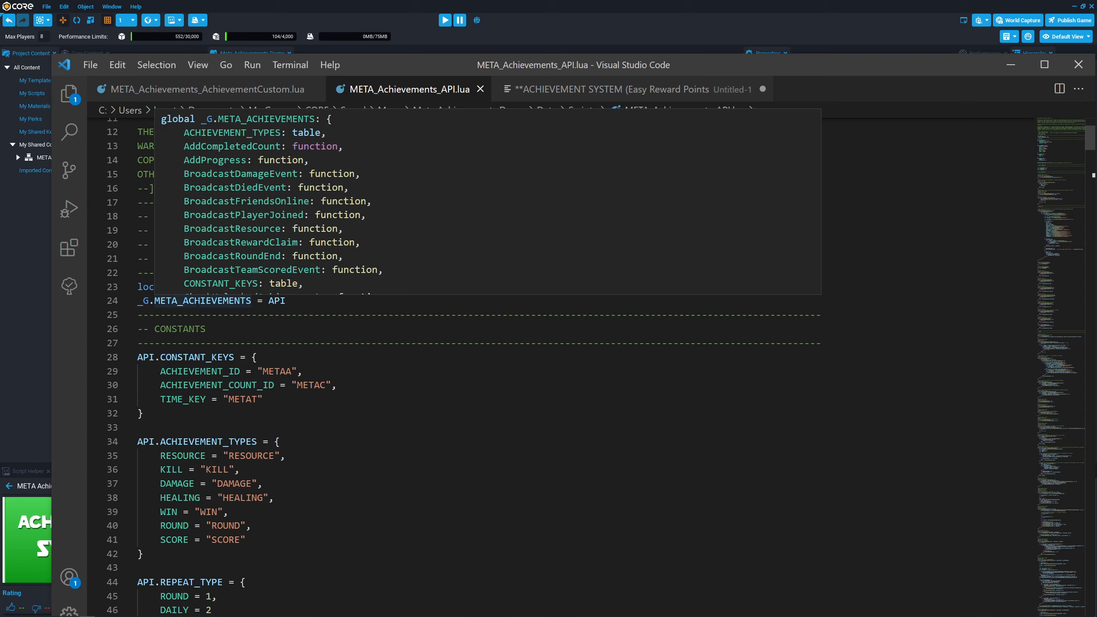
scroll(354, 366, down, 2)
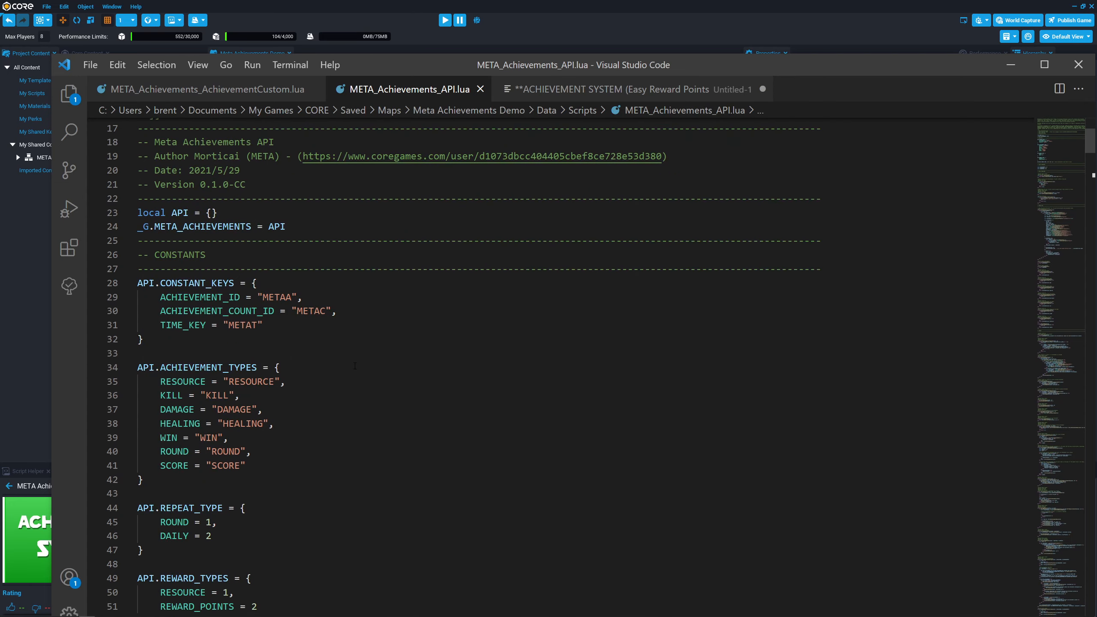
drag(550, 67, 529, 29)
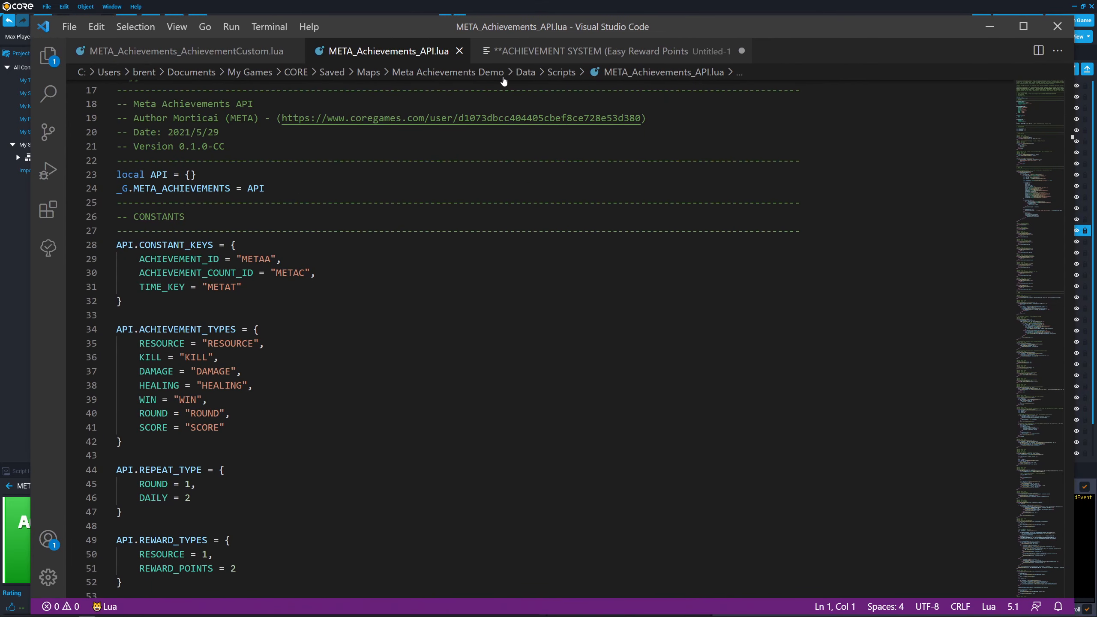
scroll(372, 322, down, 6)
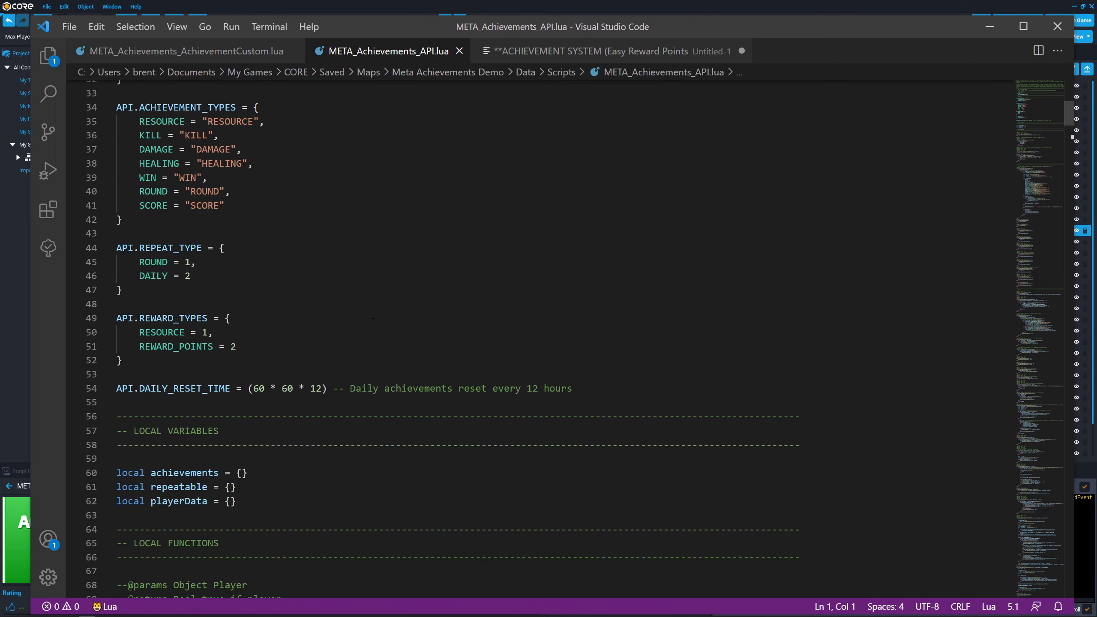
scroll(373, 322, down, 15)
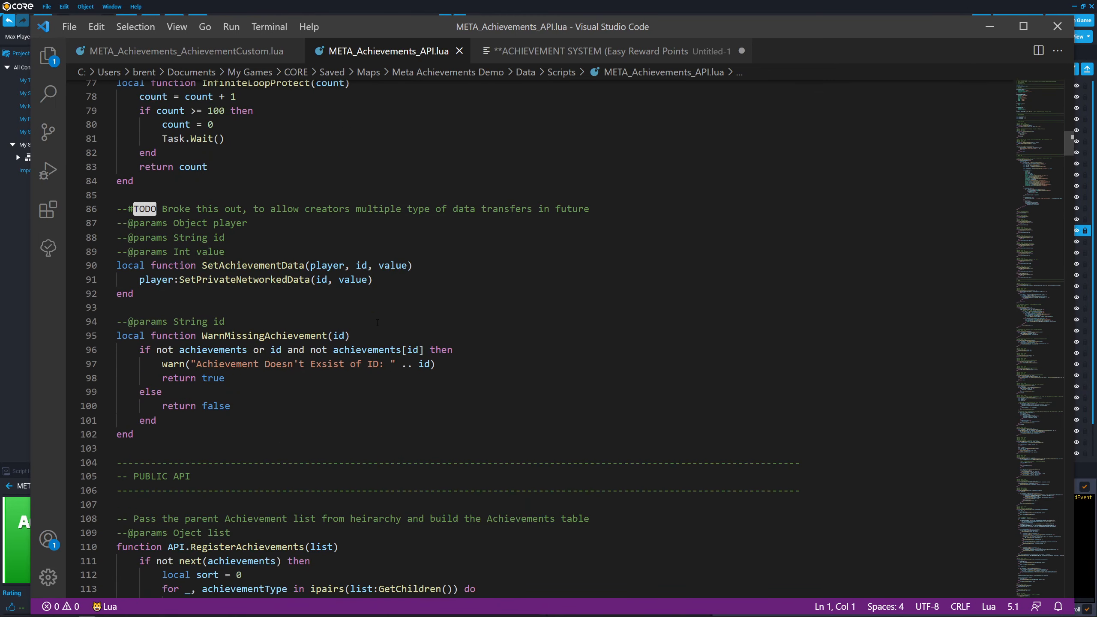
scroll(377, 322, down, 14)
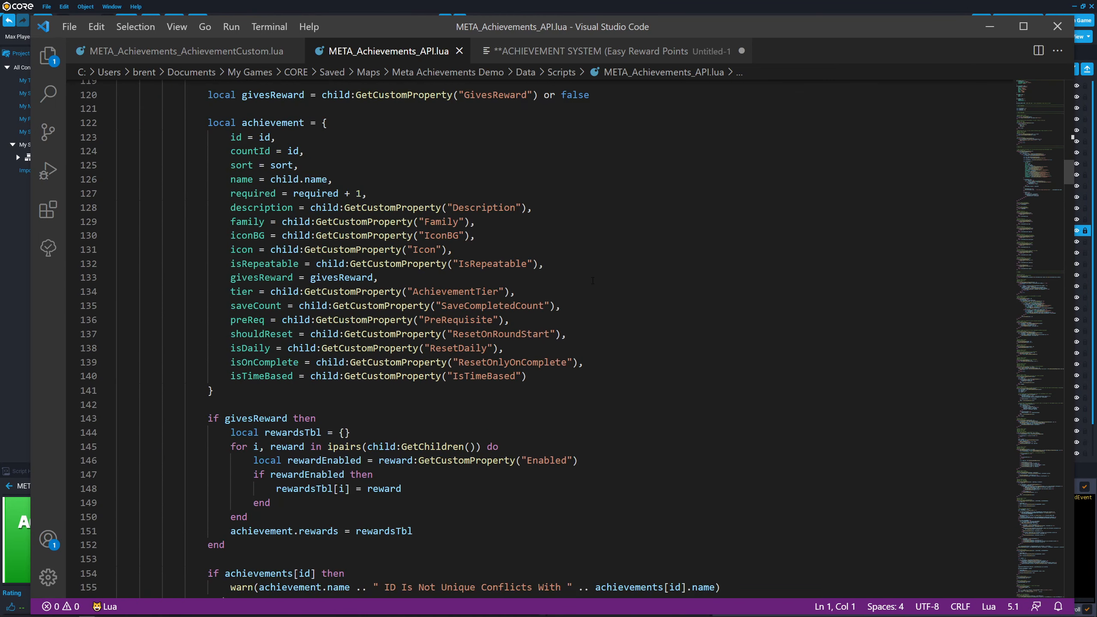
scroll(593, 279, down, 18)
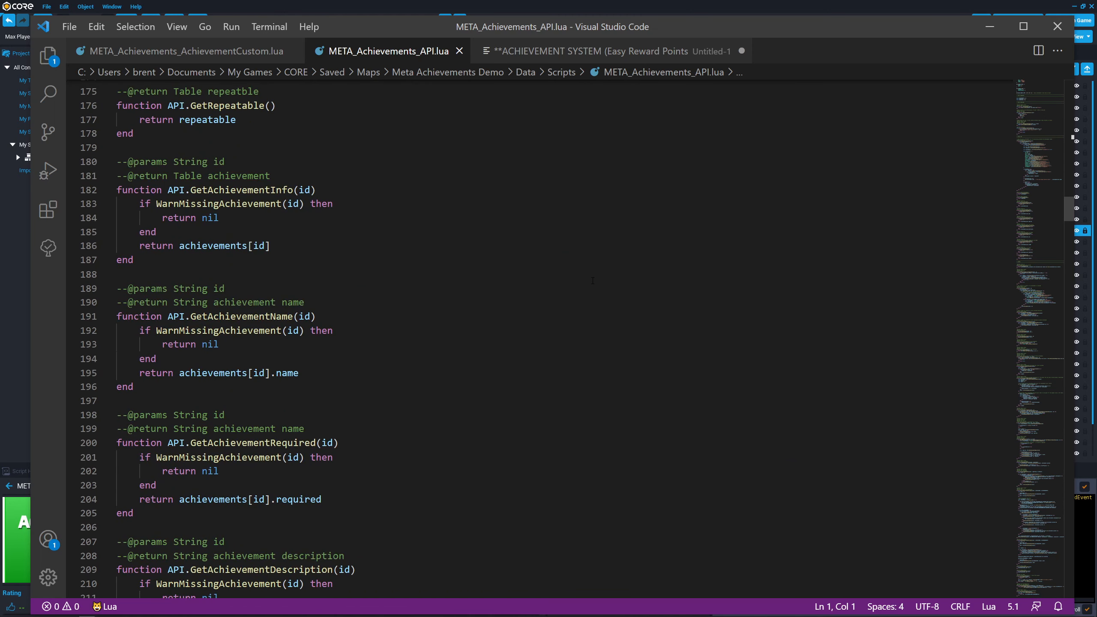
scroll(581, 377, down, 13)
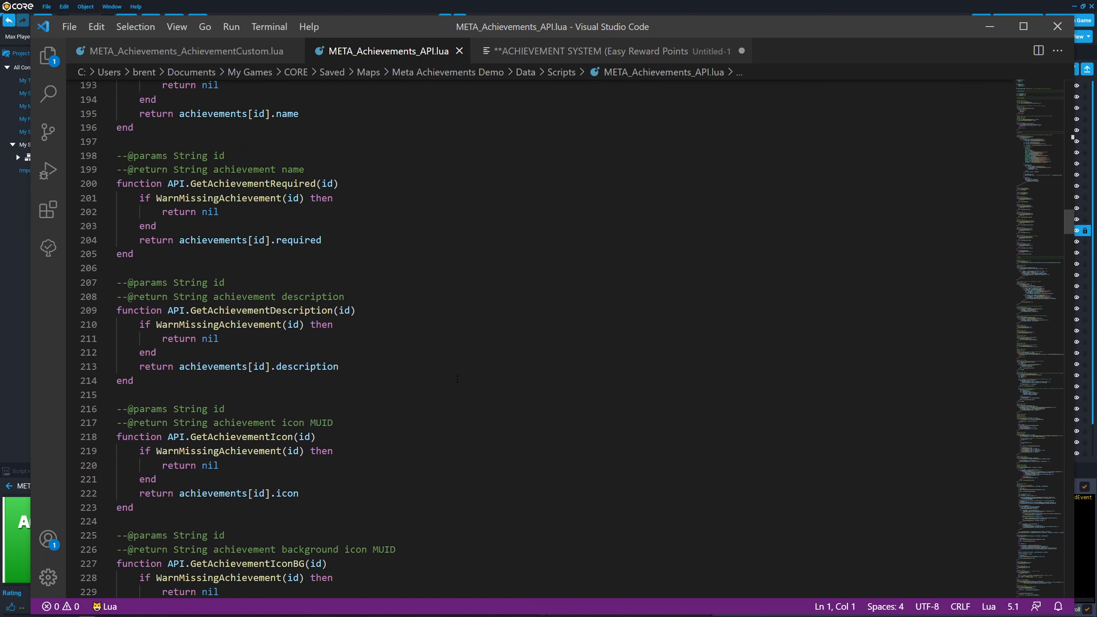
scroll(456, 378, down, 11)
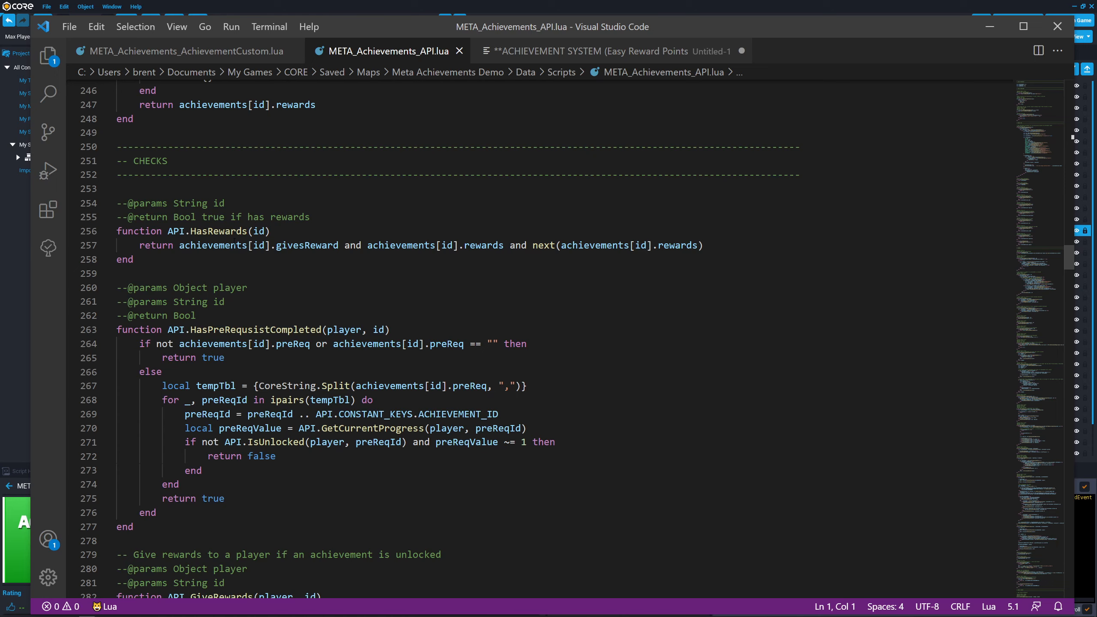
scroll(405, 338, down, 6)
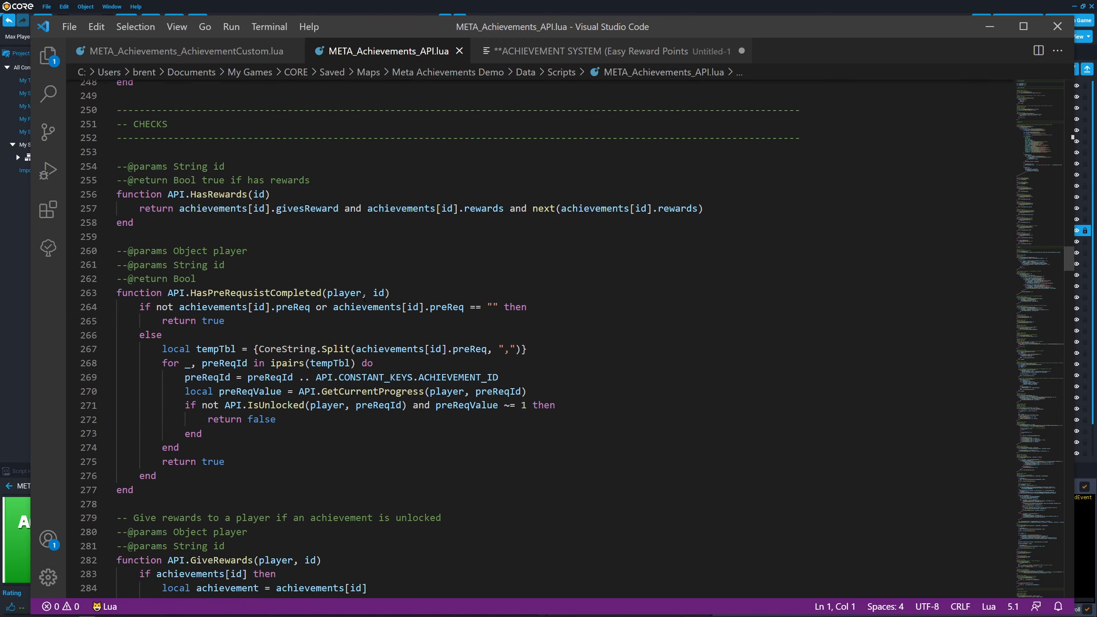
scroll(405, 338, up, 15)
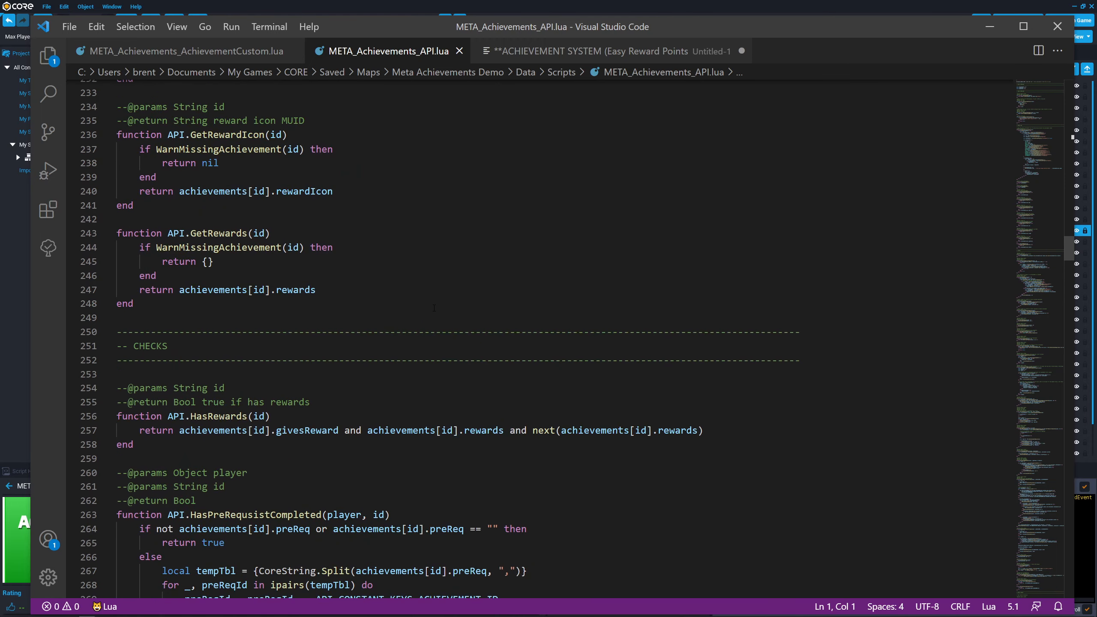
Find the _G.META_ACHIEVEMENTS declaration near the start of the API script and search the file for "addprogre".
drag(1038, 239, 1030, 98)
drag(231, 368, 116, 369)
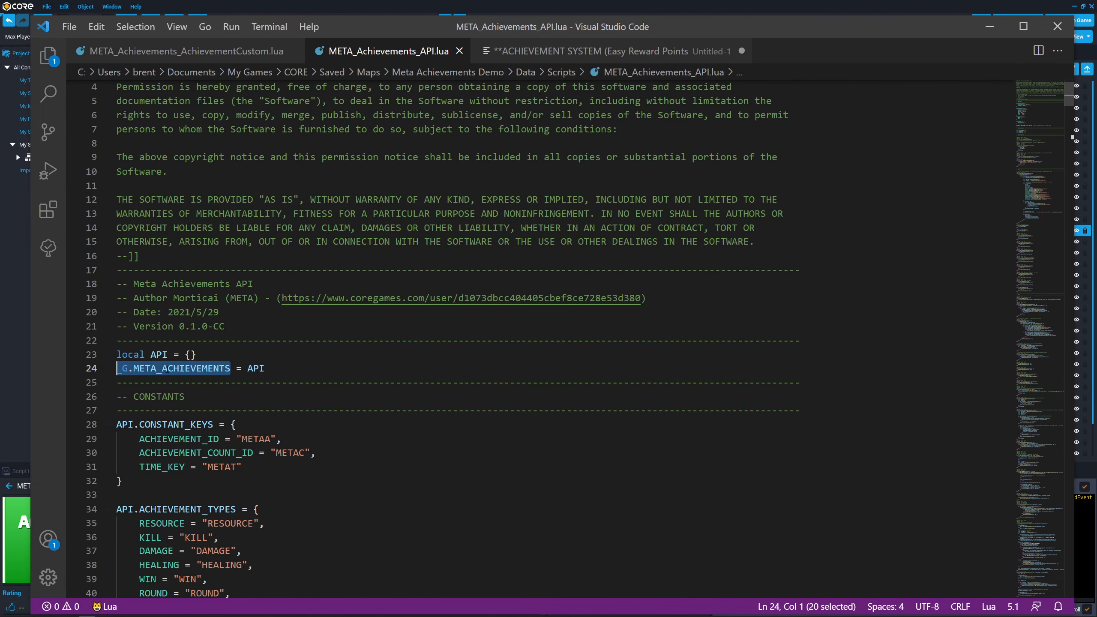
drag(1030, 124, 1039, 265)
key(ctrl+f)
text(addprogre)
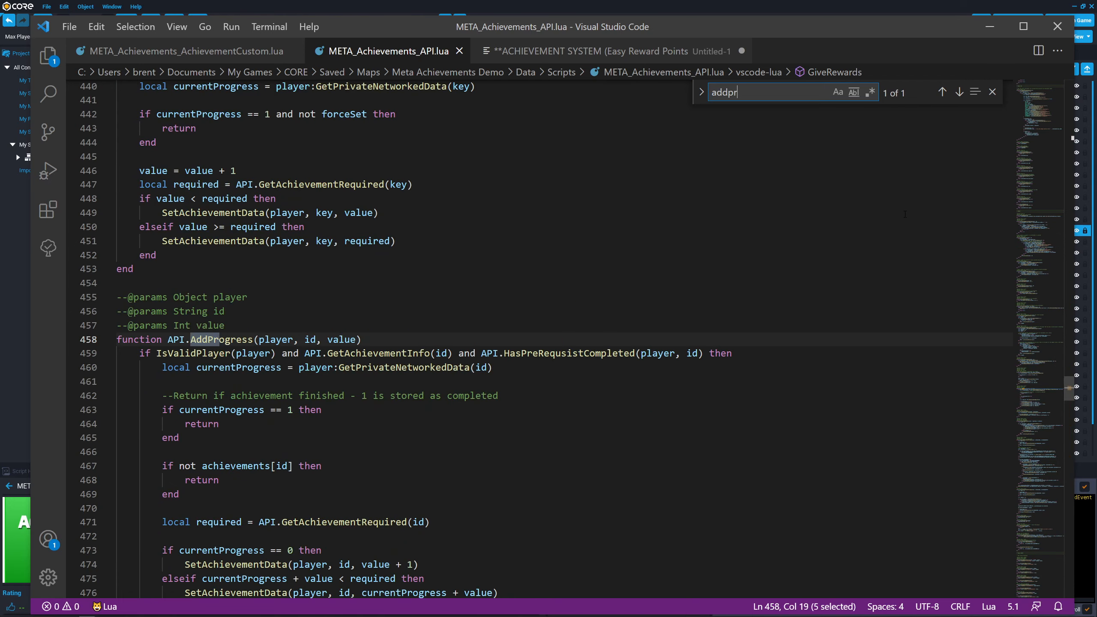
Write the sample call _G.META_ACHIEVEMENTS.AddProgress(player, id, value) above the API.AddProgress function, copying the function name and parameters from its definition.
click(165, 281)
key(Return)
key(Return)
text(_G.MET)
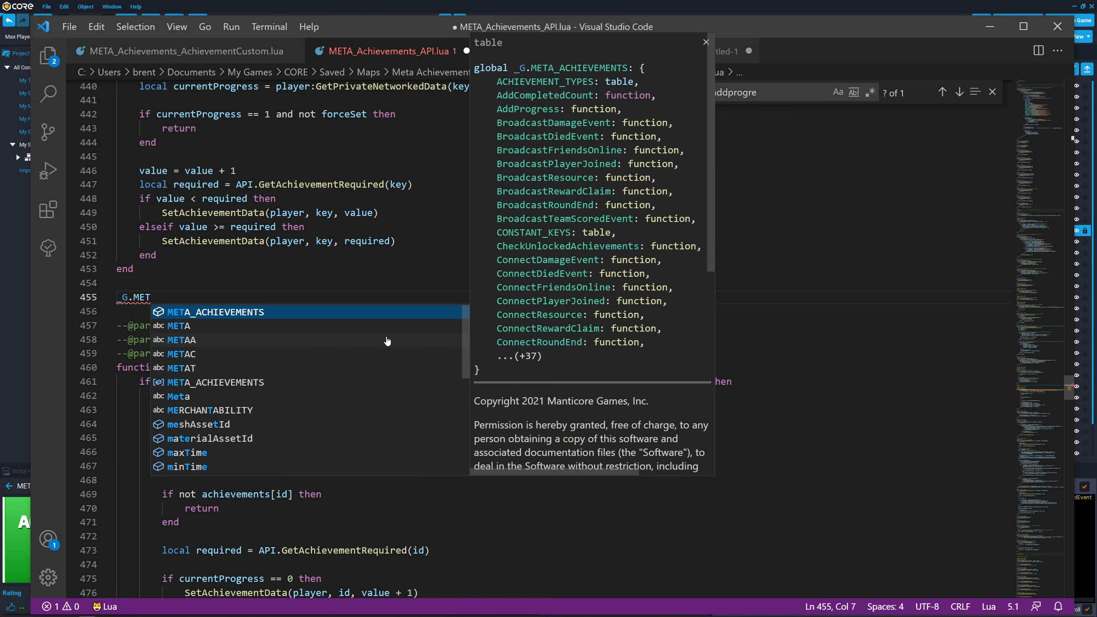
key(Return)
right_click(389, 341)
key(Escape)
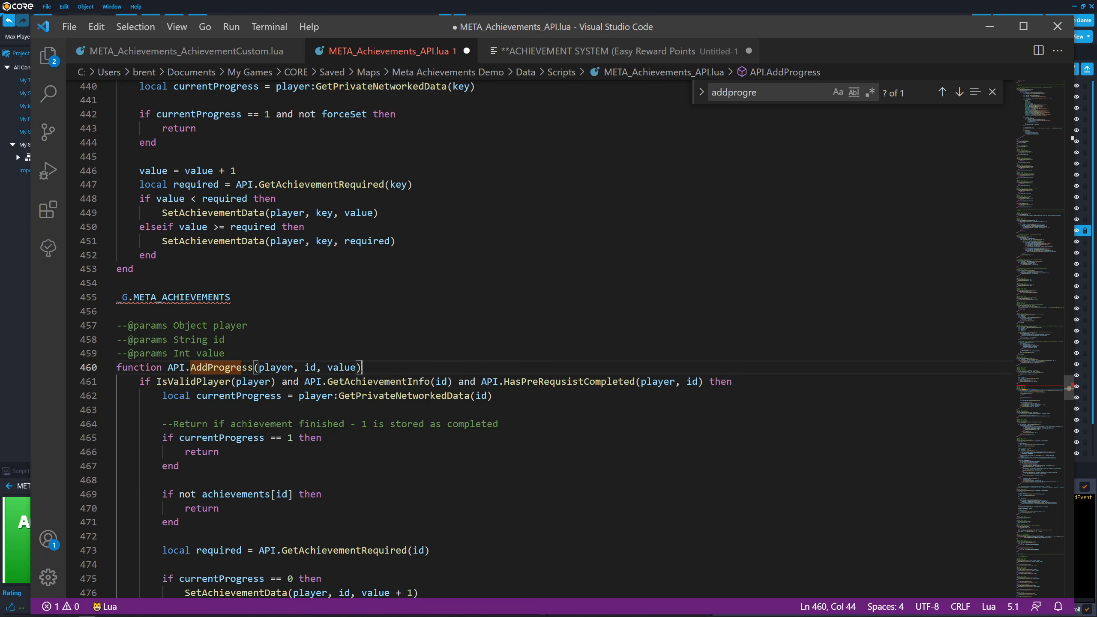
drag(361, 367, 191, 367)
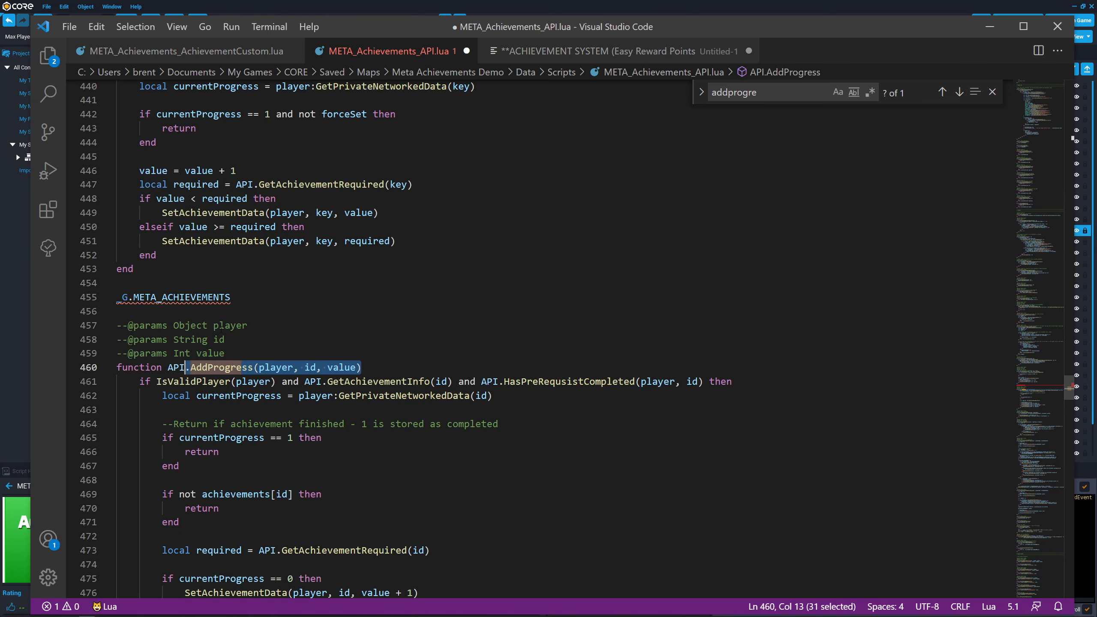
key(ctrl+c)
click(302, 297)
key(ctrl+v)
click(477, 331)
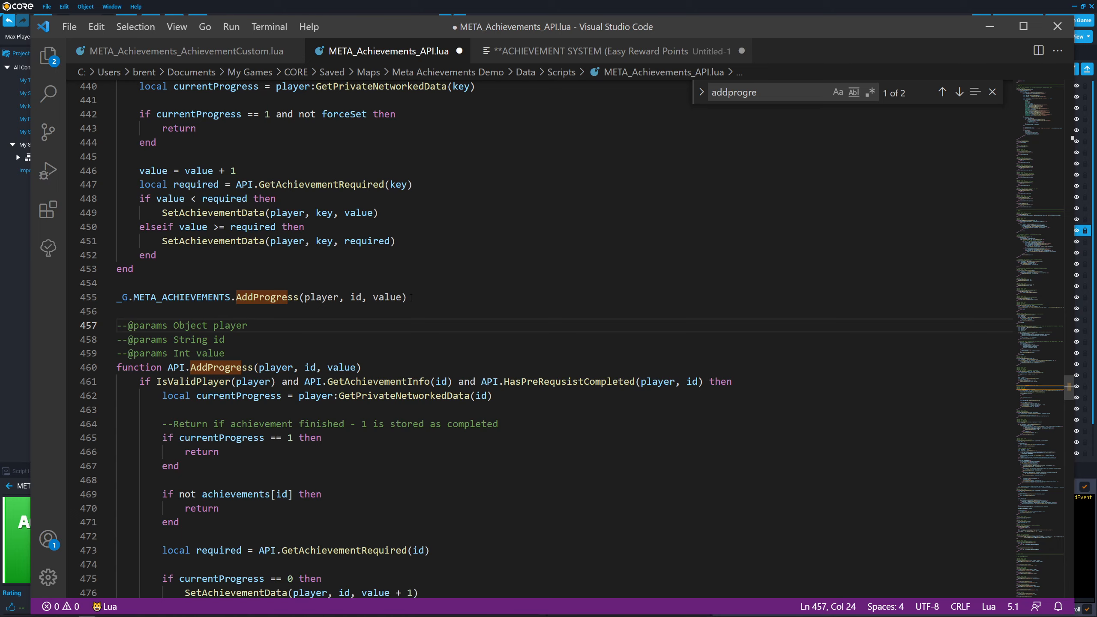
Delete the sample AddProgress call and the extra blank lines above the function's parameter comments.
drag(410, 297, 117, 297)
key(BackSpace)
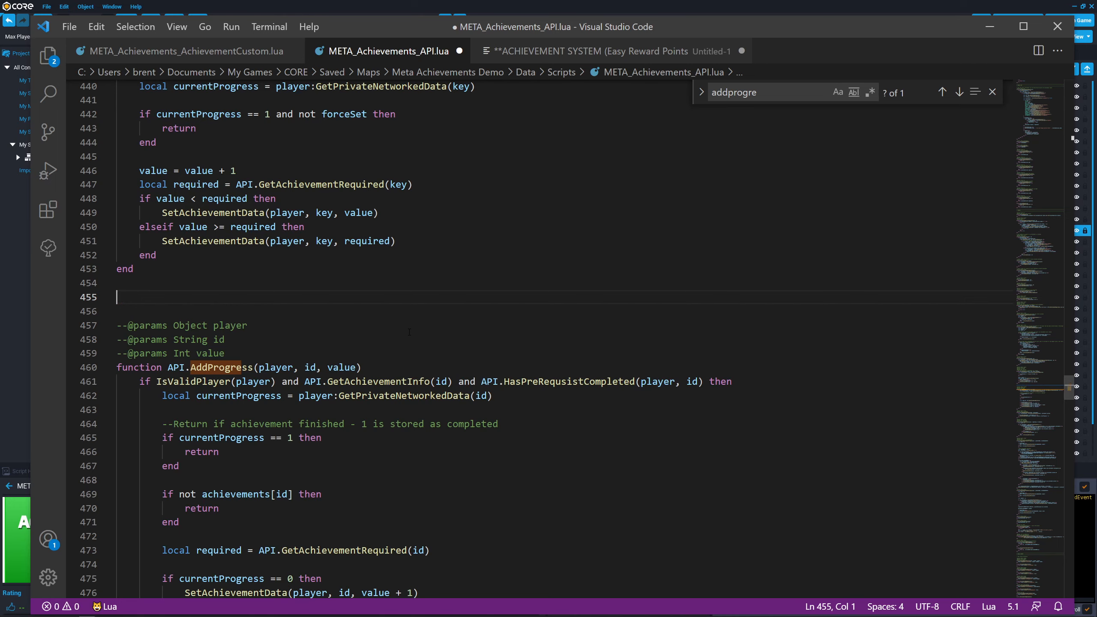
key(Delete)
key(Delete)
Examine the API functions from AddProgress through LoadAchievementStorage, close the search, and return to the Core editor.
scroll(368, 319, down, 7)
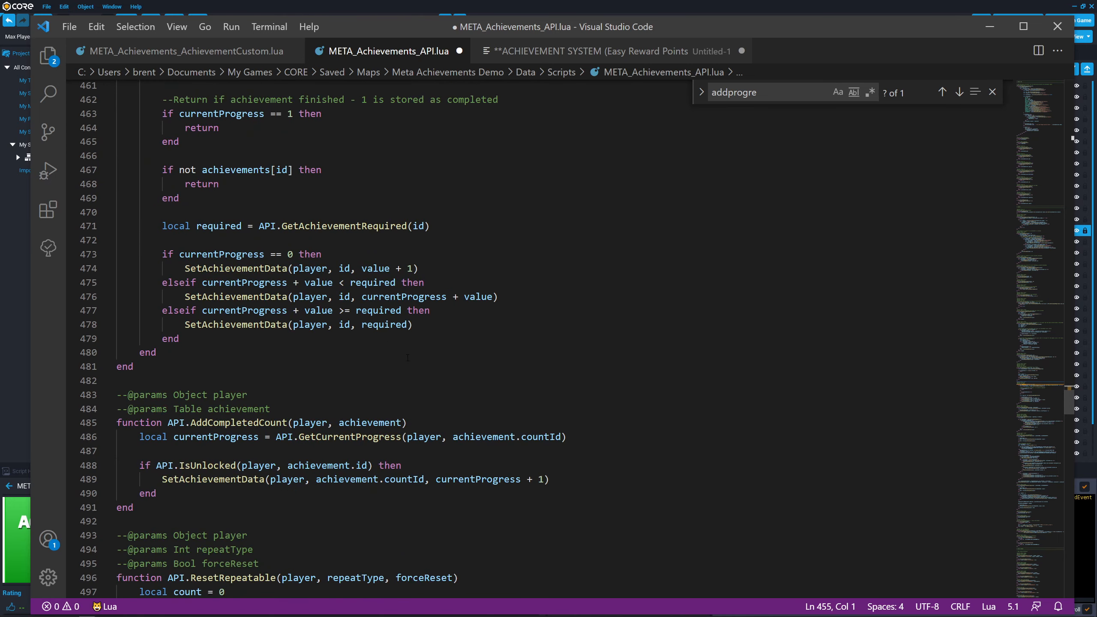
scroll(316, 412, down, 2)
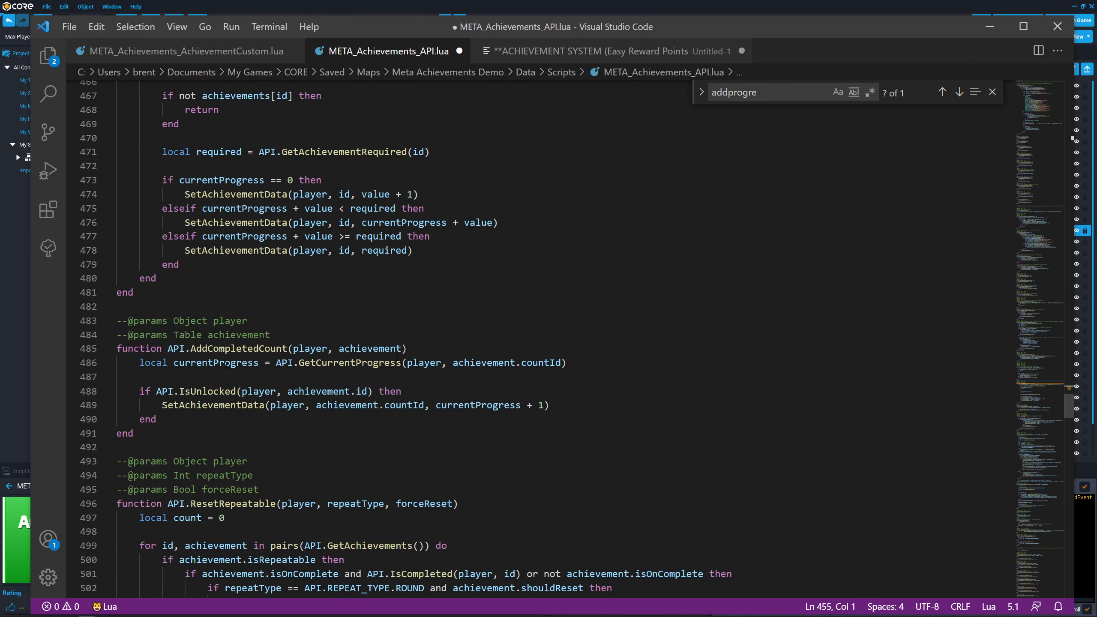
scroll(540, 394, down, 2)
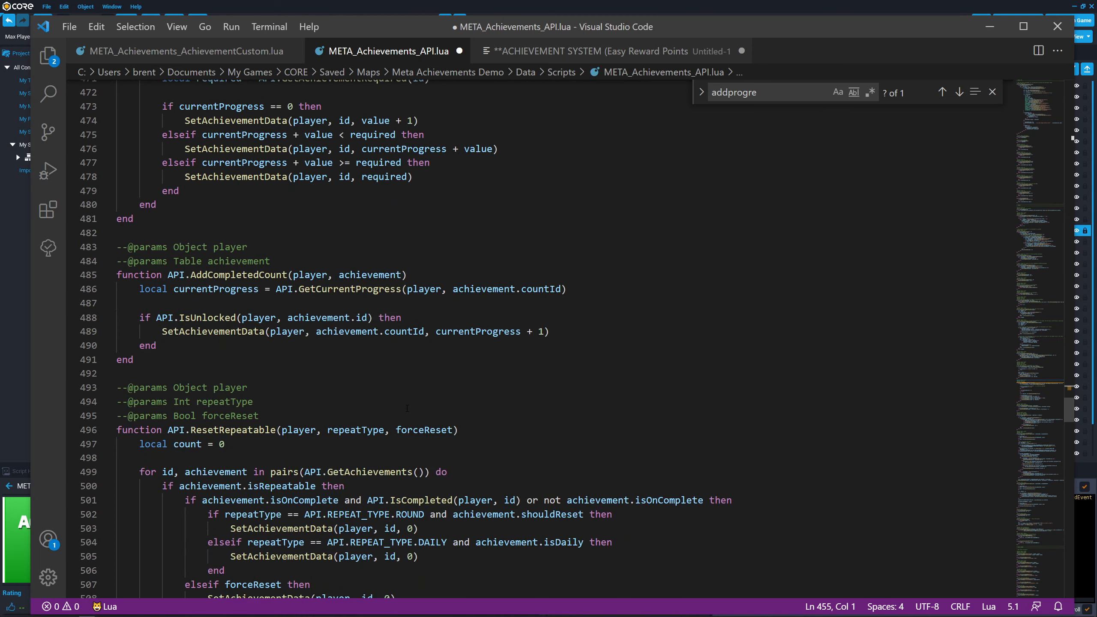
scroll(404, 407, down, 4)
click(990, 95)
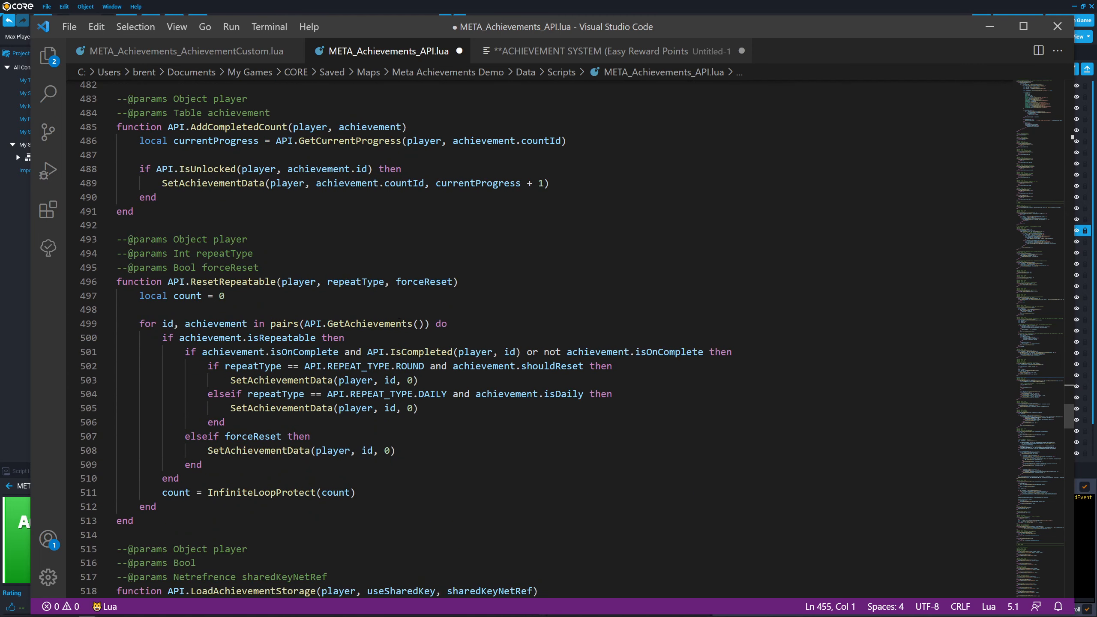
scroll(448, 314, down, 3)
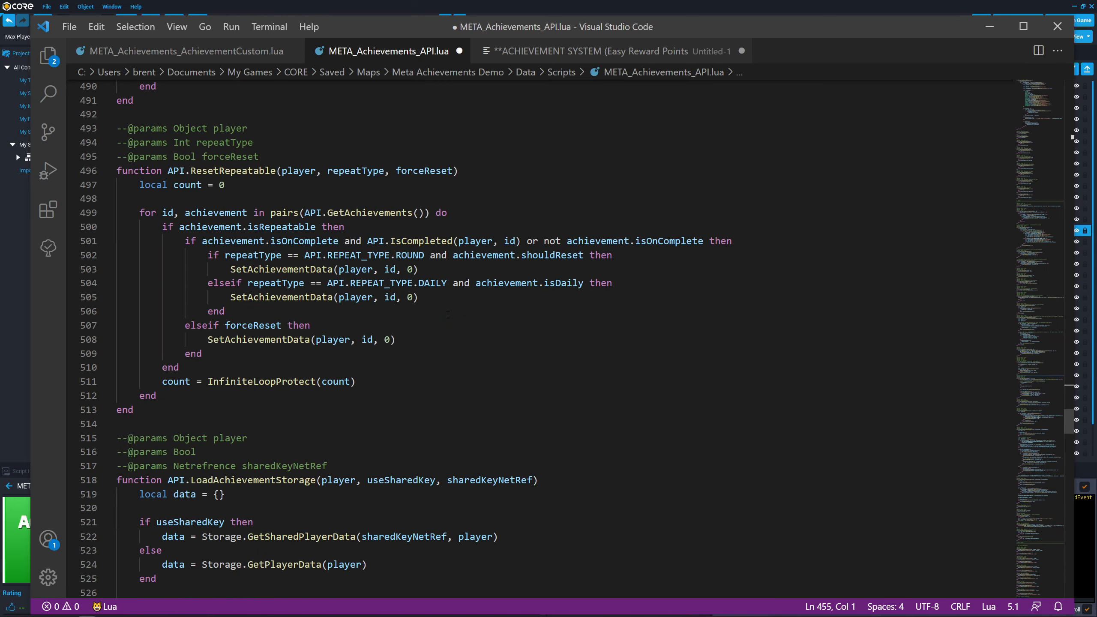
scroll(448, 314, down, 15)
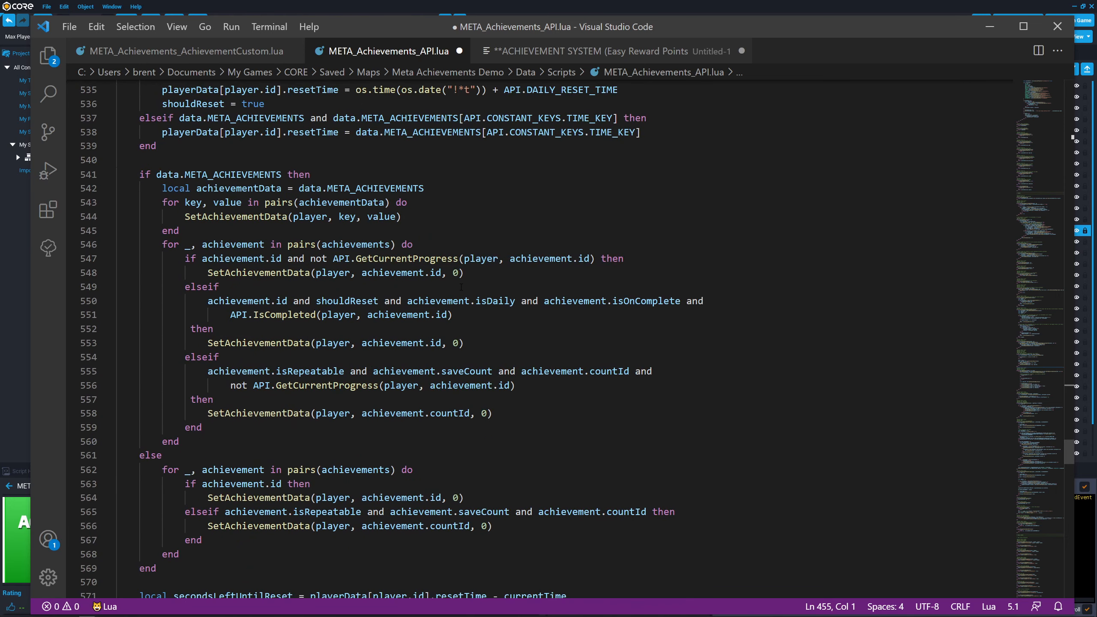
scroll(461, 287, down, 3)
click(983, 30)
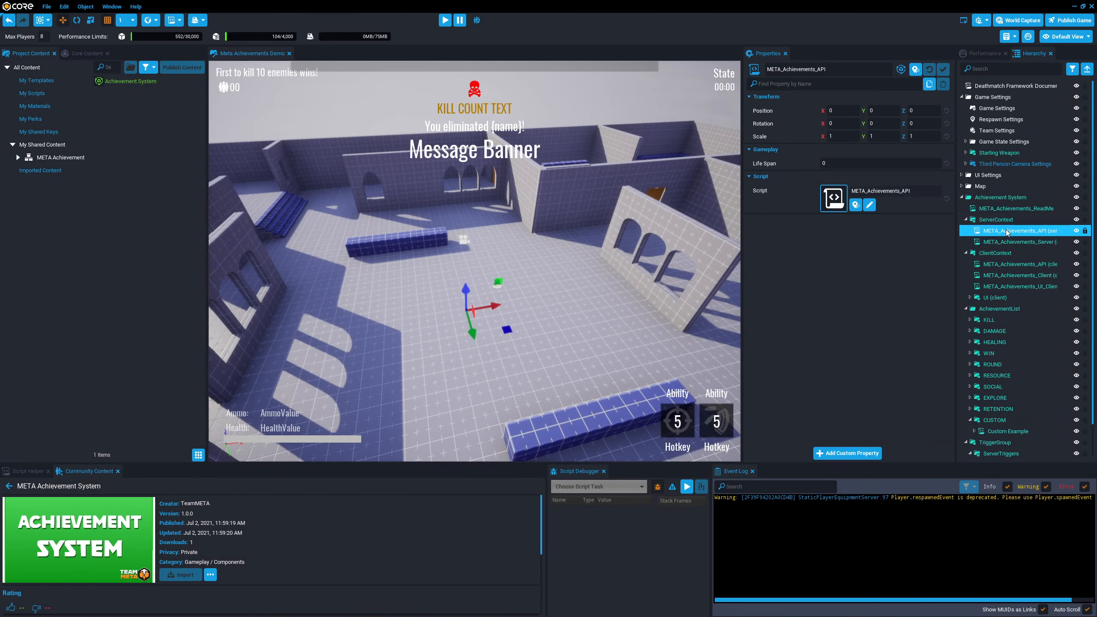
Enable multiplayer preview with 2 players and start the game preview.
scroll(1005, 263, down, 1)
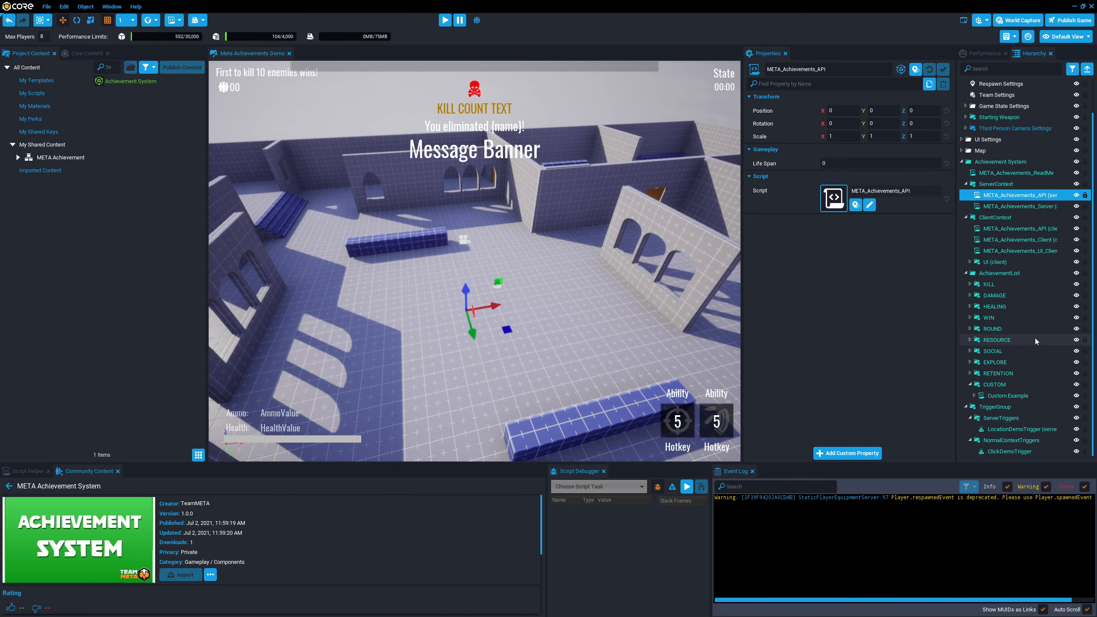
click(476, 20)
click(505, 20)
click(499, 53)
click(447, 21)
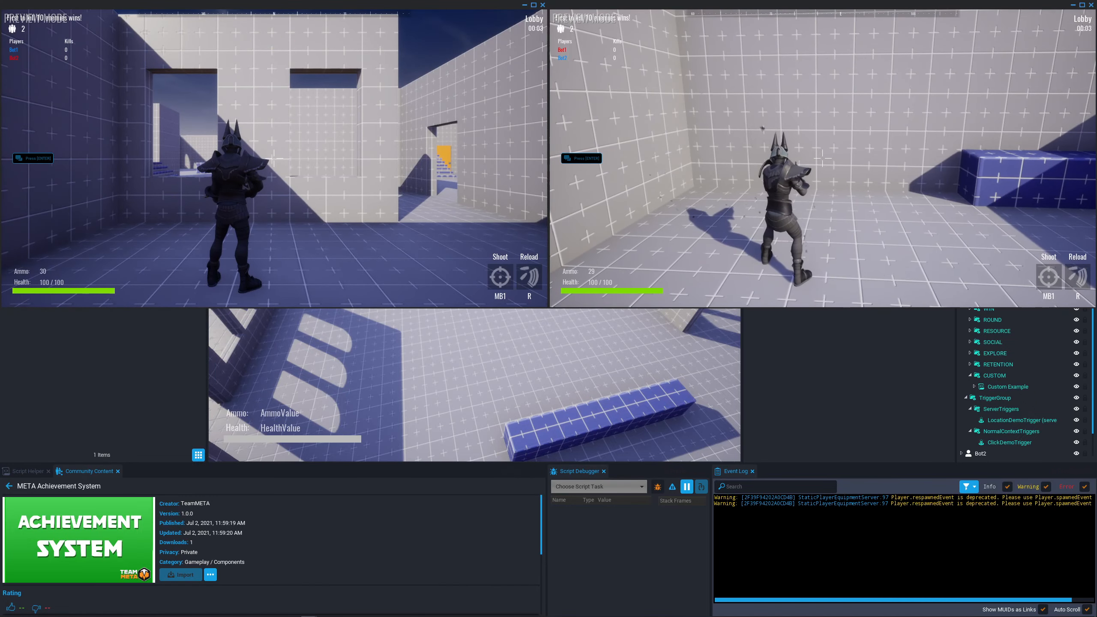
Open the achievement list in the first player's preview and claim the Daily Login reward.
key(super)
click(388, 177)
key(w)
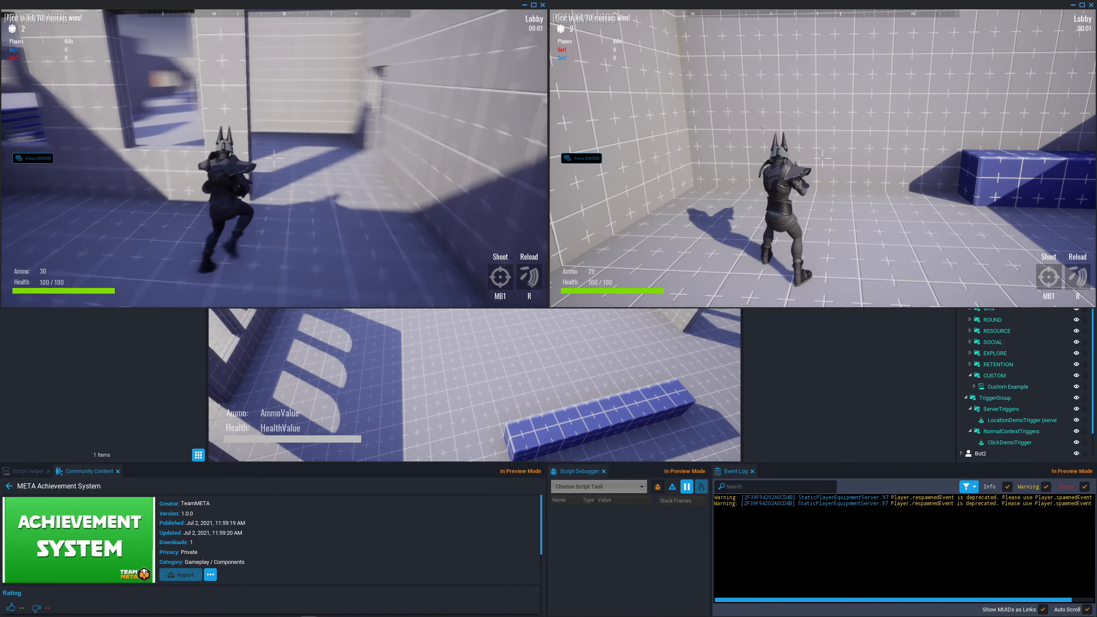
key(j)
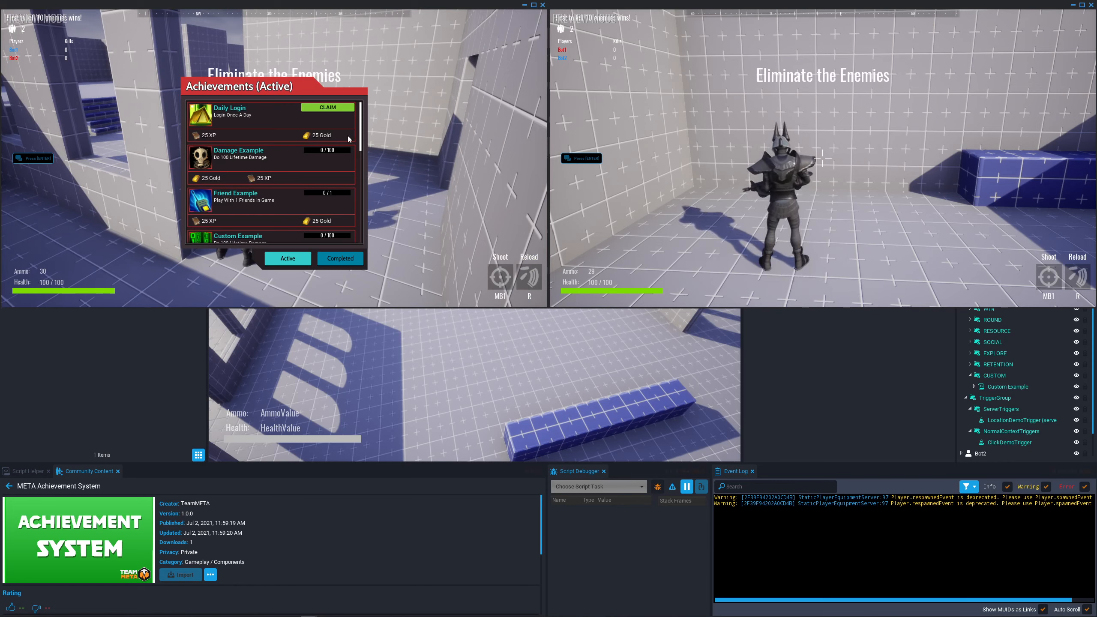
click(329, 110)
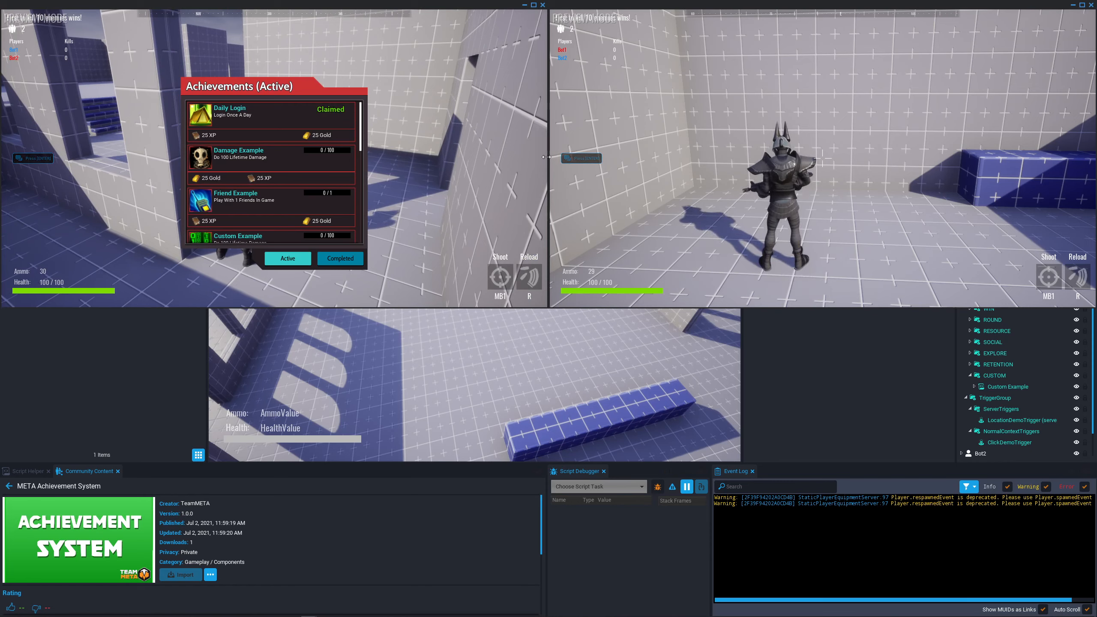
Claim the Daily Login reward in the second player's preview and close that player's achievement list.
key(super)
click(755, 155)
key(j)
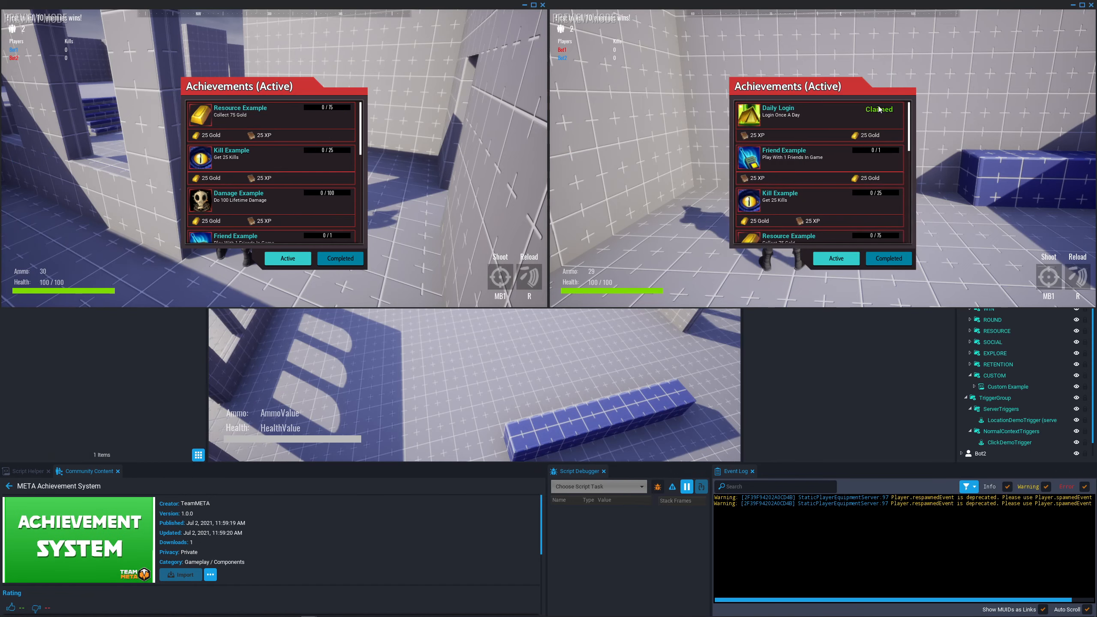
key(j)
Run the first player into the location trigger to unlock the Overlap Example achievement, and check the achievement list.
key(super)
click(420, 120)
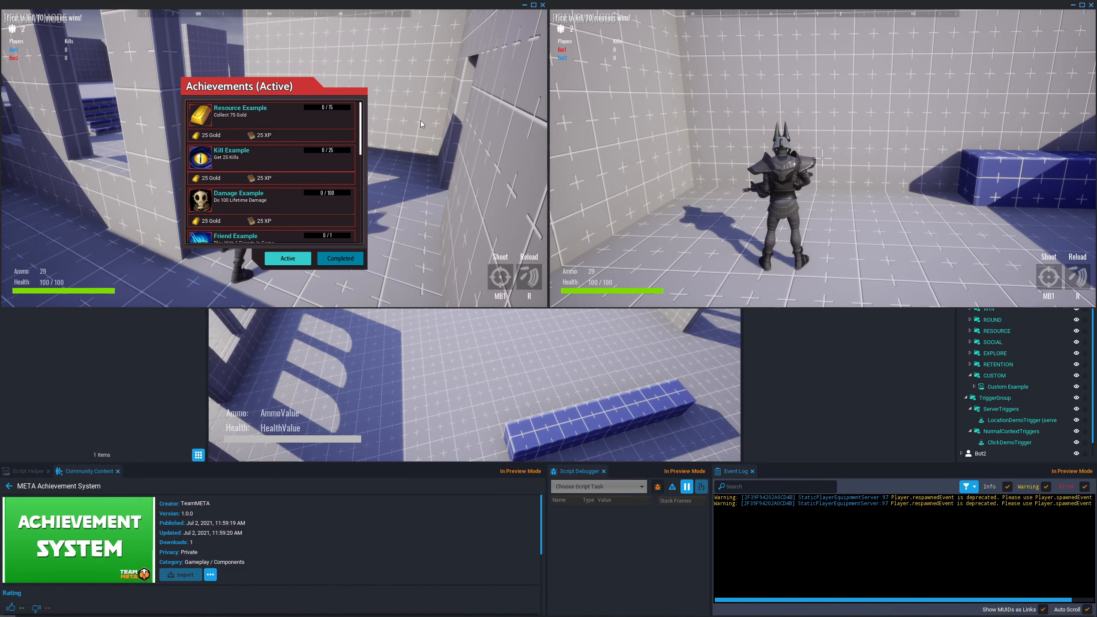
key(j)
key(w)
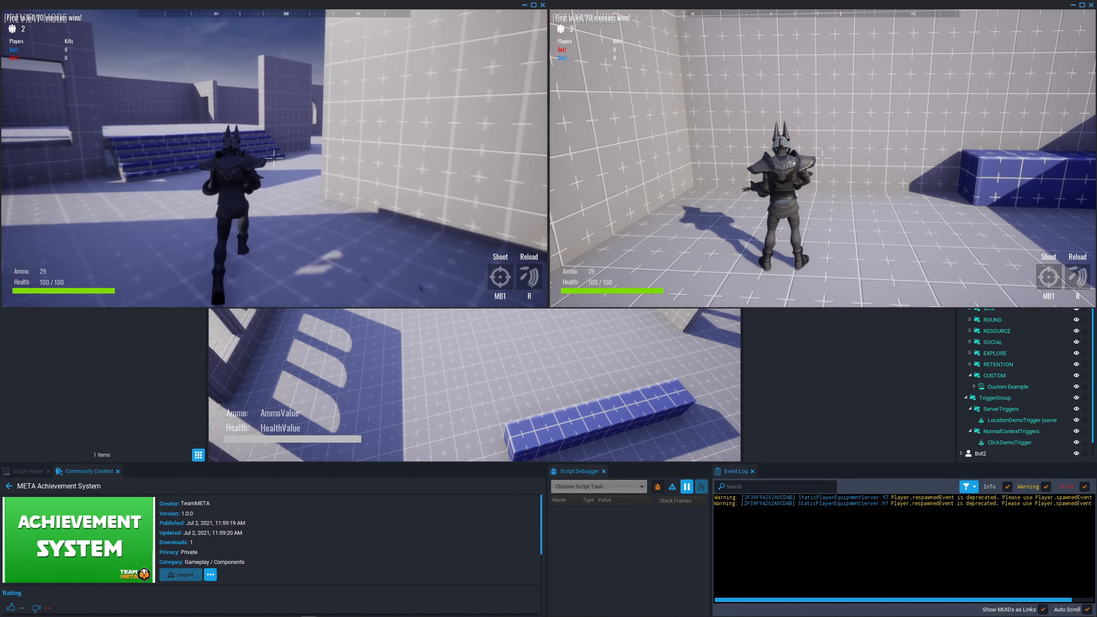
key(w)
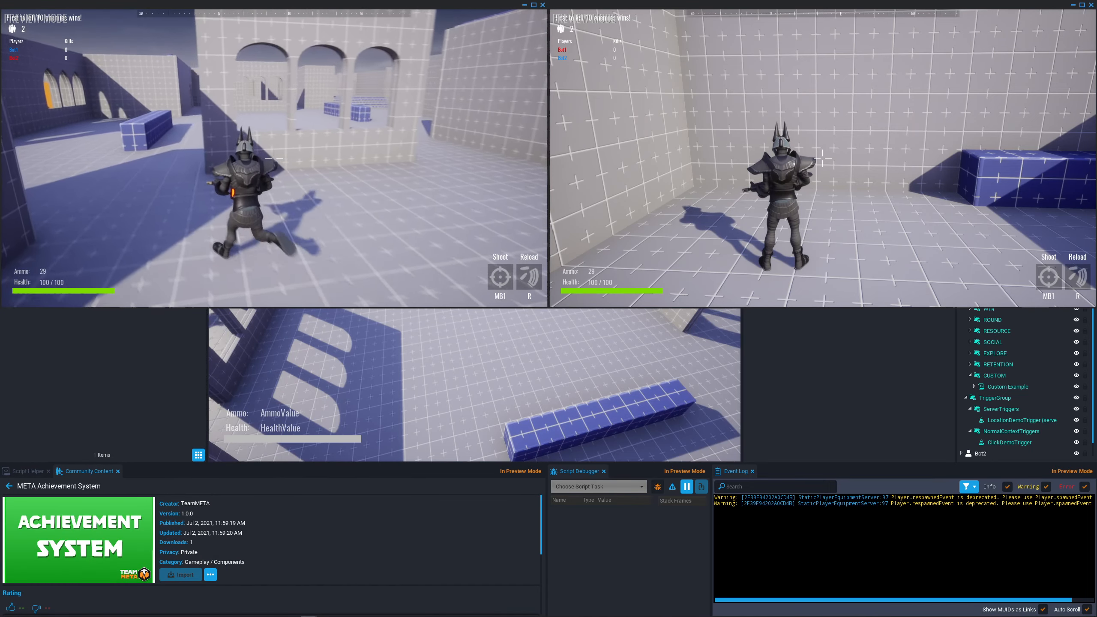
key(w)
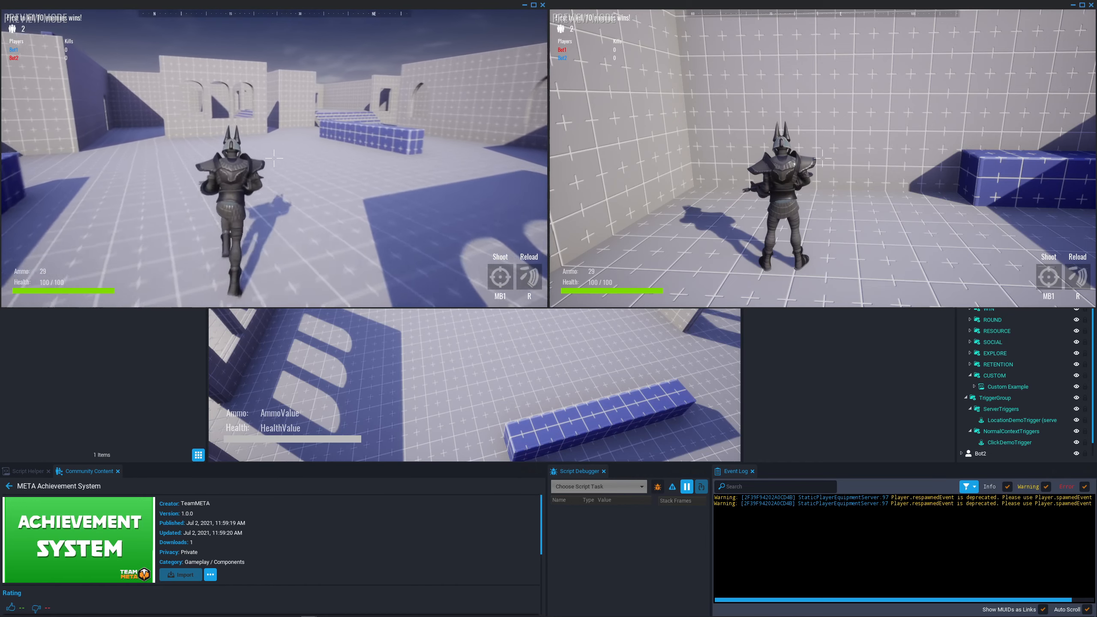
key(w)
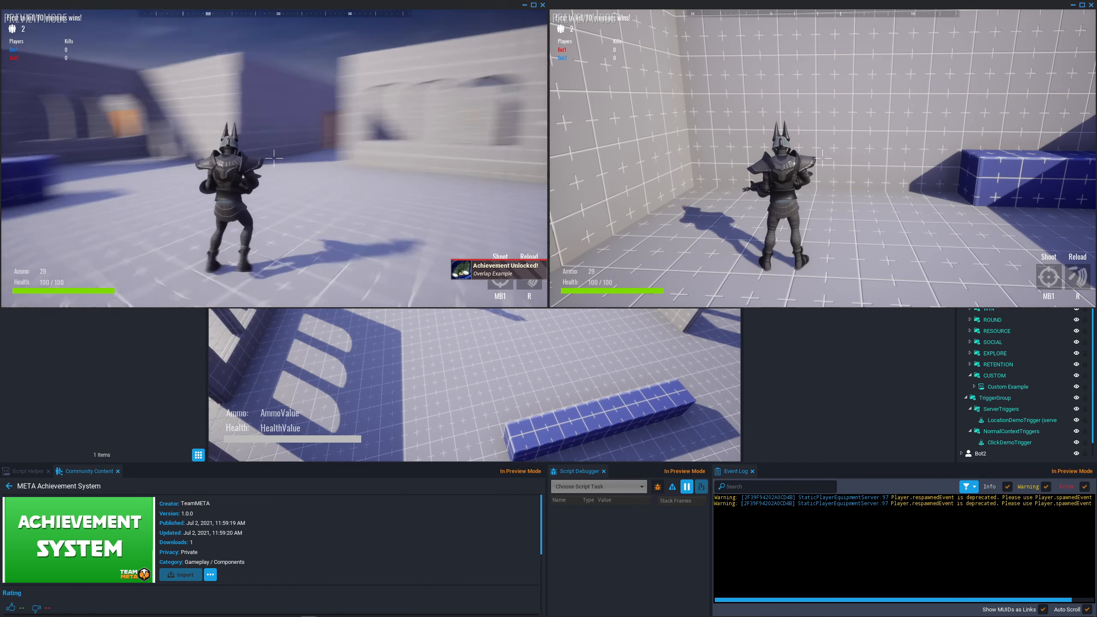
key(j)
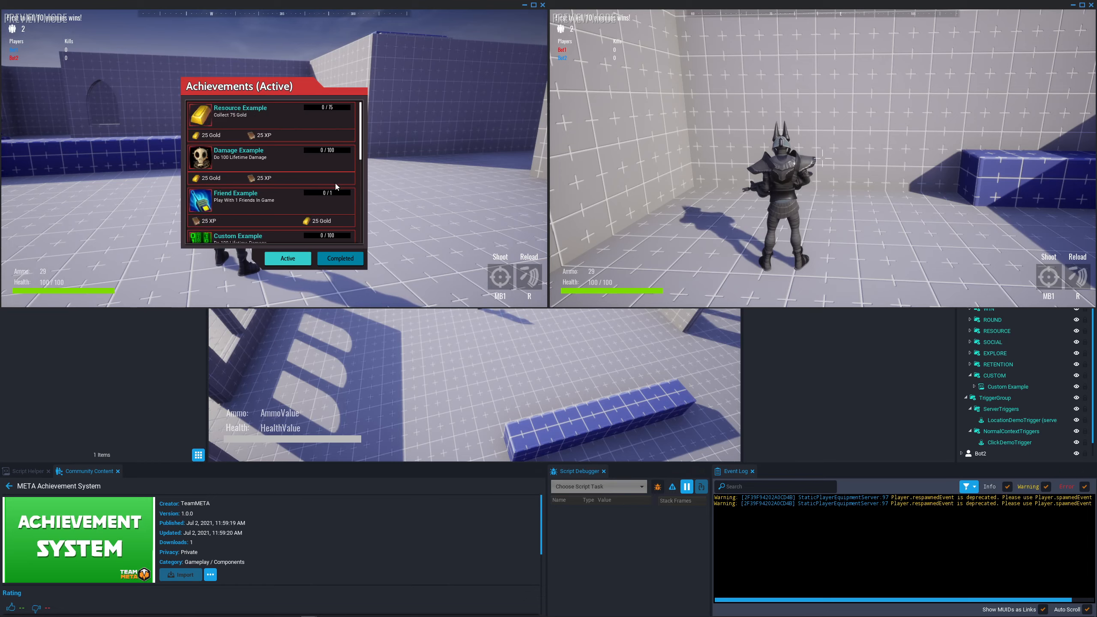
key(j)
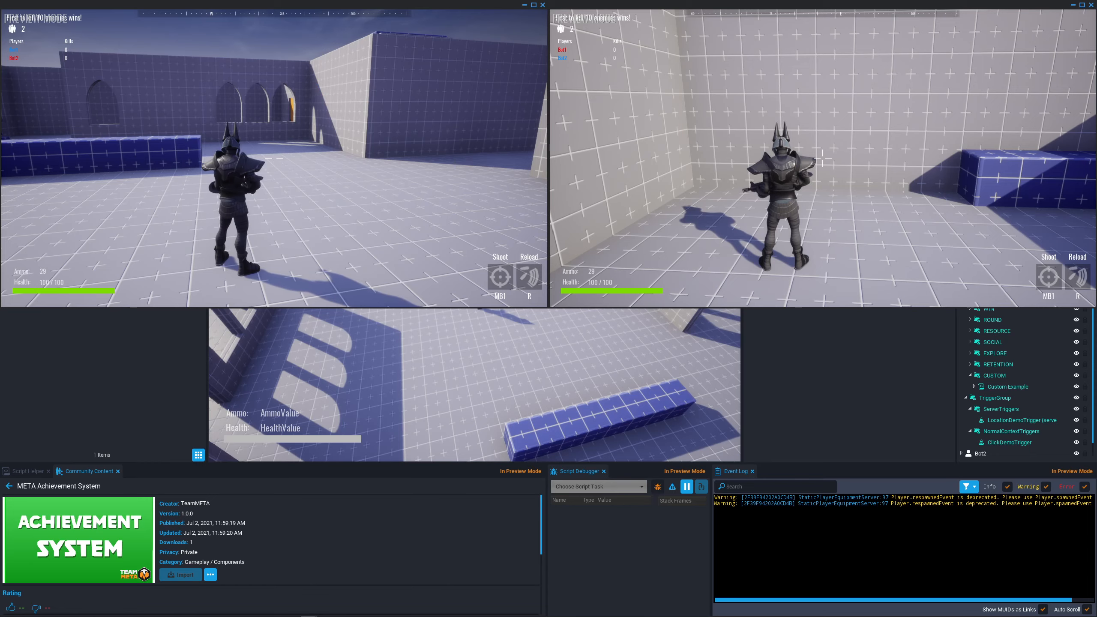
Send "gg" in the game chat as the first player and claim the Chat Example reward in the achievement list.
key(Return)
text(gg)
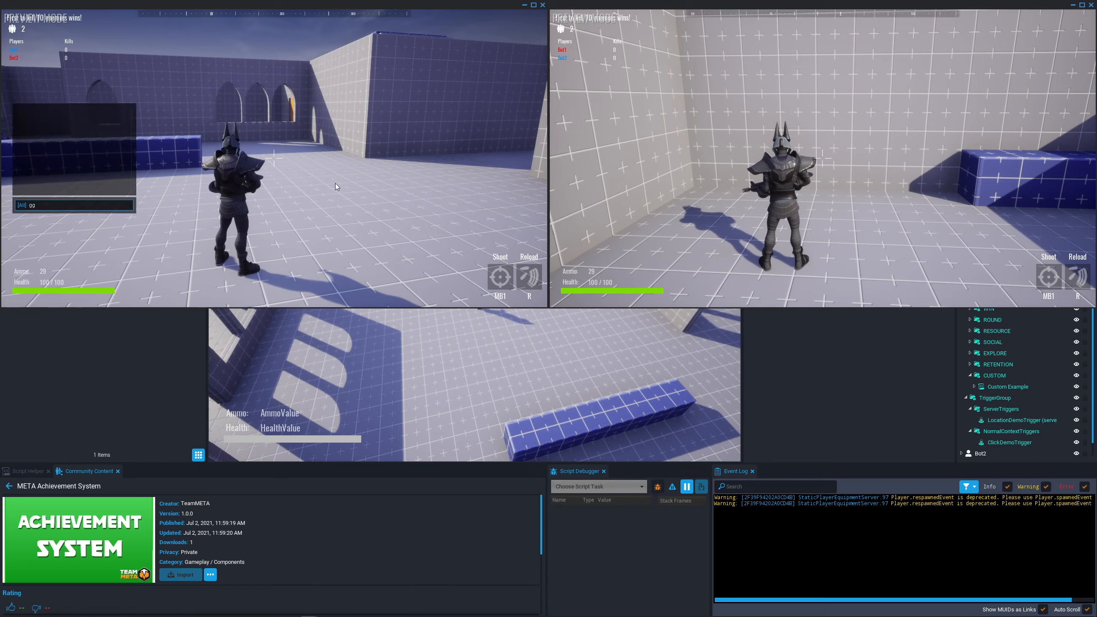
key(Return)
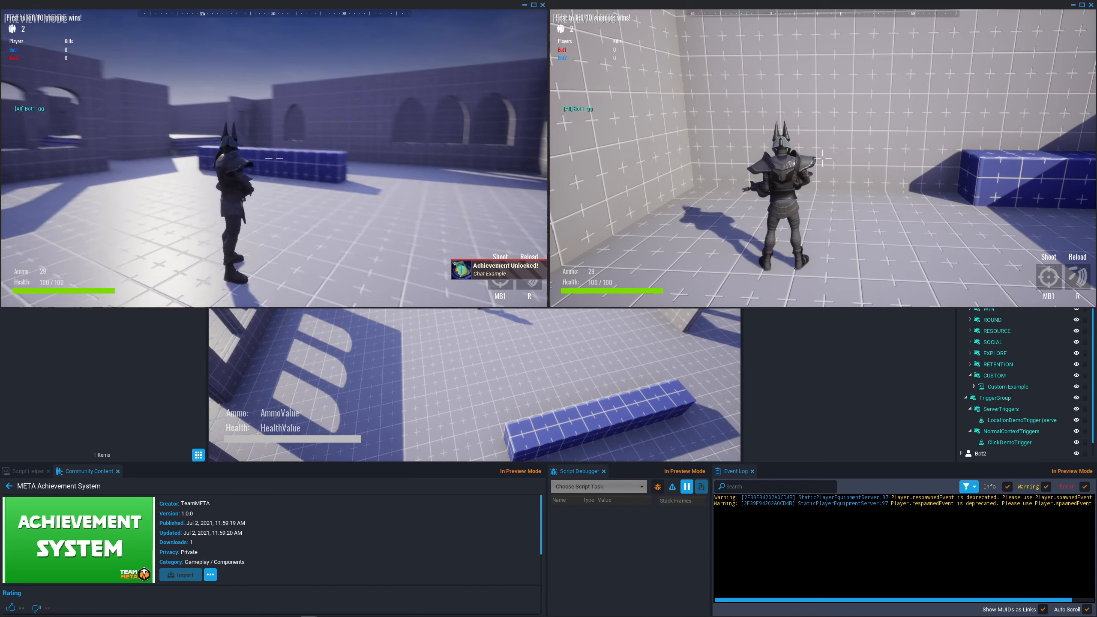
key(w)
key(j)
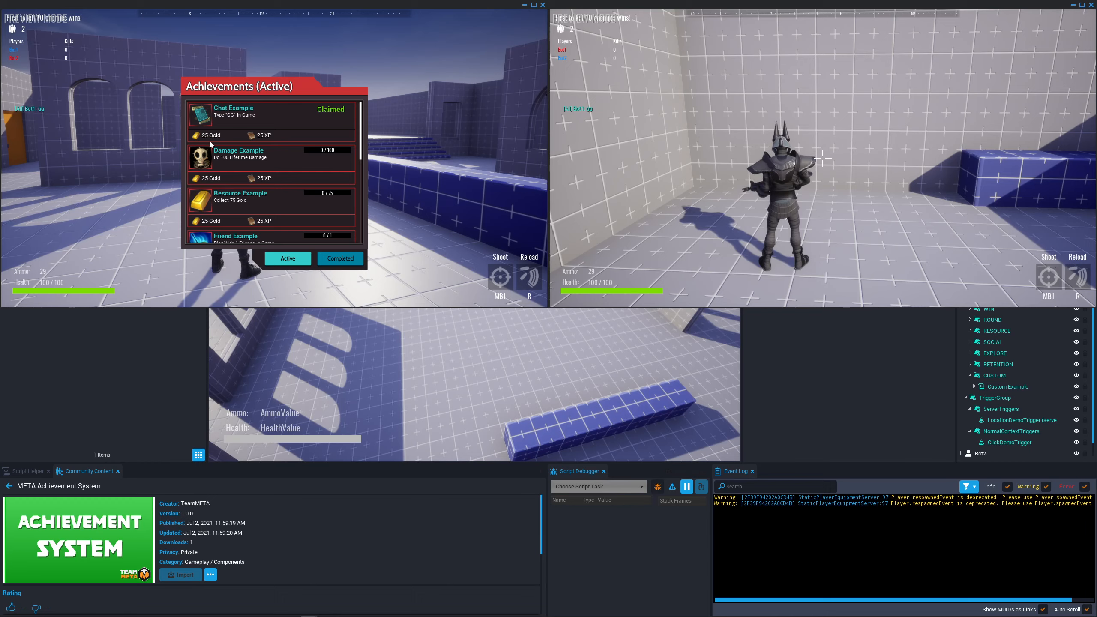
Review the first player's remaining active achievements and close the list.
scroll(311, 177, down, 5)
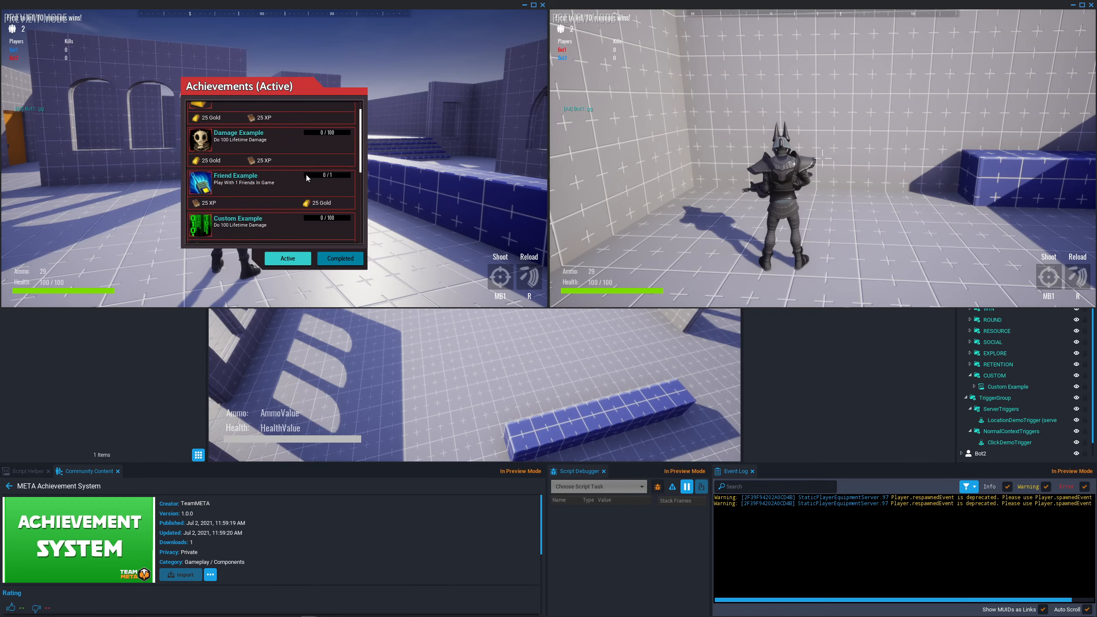
scroll(311, 176, down, 3)
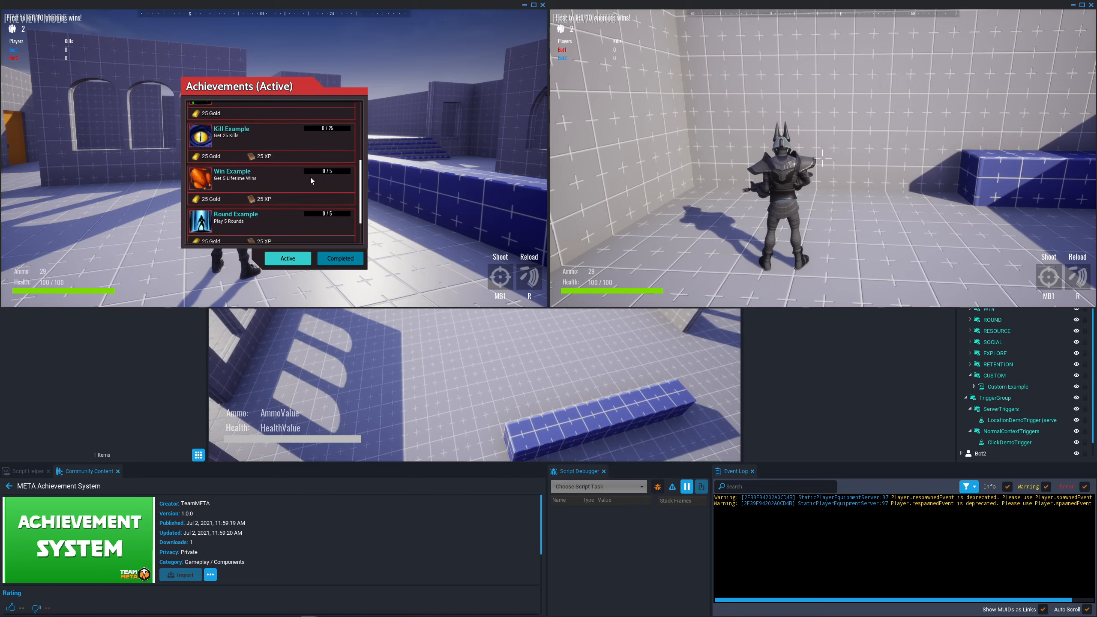
key(j)
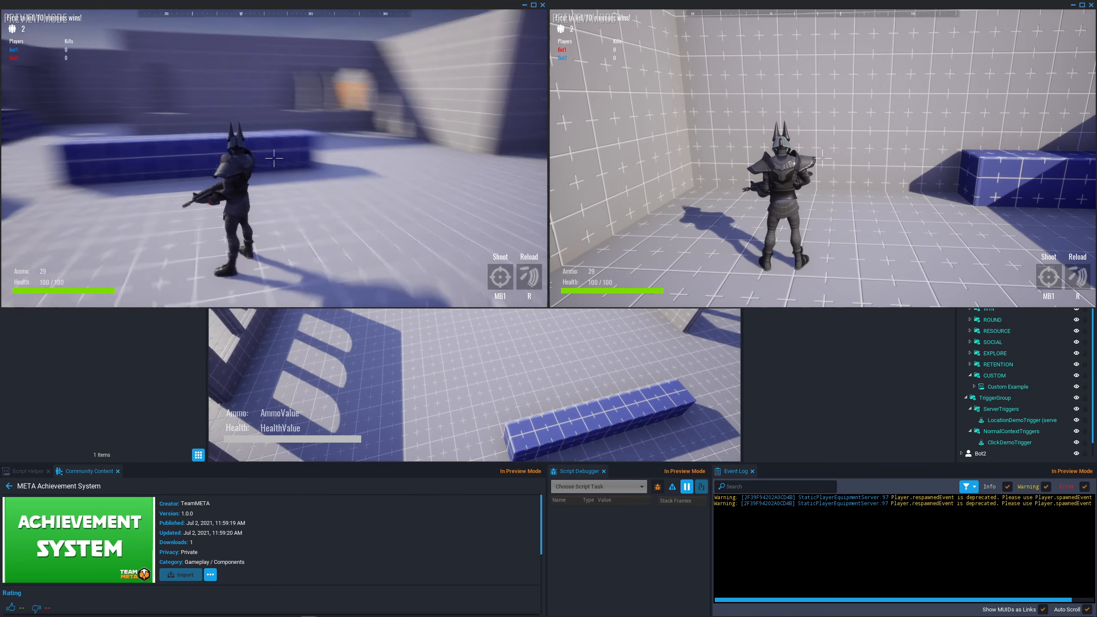
Open the orange door with the first player, and run the second player into the location trigger in the open area.
key(w)
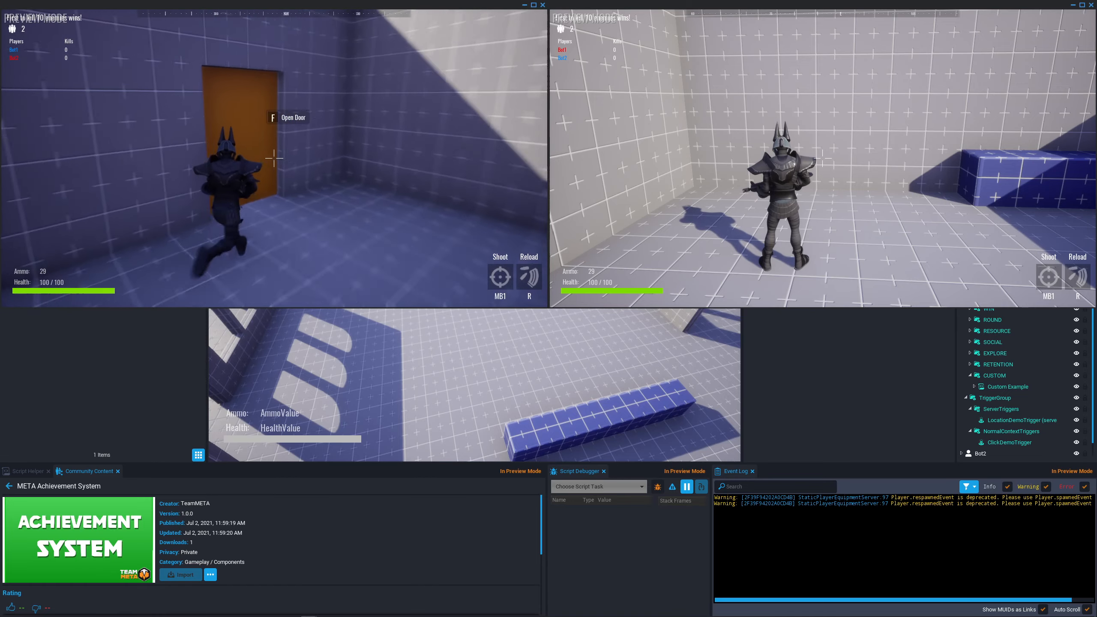
key(f)
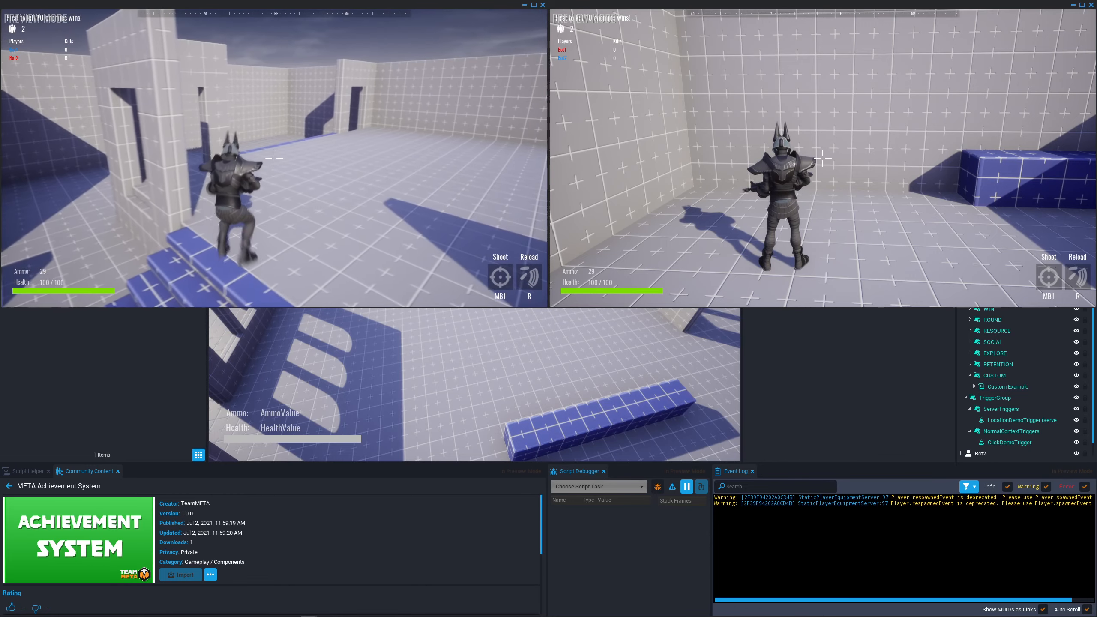
key(super)
click(756, 201)
key(w)
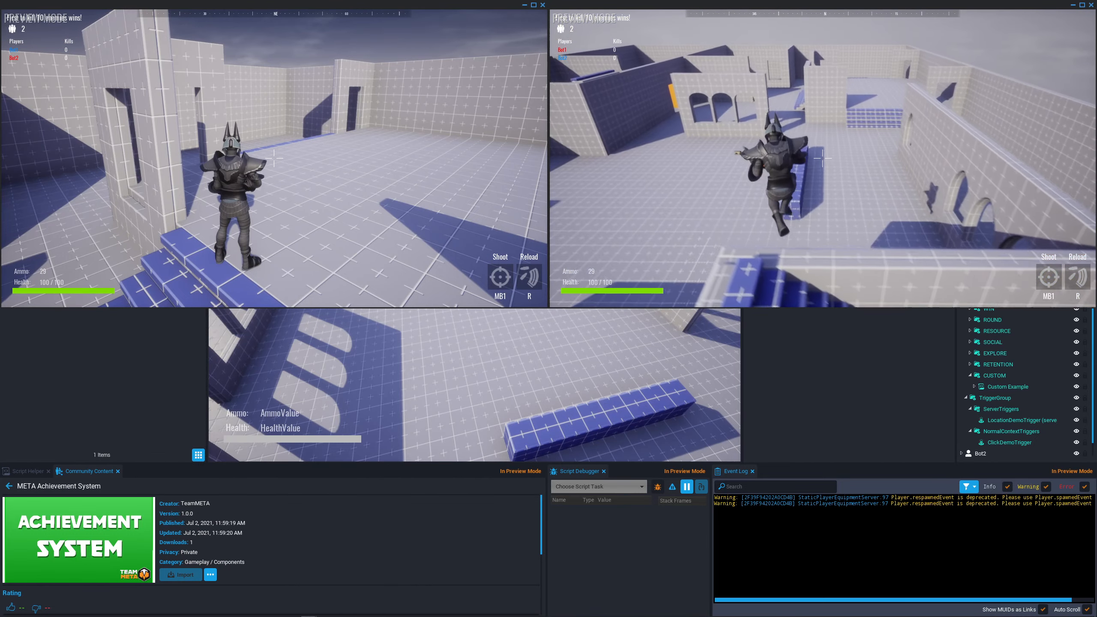
Shoot the second player with the first player until eliminated, and check the Kill Example progress in the achievement list.
key(super)
click(243, 114)
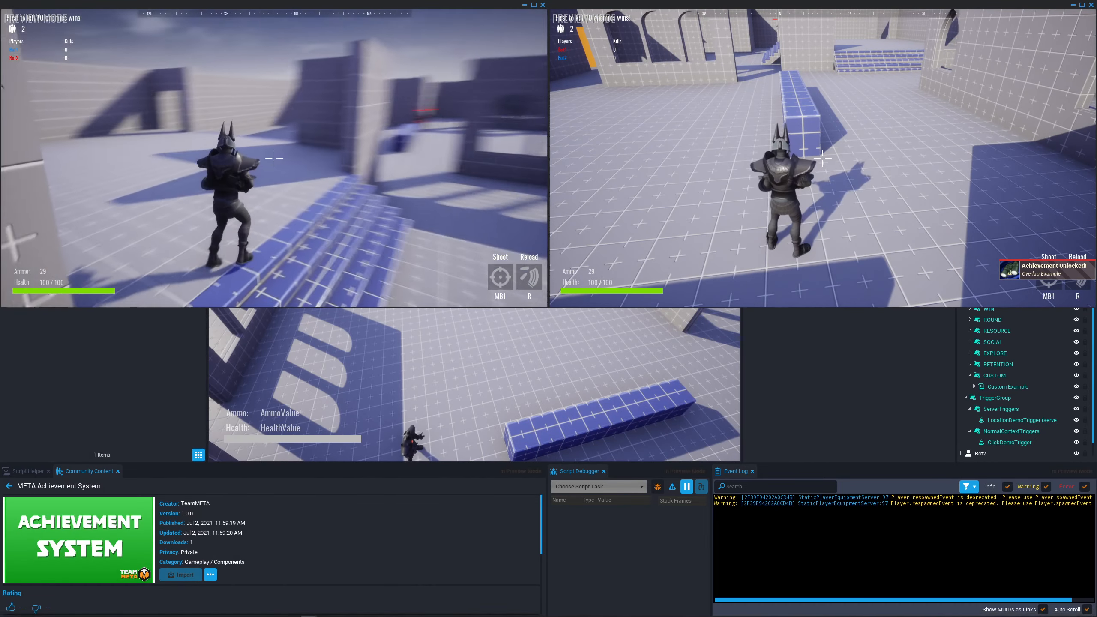
key(w)
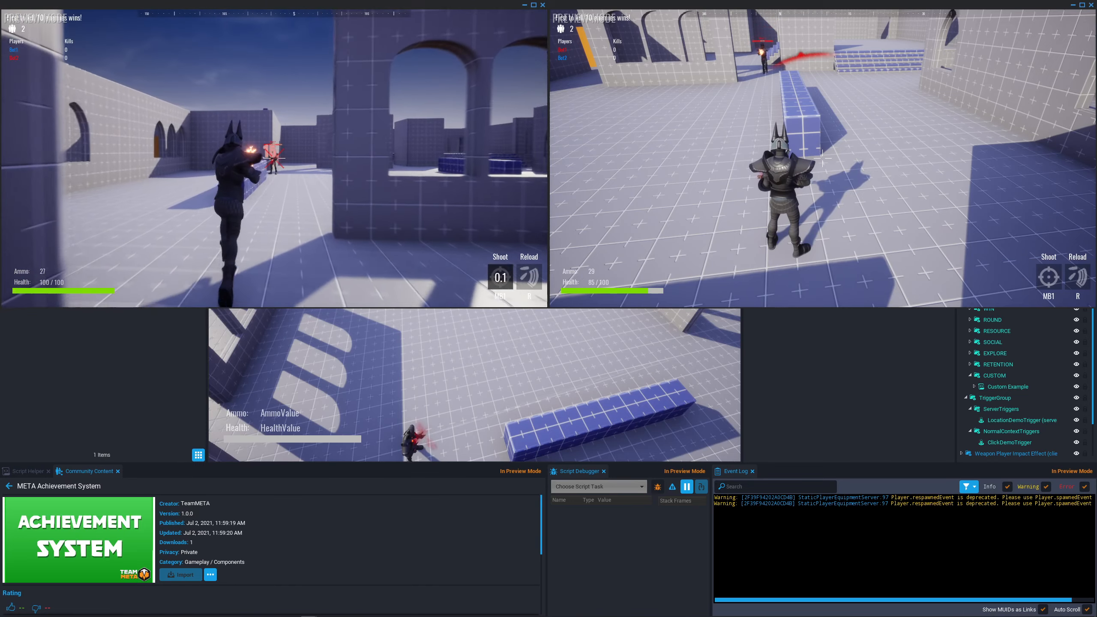
click(274, 158)
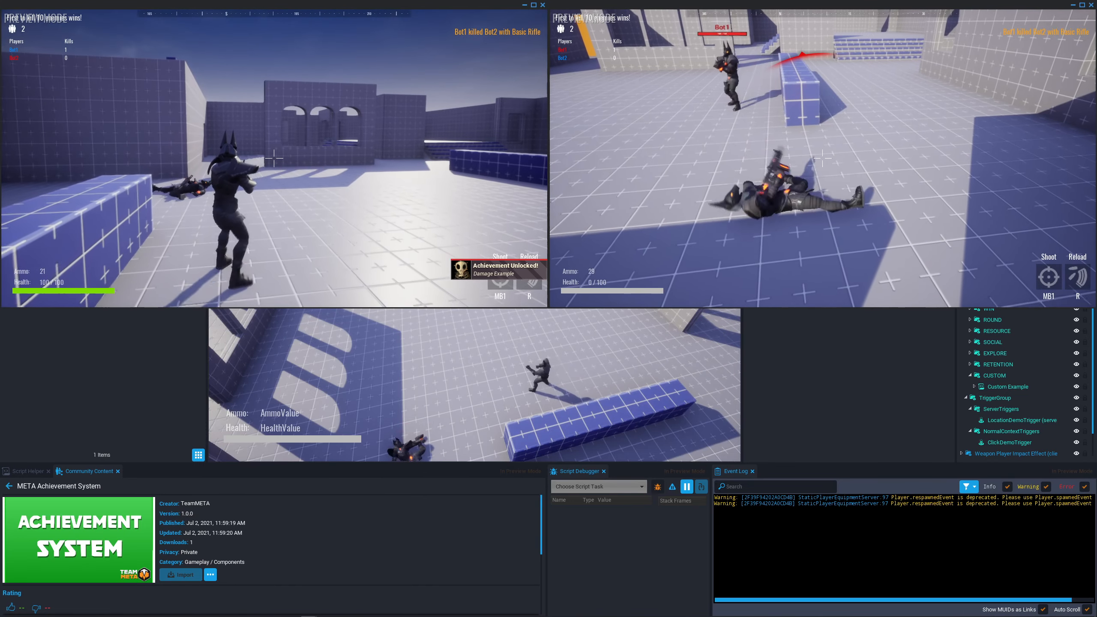
key(w)
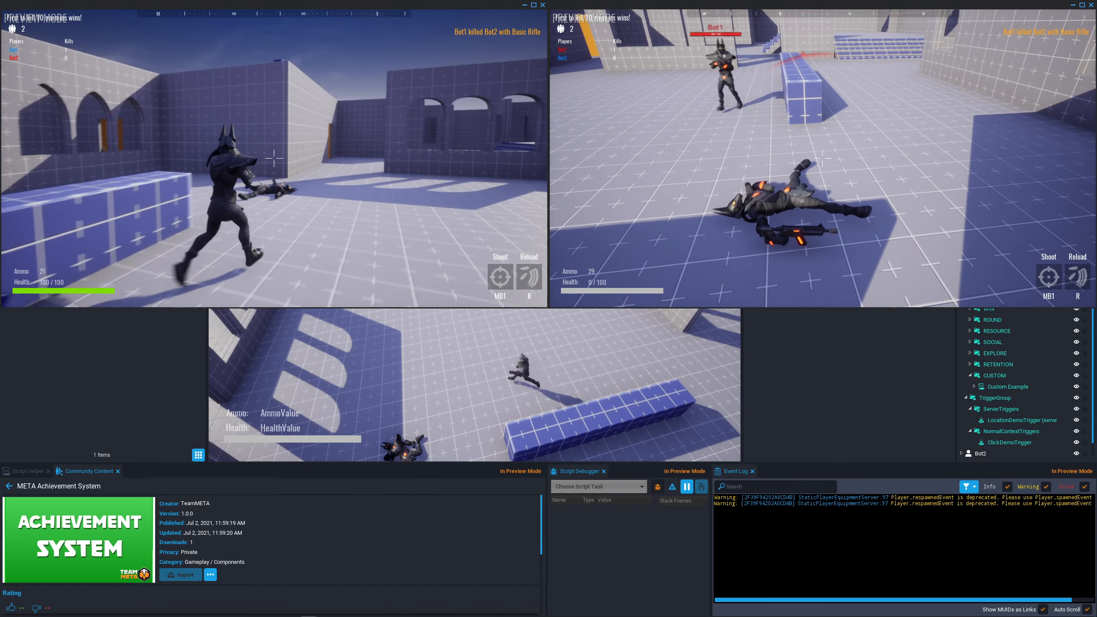
key(j)
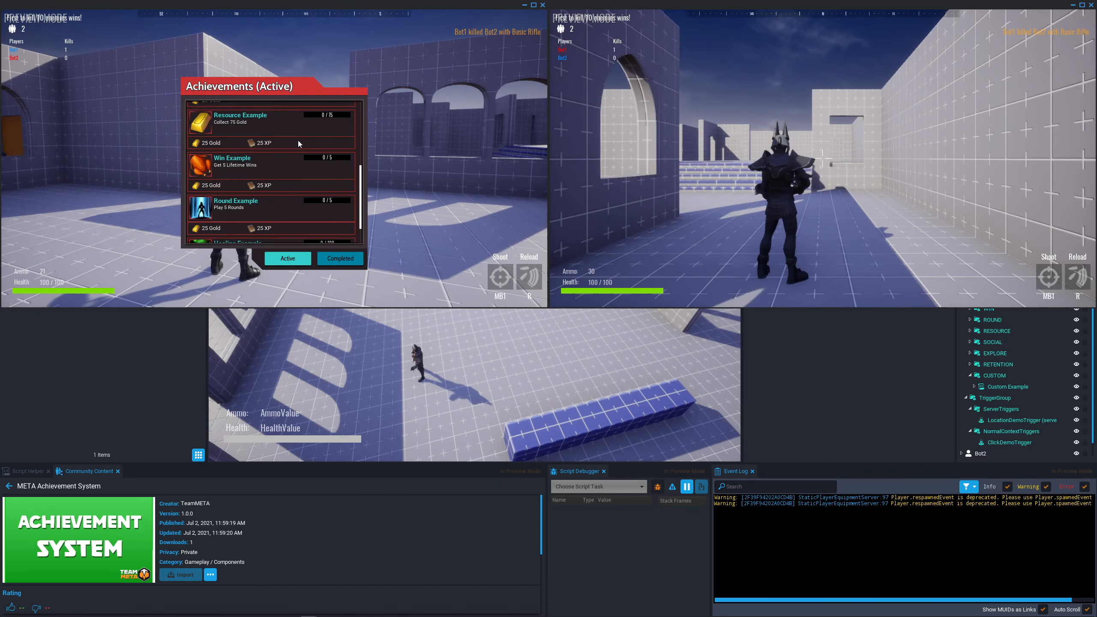
scroll(298, 140, up, 5)
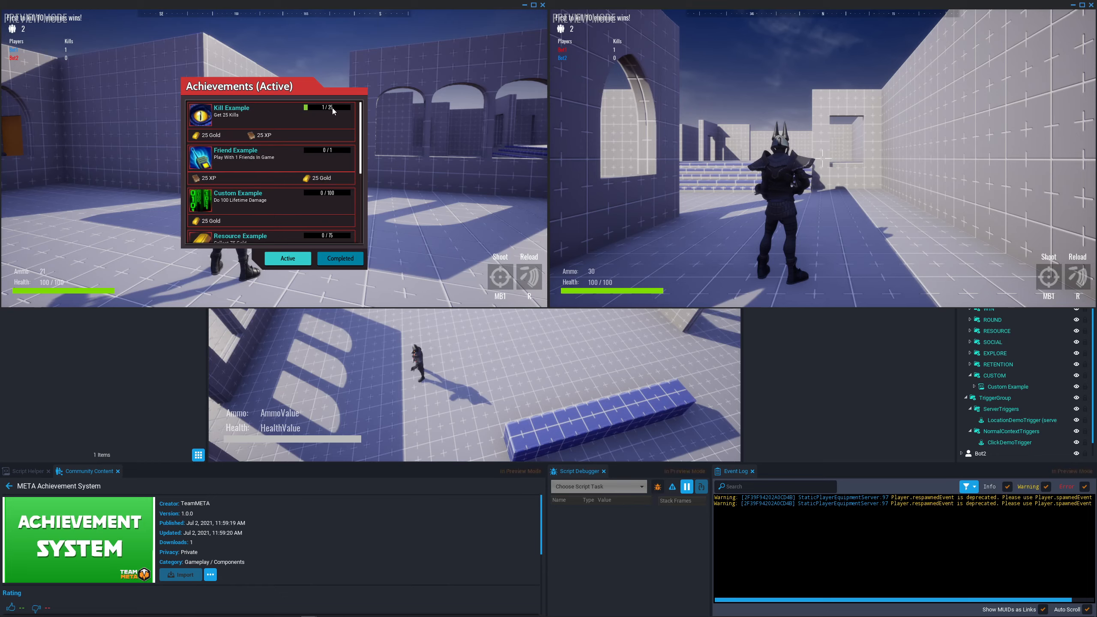
Review the first player's active achievements and the completed, claimed ones, and close the achievement list.
scroll(240, 151, down, 2)
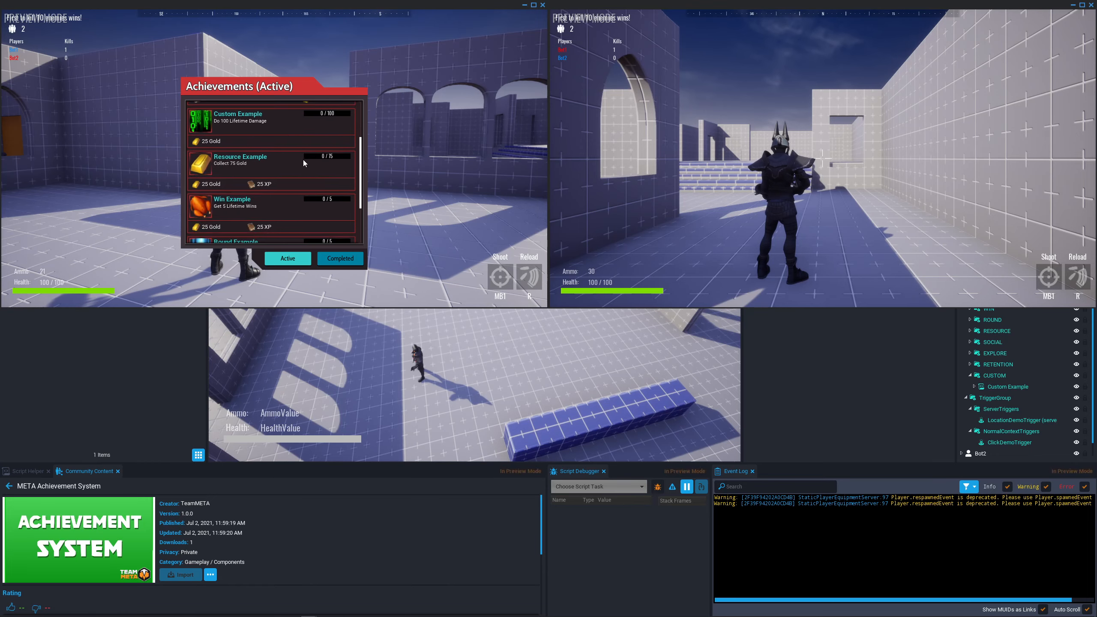
scroll(304, 163, up, 2)
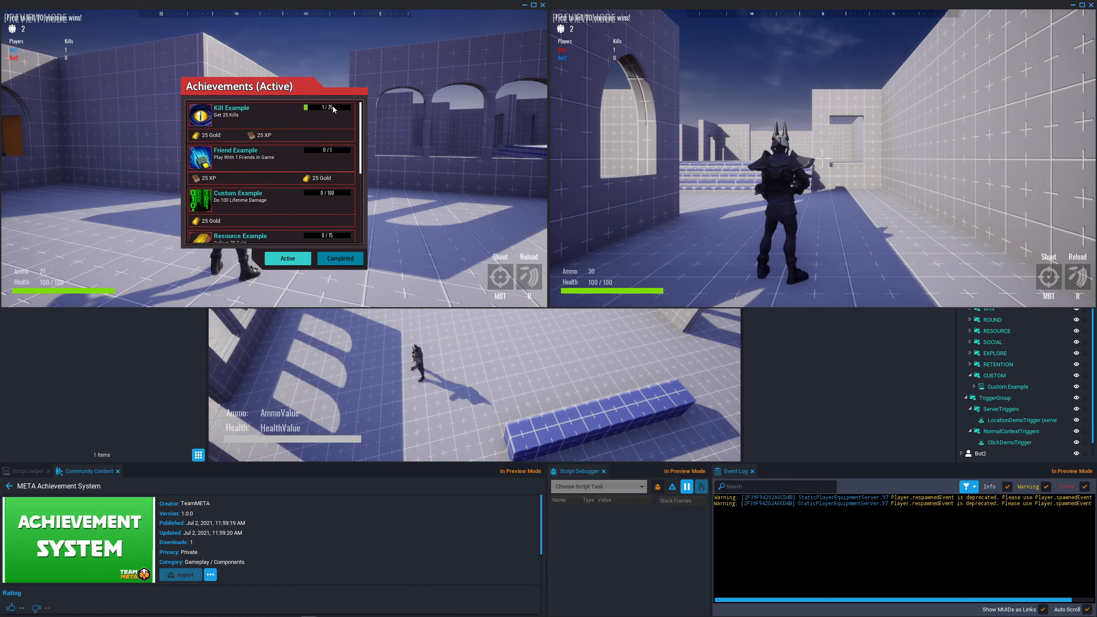
scroll(334, 181, down, 3)
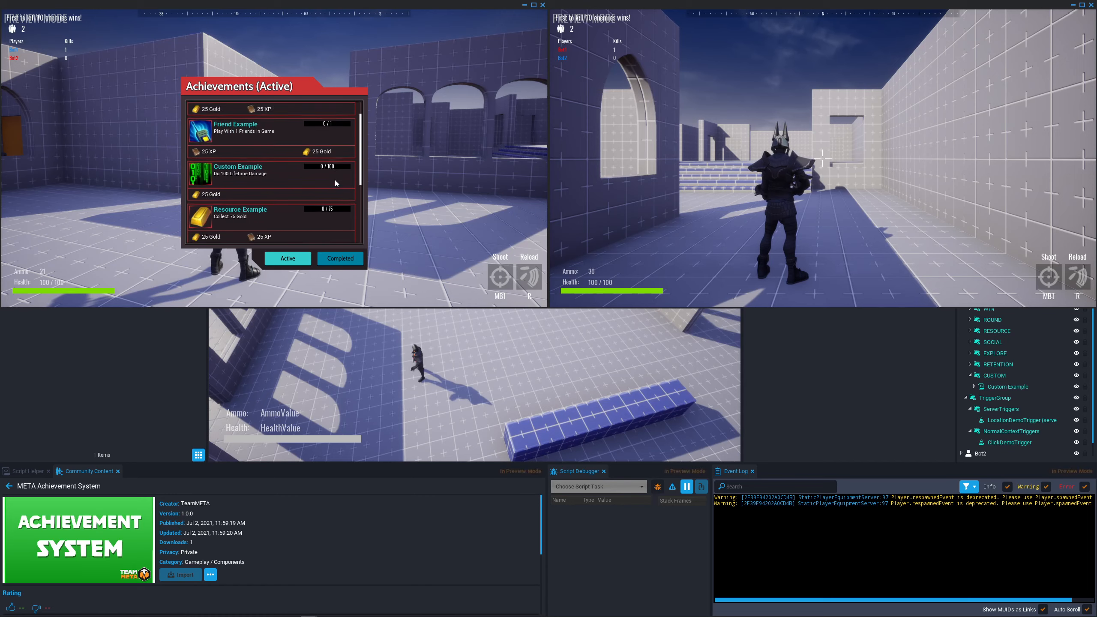
scroll(307, 178, up, 3)
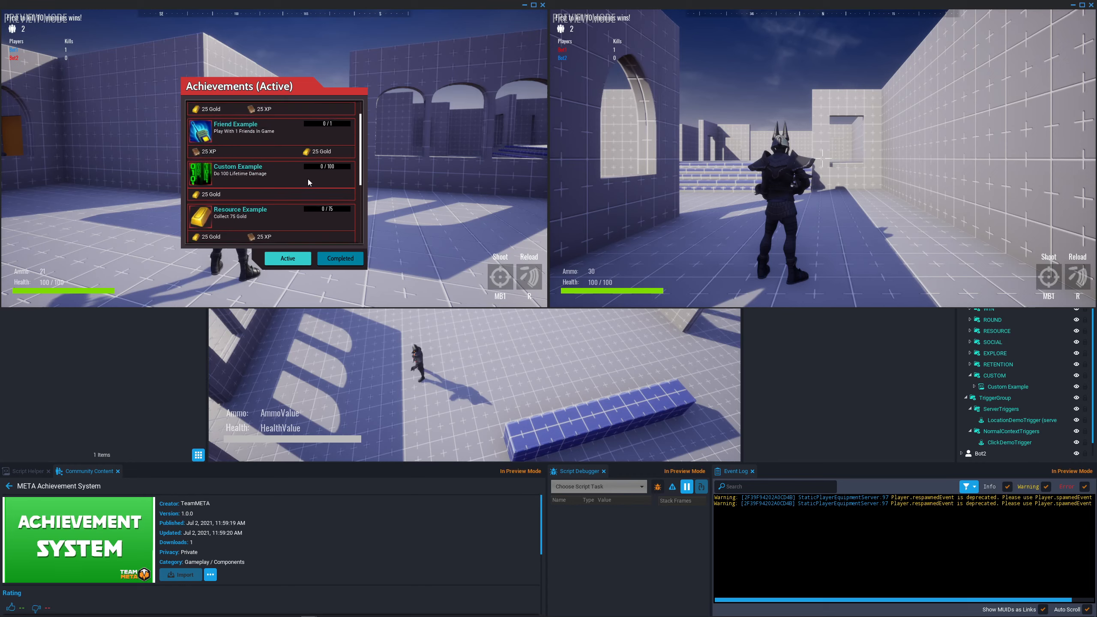
click(348, 258)
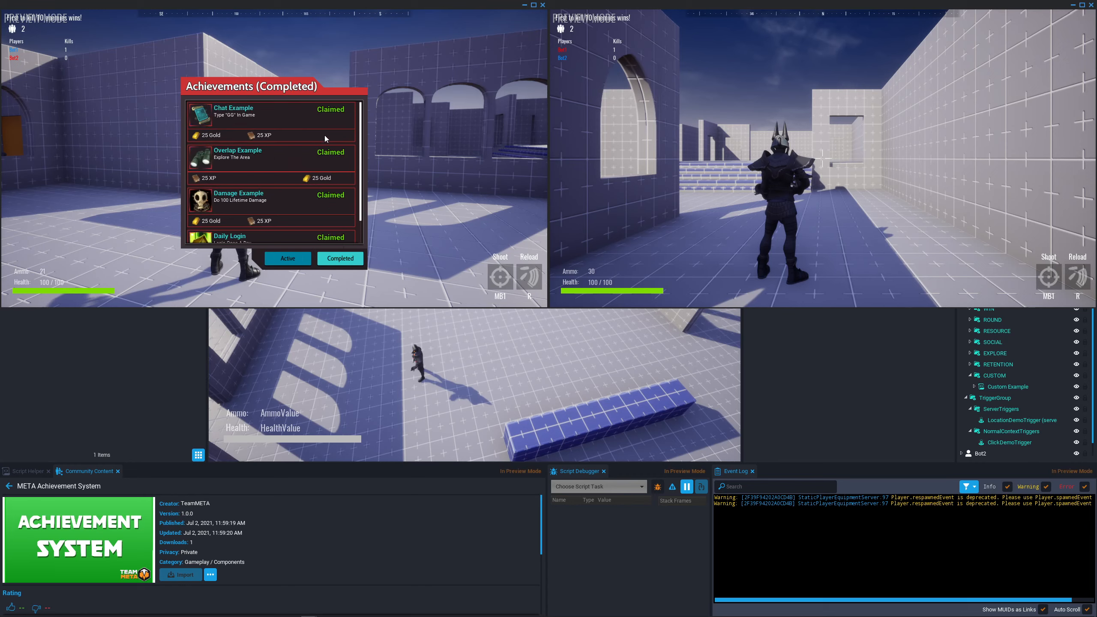
scroll(232, 125, down, 1)
scroll(233, 126, down, 1)
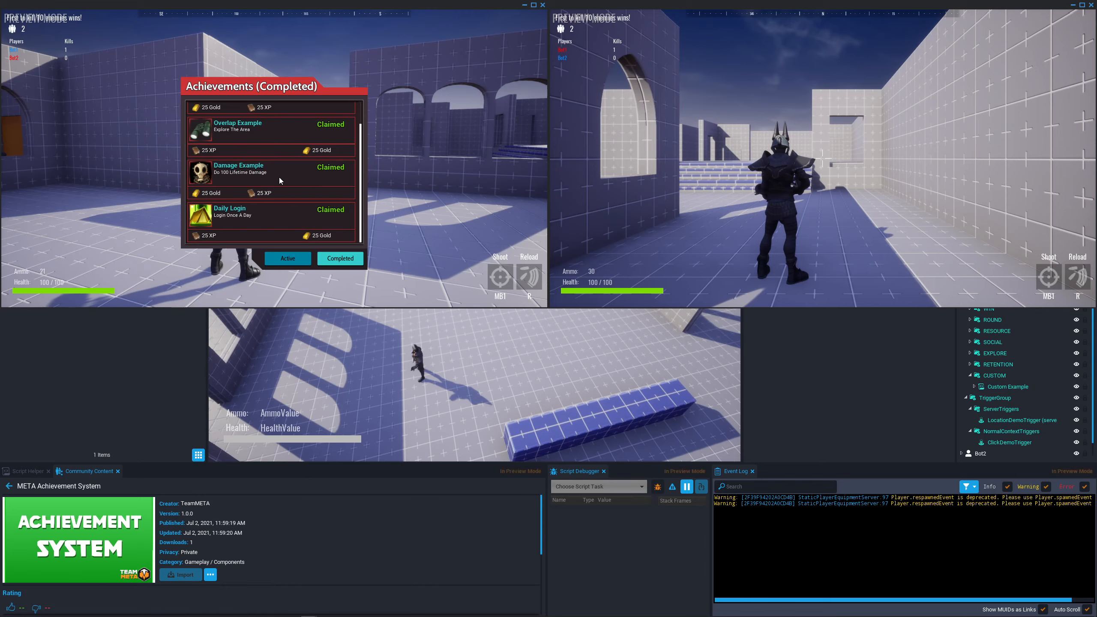
key(j)
Stop the multiplayer preview and collapse the ServerContext, ClientContext, AchievementList and TriggerGroup branches of the Achievement System.
key(super)
click(796, 370)
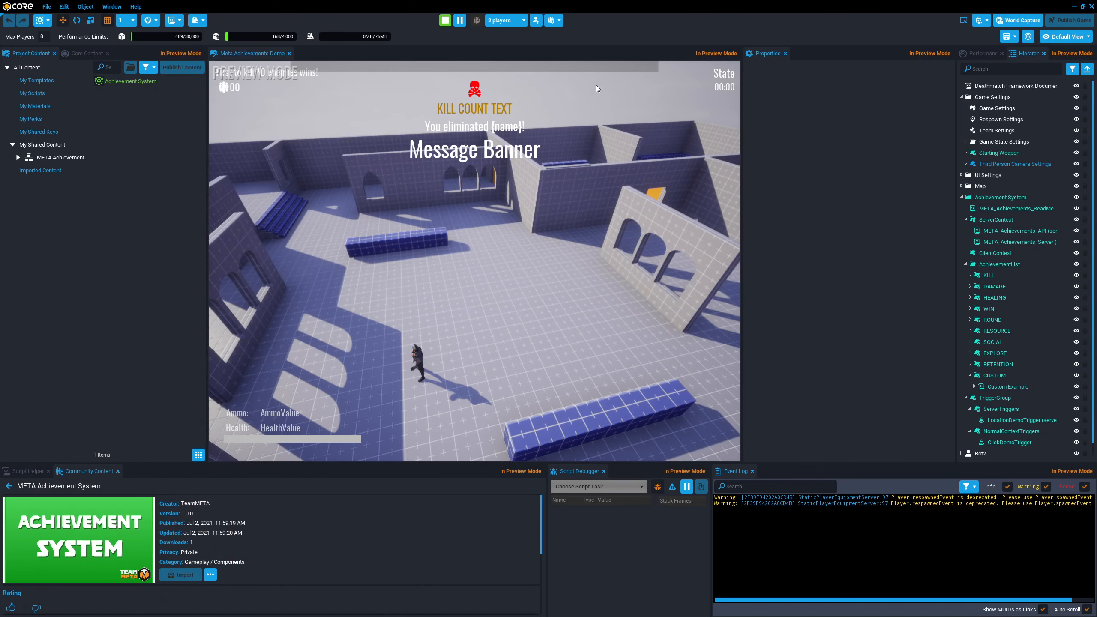
click(445, 20)
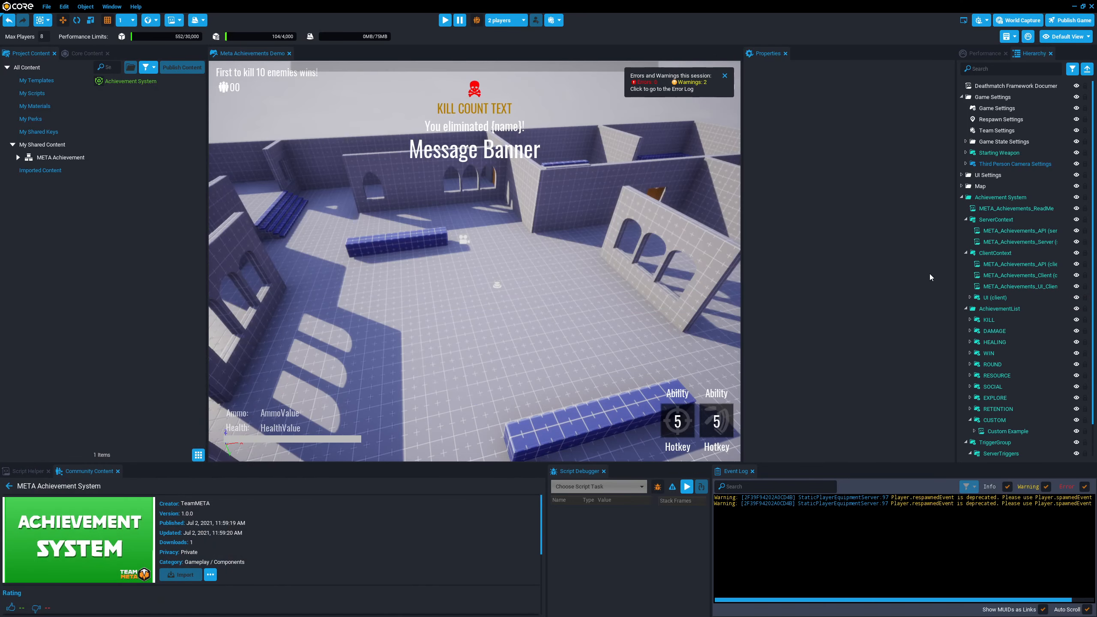
click(966, 220)
click(966, 231)
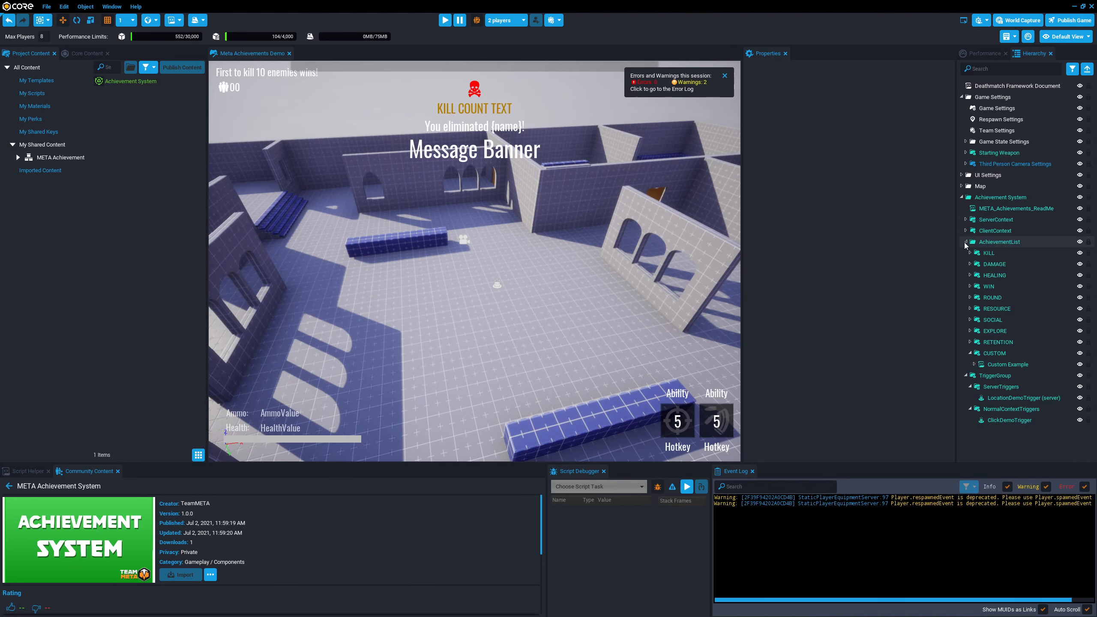
click(966, 242)
click(966, 253)
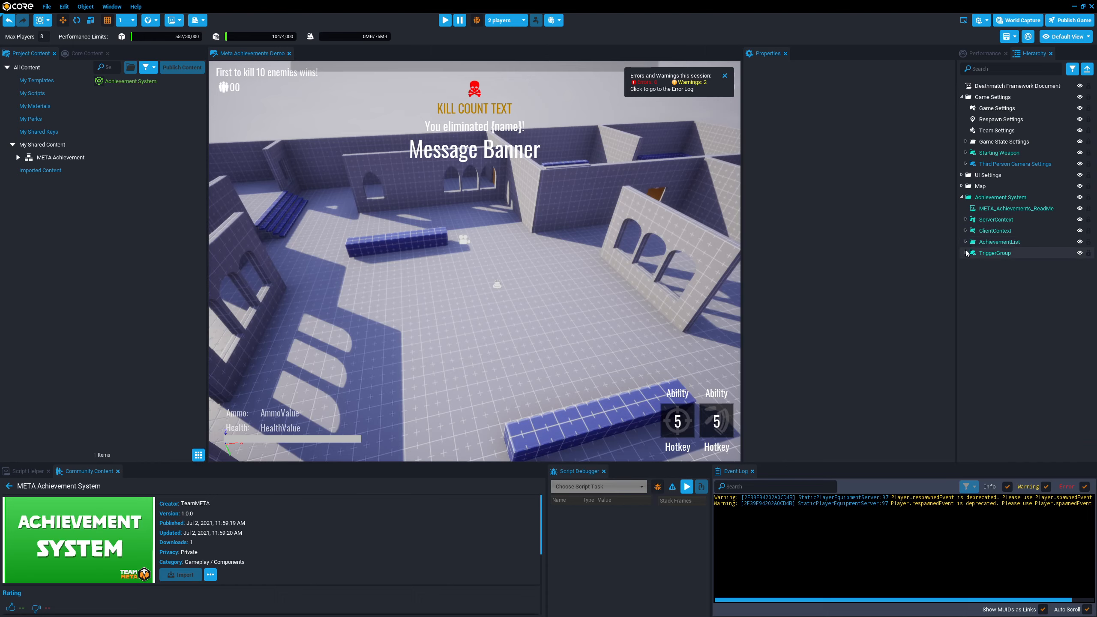
Expand ClientContext down to its UI Container and set the PRIMARY panel's visibility to Force On.
click(967, 233)
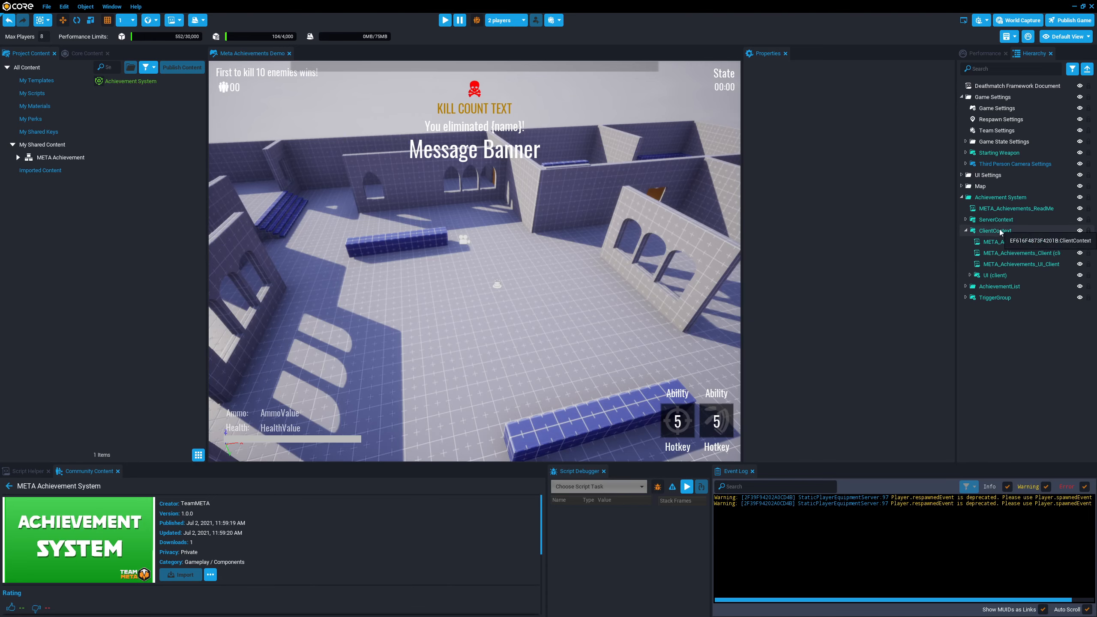
click(970, 275)
click(975, 287)
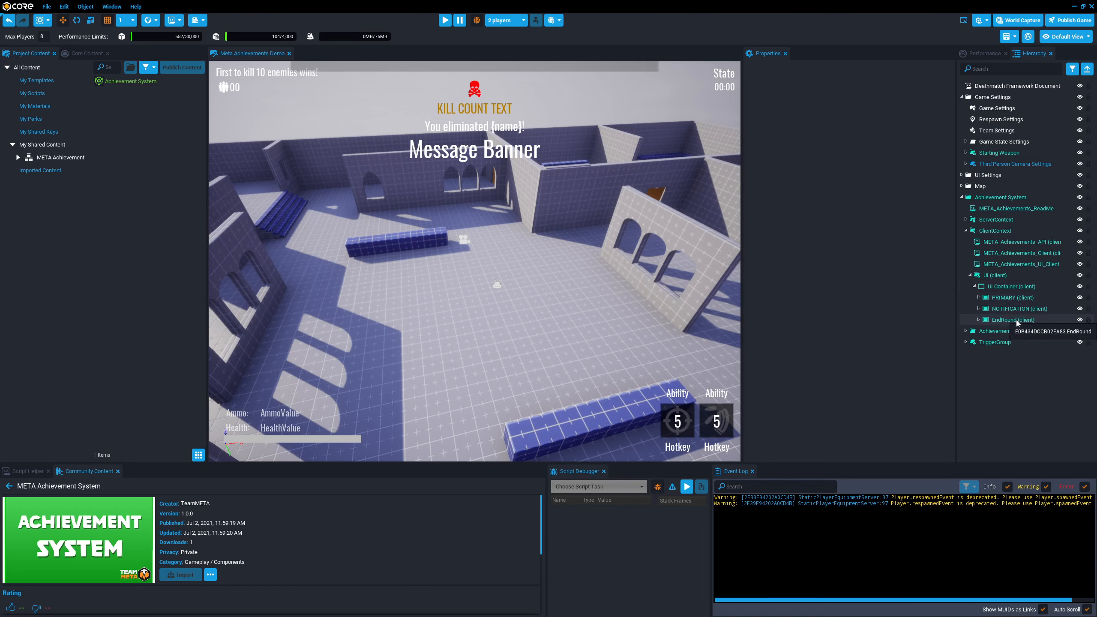
click(1000, 298)
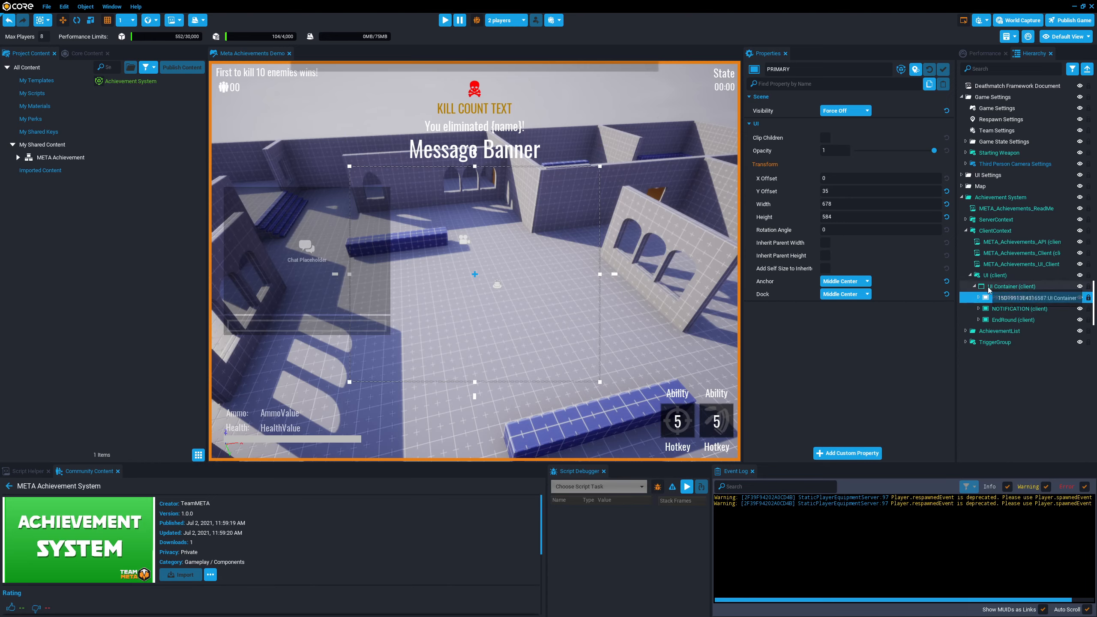
click(845, 110)
click(838, 137)
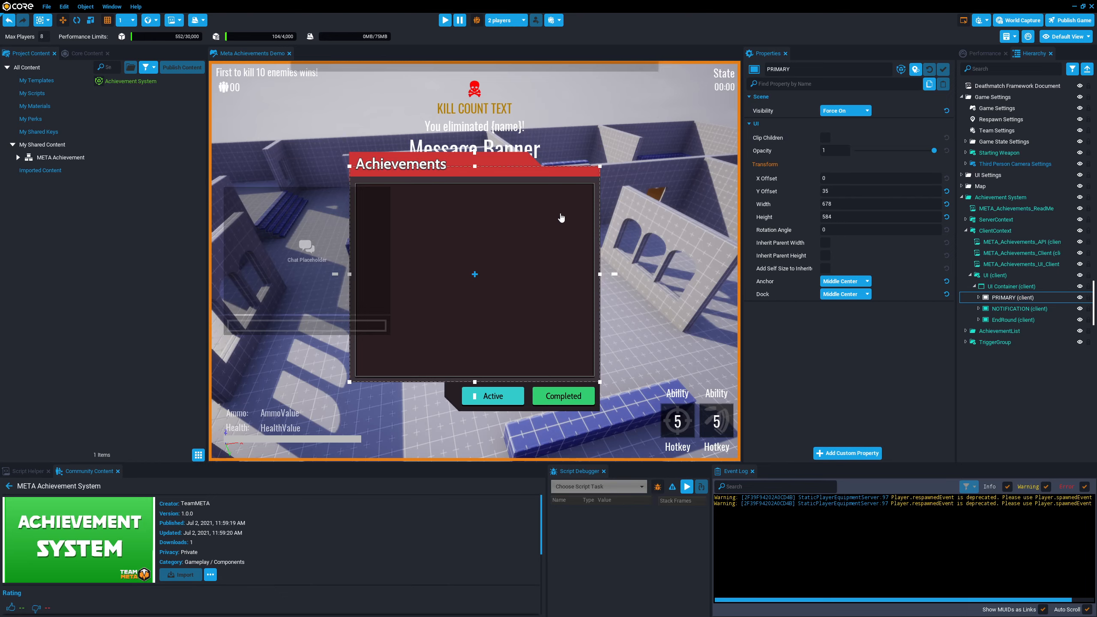
Examine the image and color properties of INNER_BG and TOP_BG_2 inside the PRIMARY panel.
click(979, 297)
scroll(1022, 357, down, 1)
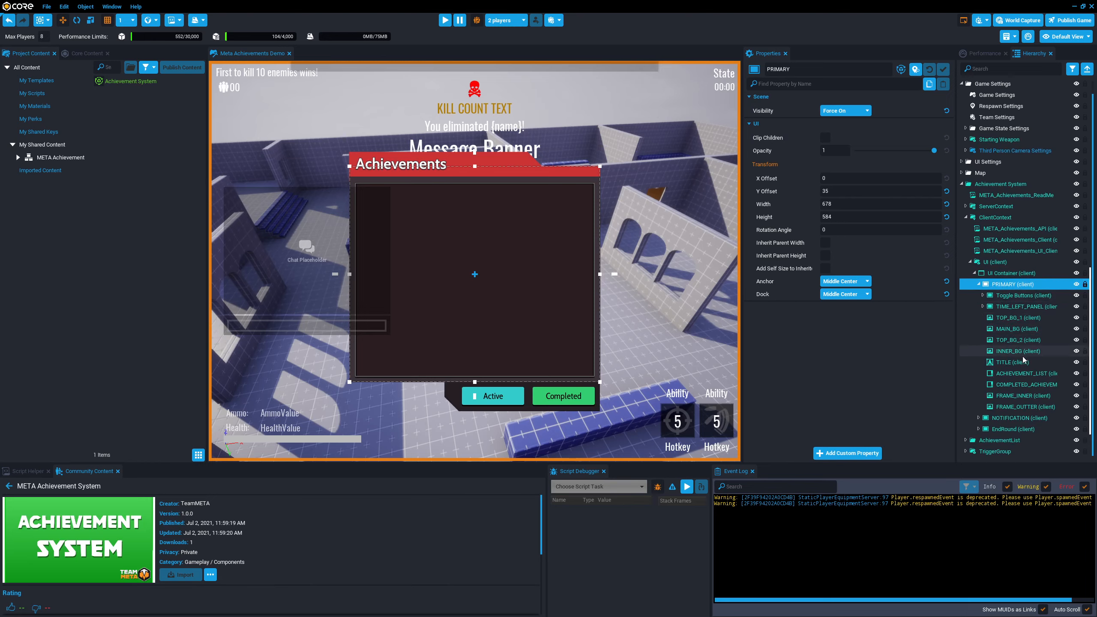
click(1007, 351)
scroll(855, 294, down, 1)
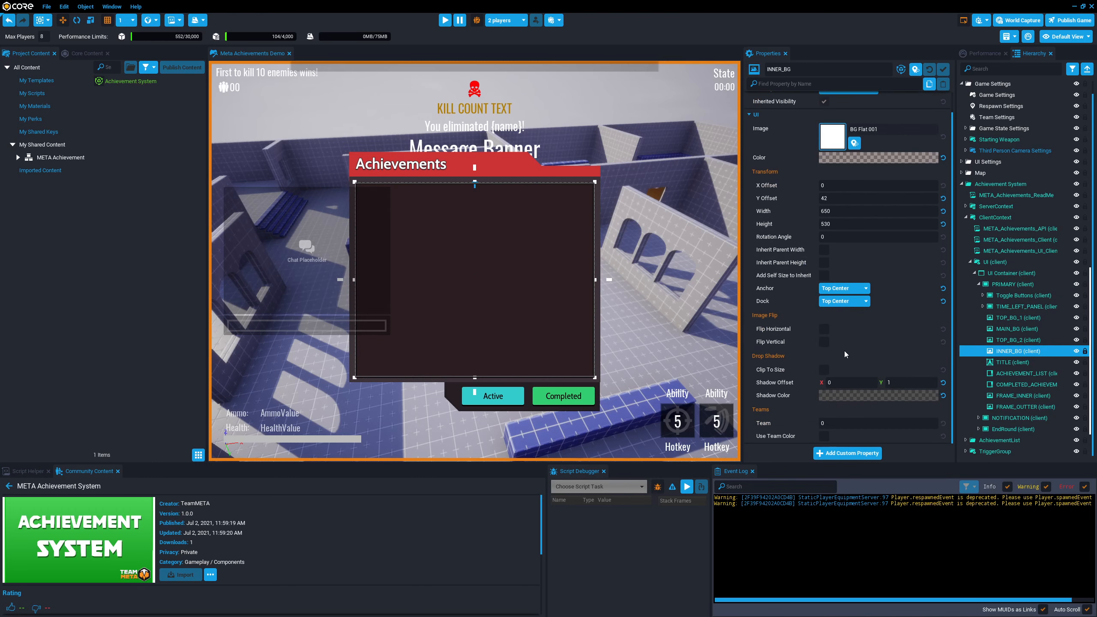
click(1012, 340)
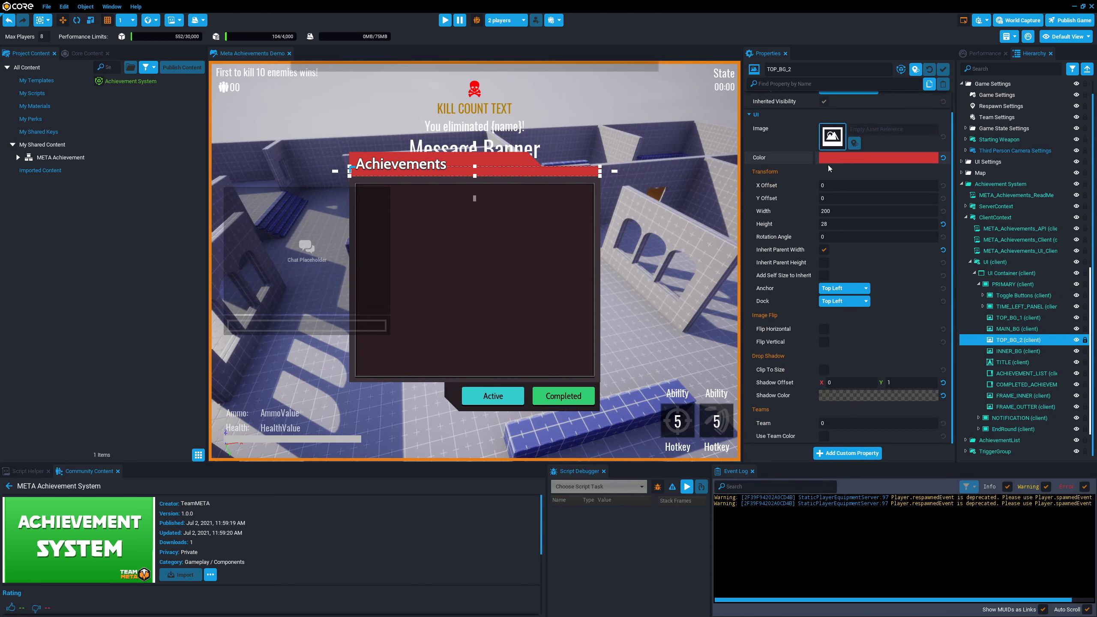
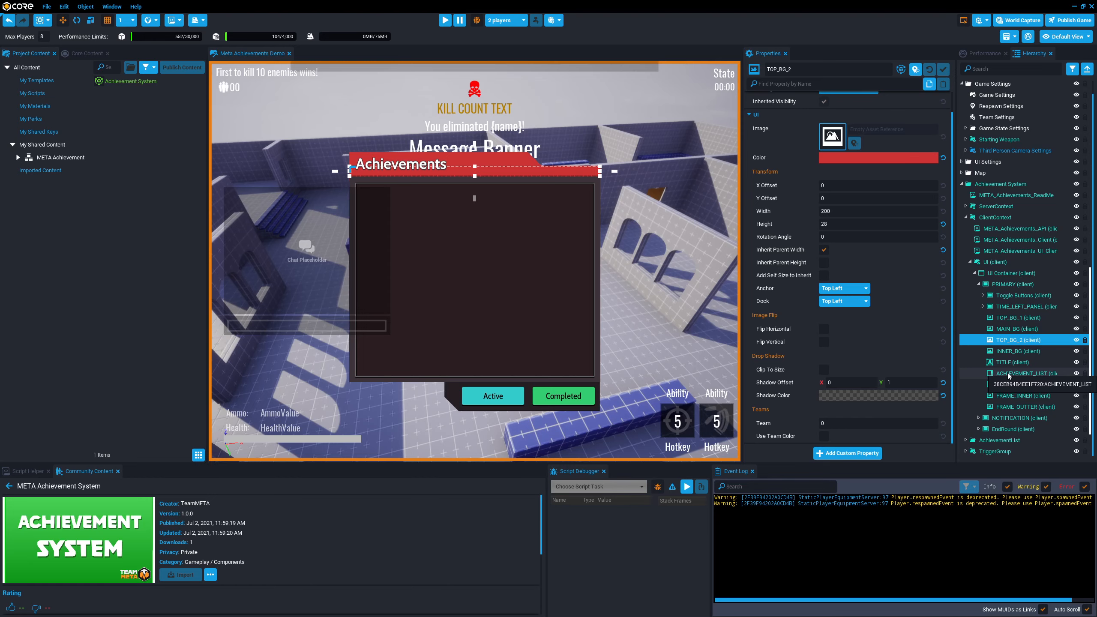
Set the PRIMARY panel's visibility back to Force Off and collapse its children.
click(994, 288)
click(842, 111)
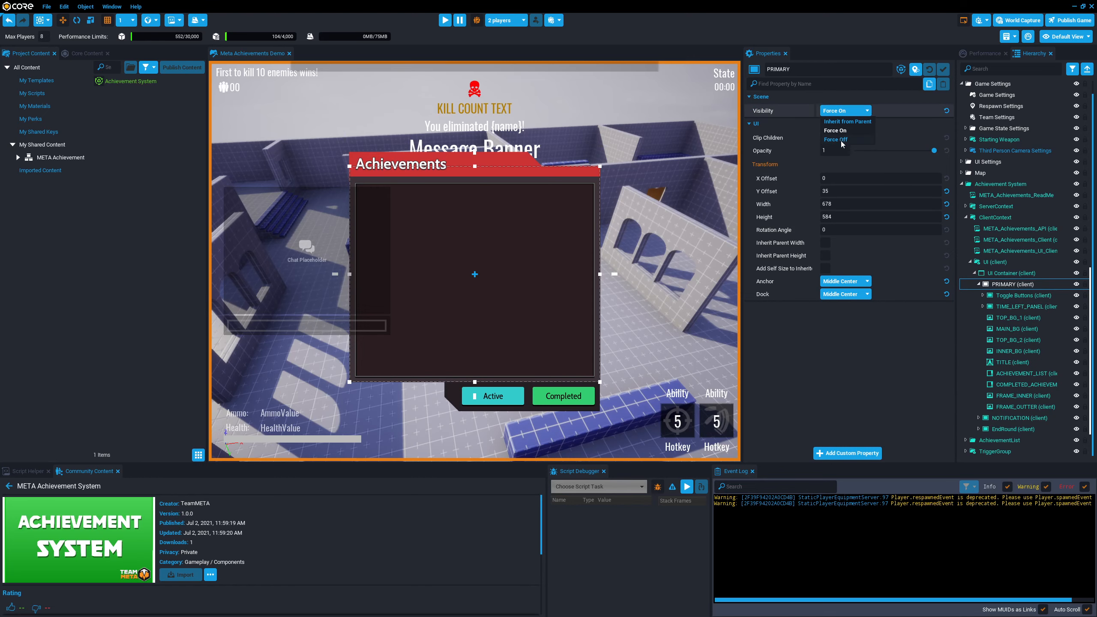
click(835, 139)
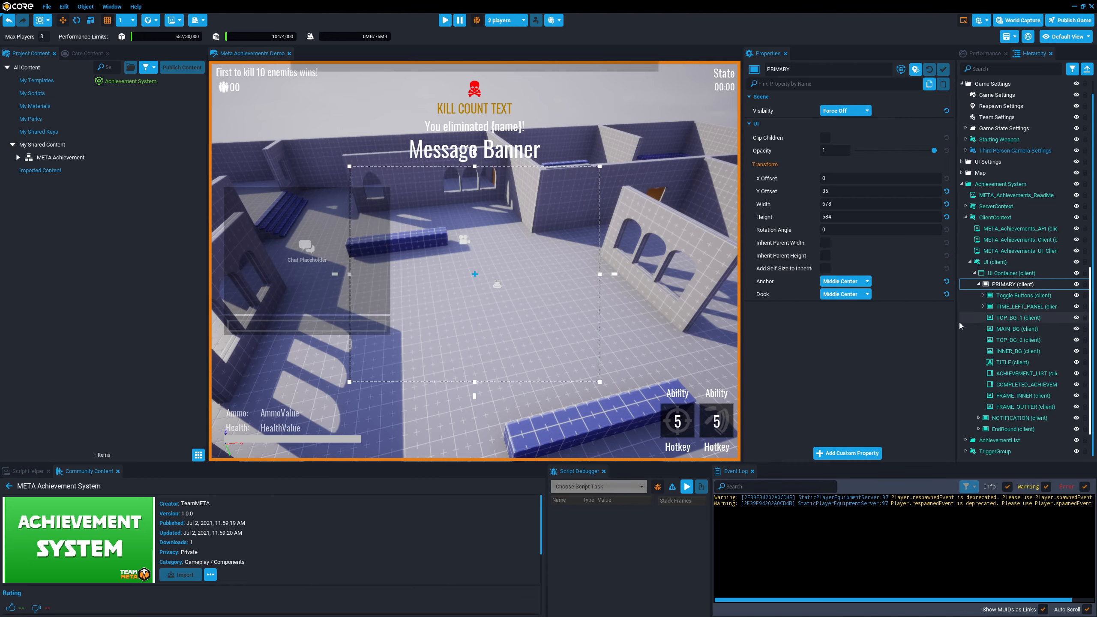
click(979, 284)
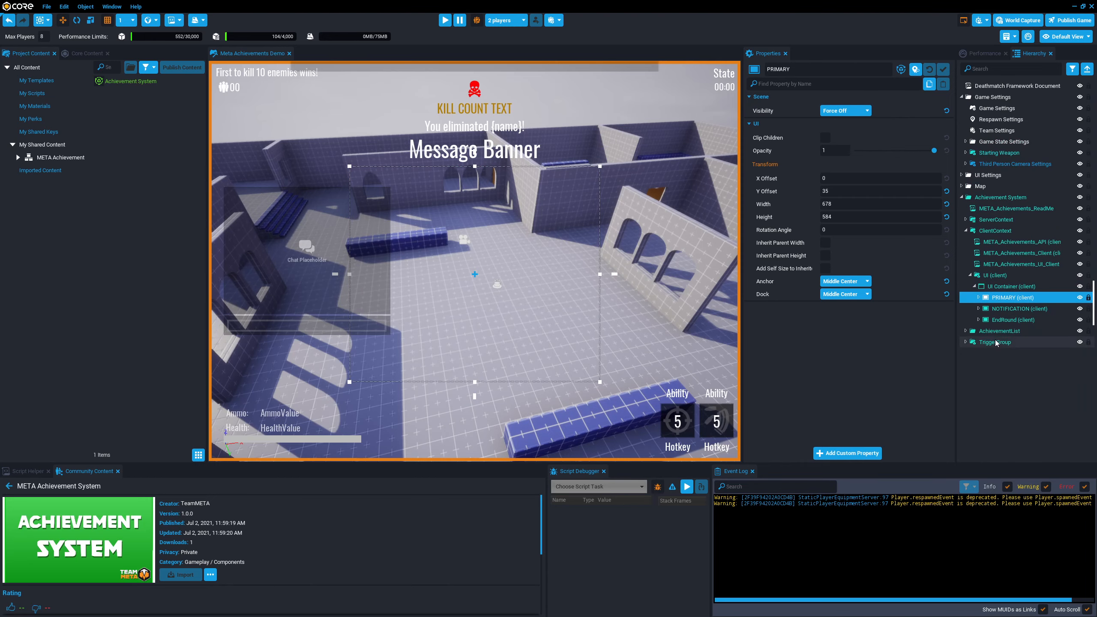
Set the NOTIFICATION panel's visibility to Force On and move it up to a Y offset of about -882.
click(979, 309)
click(1010, 309)
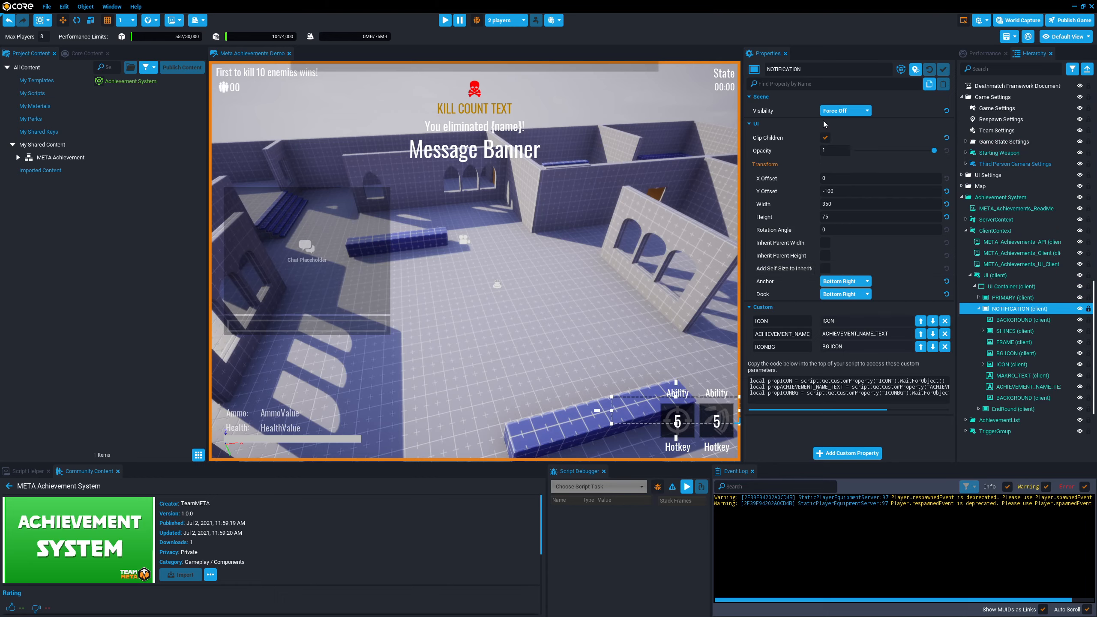
click(842, 110)
click(843, 130)
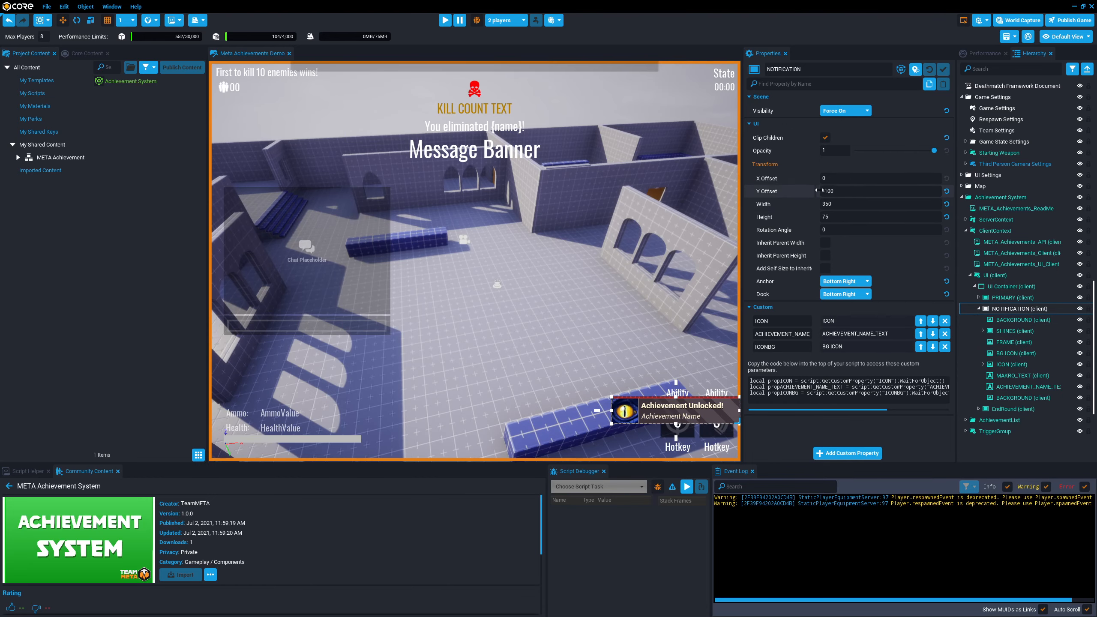
drag(817, 191, 765, 191)
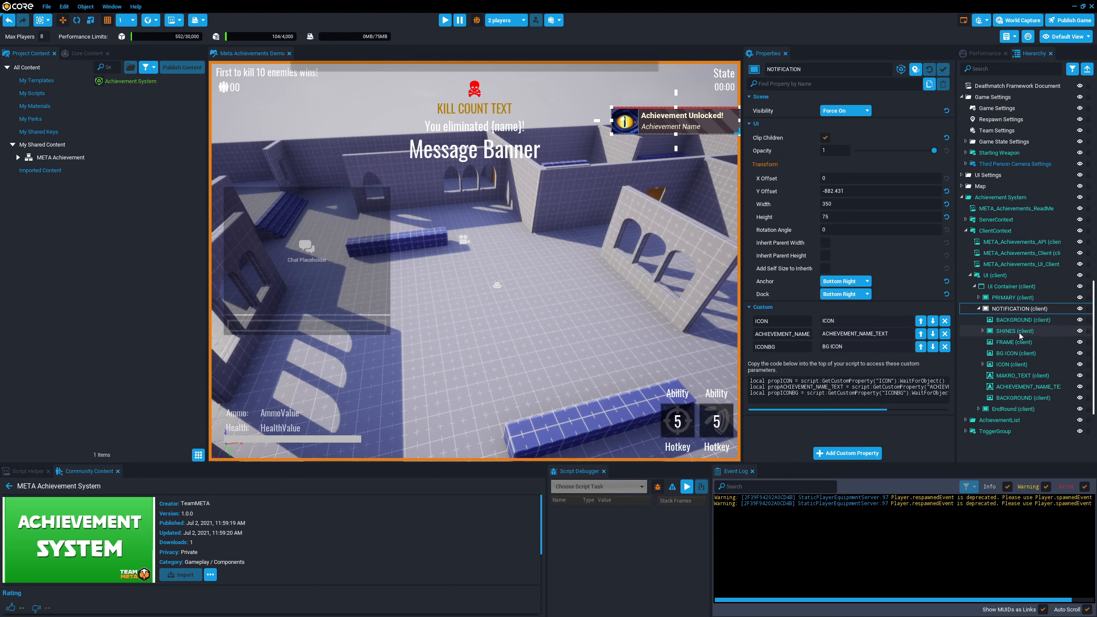
Set the NOTIFICATION panel's visibility to Force Off and collapse its children.
click(856, 111)
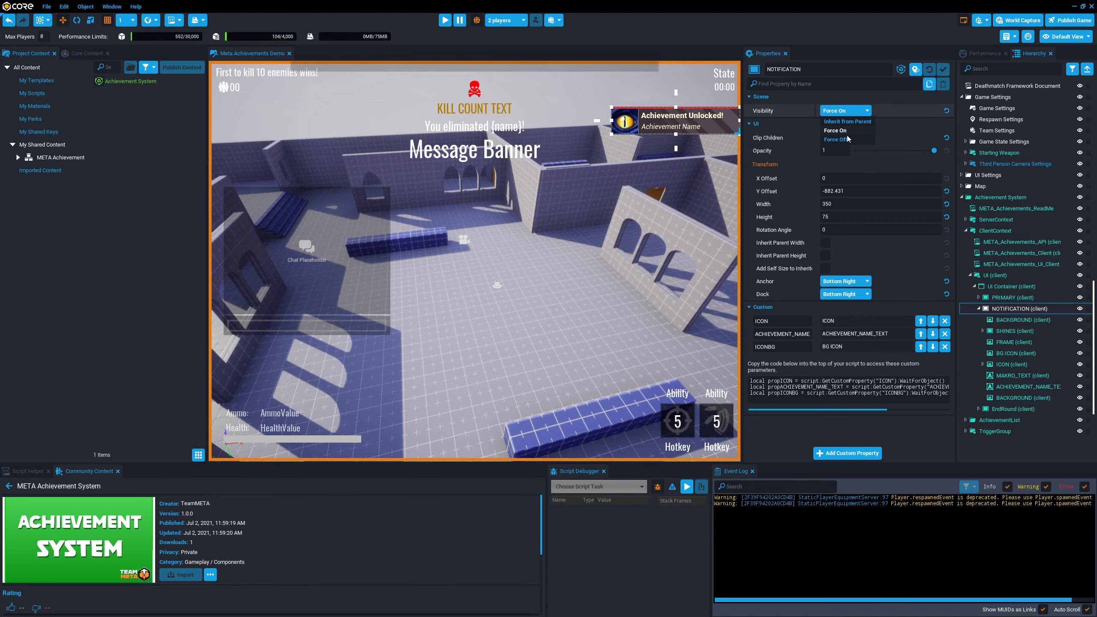
click(836, 140)
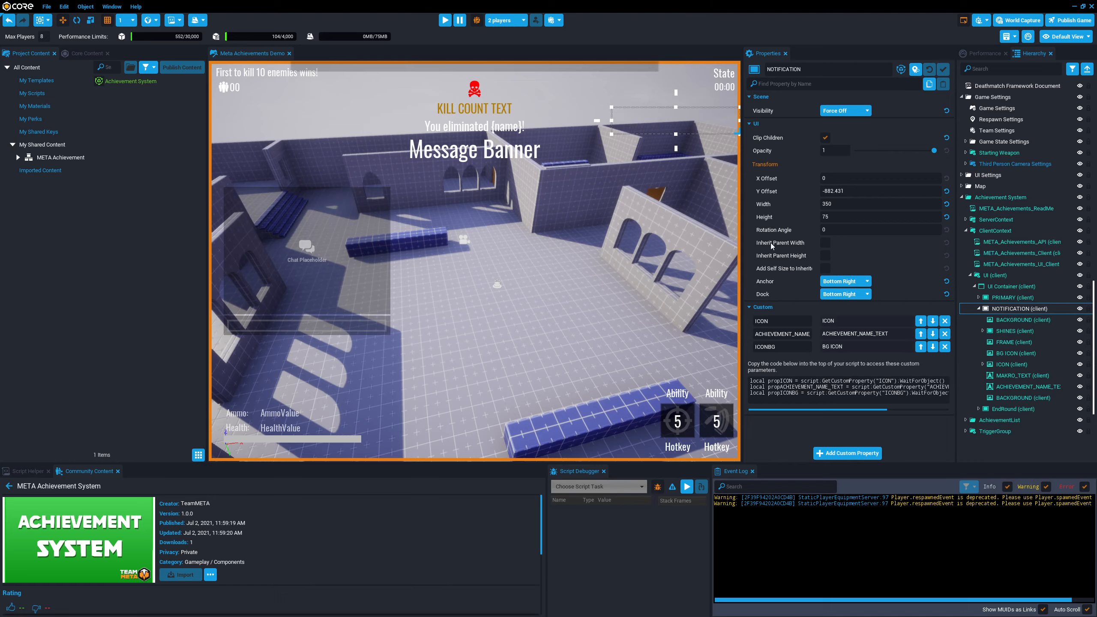
click(979, 308)
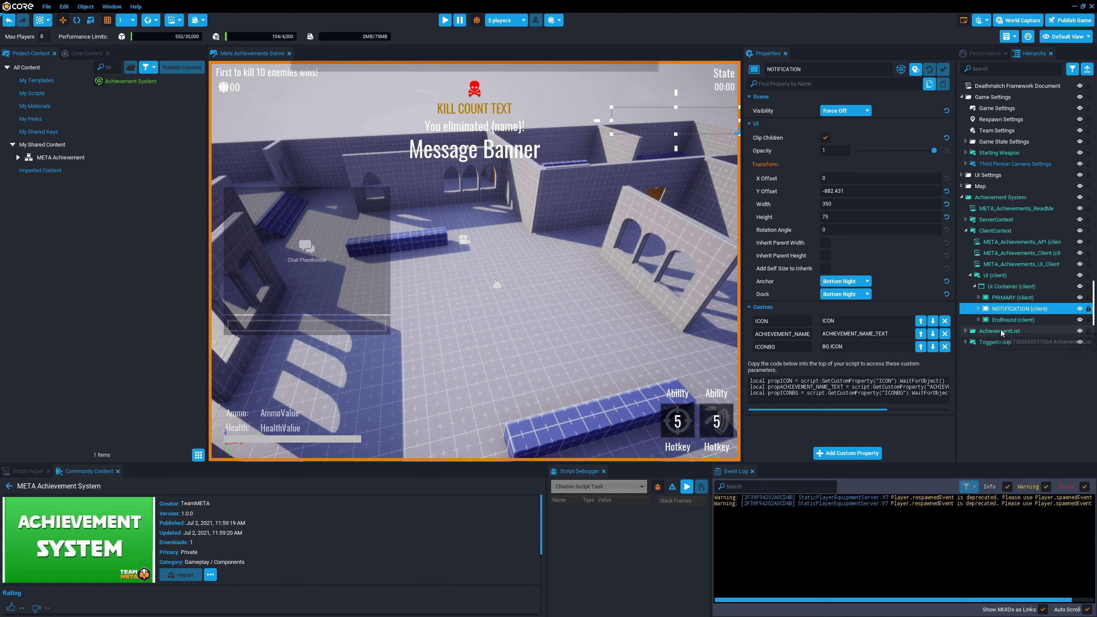
Set the EndRound panel's visibility to Force On and expand it and its AchievementsPanel.
click(1010, 319)
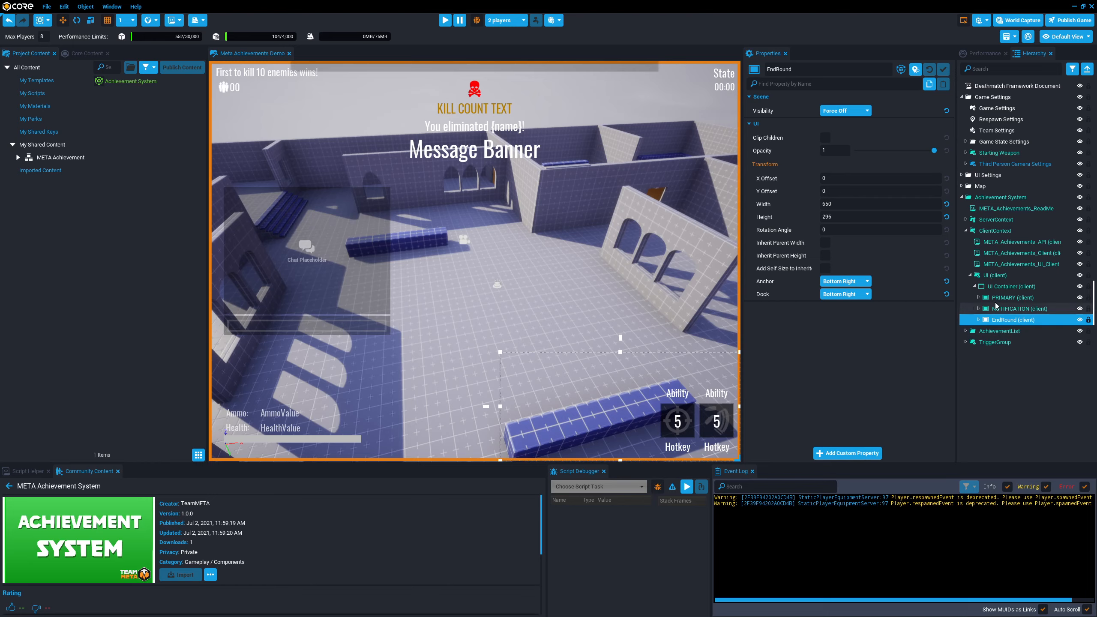
click(845, 111)
click(836, 128)
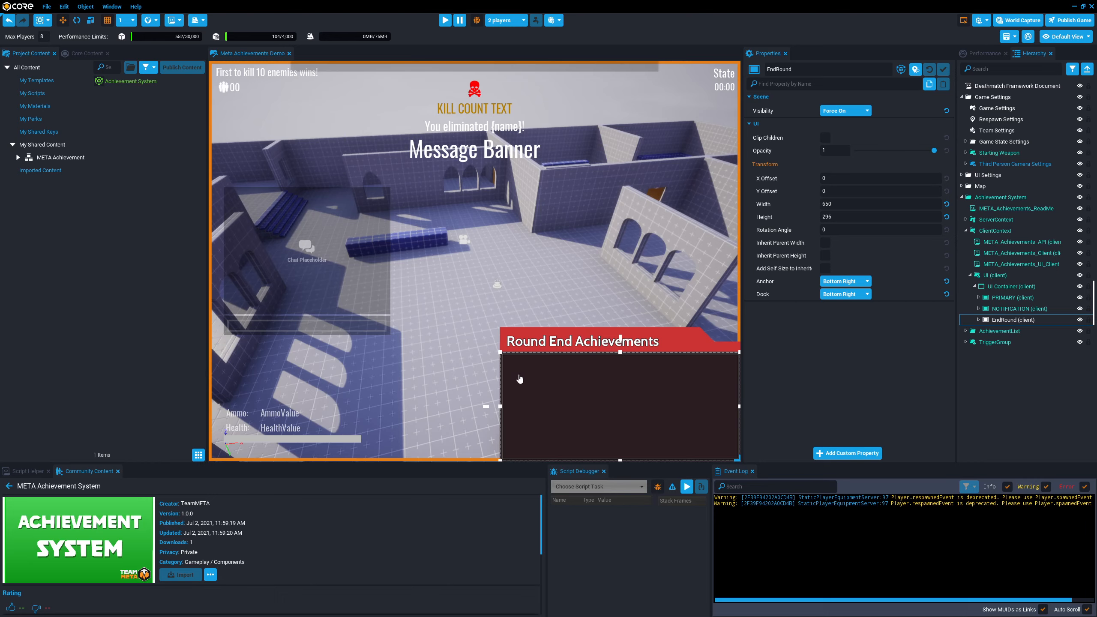
click(979, 320)
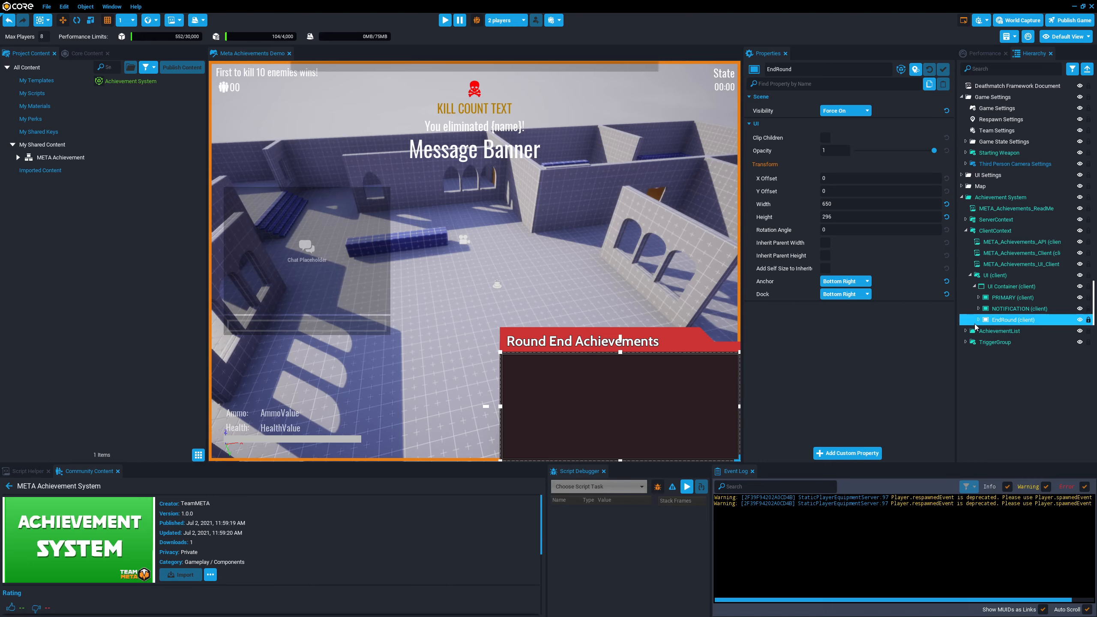
click(982, 375)
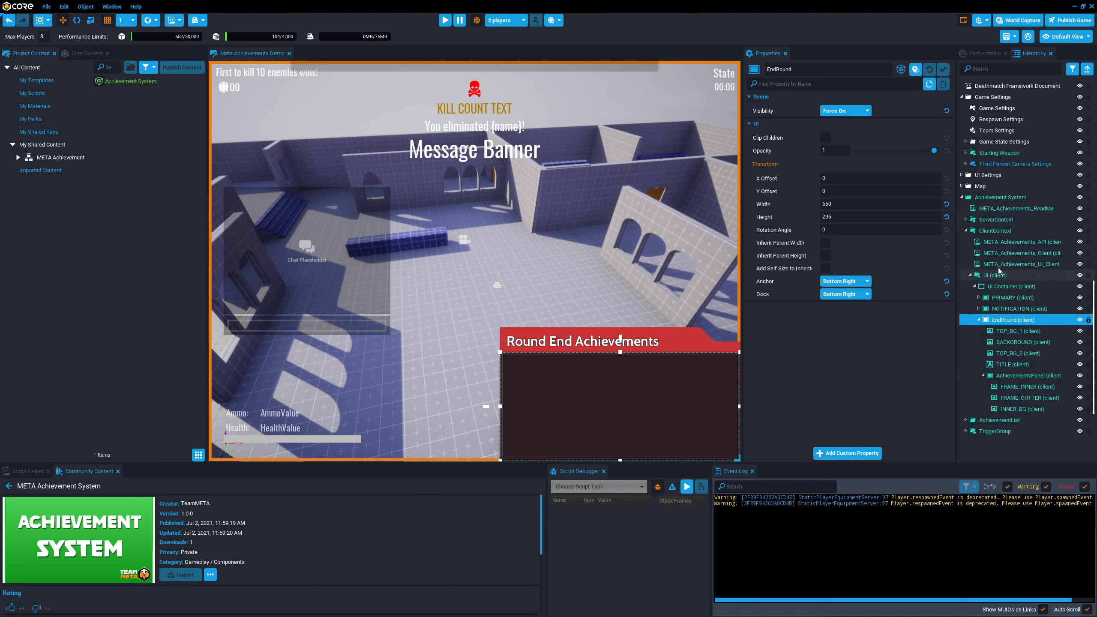
Locate Achievement_EndScreen_Template through the META_Achievements_UI_Client script's custom properties and add it to EndRound's AchievementsPanel.
click(1011, 264)
scroll(887, 281, down, 1)
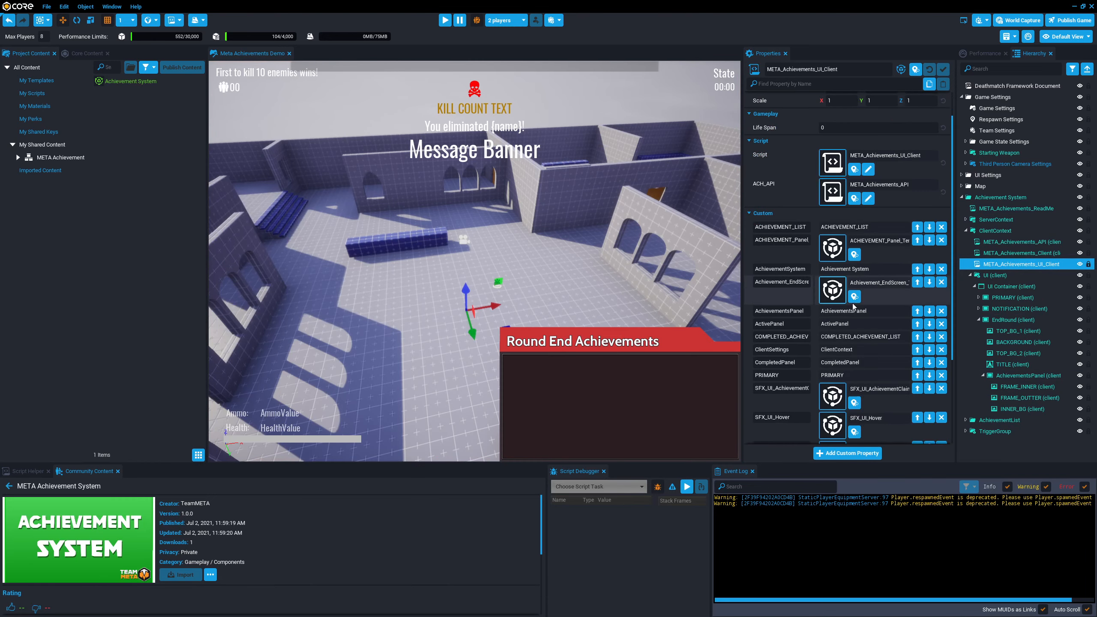
click(854, 297)
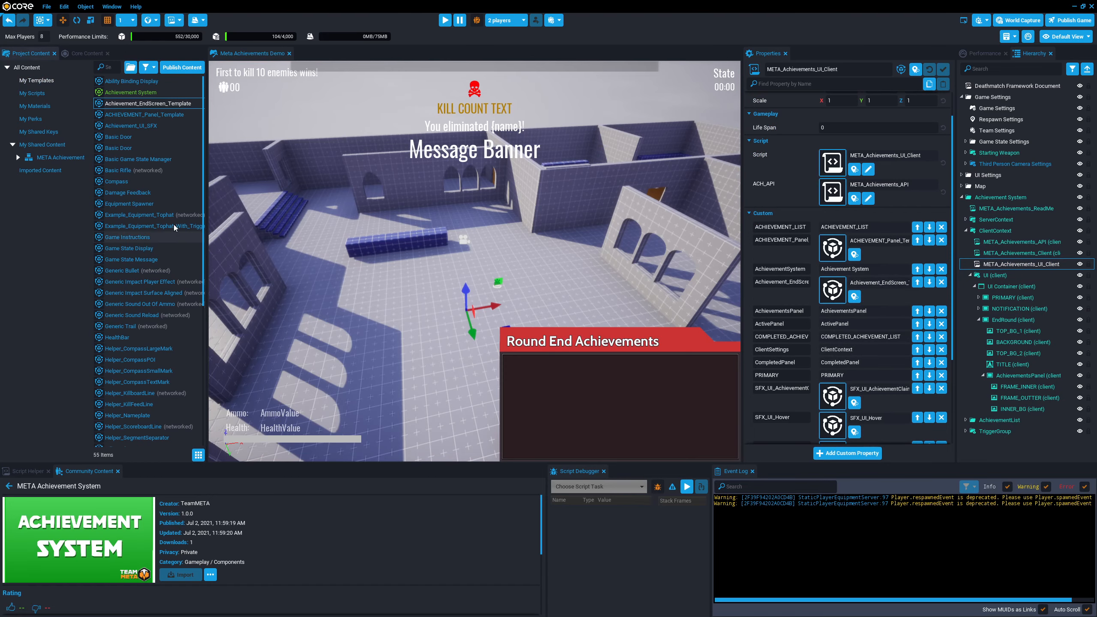
drag(147, 103, 1023, 377)
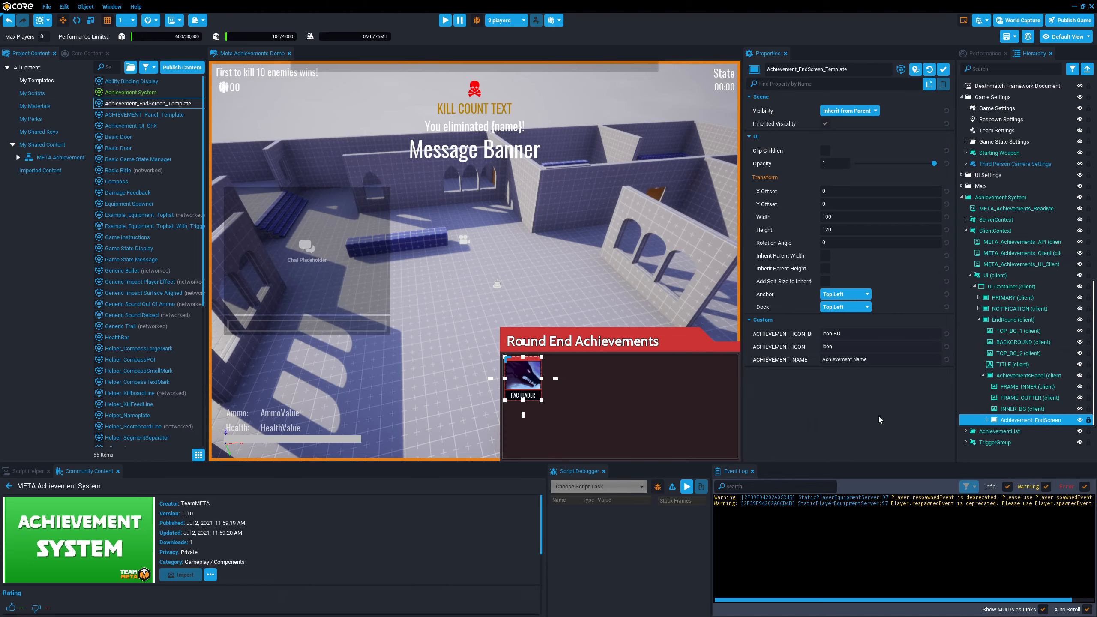
click(682, 408)
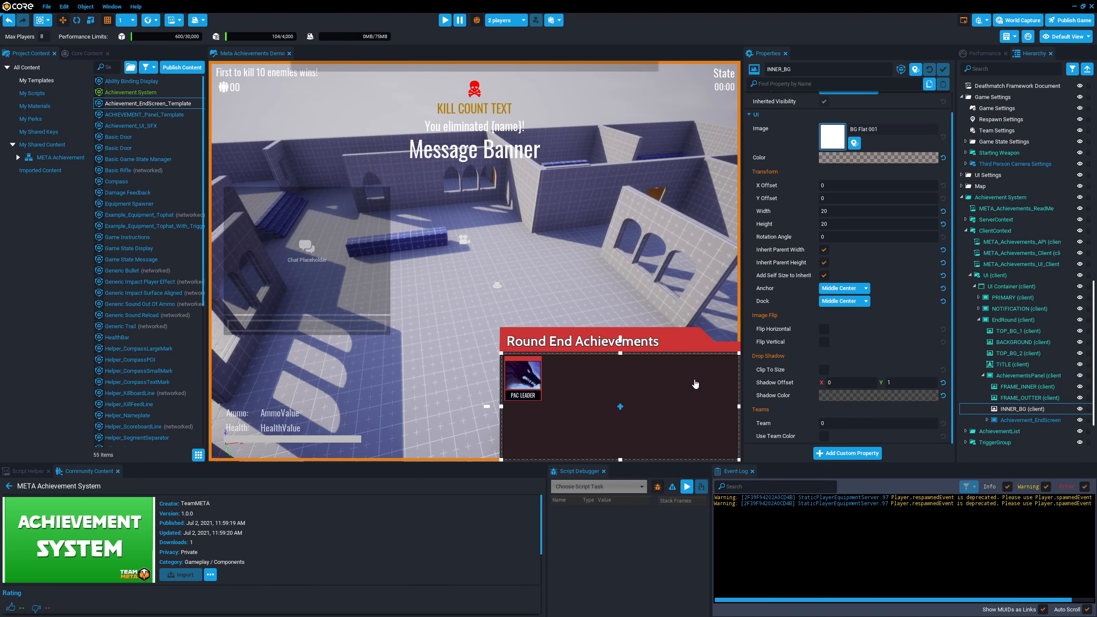
Delete the Achievement_EndScreen_Template instance from EndRound's AchievementsPanel and check the META_Achievements_UI_Client script's custom properties.
click(1014, 422)
key(Delete)
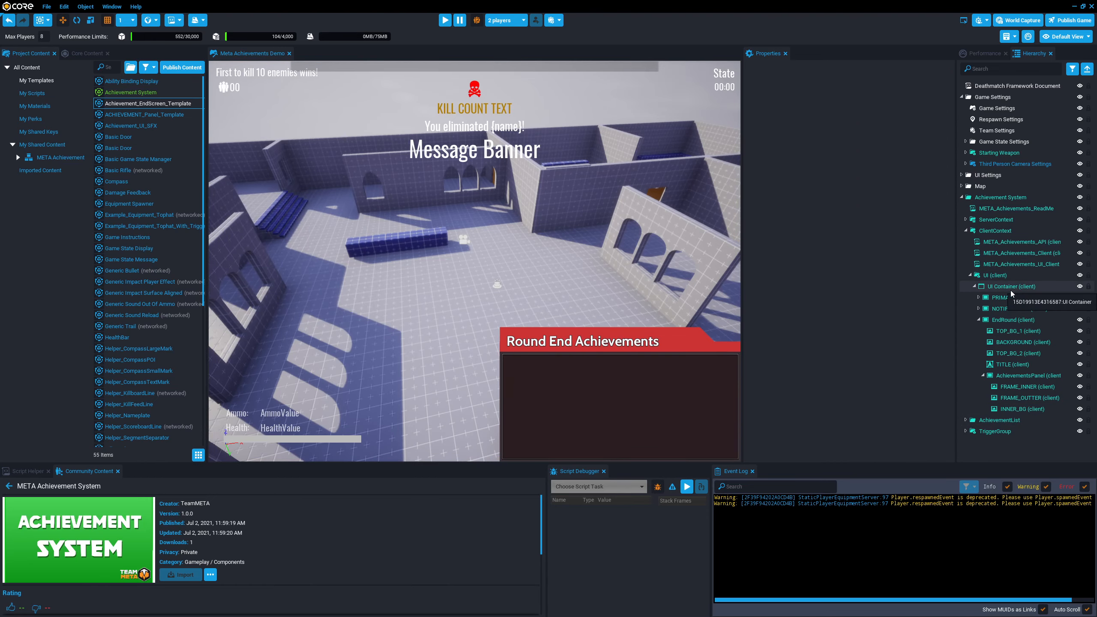
click(1004, 319)
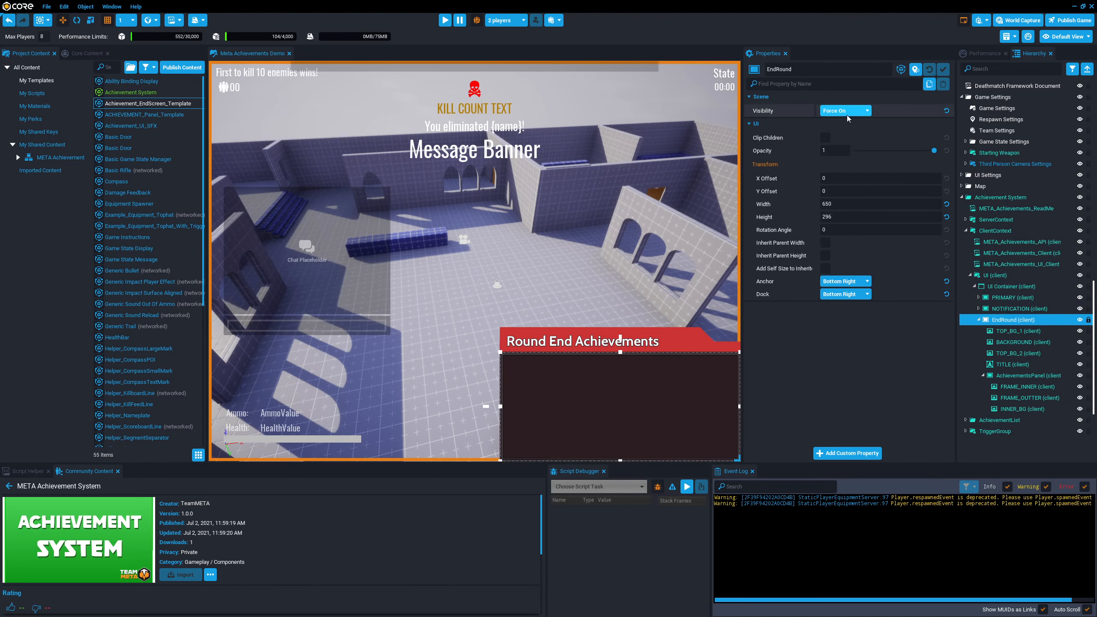
click(1030, 264)
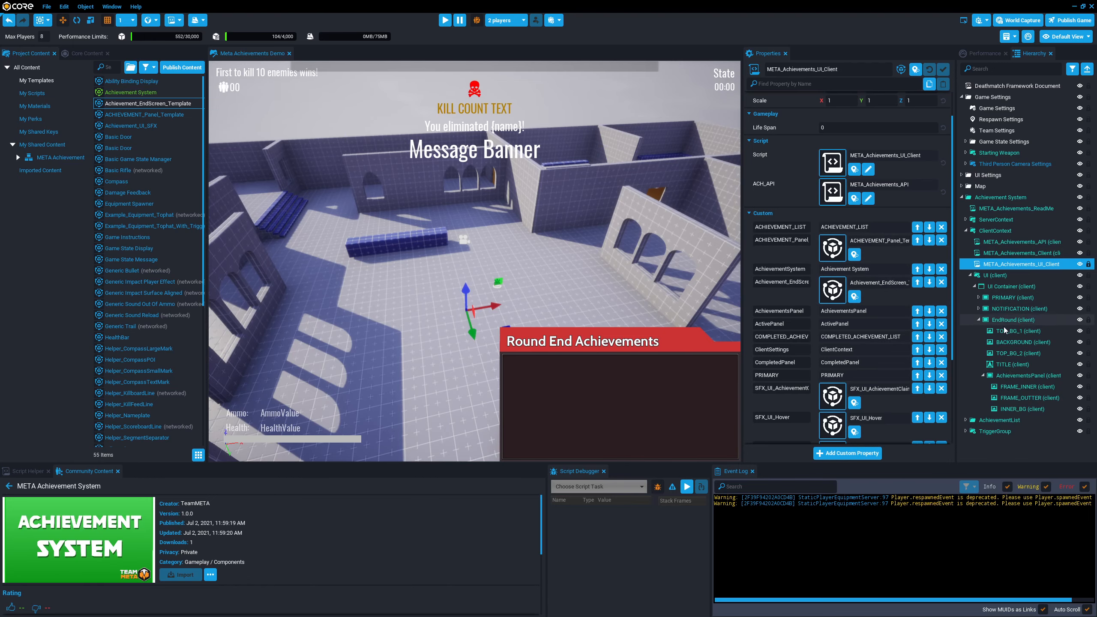
Switch the EndRound panel's visibility to Force Off and back to Force On.
click(1011, 319)
click(844, 111)
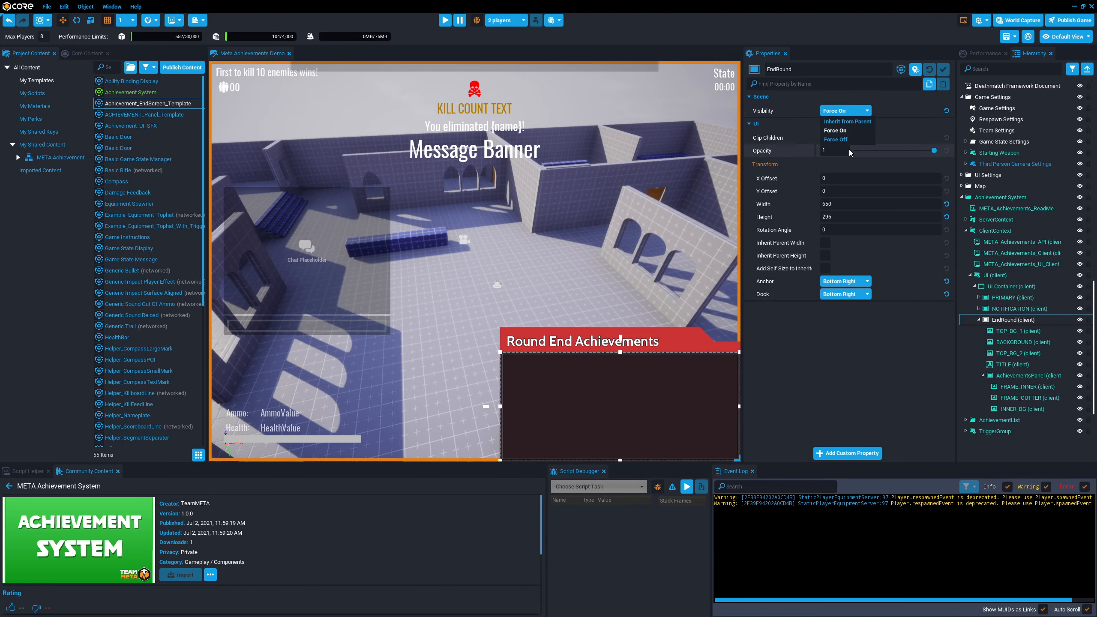
click(838, 139)
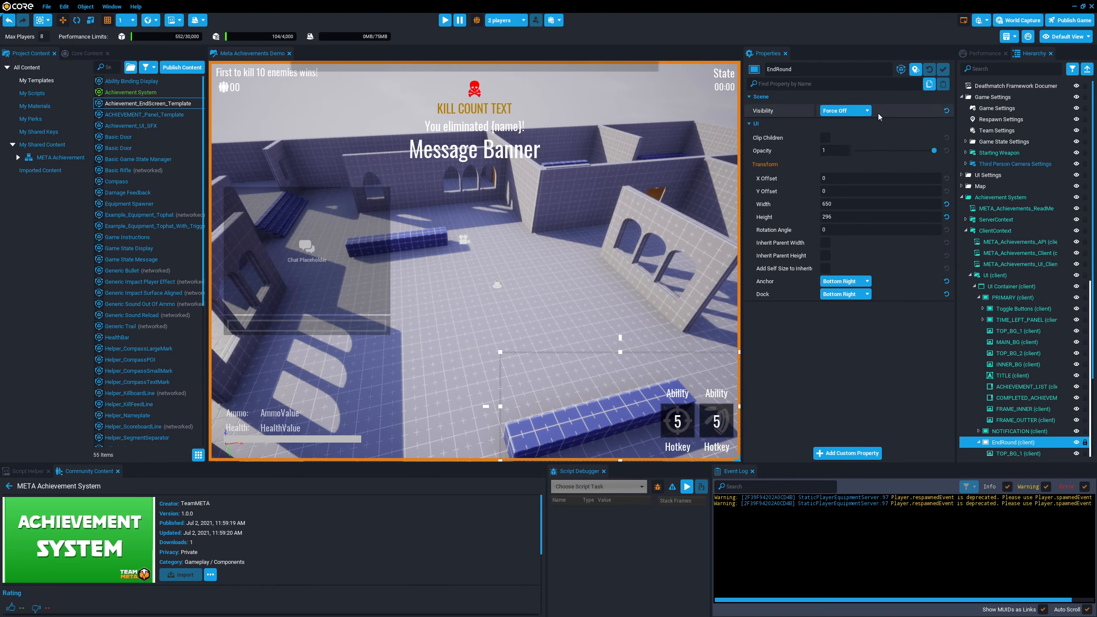
click(860, 110)
click(846, 131)
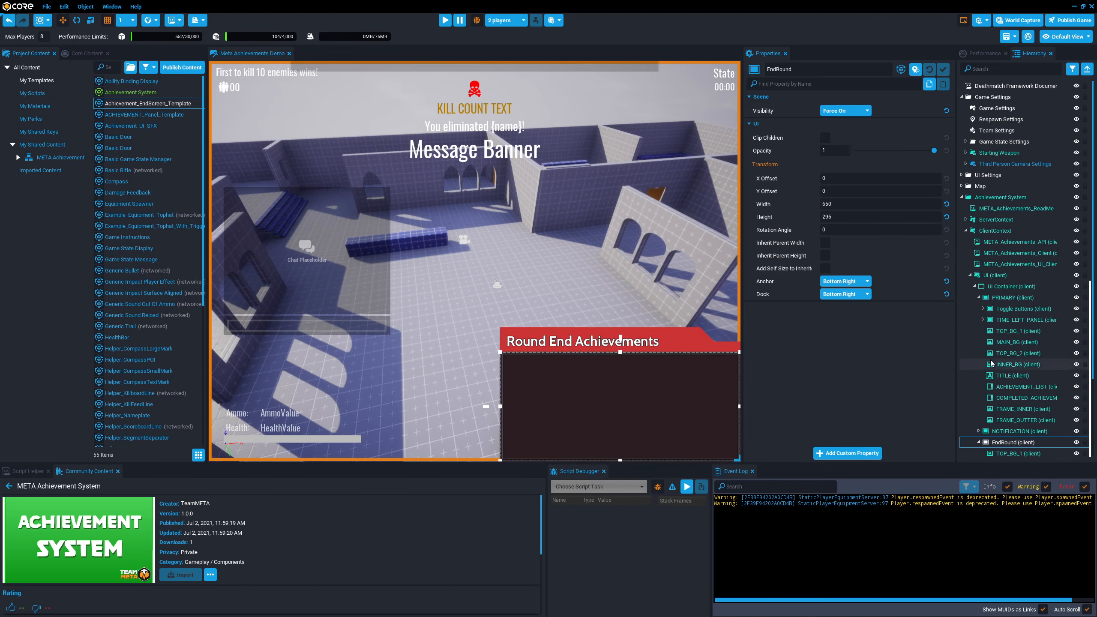
Set the PRIMARY panel's visibility to Force On and the EndRound panel's visibility to Force Off.
scroll(1015, 367, down, 1)
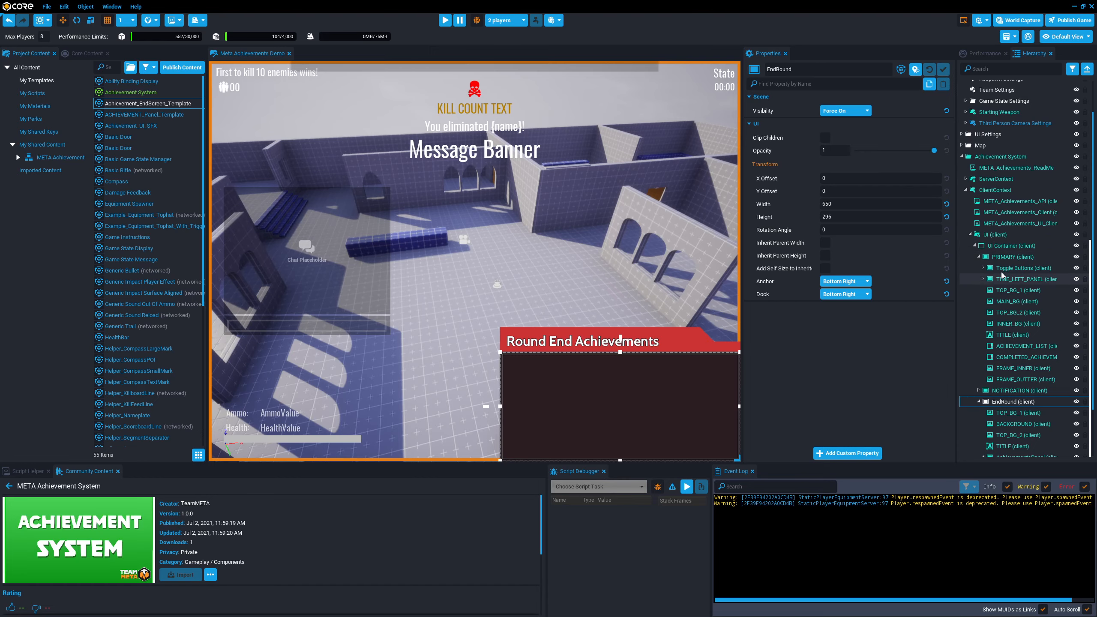
click(1013, 257)
click(845, 110)
click(841, 138)
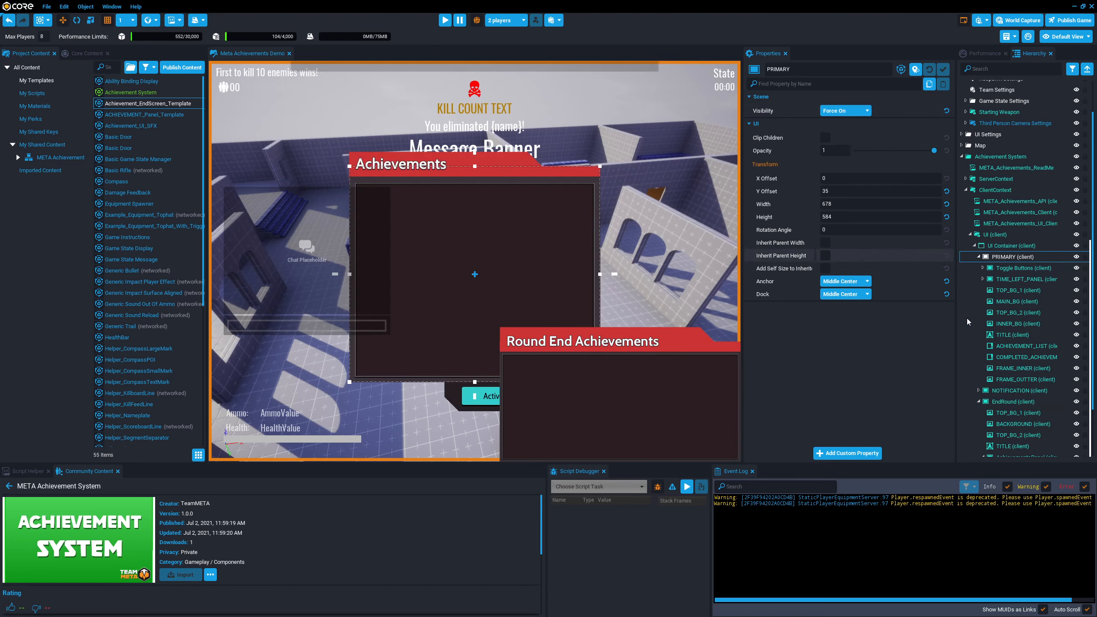
click(1002, 401)
click(845, 111)
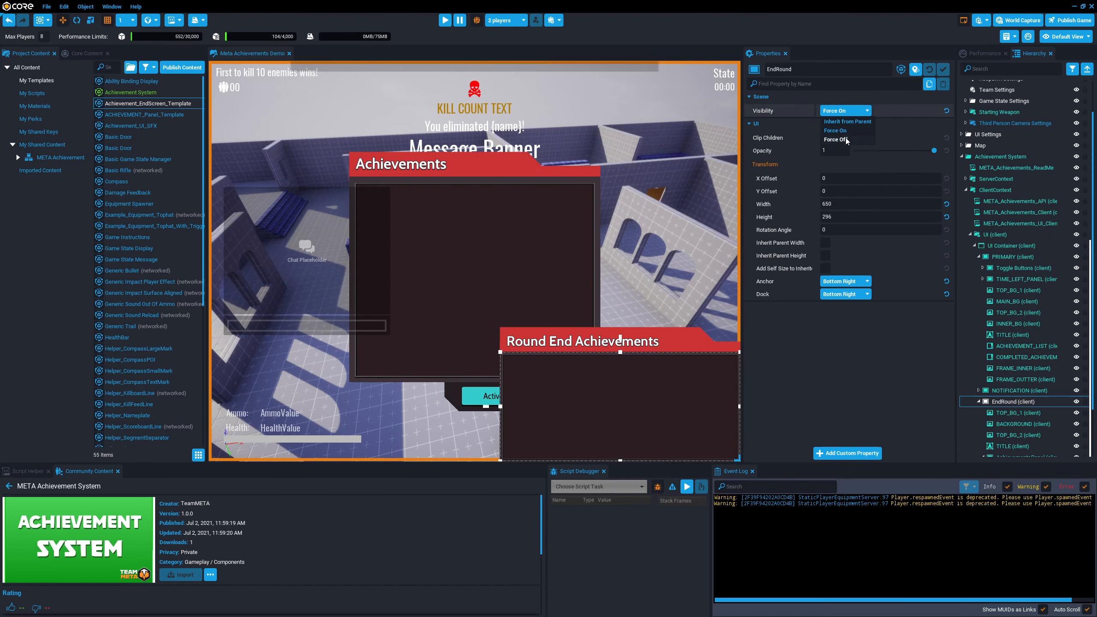
click(845, 137)
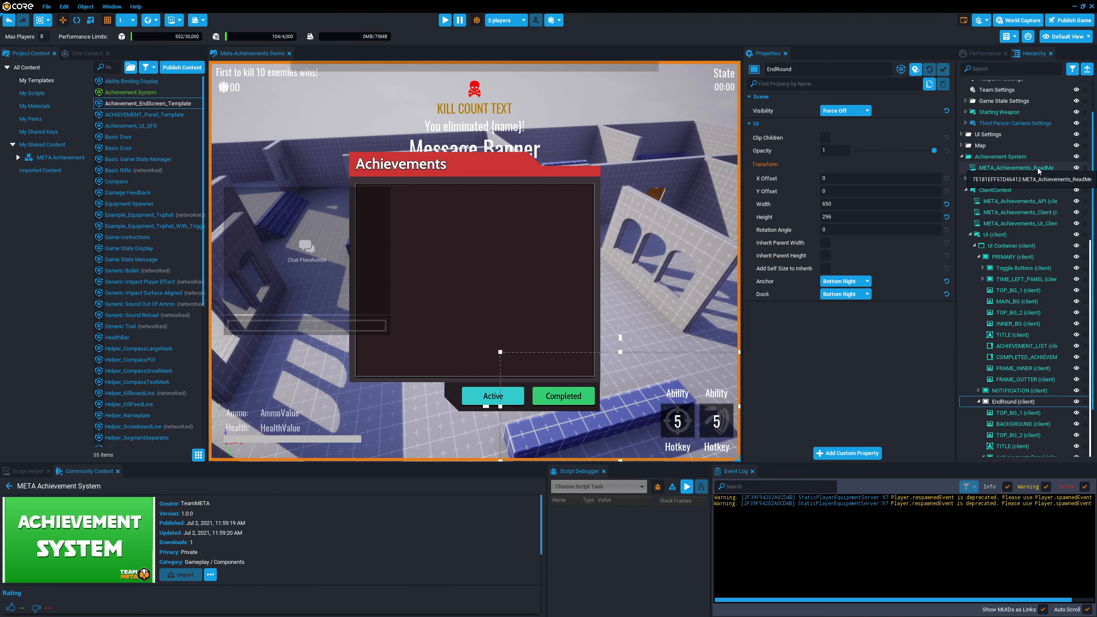
Locate ACHIEVEMENT_Panel_Template through the META_Achievements_UI_Client script's custom properties and add it to PRIMARY's ACHIEVEMENT_LIST.
click(1021, 223)
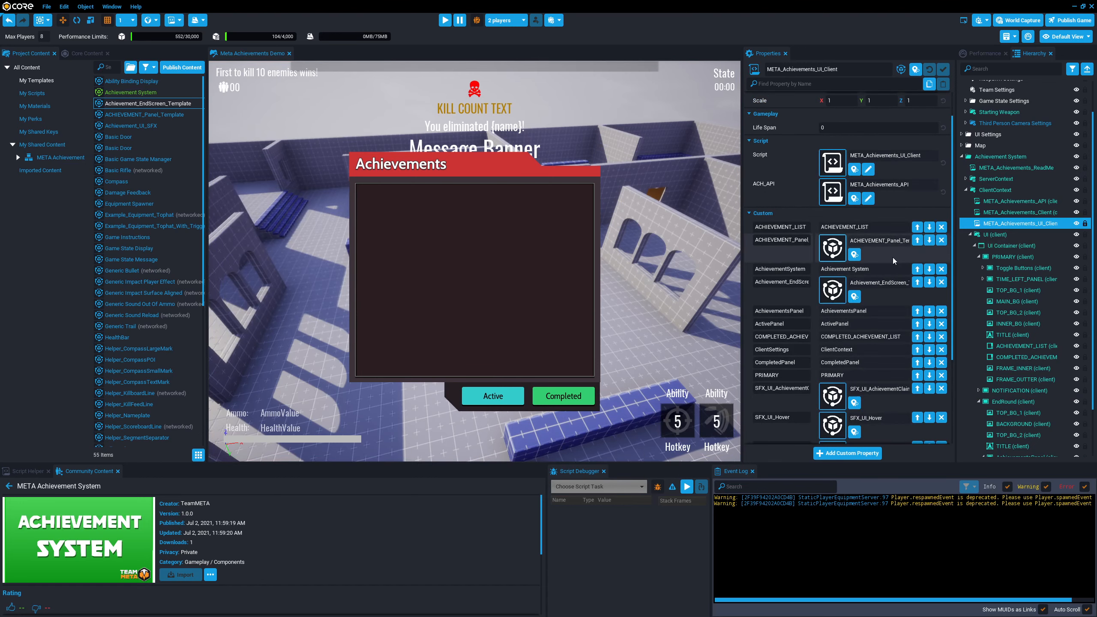
click(854, 255)
drag(152, 114, 1011, 347)
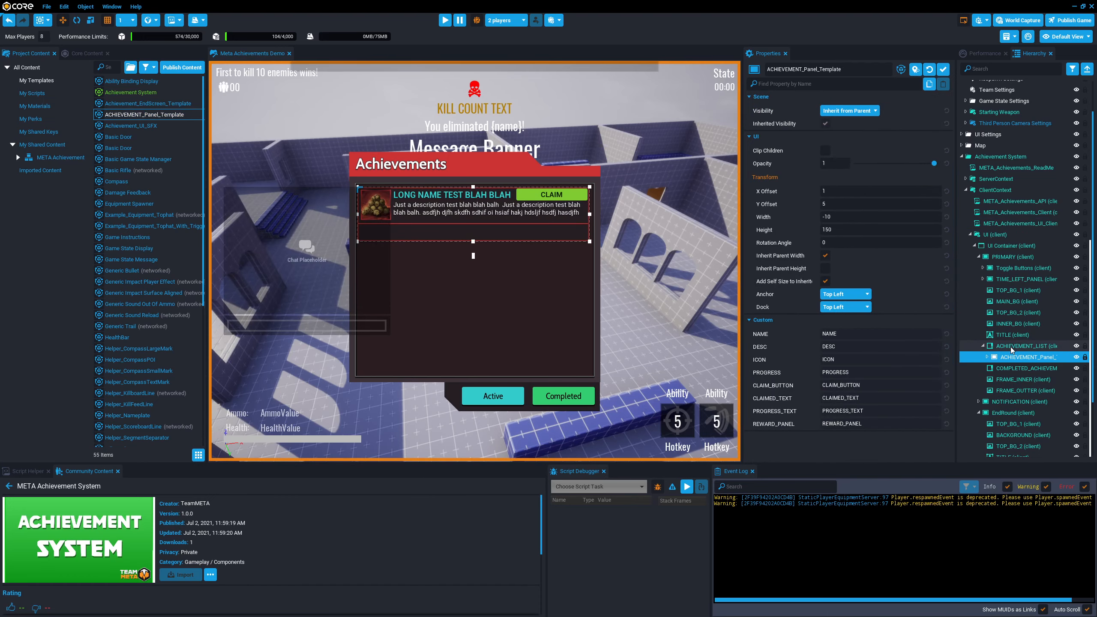
Inspect the BACKGROUND and FRAME elements and template options of the ACHIEVEMENT_Panel_Template instance, and delete the instance from ACHIEVEMENT_LIST.
click(987, 358)
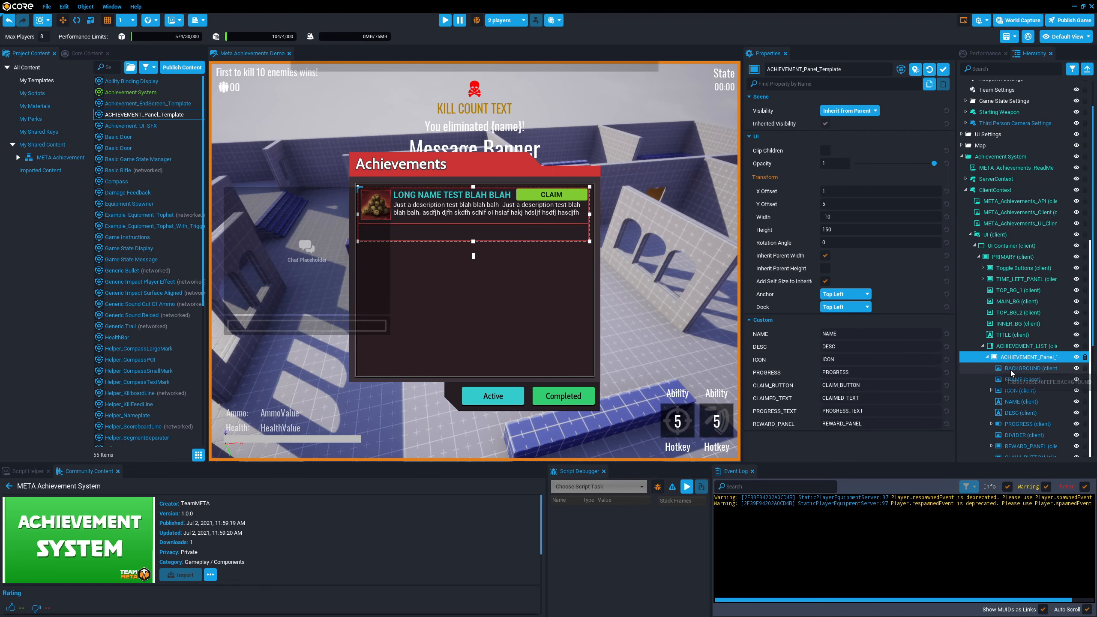
scroll(1017, 361, down, 3)
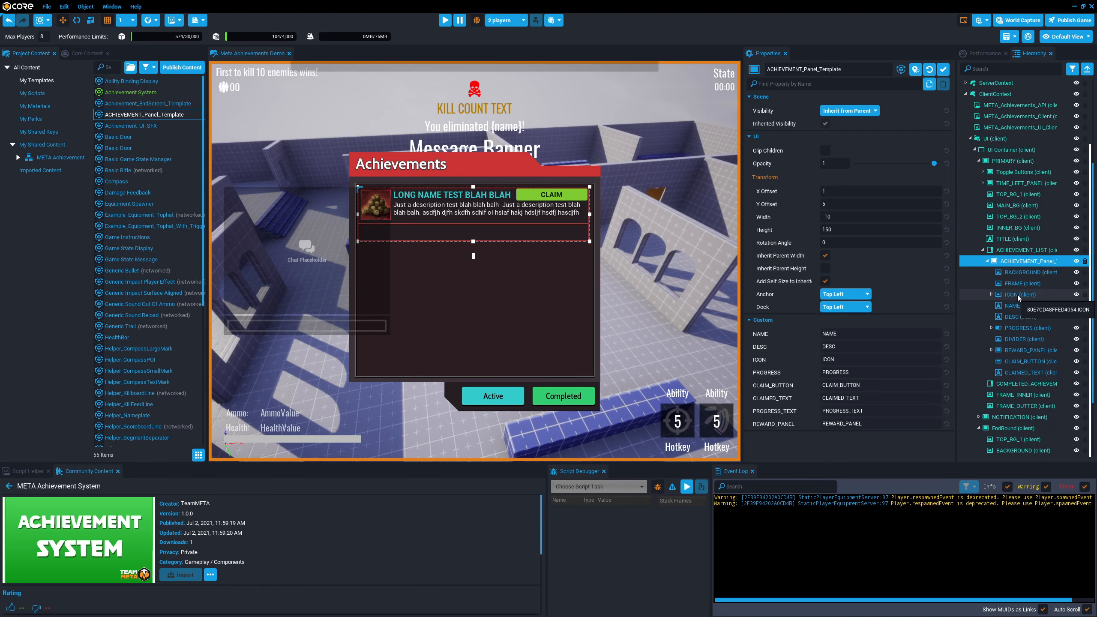
click(1012, 272)
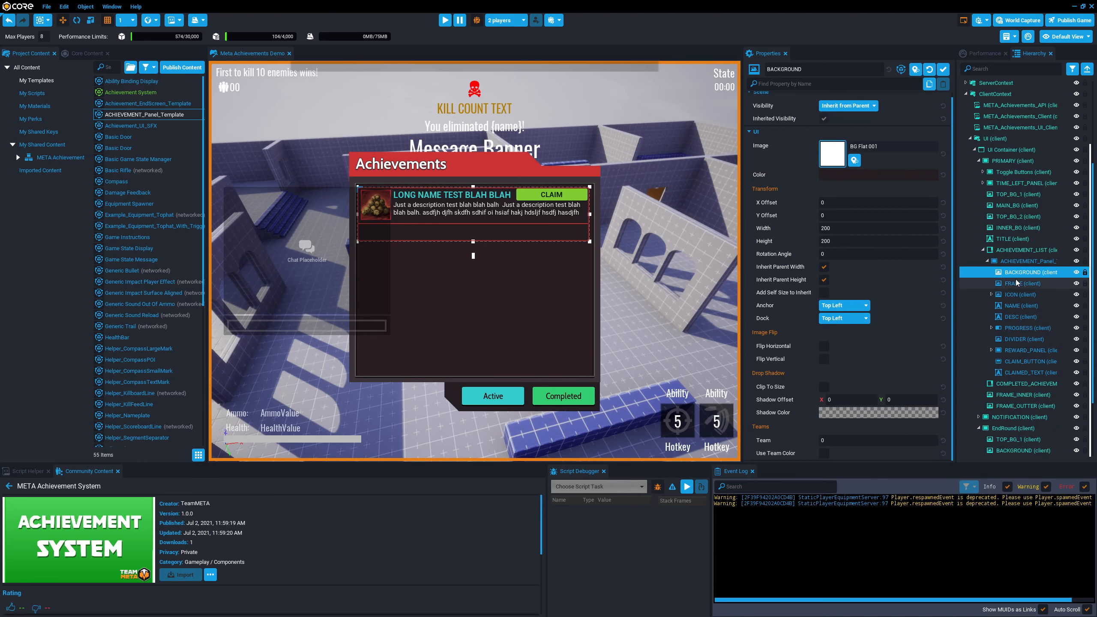
click(1015, 283)
right_click(1007, 264)
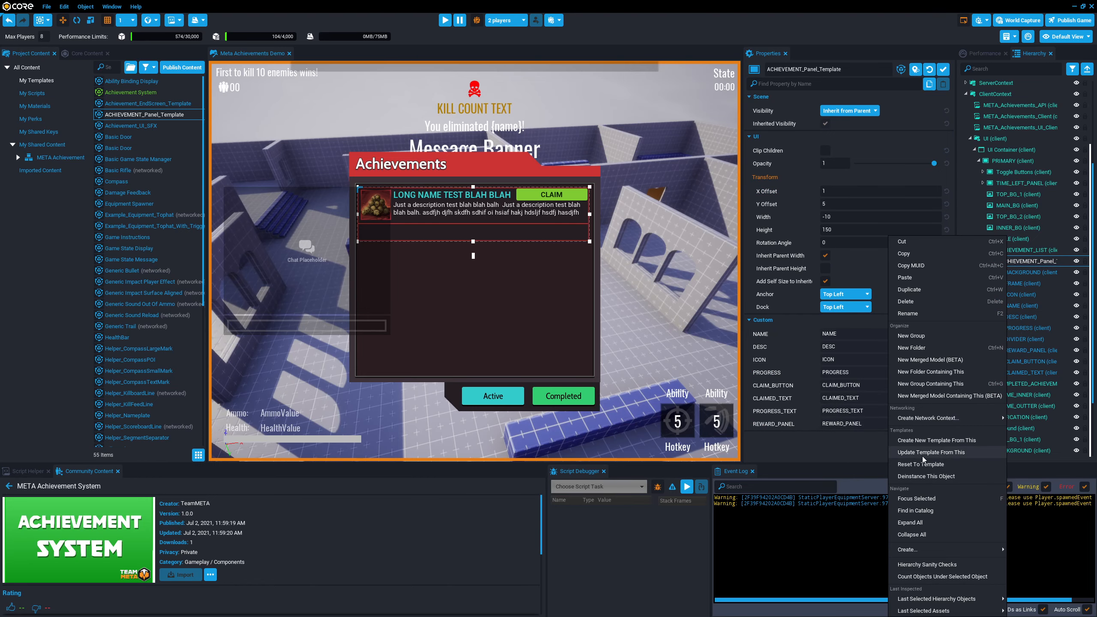
click(1030, 263)
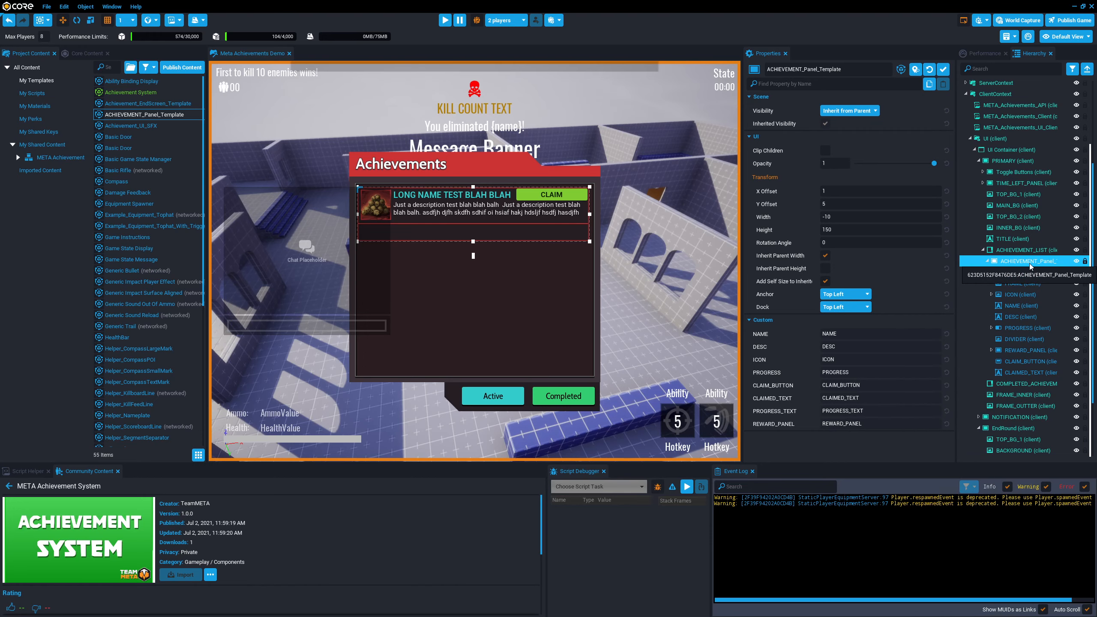
key(Delete)
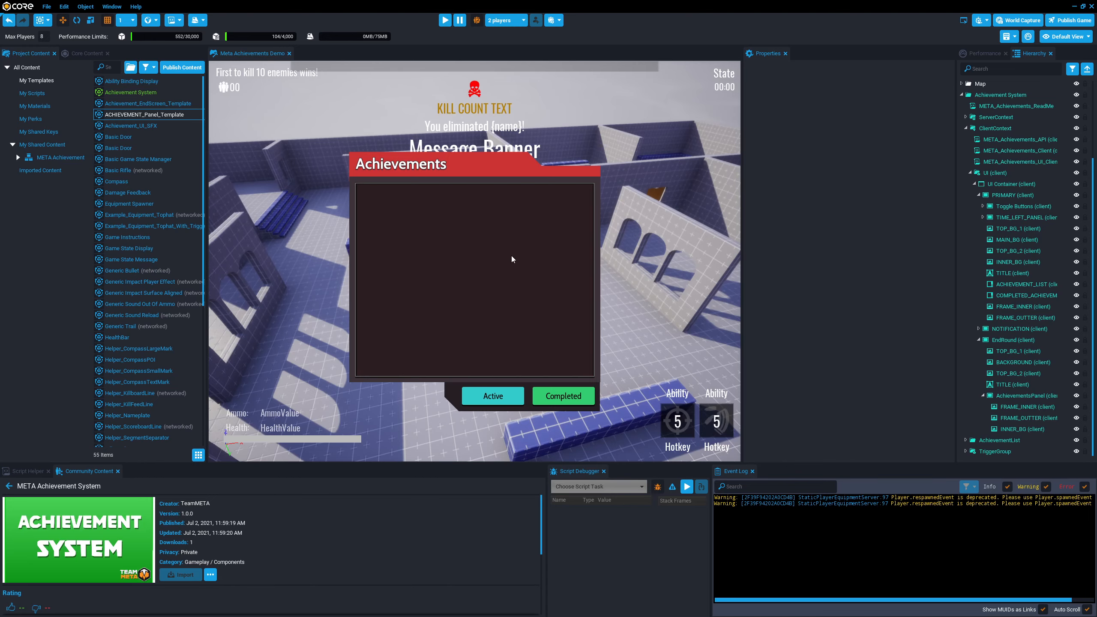
Set the PRIMARY panel's visibility to Force Off and collapse the PRIMARY and EndRound panels in the hierarchy.
scroll(1061, 171, up, 2)
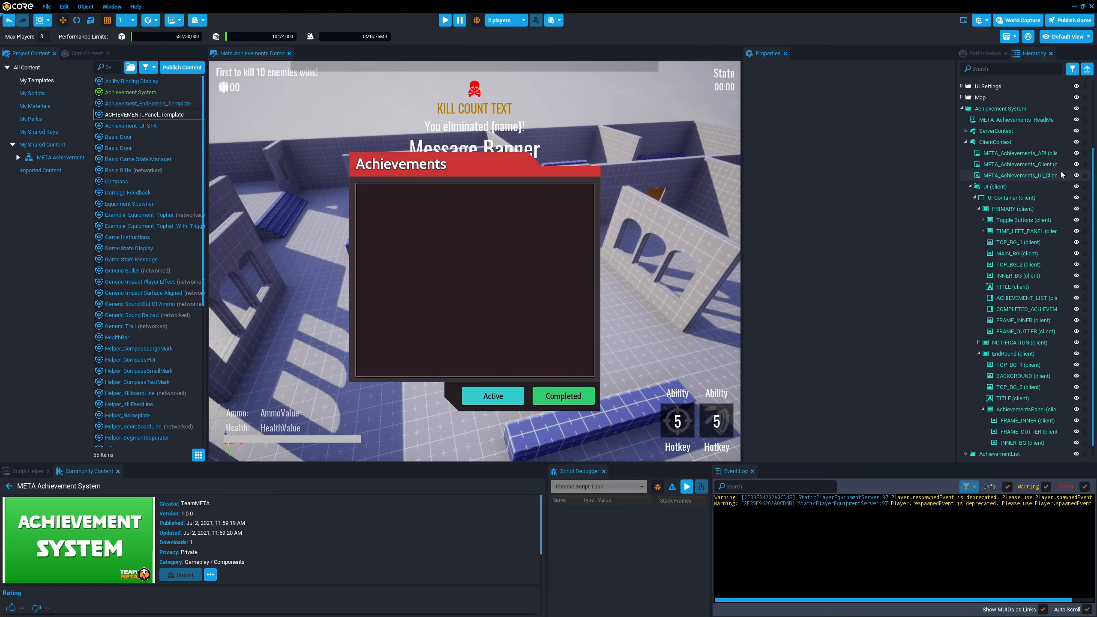
click(1011, 223)
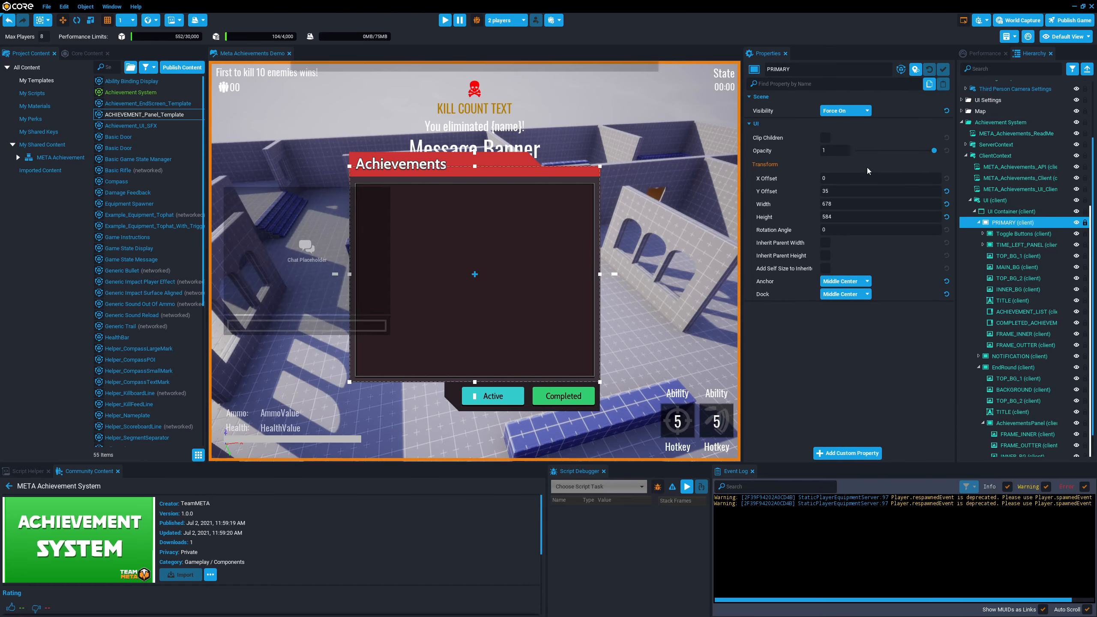
click(845, 111)
click(843, 139)
click(978, 223)
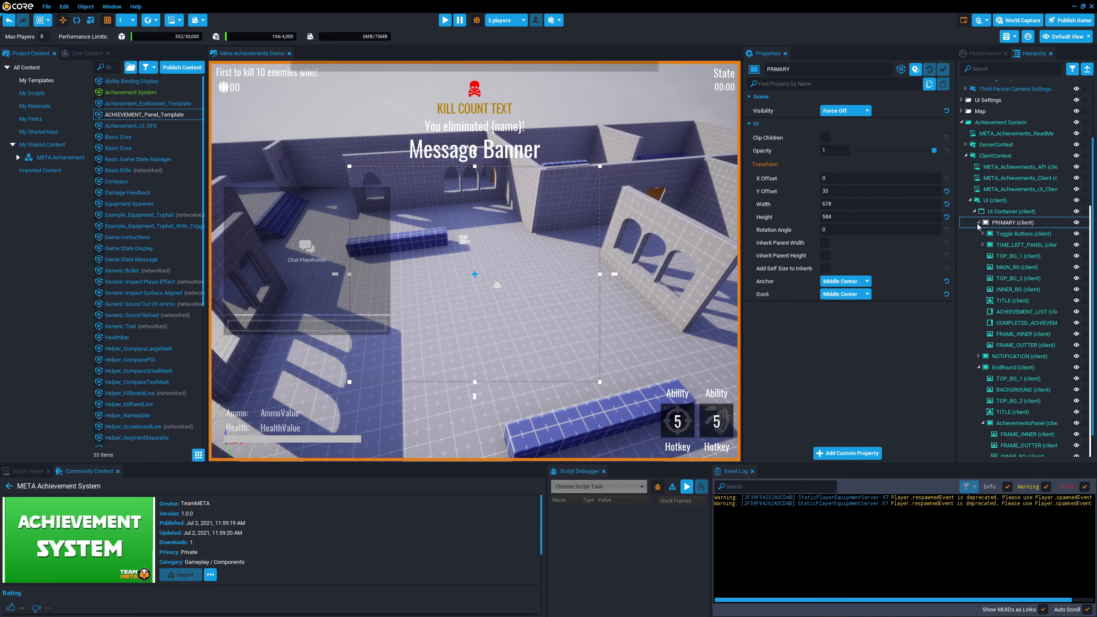
click(979, 320)
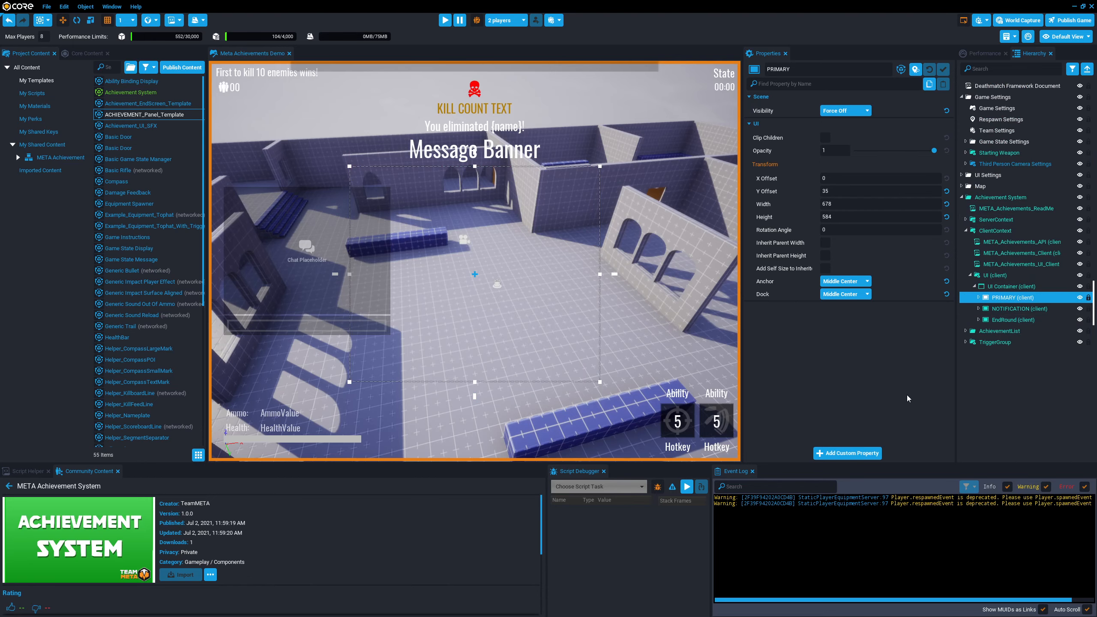